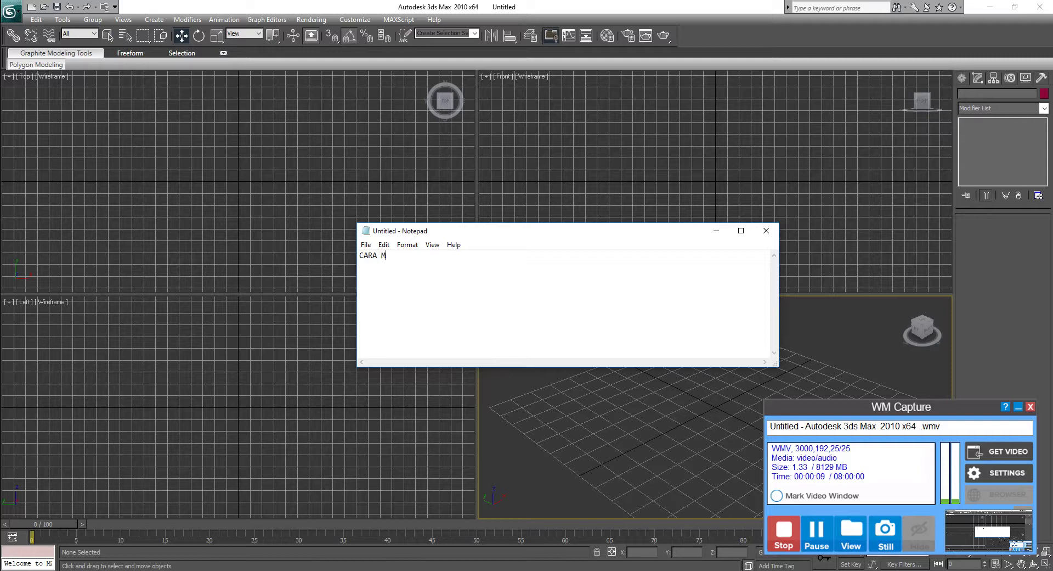
Step: Write the note "CARA MUDAH MEMBUAT SOFA DENGAN 3D MAX" and "OKEY BRO YUK KITA MULAI,......" in Notepad, and put the window away
{"action": "type", "text": "H E"}
{"action": "type", "text": "MEMB"}
{"action": "type", "text": "UAT SOF"}
{"action": "type", "text": "A "}
{"action": "type", "text": "DENGAN 3"}
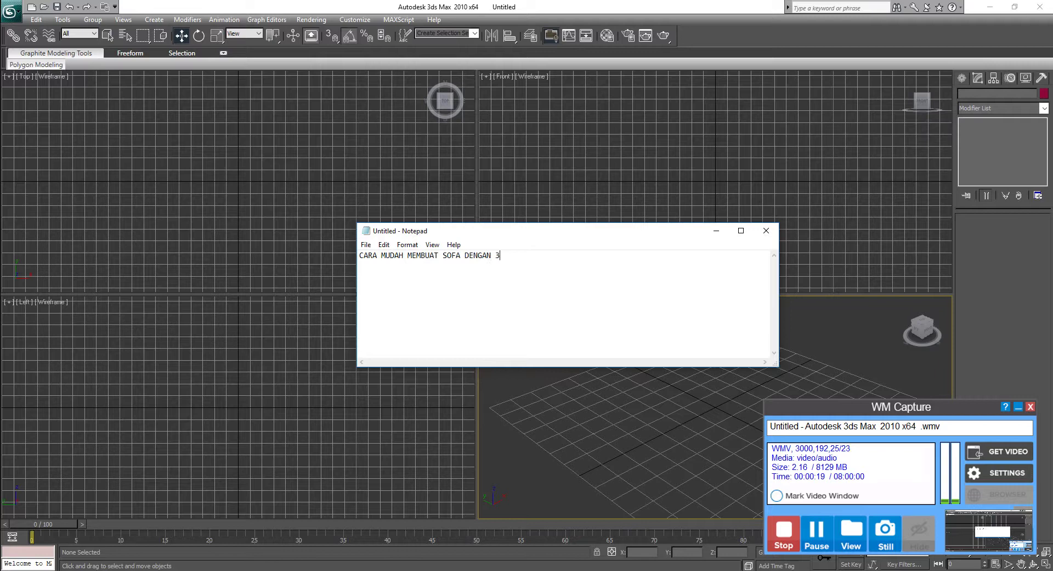
{"action": "type", "text": "D MA"}
{"action": "type", "text": "X"}
{"action": "key", "text": "BackSpace"}
{"action": "type", "text": "KEY BRO YUK KIT"}
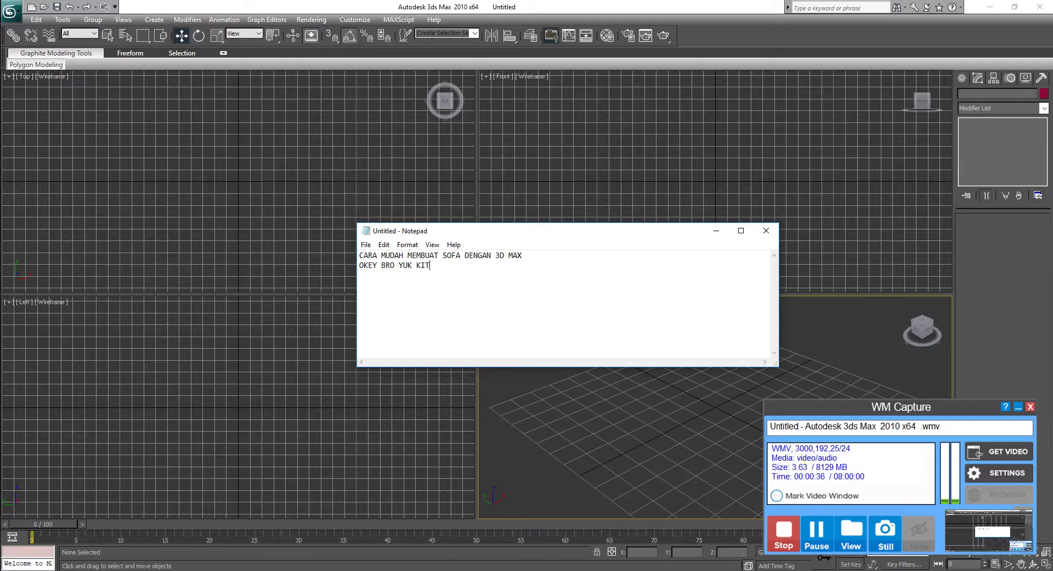
{"action": "type", "text": "A MULAI,......"}
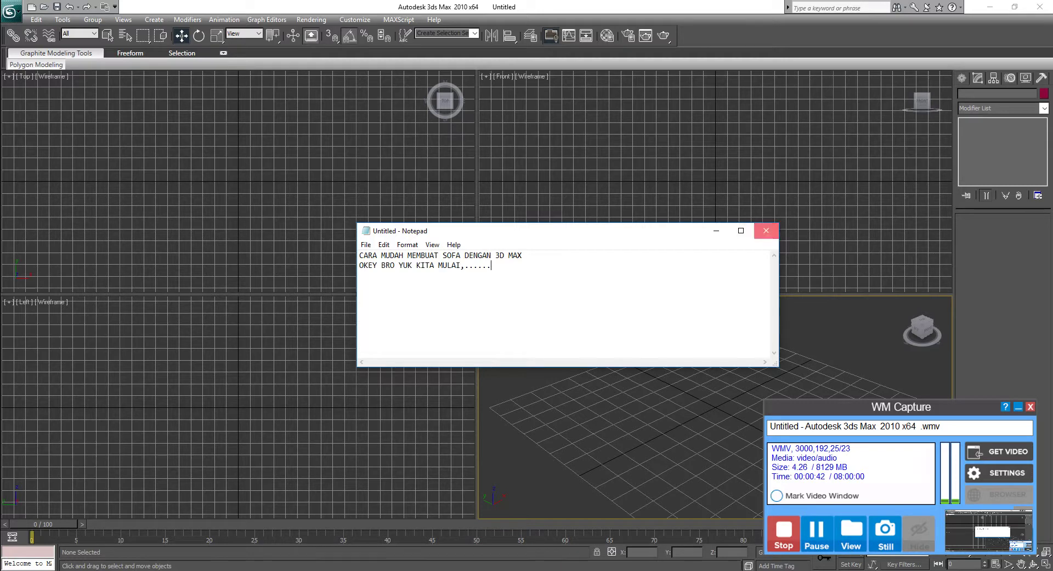
{"action": "left_click", "coordinate": [766, 230]}
{"action": "key", "text": "n"}
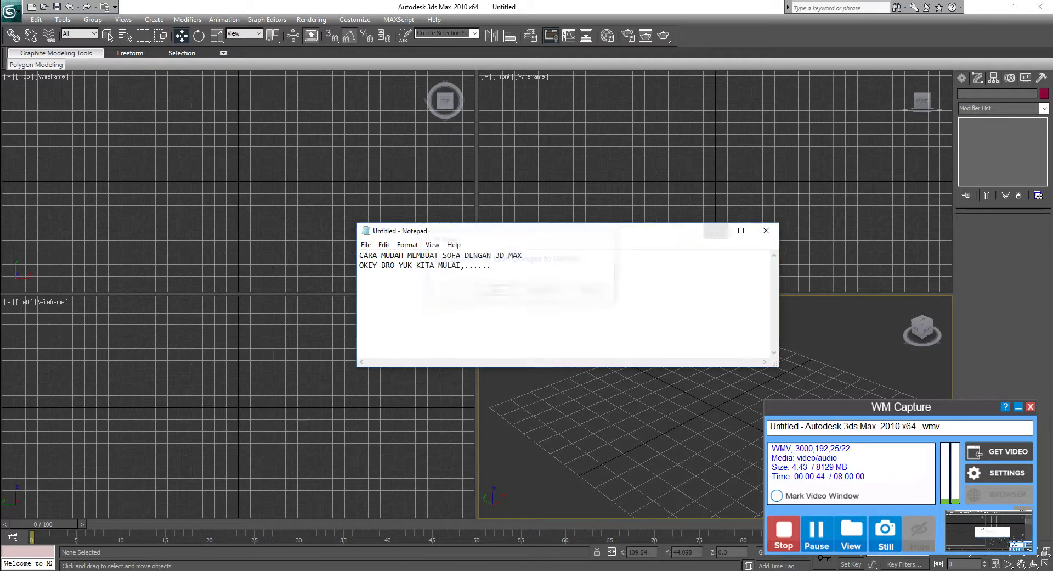
Step: Maximize the perspective viewport in 3ds Max and change it to the front view
{"action": "middle_click_drag", "start_coordinate": [631, 416], "coordinate": [662, 406], "text": "alt"}
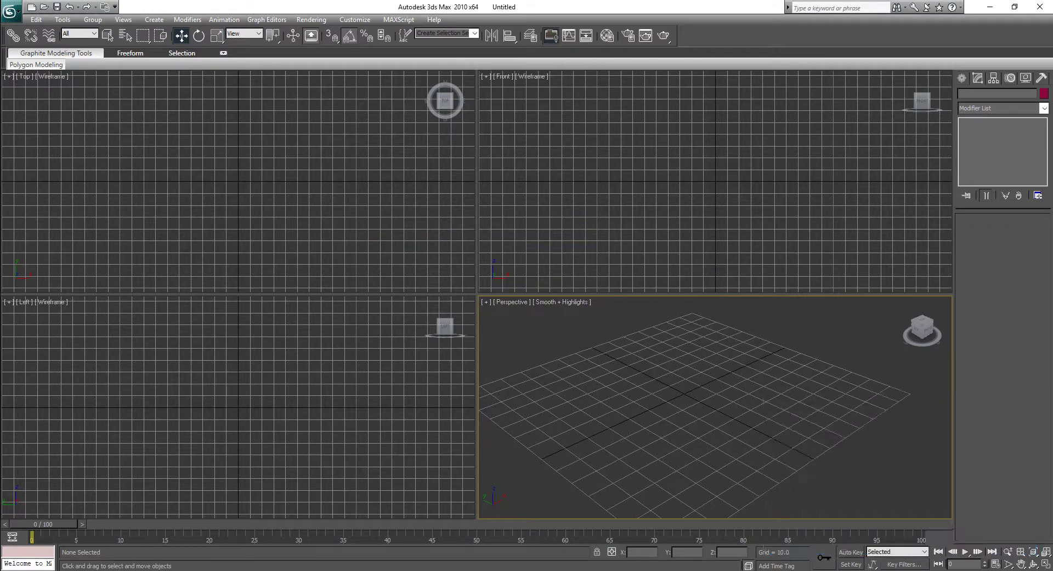
{"action": "key", "text": "alt+w"}
{"action": "middle_click_drag", "start_coordinate": [631, 330], "coordinate": [642, 324], "text": "alt"}
{"action": "key", "text": "f"}
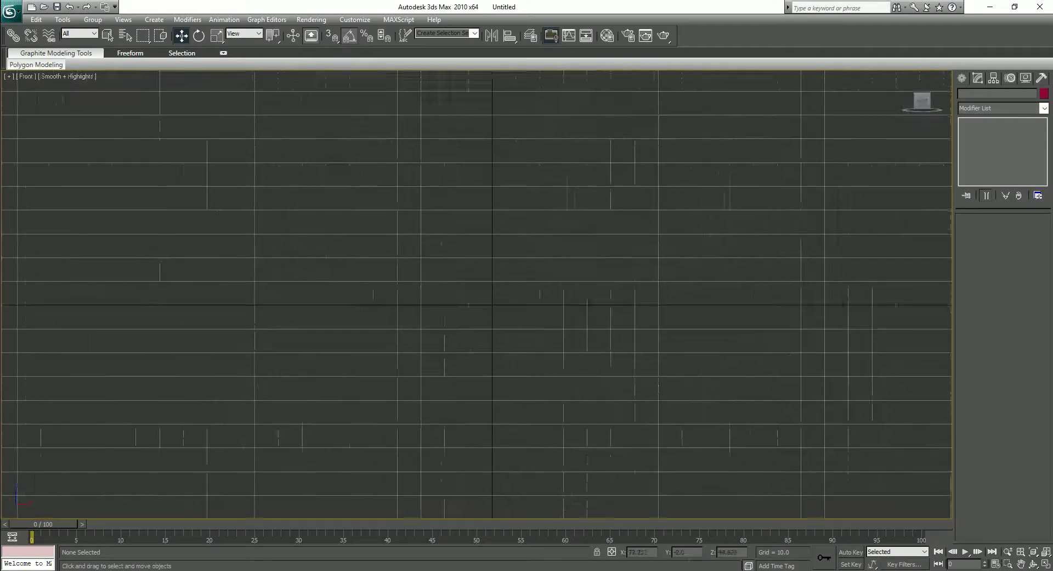
Step: Switch to Notepad, replace the note with "KETIK f UNTUK VIEW FRONT" and minimize the window
{"action": "key", "text": "alt+Tab"}
{"action": "key", "text": "ctrl+a"}
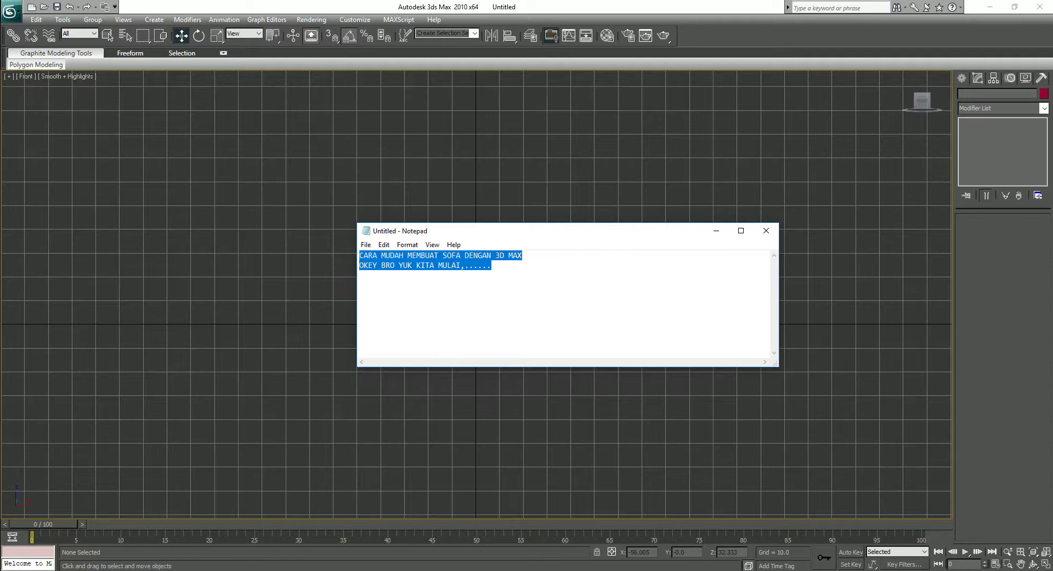
{"action": "type", "text": "KETIK"}
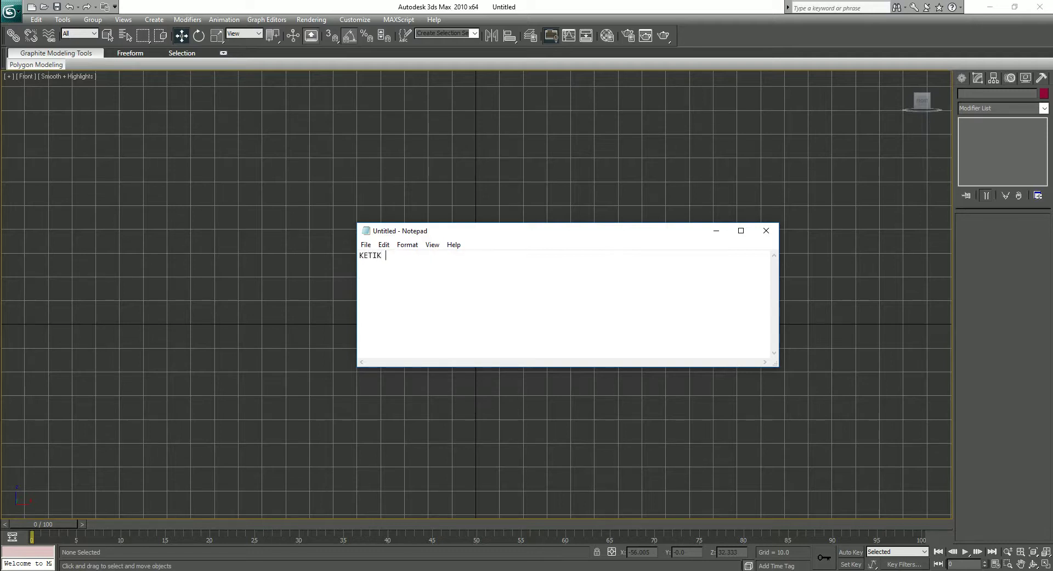
{"action": "type", "text": " f UNTUK VIEW FRE"}
{"action": "key", "text": "BackSpace"}
{"action": "type", "text": "ONT"}
{"action": "left_click", "coordinate": [715, 230]}
Step: Create a tall box in the front view, about 159 long, 43 wide and 36 high
{"action": "key", "text": "f"}
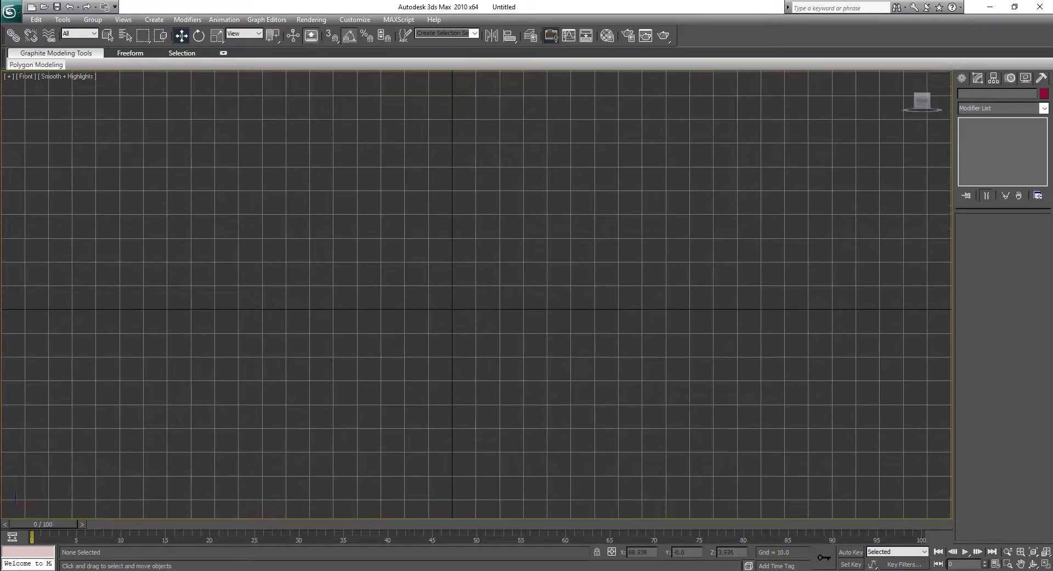
{"action": "left_click", "coordinate": [962, 78]}
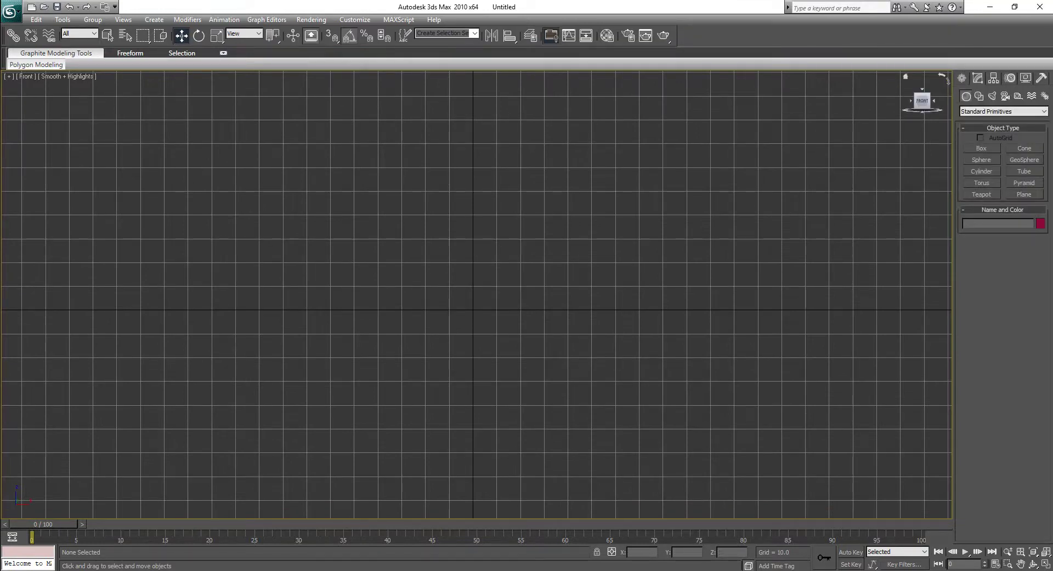
{"action": "left_click", "coordinate": [981, 148]}
{"action": "scroll", "coordinate": [456, 236], "scroll_direction": "down", "scroll_amount": 3}
{"action": "left_click_drag", "start_coordinate": [477, 189], "coordinate": [530, 381]}
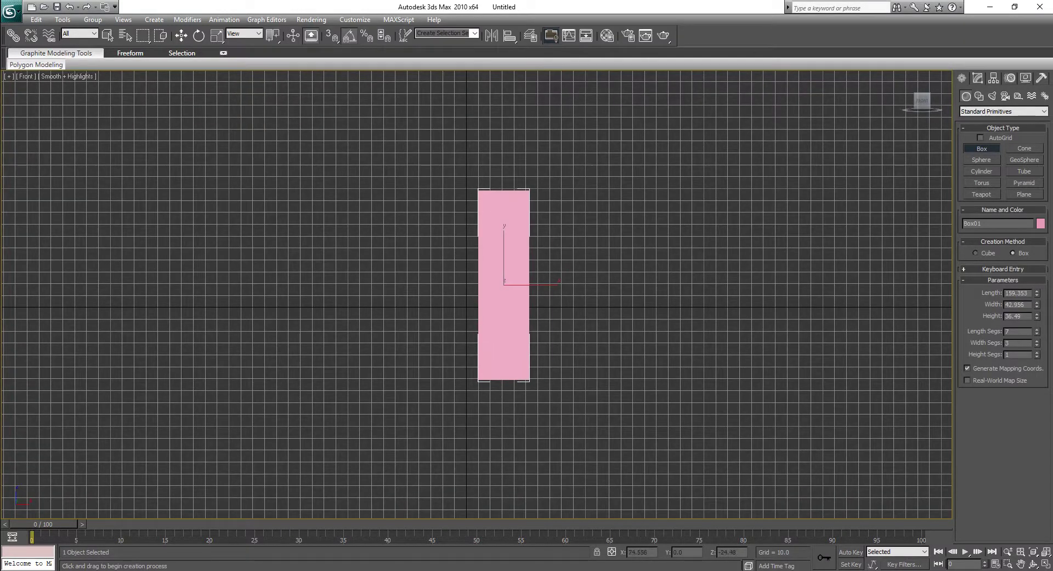
{"action": "middle_click_drag", "start_coordinate": [570, 267], "coordinate": [572, 301]}
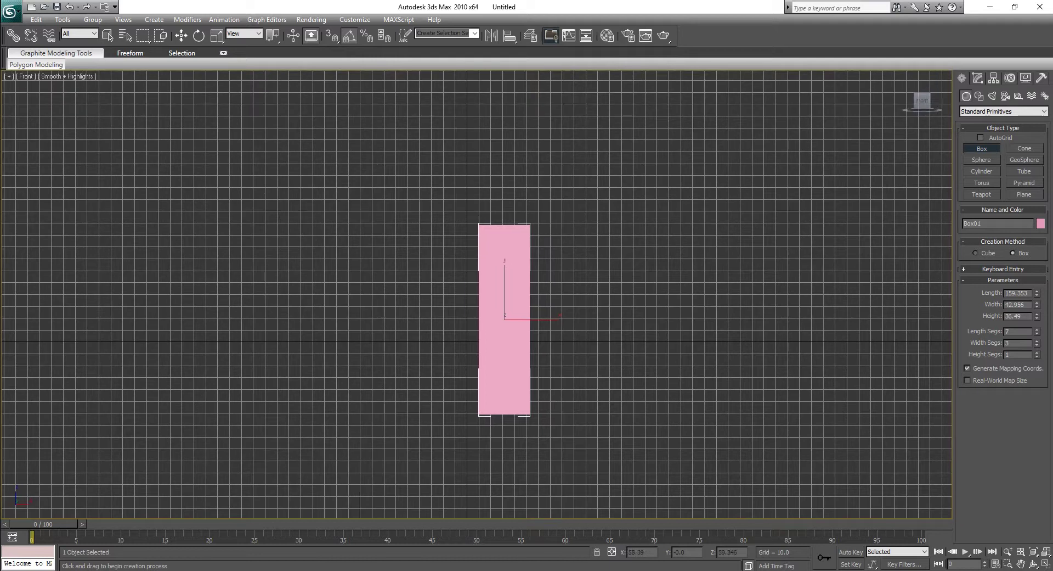
{"action": "scroll", "coordinate": [475, 303], "scroll_direction": "up", "scroll_amount": 4}
{"action": "scroll", "coordinate": [584, 322], "scroll_direction": "down", "scroll_amount": 2}
{"action": "key", "text": "w"}
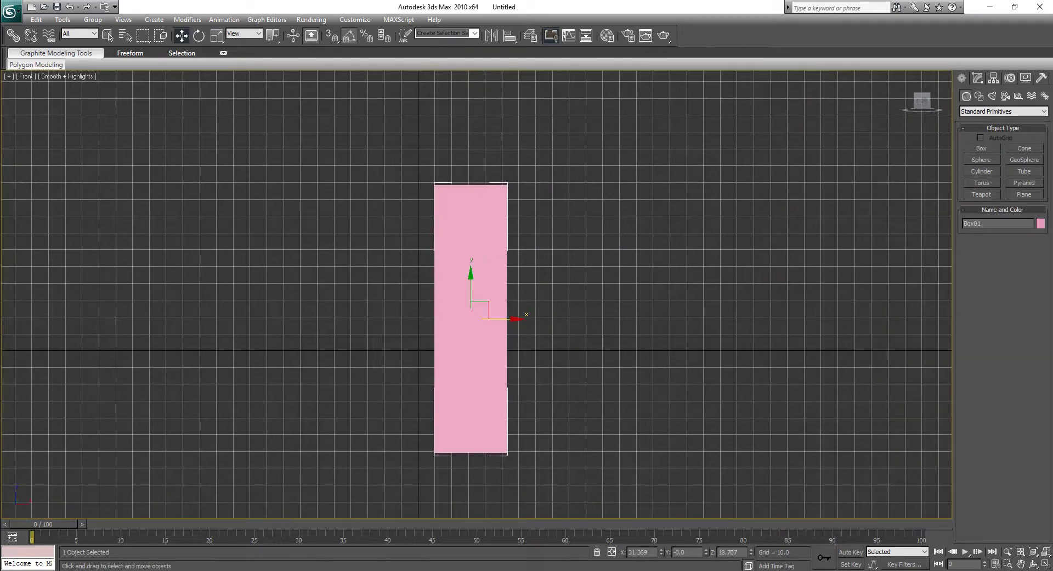
Step: Display the viewport in Hidden Line style and set the box's length segments to 4
{"action": "left_click", "coordinate": [68, 76]}
{"action": "left_click", "coordinate": [88, 101]}
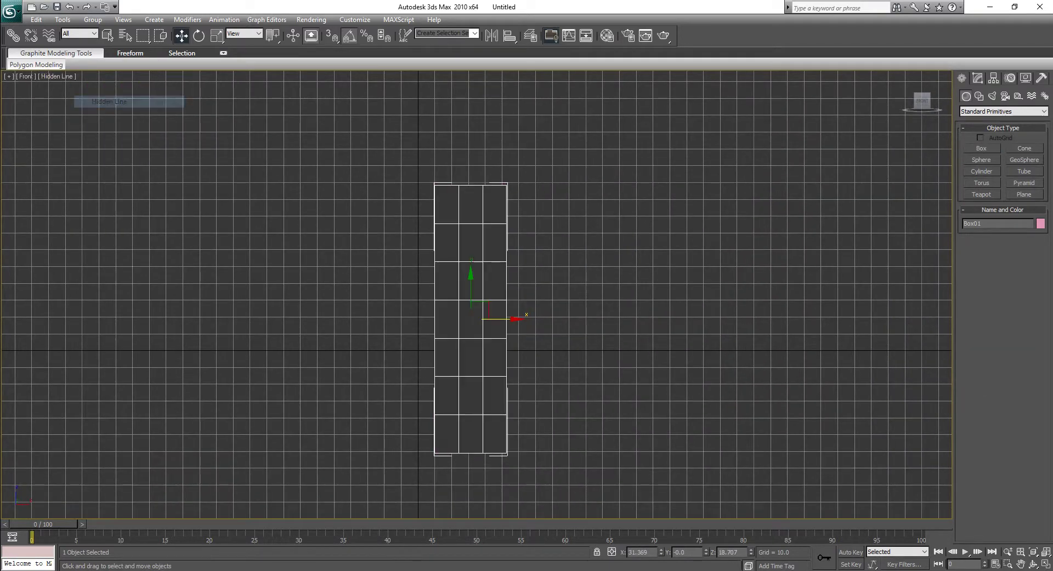
{"action": "middle_click_drag", "start_coordinate": [571, 302], "coordinate": [567, 304]}
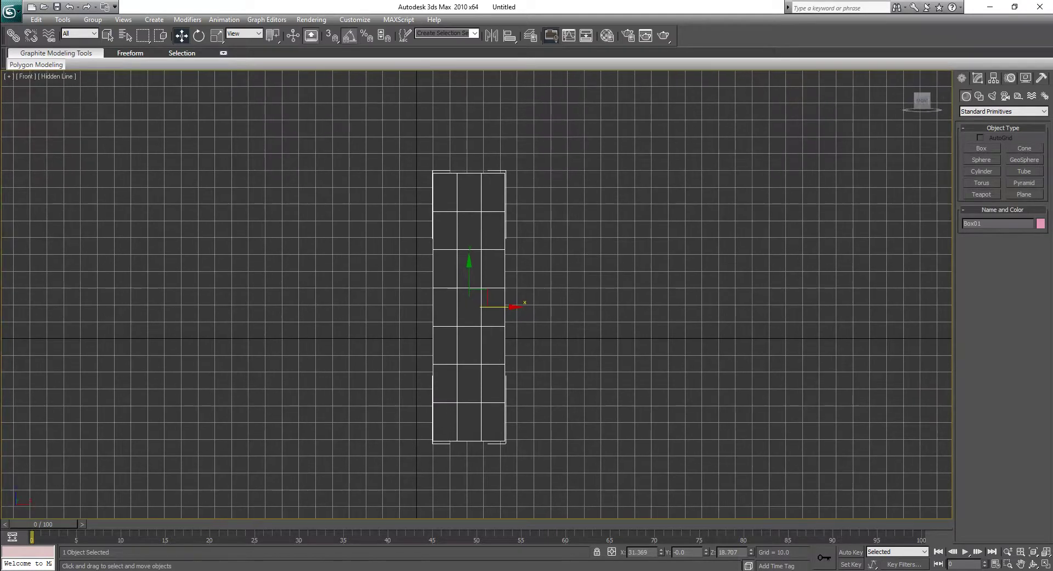
{"action": "left_click", "coordinate": [978, 78]}
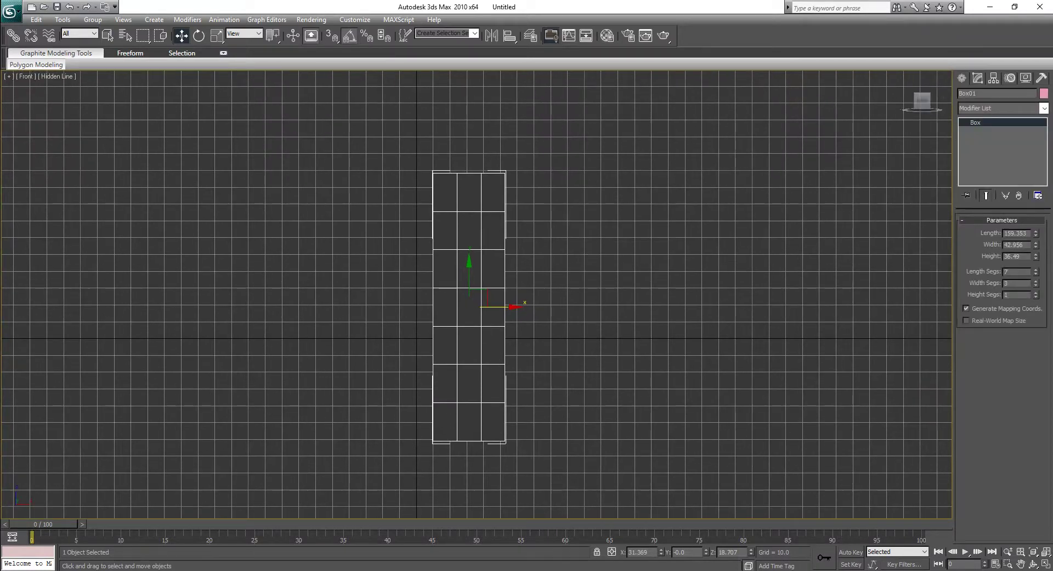
{"action": "left_click_drag", "start_coordinate": [1036, 271], "coordinate": [1036, 271]}
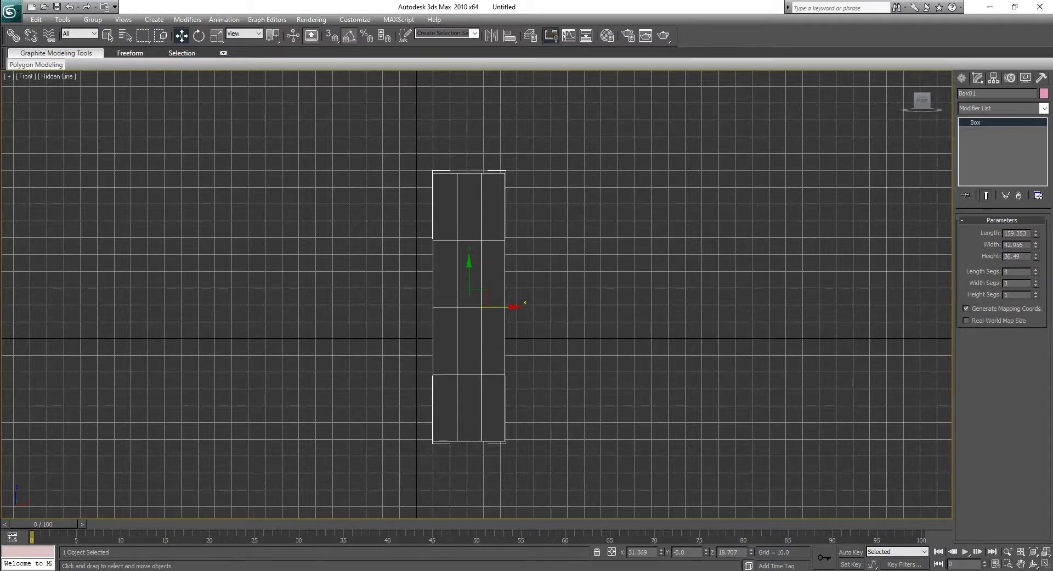
{"action": "middle_click_drag", "start_coordinate": [477, 307], "coordinate": [458, 334]}
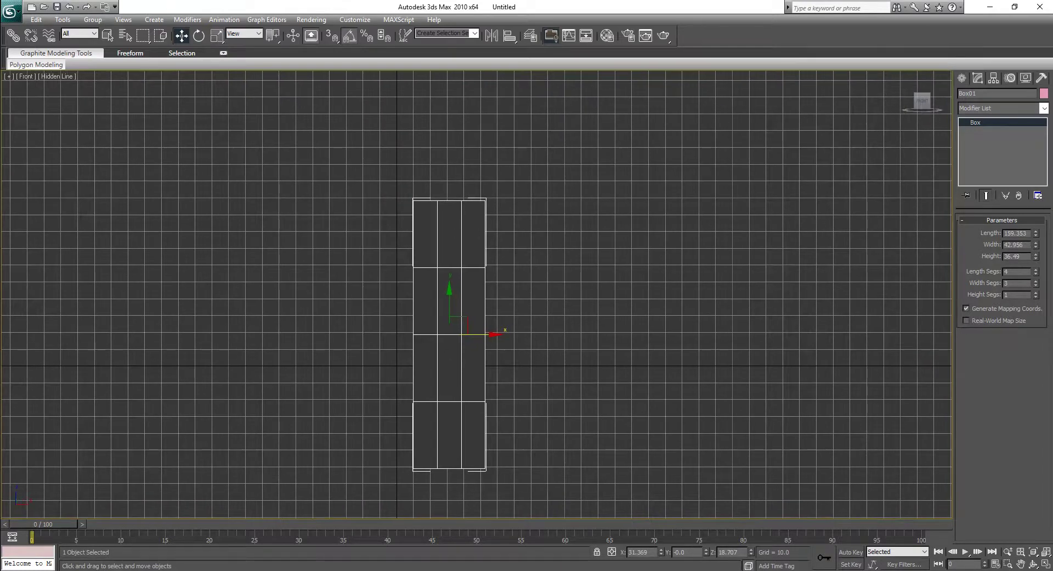
Step: Convert the box to an Editable Poly and scale its depth to about 203% in the perspective view
{"action": "right_click", "coordinate": [435, 244]}
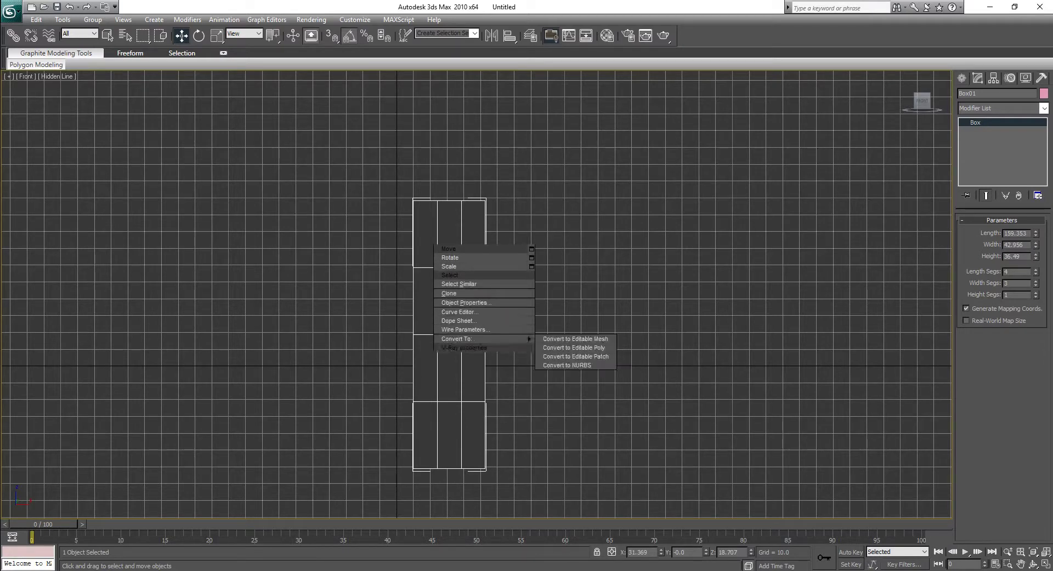
{"action": "left_click", "coordinate": [576, 348]}
{"action": "key", "text": "p"}
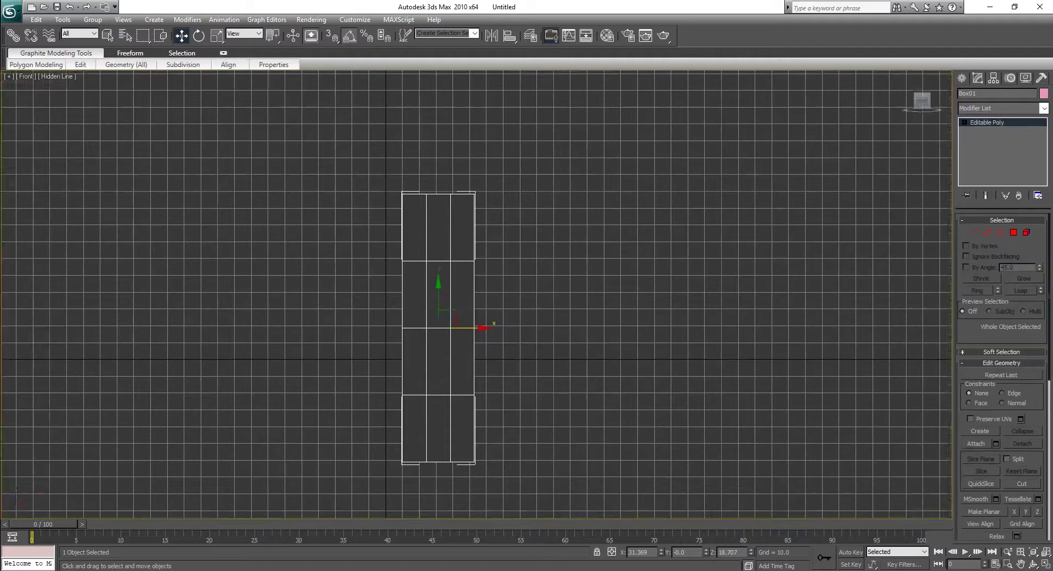
{"action": "middle_click_drag", "start_coordinate": [461, 307], "coordinate": [483, 329], "text": "alt"}
{"action": "right_click", "coordinate": [484, 328]}
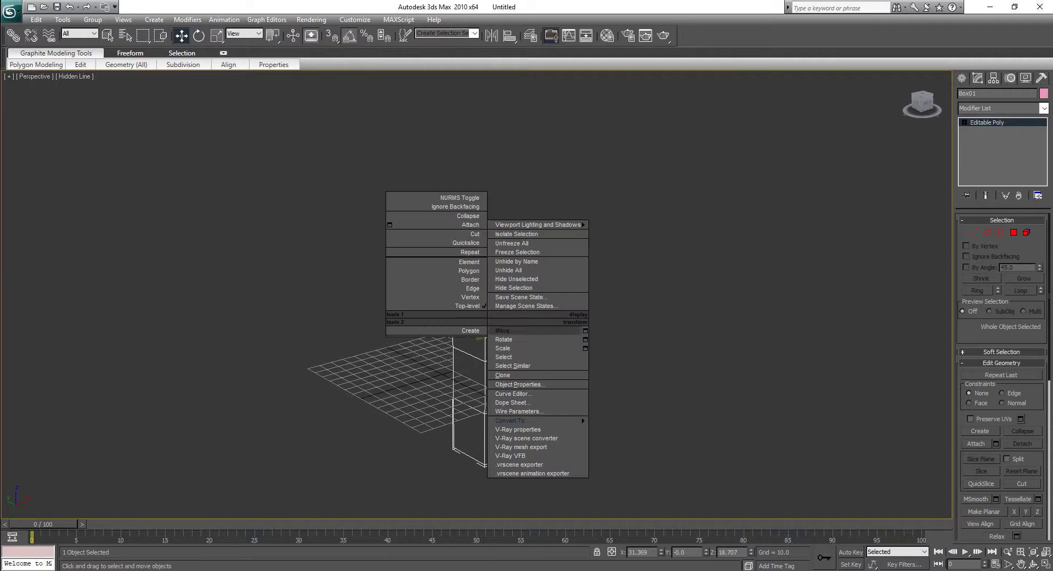
{"action": "left_click", "coordinate": [505, 345]}
{"action": "left_click_drag", "start_coordinate": [511, 354], "coordinate": [589, 388]}
{"action": "middle_click_drag", "start_coordinate": [476, 318], "coordinate": [380, 274]}
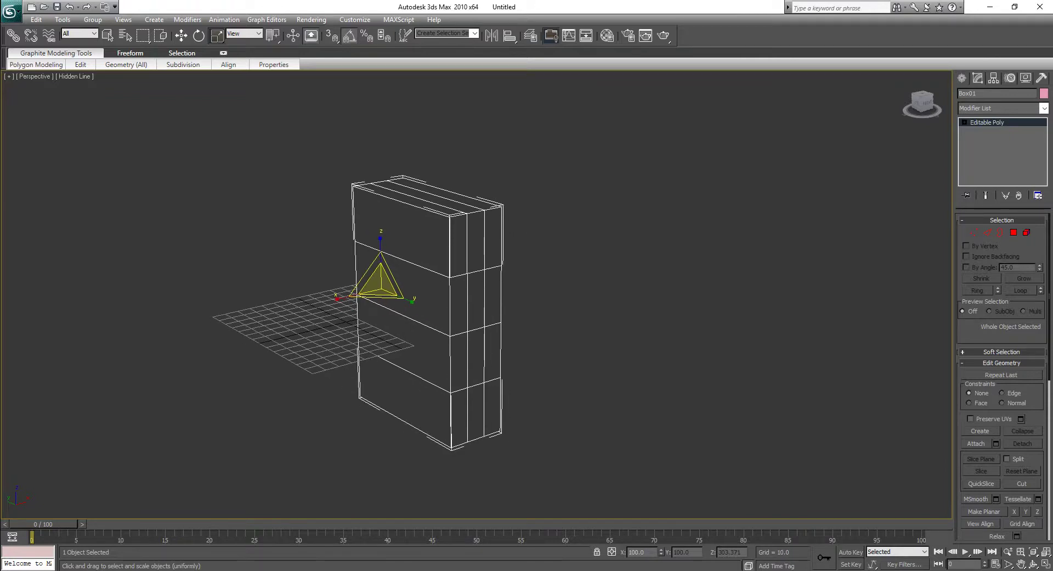
Step: In the front view, select the box's second row of vertices and move it up close to the upper edge
{"action": "key", "text": "1"}
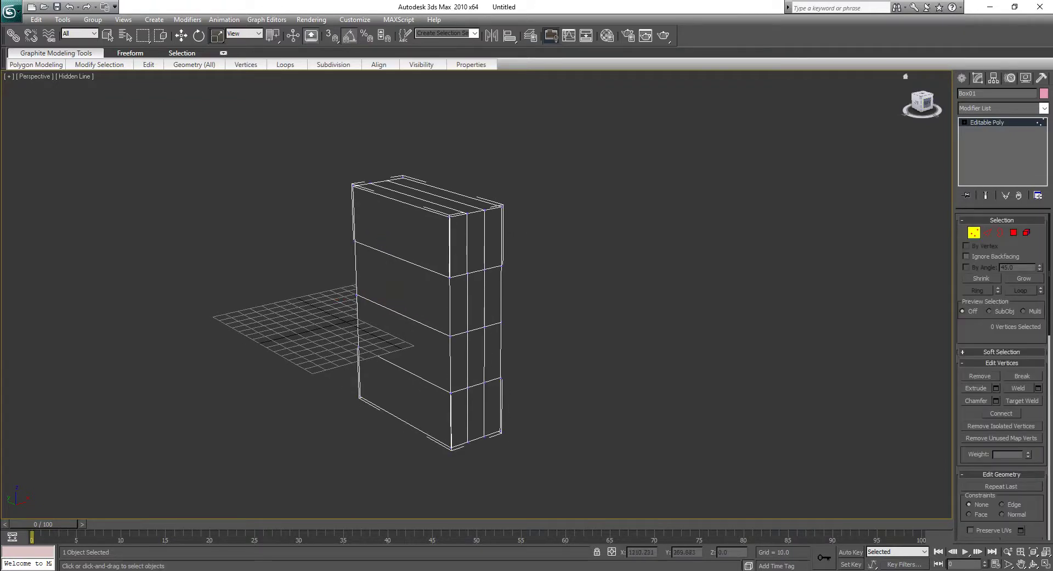
{"action": "key", "text": "f"}
{"action": "middle_click_drag", "start_coordinate": [466, 133], "coordinate": [362, 225]}
{"action": "left_click_drag", "start_coordinate": [362, 226], "coordinate": [629, 326]}
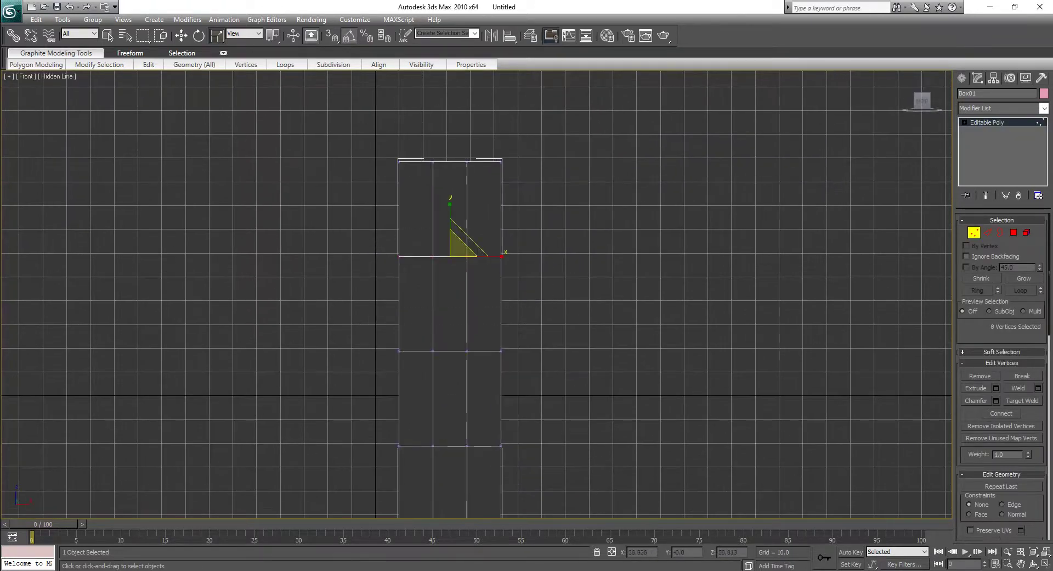
{"action": "right_click", "coordinate": [443, 220]}
{"action": "left_click", "coordinate": [459, 233]}
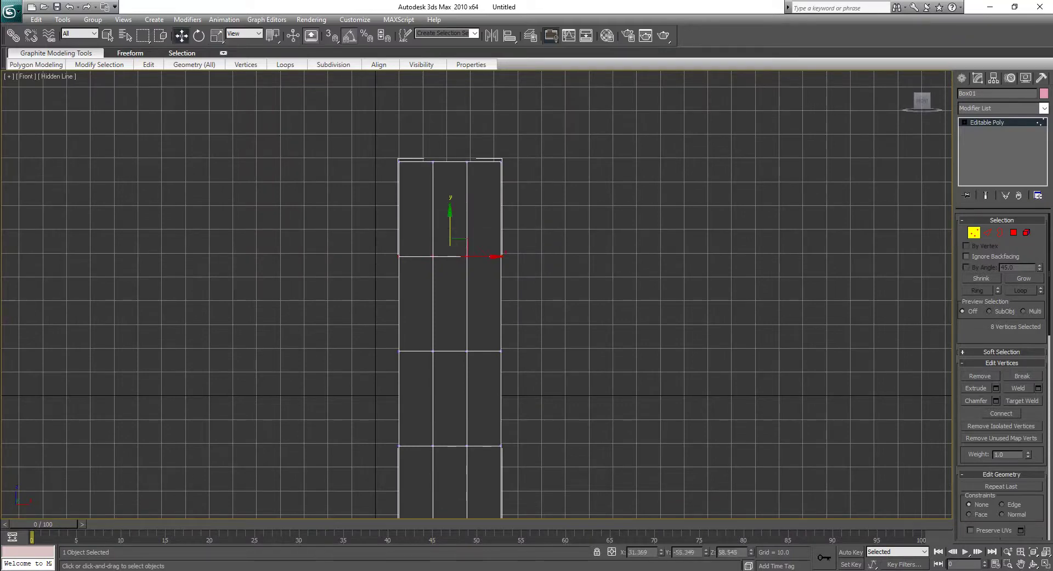
{"action": "left_click_drag", "start_coordinate": [450, 236], "coordinate": [451, 176]}
Step: Move the remaining two inner vertex rows up so they sit closely spaced beneath the first one
{"action": "scroll", "coordinate": [475, 294], "scroll_direction": "down", "scroll_amount": 3}
{"action": "left_click_drag", "start_coordinate": [392, 309], "coordinate": [547, 417]}
{"action": "left_click_drag", "start_coordinate": [458, 356], "coordinate": [459, 264]}
{"action": "left_click_drag", "start_coordinate": [386, 272], "coordinate": [503, 329]}
{"action": "left_click_drag", "start_coordinate": [458, 291], "coordinate": [458, 246]}
Step: Delete the lower right corner vertices of the box to cut away that side below the armrest block
{"action": "middle_click_drag", "start_coordinate": [548, 329], "coordinate": [537, 329]}
{"action": "key", "text": "ctrl+d"}
{"action": "left_click_drag", "start_coordinate": [456, 439], "coordinate": [487, 488]}
{"action": "key", "text": "Delete"}
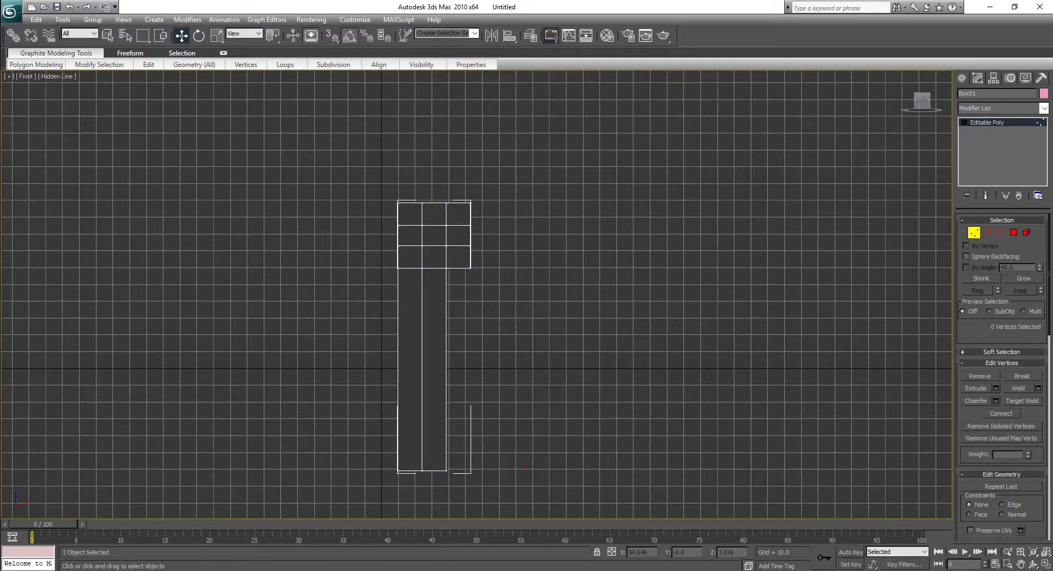
Step: Inspect the cut-away side in perspective with Smooth + Highlights shading and restore the Hidden Line display
{"action": "middle_click_drag", "start_coordinate": [476, 295], "coordinate": [494, 288]}
{"action": "key", "text": "p"}
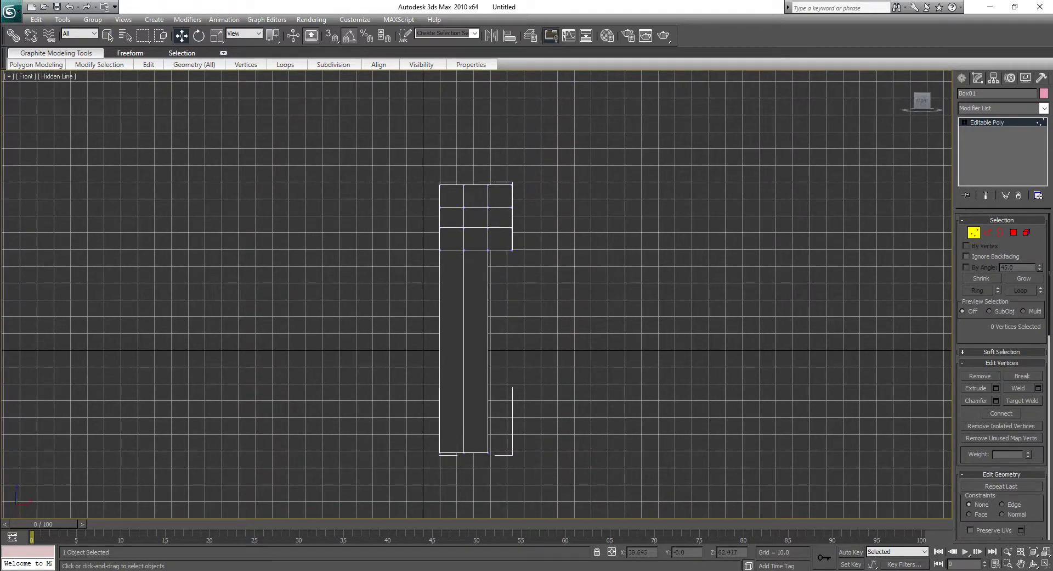
{"action": "left_click_drag", "start_coordinate": [922, 101], "coordinate": [909, 91]}
{"action": "left_click", "coordinate": [75, 76]}
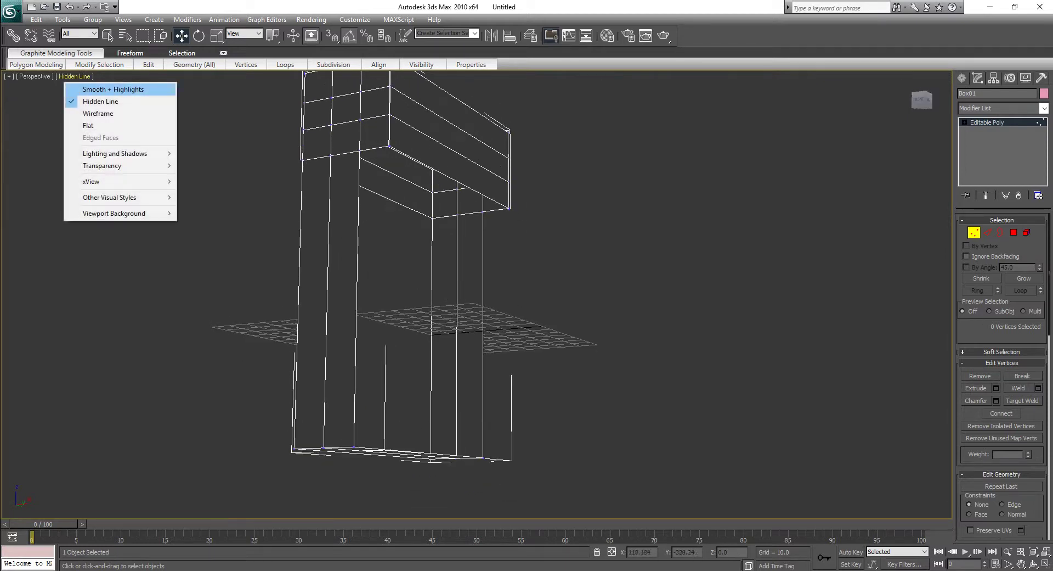
{"action": "left_click", "coordinate": [113, 89]}
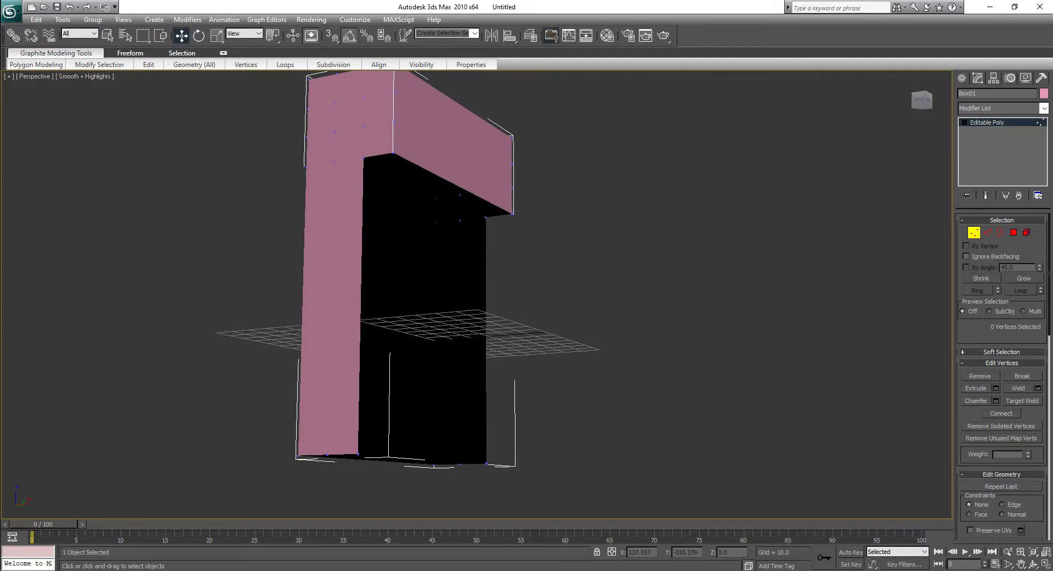
{"action": "left_click", "coordinate": [82, 77]}
{"action": "left_click", "coordinate": [110, 99]}
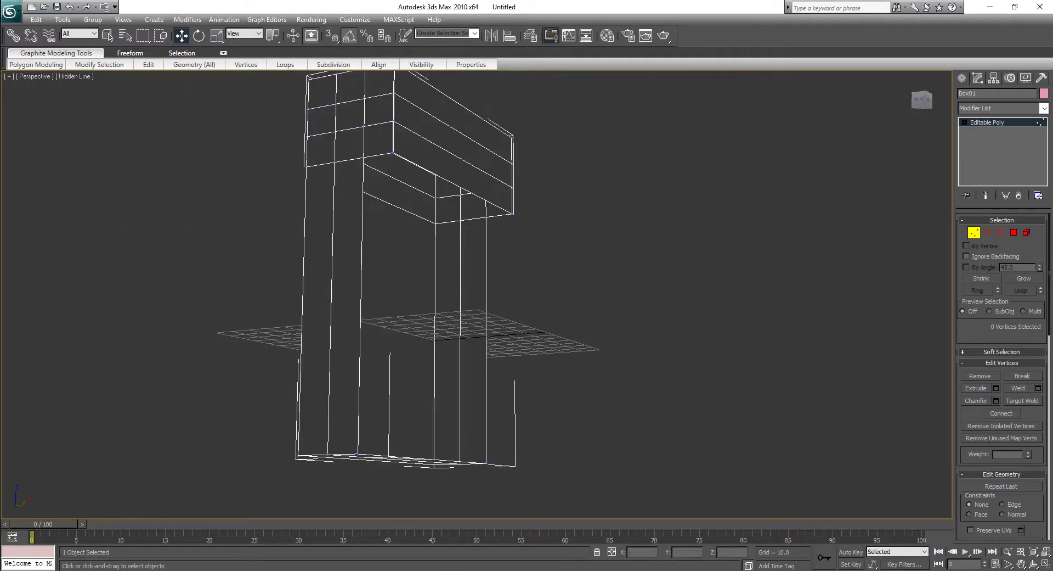
Step: Cap the open border on the cut-away side of the box and return to vertex editing
{"action": "left_click", "coordinate": [1000, 232]}
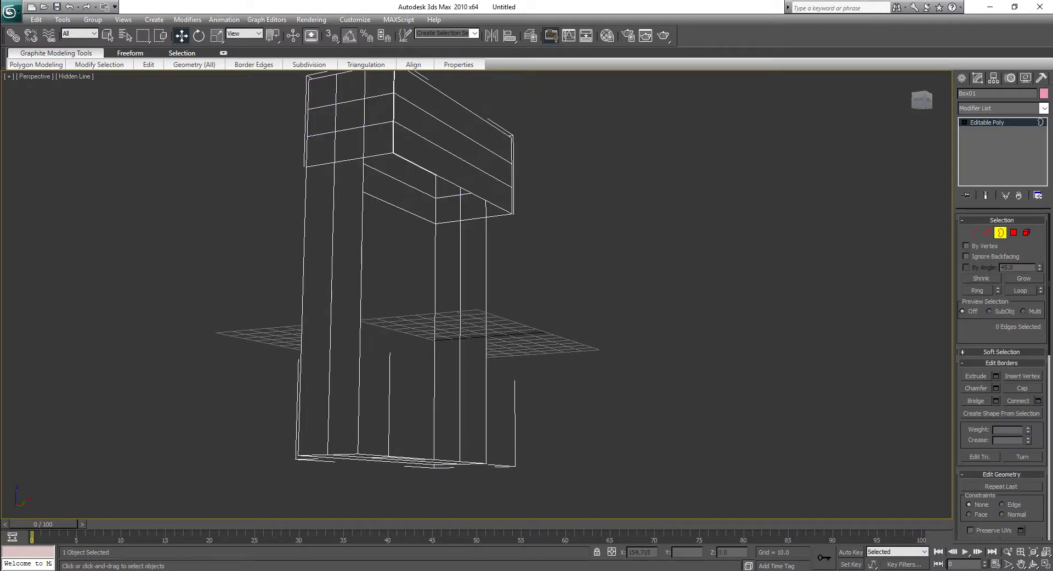
{"action": "left_click", "coordinate": [486, 329]}
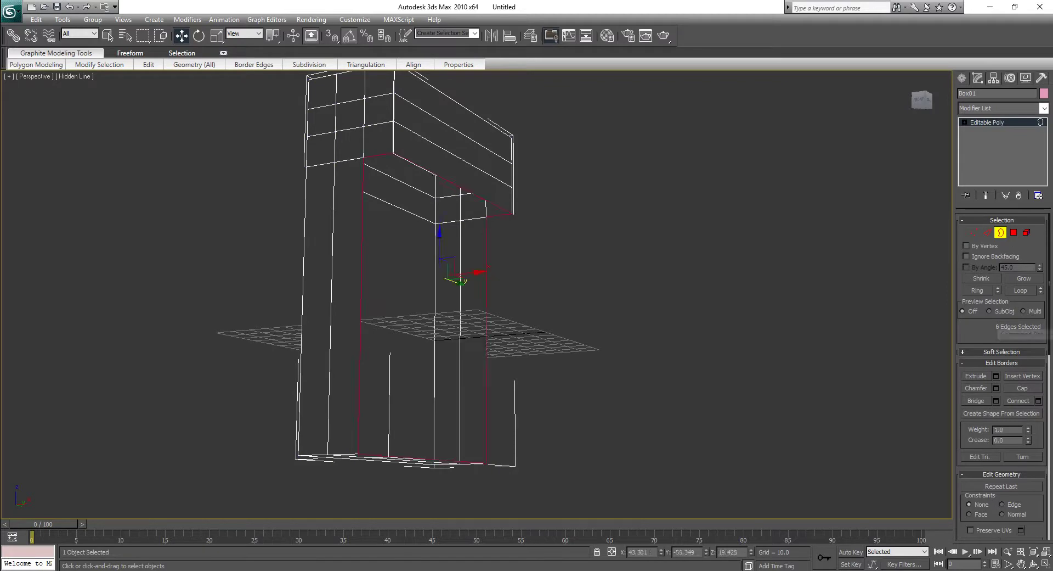
{"action": "scroll", "coordinate": [1002, 384], "scroll_direction": "down", "scroll_amount": 3}
{"action": "left_click", "coordinate": [1022, 339]}
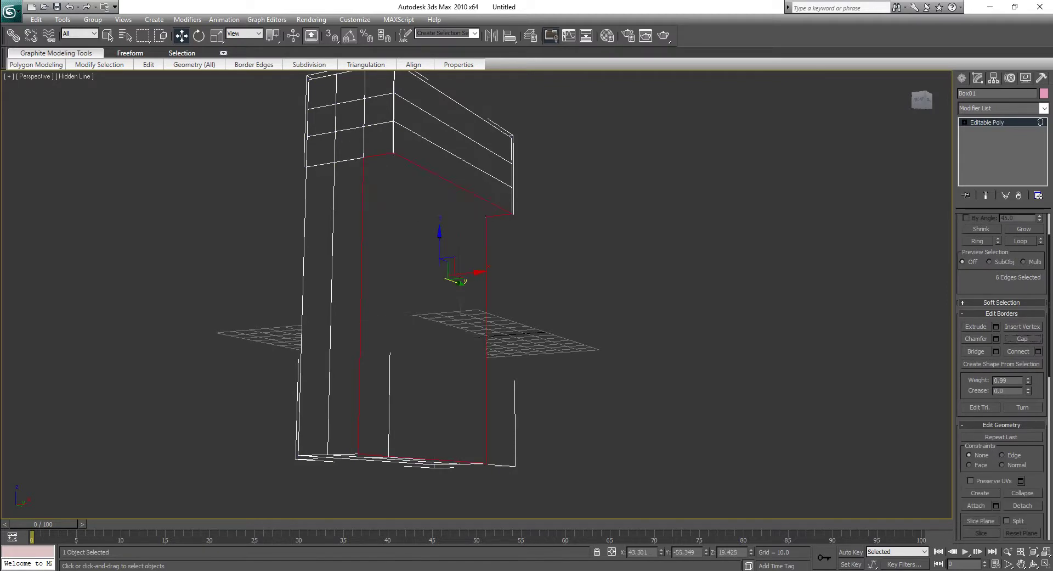
{"action": "middle_click_drag", "start_coordinate": [412, 274], "coordinate": [407, 283]}
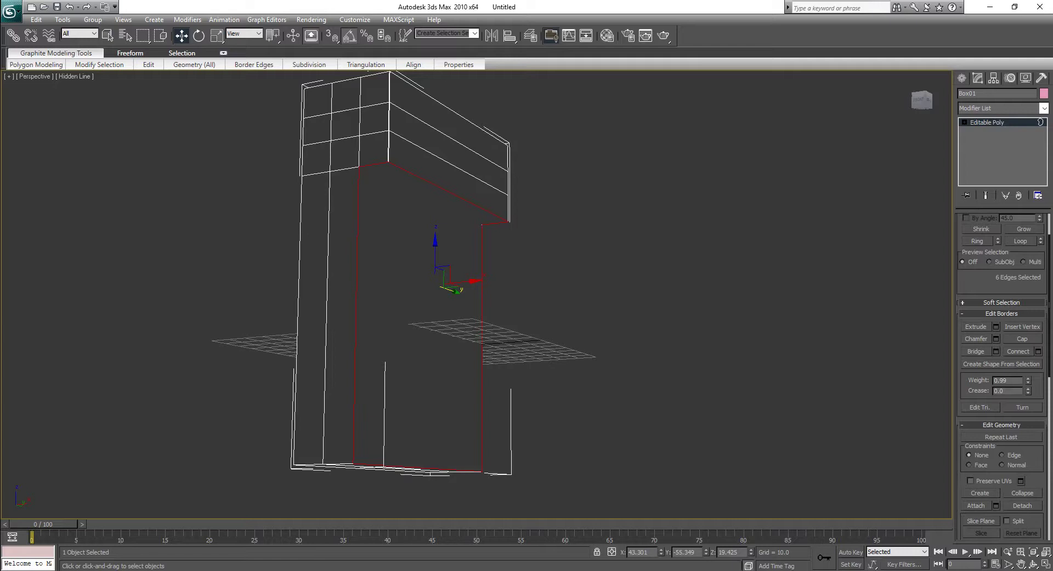
{"action": "key", "text": "3"}
{"action": "key", "text": "1"}
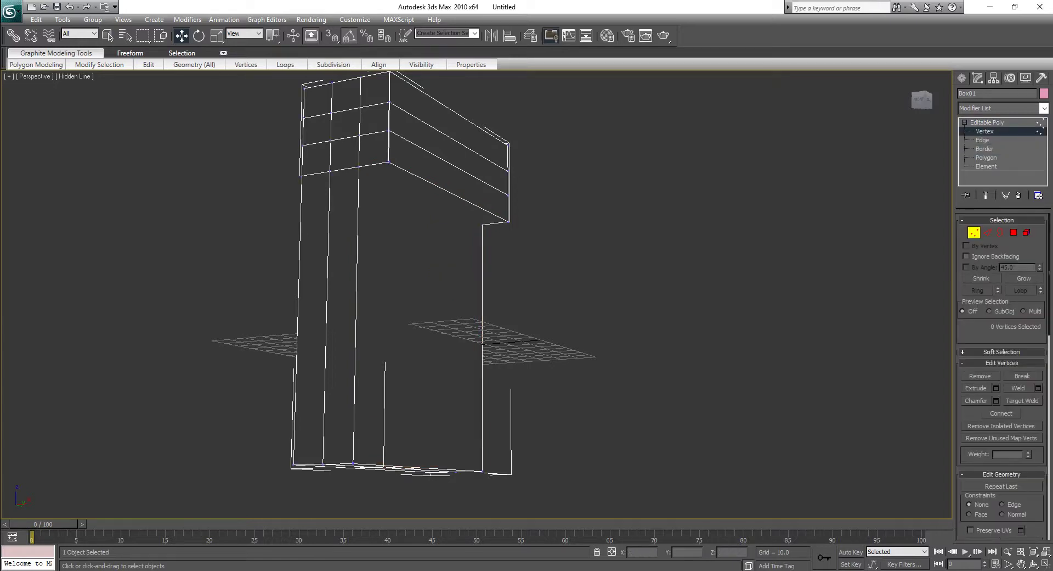
Step: Cut an edge along the underside of the armrest block, joining the inner corner vertices at its front and back ends
{"action": "scroll", "coordinate": [1002, 374], "scroll_direction": "down", "scroll_amount": 5}
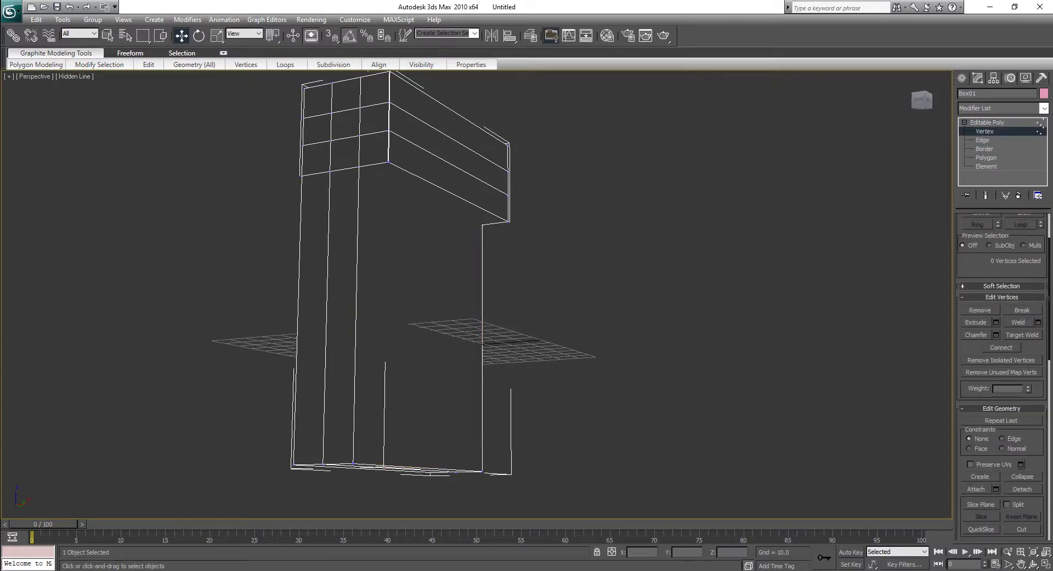
{"action": "key", "text": "alt+c"}
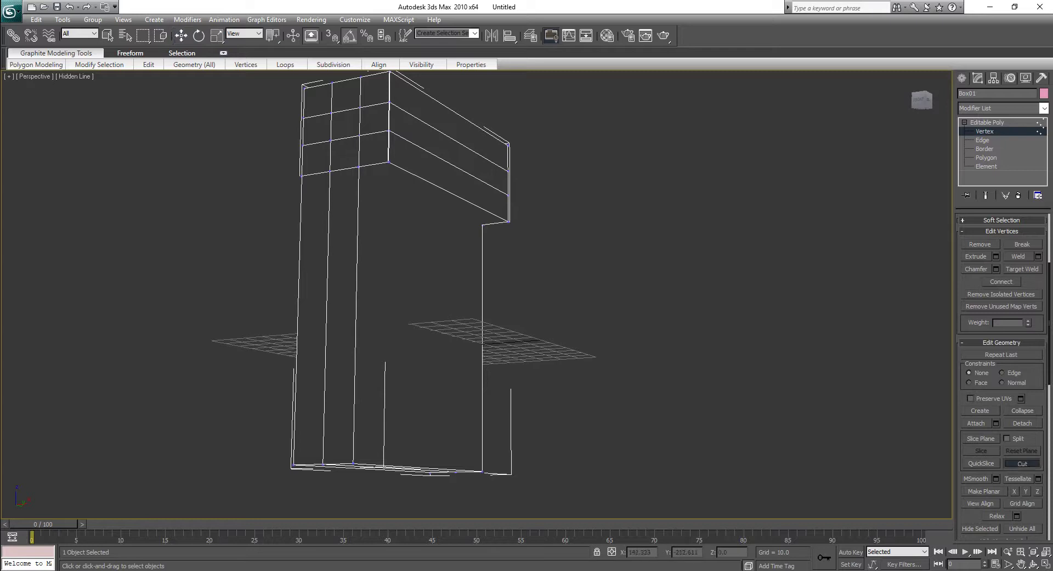
{"action": "left_click", "coordinate": [359, 166]}
{"action": "left_click", "coordinate": [432, 152]}
{"action": "scroll", "coordinate": [510, 330], "scroll_direction": "down", "scroll_amount": 3}
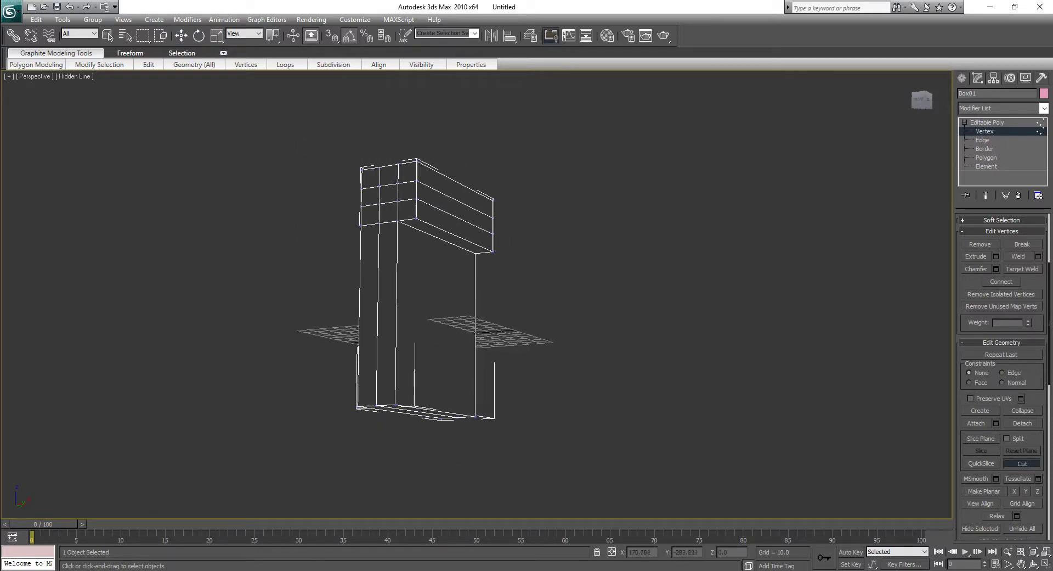
{"action": "scroll", "coordinate": [479, 294], "scroll_direction": "up", "scroll_amount": 2}
Step: Shade the model with Smooth + Highlights, show it in the Front view and return to the Move tool
{"action": "left_click", "coordinate": [74, 76]}
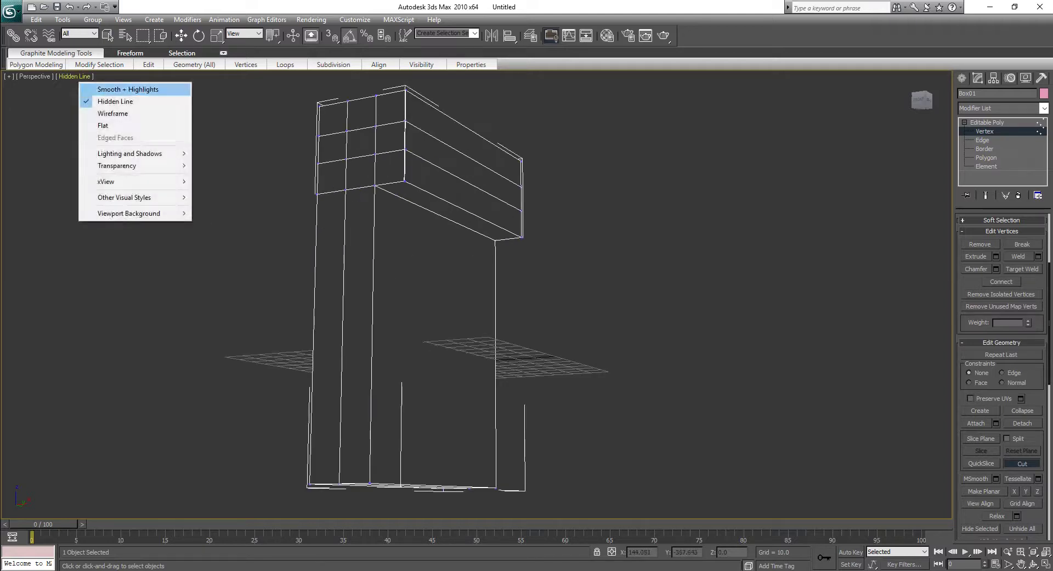
{"action": "left_click", "coordinate": [110, 87]}
{"action": "middle_click_drag", "start_coordinate": [472, 296], "coordinate": [482, 297]}
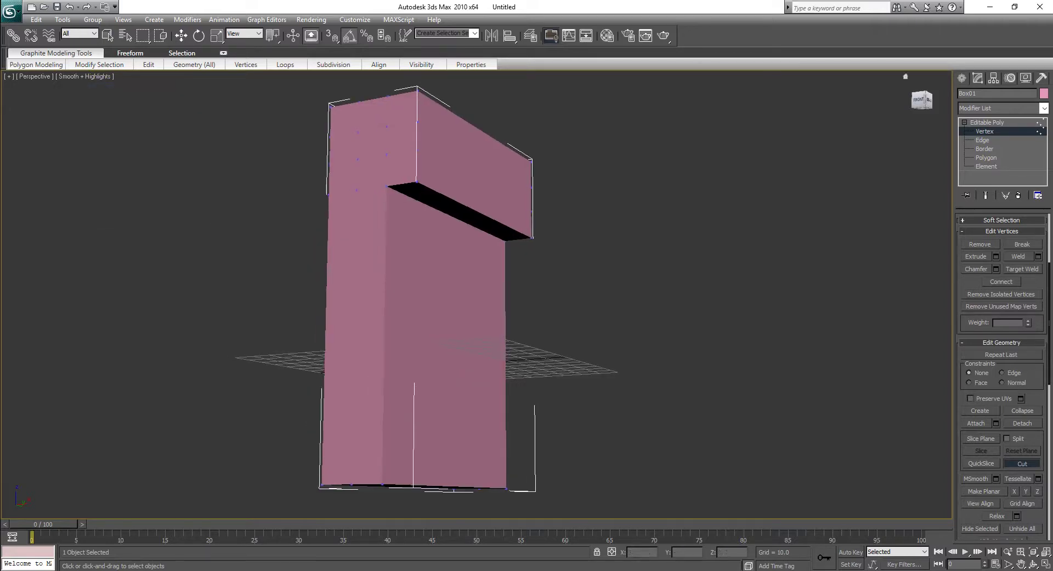
{"action": "mouse_move", "coordinate": [922, 100]}
{"action": "left_mouse_down"}
{"action": "mouse_move", "coordinate": [947, 137]}
{"action": "mouse_move", "coordinate": [922, 100]}
{"action": "left_mouse_up"}
{"action": "left_click", "coordinate": [922, 100]}
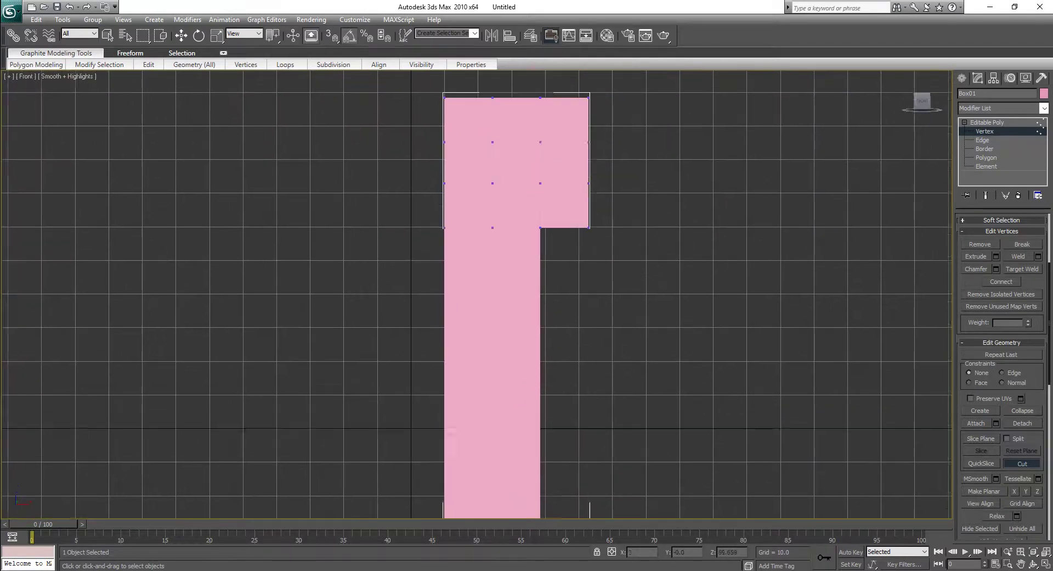
{"action": "key", "text": "w"}
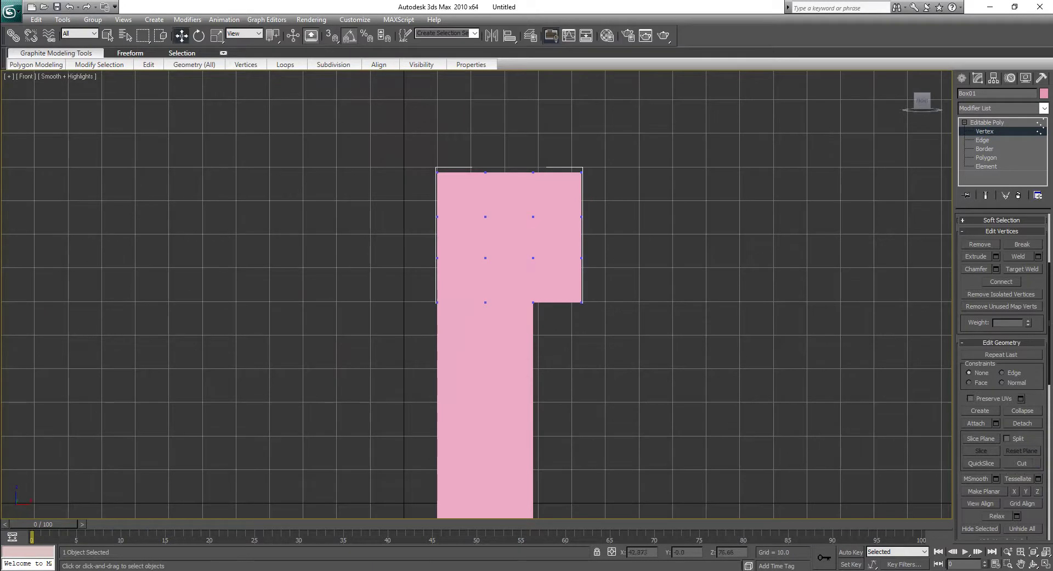
Step: Move the lower right corner vertices of the armrest block inward and up to bevel that corner
{"action": "left_click", "coordinate": [581, 301]}
{"action": "left_click_drag", "start_coordinate": [590, 294], "coordinate": [581, 281]}
{"action": "left_click", "coordinate": [597, 215]}
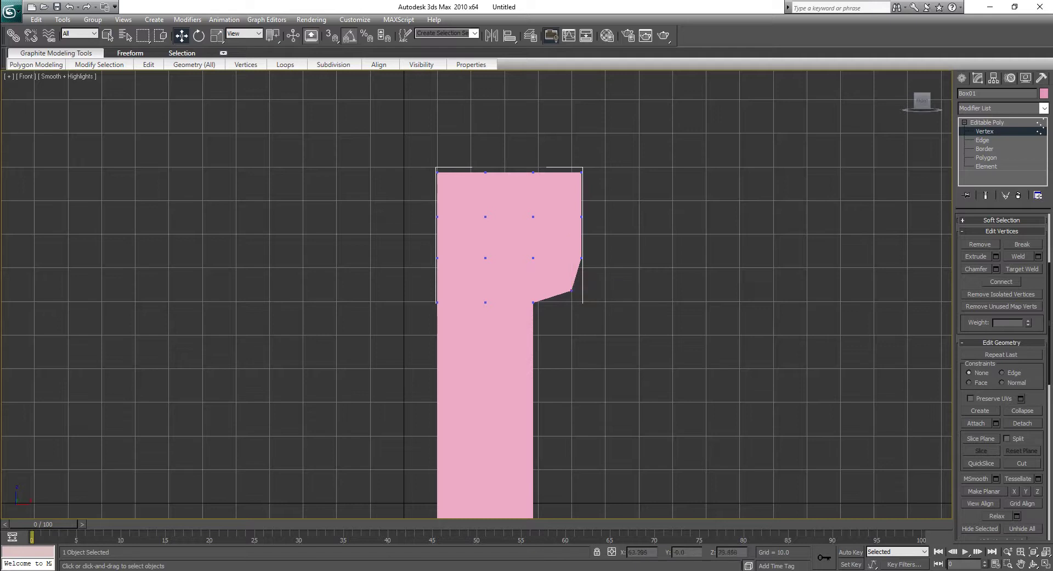
Step: Lower both upper corner vertex pairs of the armrest block together and scale them toward each other to round its top
{"action": "left_click_drag", "start_coordinate": [572, 151], "coordinate": [606, 190]}
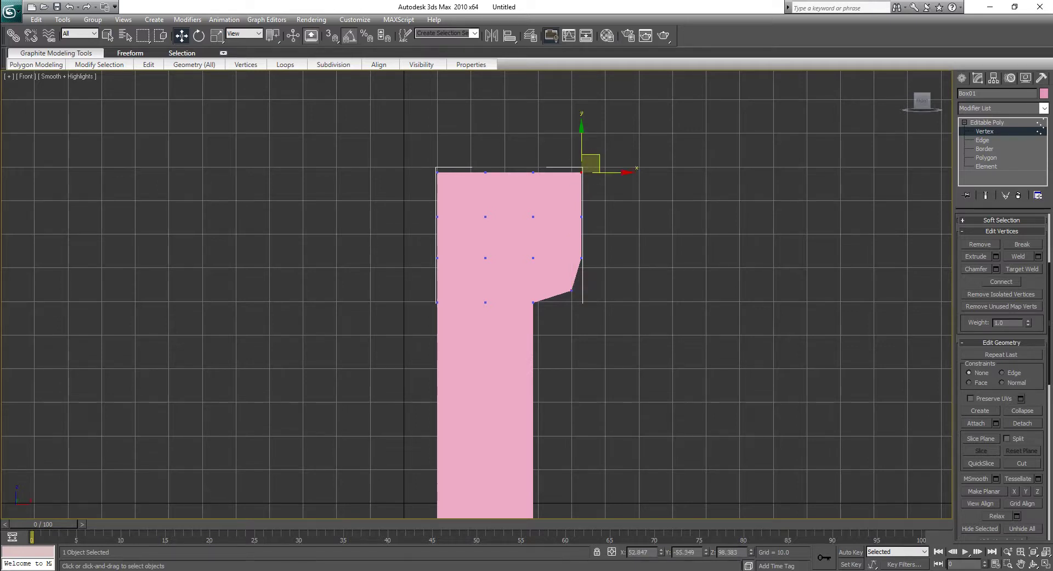
{"action": "left_click_drag", "start_coordinate": [591, 163], "coordinate": [579, 171]}
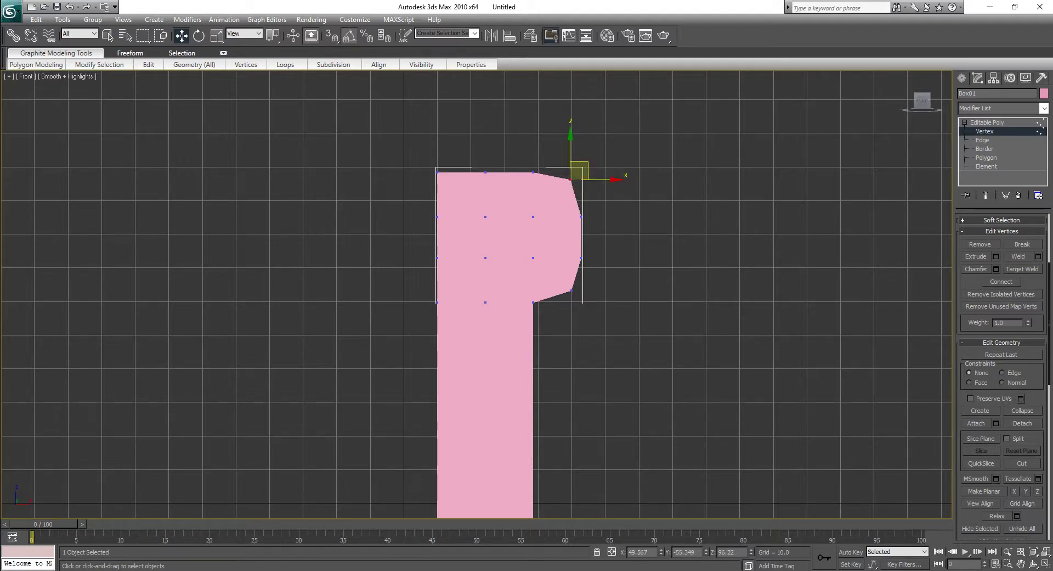
{"action": "key", "text": "ctrl+z"}
{"action": "left_click", "coordinate": [437, 172], "text": "ctrl"}
{"action": "left_click_drag", "start_coordinate": [509, 154], "coordinate": [510, 170]}
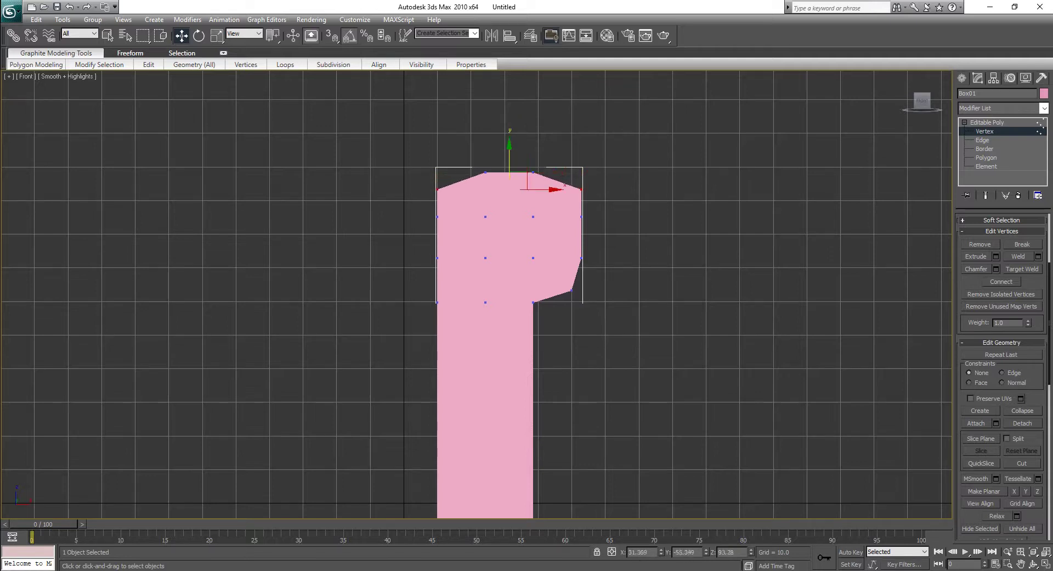
{"action": "right_click", "coordinate": [510, 169]}
{"action": "left_click", "coordinate": [527, 193]}
{"action": "left_click_drag", "start_coordinate": [551, 189], "coordinate": [545, 191]}
{"action": "left_click", "coordinate": [545, 191]}
Step: Move the lower right corner vertices of the rounded block slightly down
{"action": "middle_click_drag", "start_coordinate": [544, 191], "coordinate": [507, 140]}
{"action": "scroll", "coordinate": [474, 270], "scroll_direction": "down", "scroll_amount": 3}
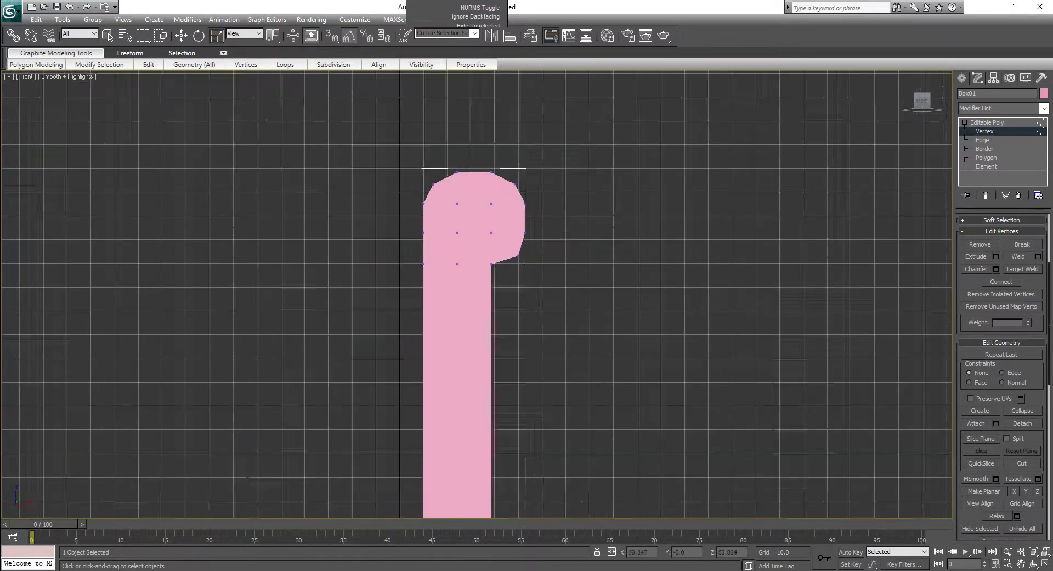
{"action": "middle_click_drag", "start_coordinate": [474, 270], "coordinate": [515, 242]}
{"action": "left_click", "coordinate": [559, 224]}
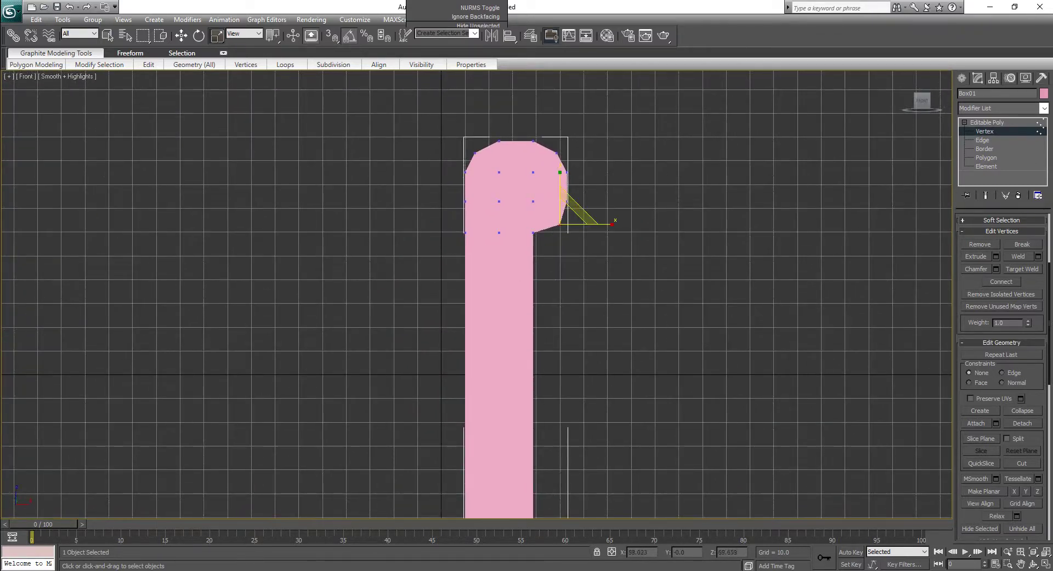
{"action": "key", "text": "w"}
{"action": "left_click_drag", "start_coordinate": [569, 216], "coordinate": [569, 219]}
{"action": "middle_click_drag", "start_coordinate": [568, 218], "coordinate": [542, 182]}
{"action": "key", "text": "4"}
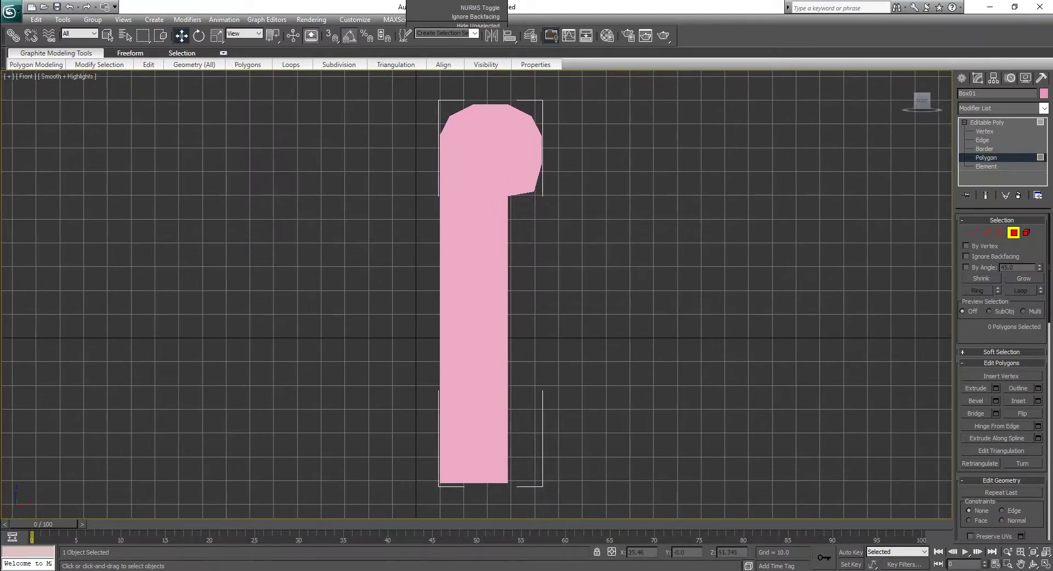
{"action": "left_click", "coordinate": [524, 180]}
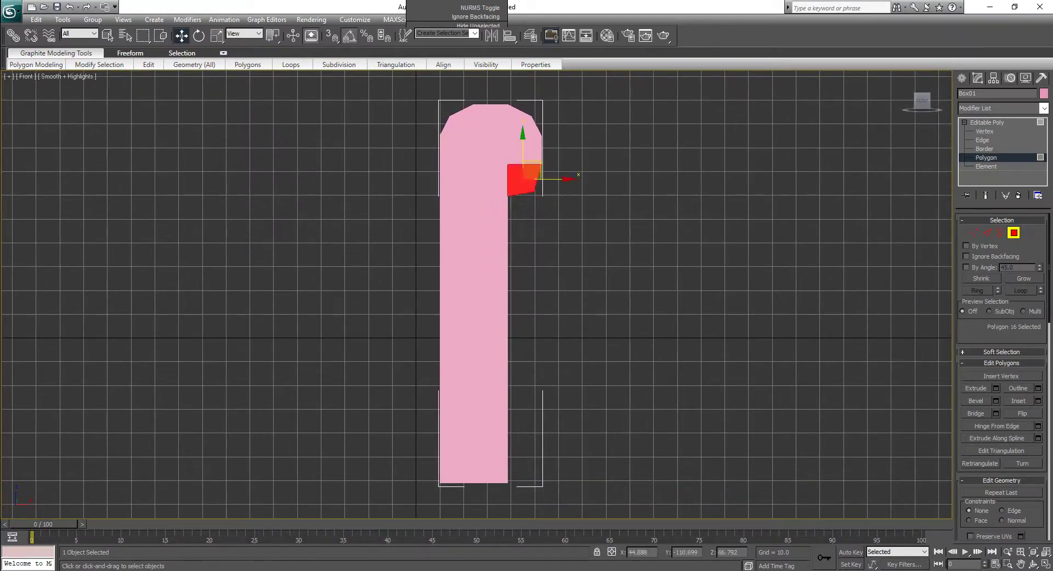
{"action": "left_click", "coordinate": [523, 149], "text": "ctrl"}
{"action": "left_click", "coordinate": [521, 124], "text": "ctrl"}
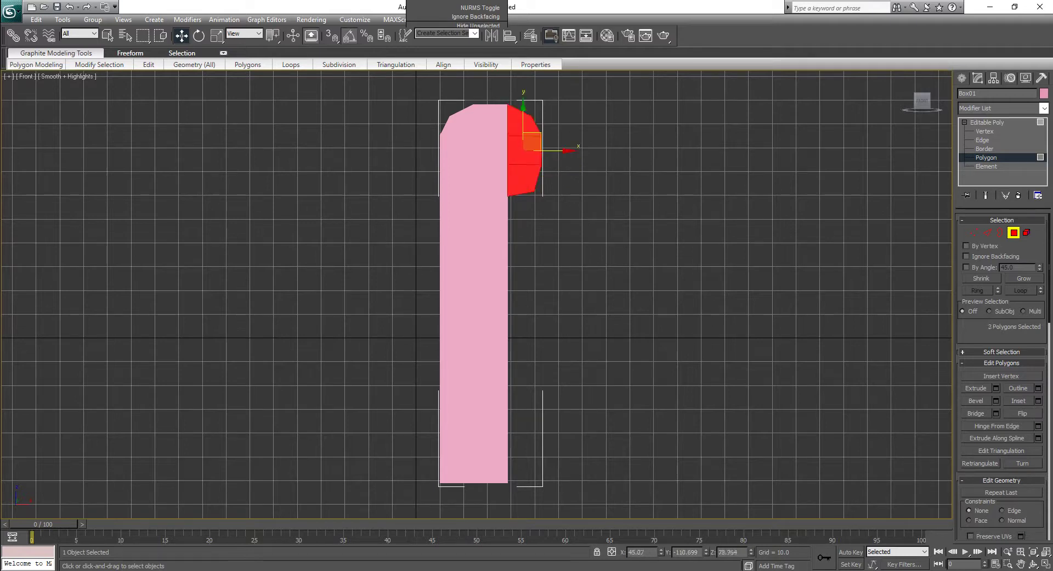
{"action": "left_click", "coordinate": [490, 120], "text": "ctrl"}
{"action": "left_click", "coordinate": [457, 124], "text": "ctrl"}
{"action": "left_click", "coordinate": [457, 151], "text": "ctrl"}
{"action": "left_click", "coordinate": [491, 151], "text": "ctrl"}
{"action": "left_click", "coordinate": [491, 180], "text": "ctrl"}
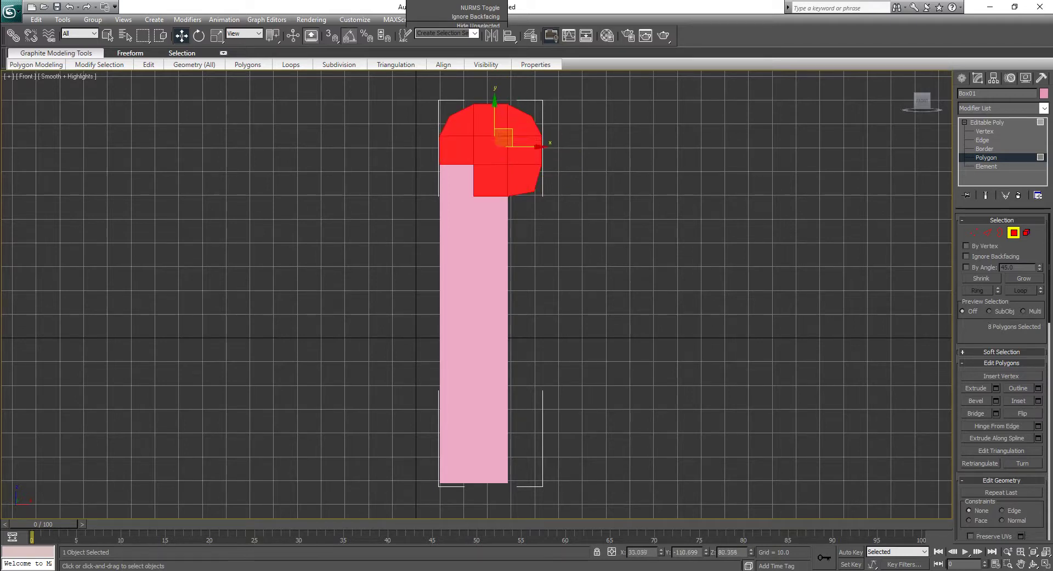
{"action": "left_click", "coordinate": [457, 180], "text": "ctrl"}
{"action": "left_click", "coordinate": [457, 329], "text": "ctrl"}
{"action": "left_click", "coordinate": [491, 330], "text": "ctrl"}
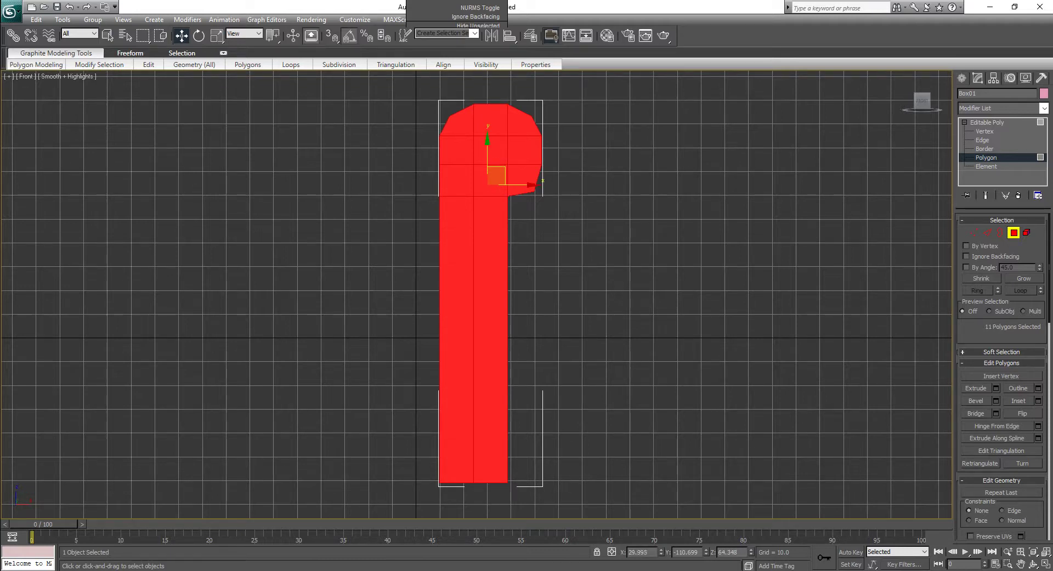
{"action": "left_click", "coordinate": [1014, 232]}
{"action": "key", "text": "ctrl+d"}
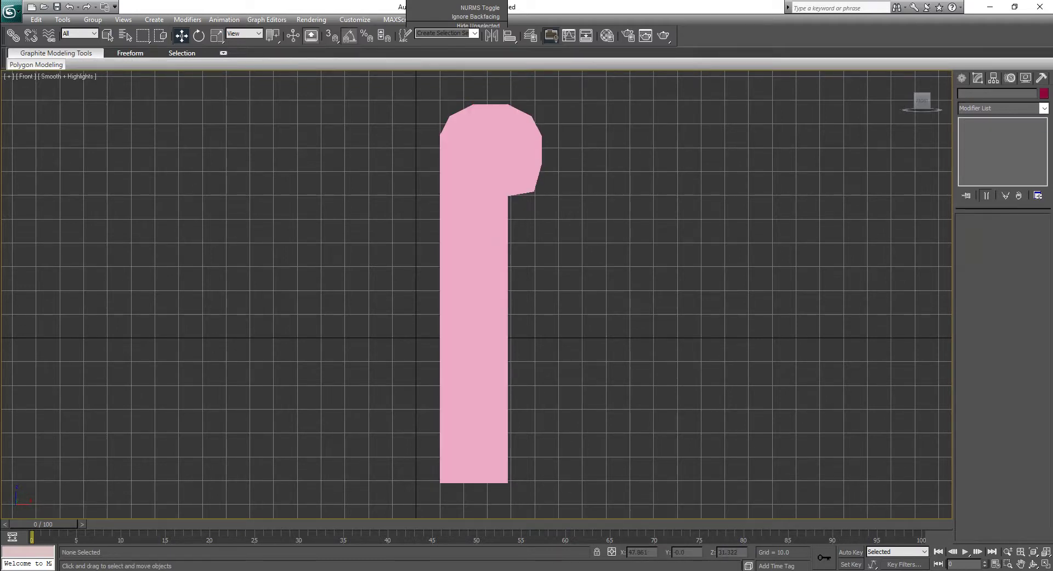
Step: Show the armrest in the Top view with Hidden Line shading
{"action": "scroll", "coordinate": [503, 333], "scroll_direction": "down", "scroll_amount": 2}
{"action": "key", "text": "t"}
{"action": "scroll", "coordinate": [501, 329], "scroll_direction": "down", "scroll_amount": 1}
{"action": "scroll", "coordinate": [500, 307], "scroll_direction": "up", "scroll_amount": 2}
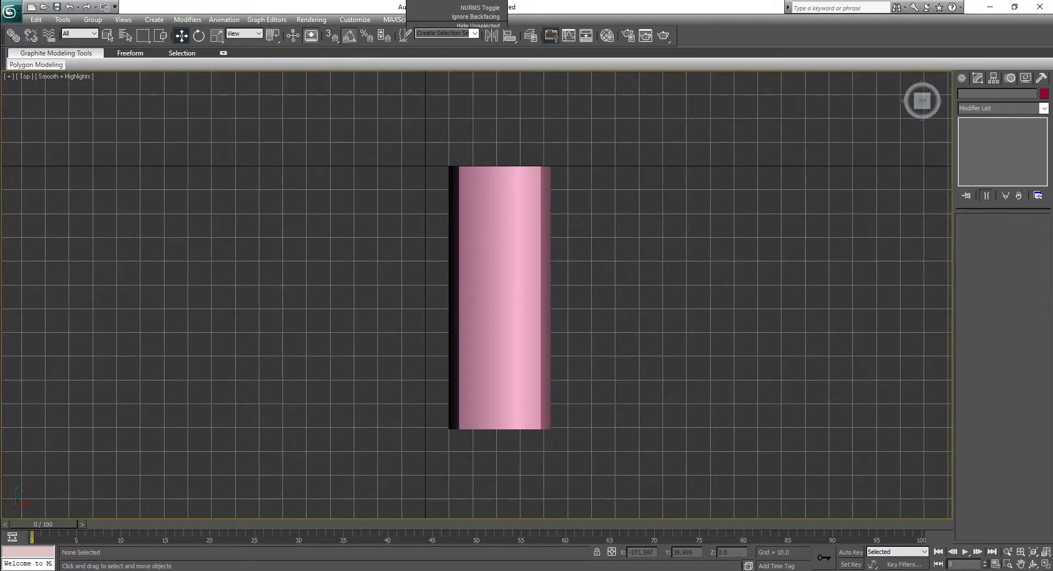
{"action": "left_click", "coordinate": [25, 76]}
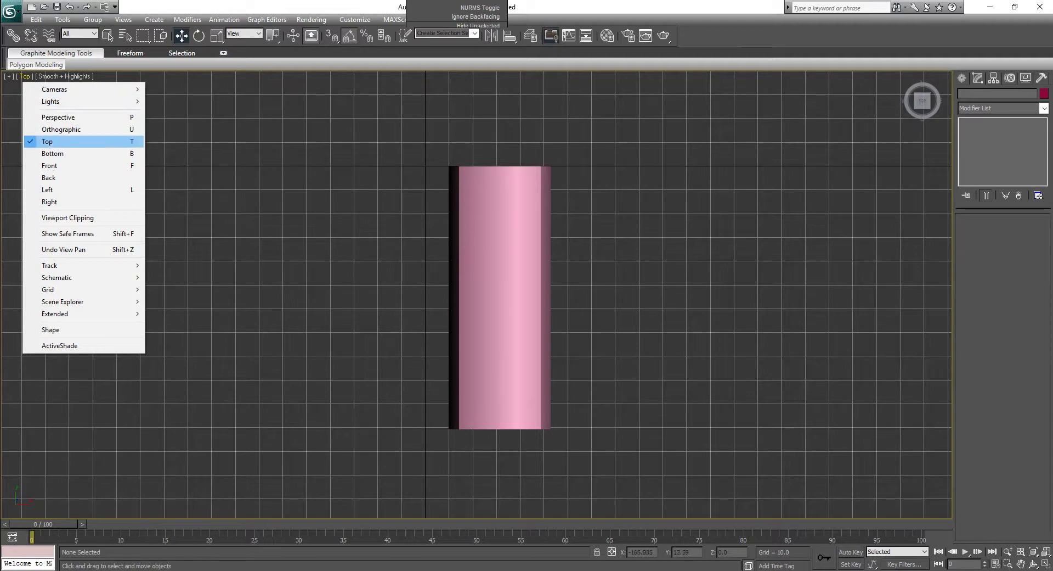
{"action": "left_click", "coordinate": [64, 76]}
{"action": "left_click", "coordinate": [94, 103]}
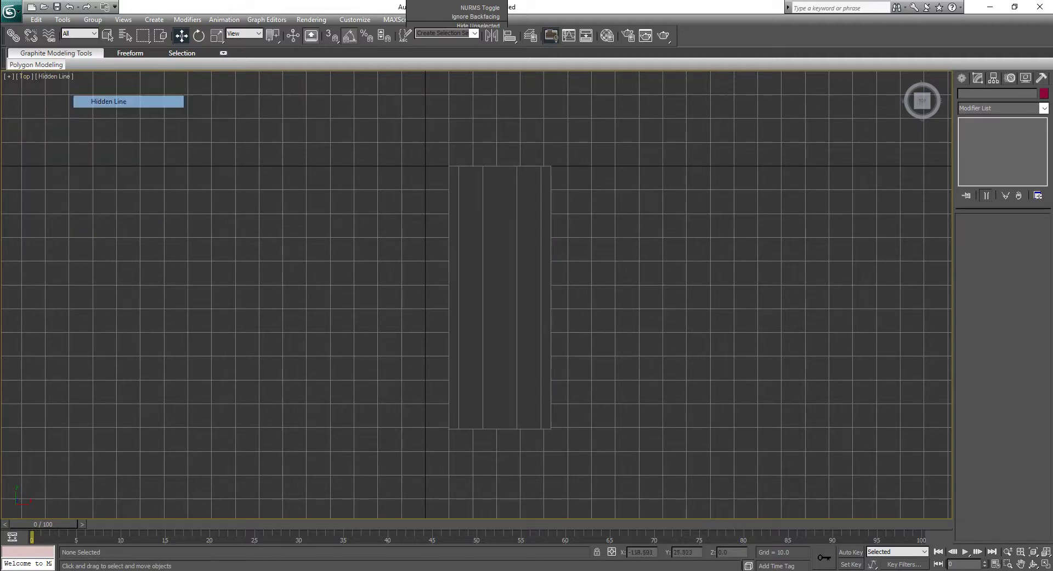
Step: Select all lengthwise edges of the armrest and connect them with 5 segments
{"action": "key", "text": "ctrl+a"}
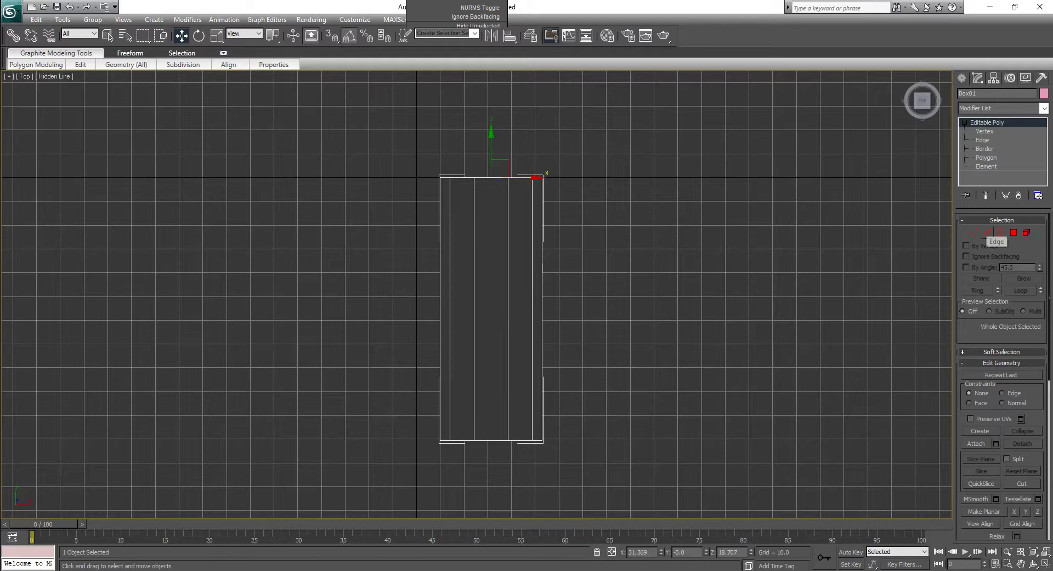
{"action": "left_click", "coordinate": [988, 233]}
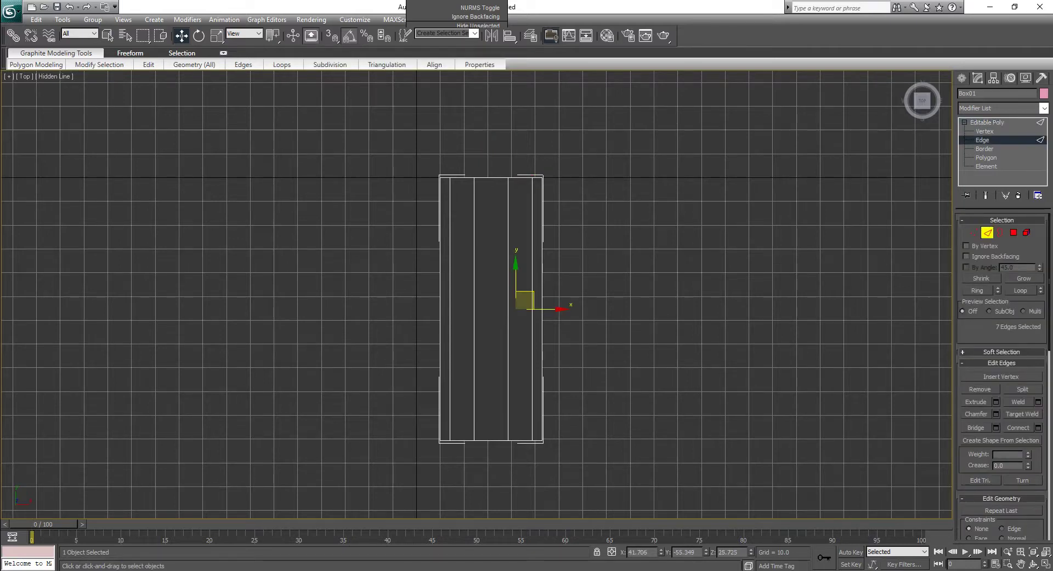
{"action": "left_click_drag", "start_coordinate": [591, 311], "coordinate": [444, 356]}
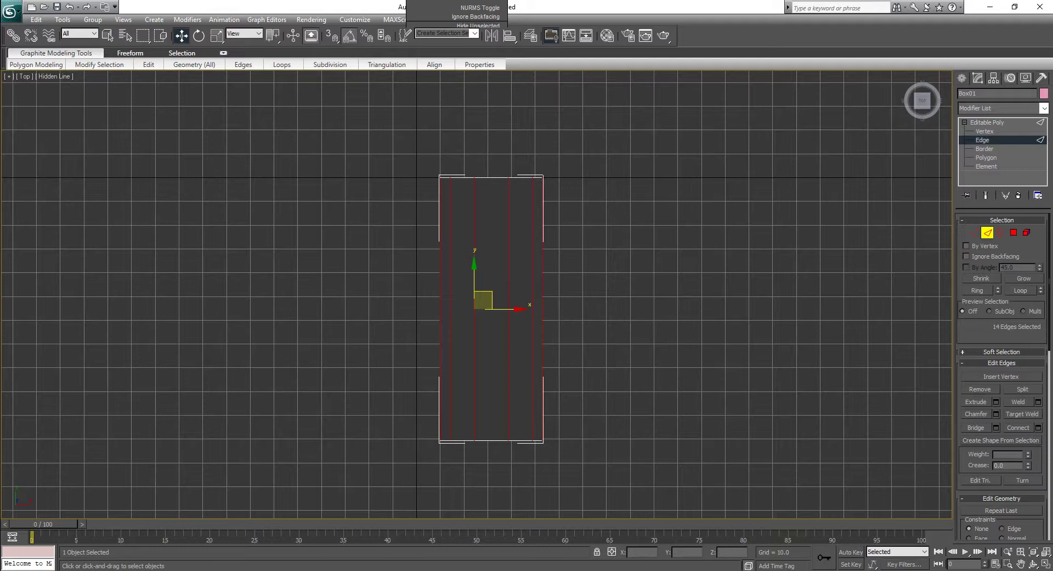
{"action": "left_click", "coordinate": [1039, 427]}
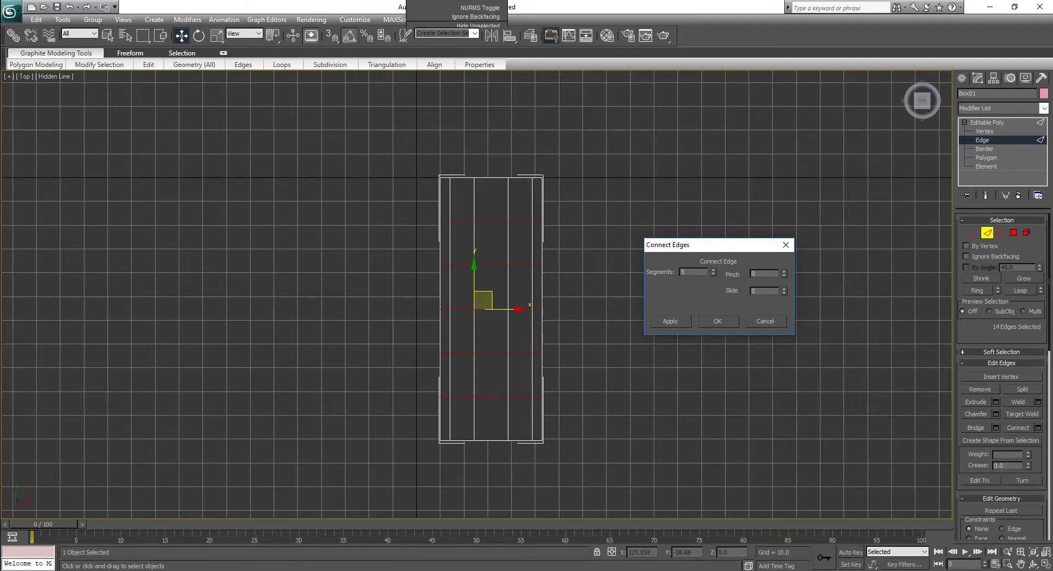
{"action": "left_click", "coordinate": [717, 320]}
{"action": "middle_click_drag", "start_coordinate": [708, 324], "coordinate": [725, 332]}
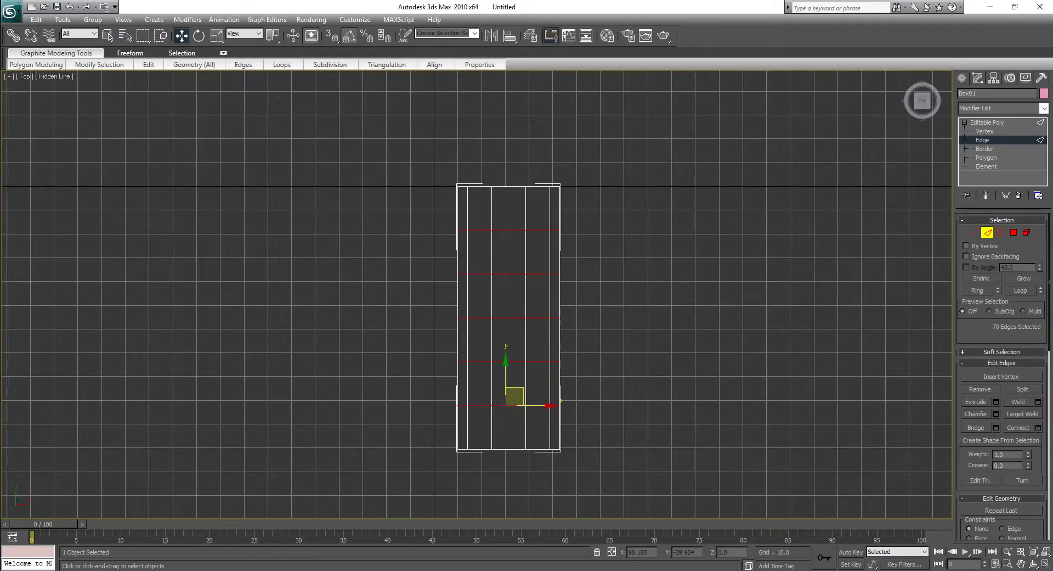
Step: Rotate the two vertex rows at the armrest's upper end in the Top view slightly counterclockwise and shift them left
{"action": "key", "text": "1"}
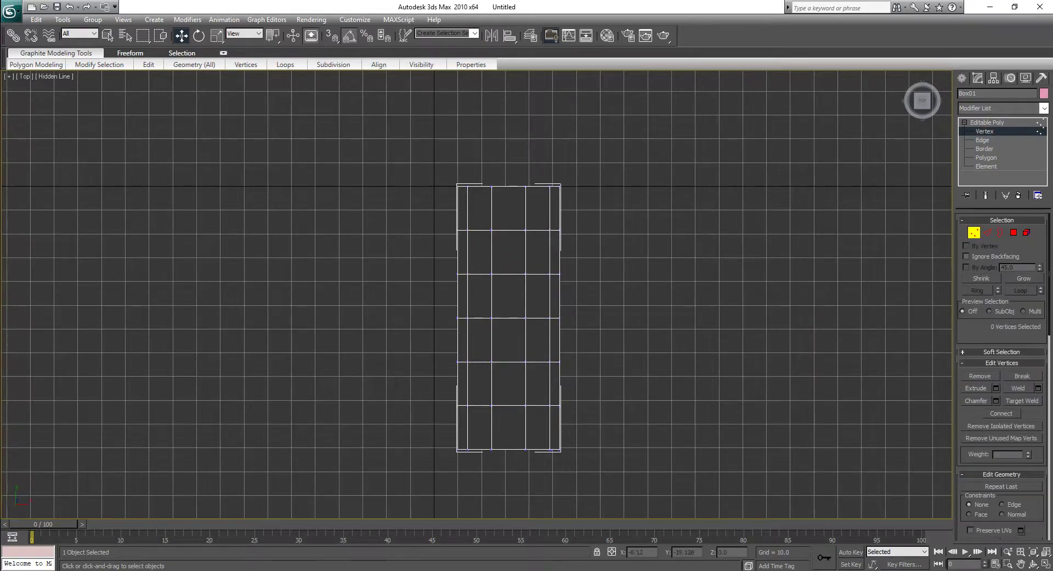
{"action": "left_click_drag", "start_coordinate": [420, 190], "coordinate": [630, 286]}
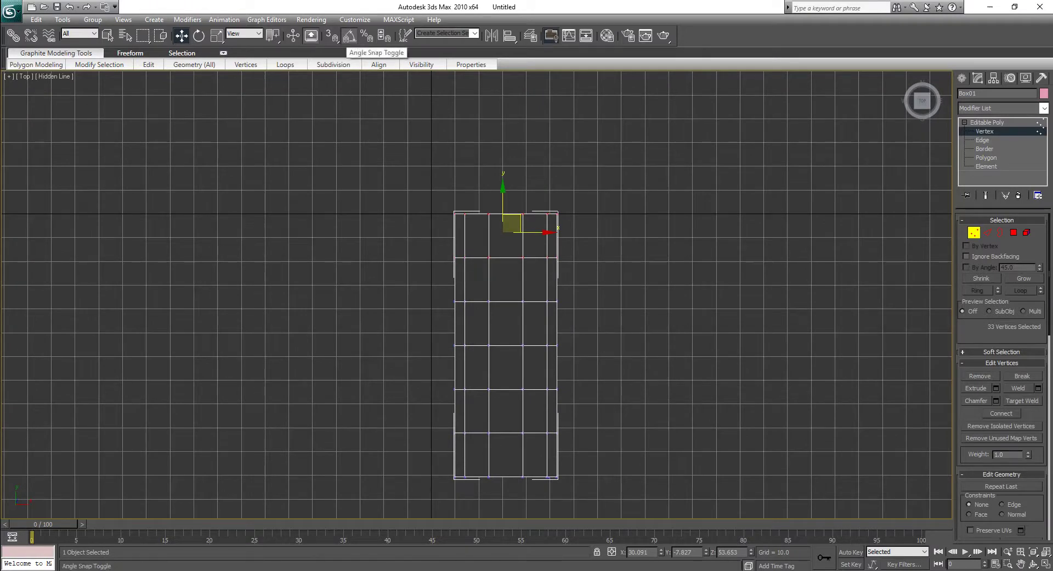
{"action": "right_click", "coordinate": [518, 235]}
{"action": "left_click", "coordinate": [544, 245]}
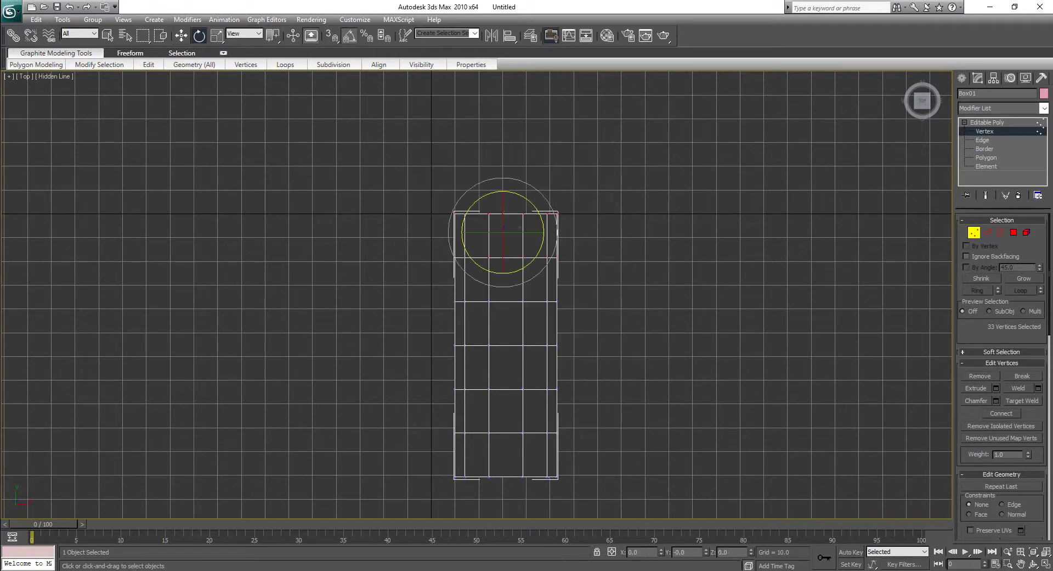
{"action": "left_click_drag", "start_coordinate": [543, 244], "coordinate": [520, 228]}
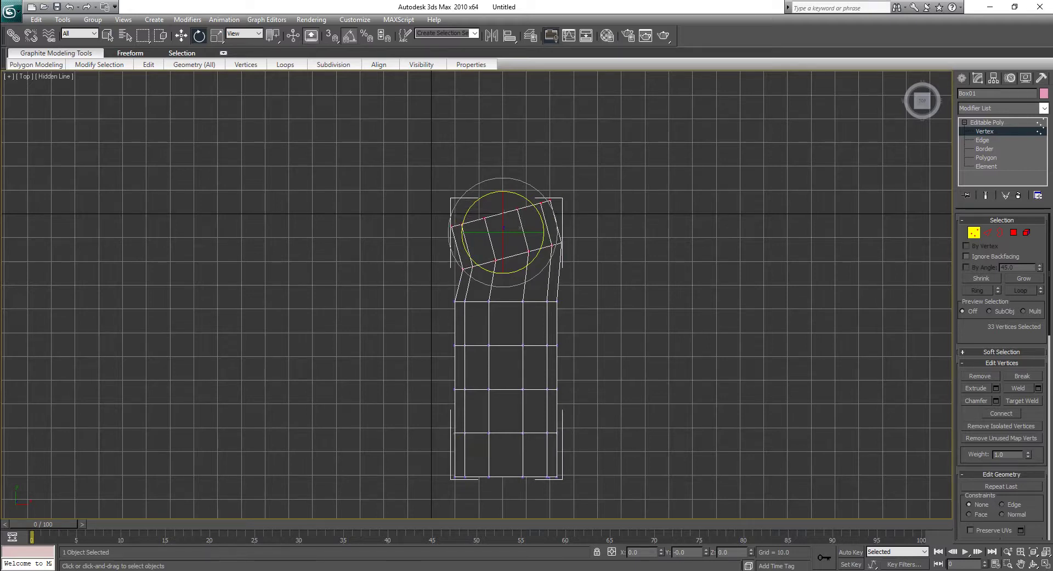
{"action": "middle_click_drag", "start_coordinate": [520, 227], "coordinate": [395, 279]}
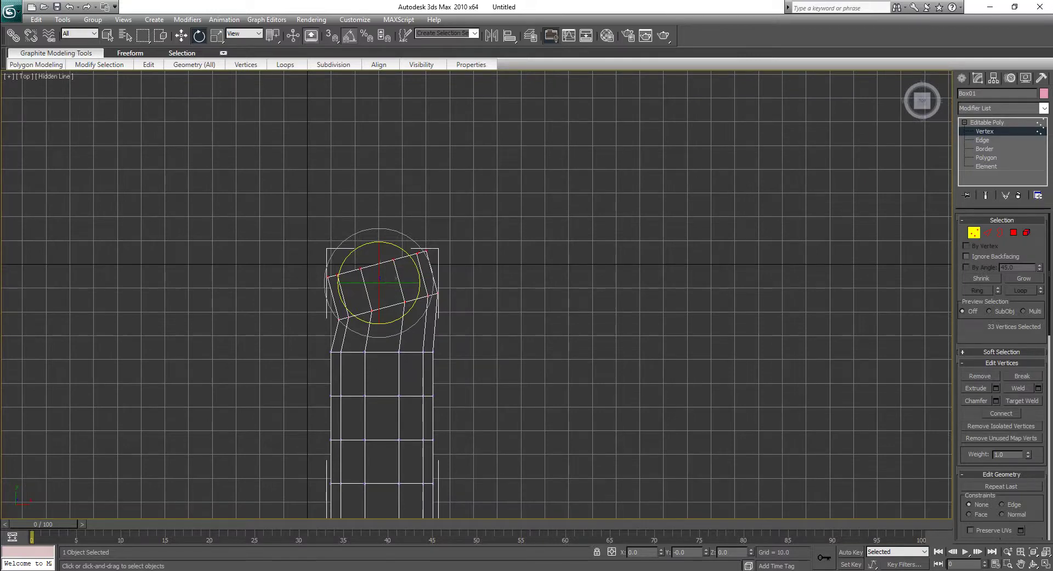
{"action": "left_click", "coordinate": [181, 35]}
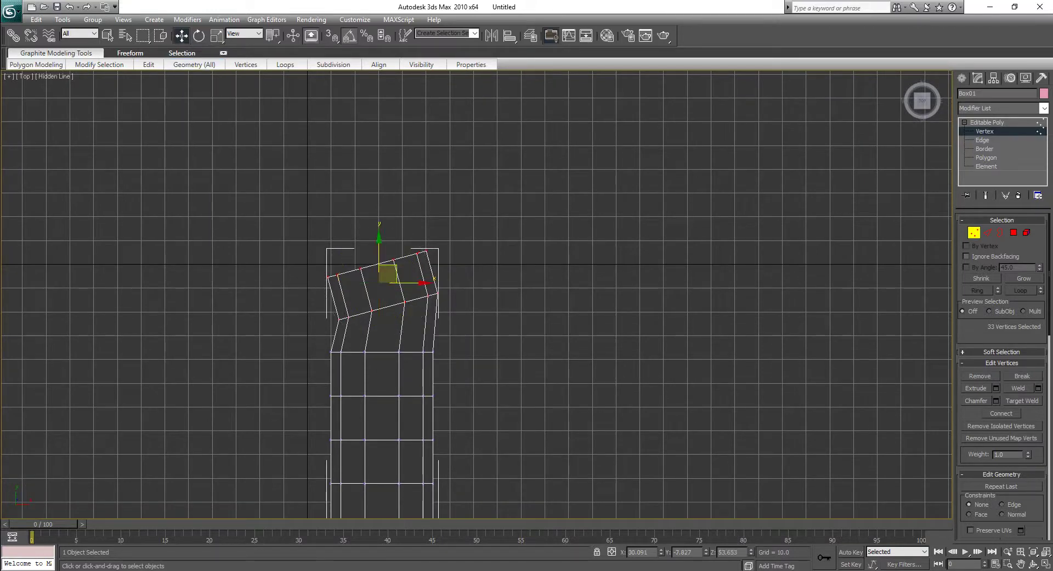
{"action": "left_click_drag", "start_coordinate": [387, 273], "coordinate": [367, 275]}
{"action": "middle_click_drag", "start_coordinate": [368, 275], "coordinate": [416, 294]}
Step: Rotate only the outermost vertex row at the armrest's upper end further counterclockwise
{"action": "left_click_drag", "start_coordinate": [327, 247], "coordinate": [486, 309]}
{"action": "left_click", "coordinate": [199, 36]}
{"action": "left_click_drag", "start_coordinate": [433, 258], "coordinate": [401, 280]}
{"action": "key", "text": "w"}
{"action": "middle_click_drag", "start_coordinate": [401, 280], "coordinate": [486, 234]}
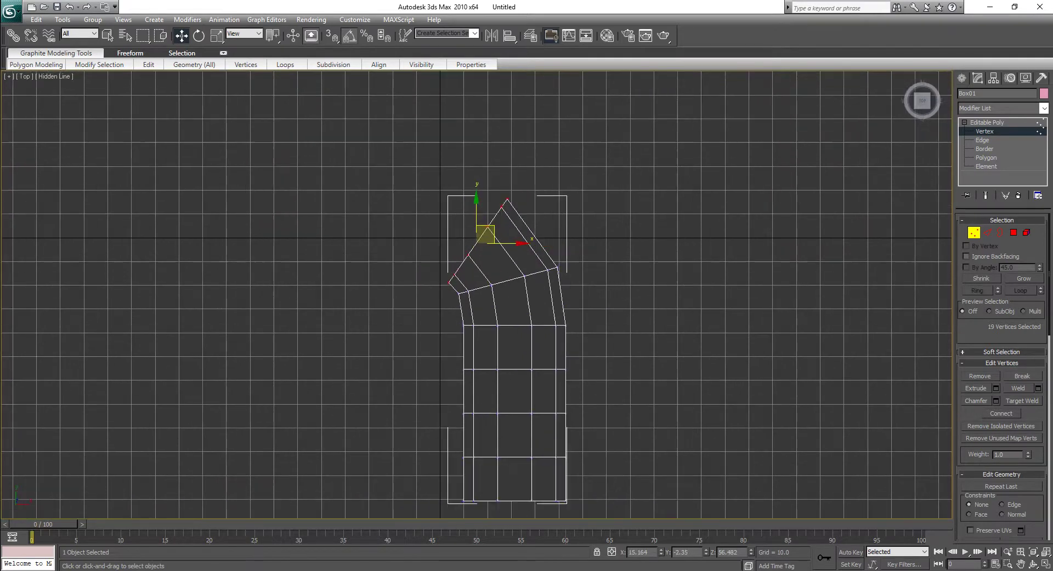
Step: Rotate the three vertex rows at the armrest's bent end further counterclockwise and shift them to continue the curve
{"action": "middle_click_drag", "start_coordinate": [585, 335], "coordinate": [614, 332]}
{"action": "left_click_drag", "start_coordinate": [614, 332], "coordinate": [444, 167]}
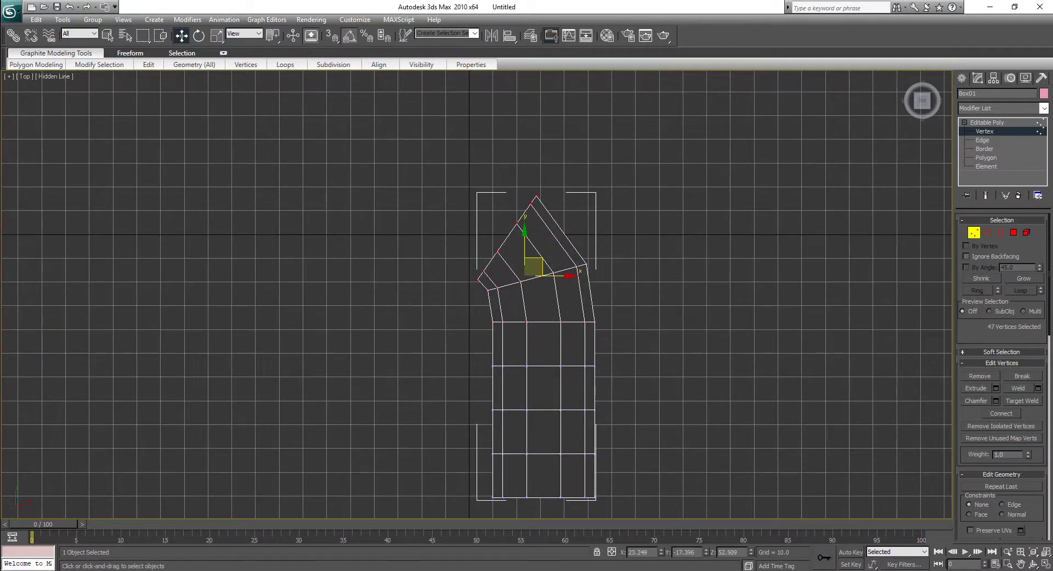
{"action": "key", "text": "e"}
{"action": "left_click_drag", "start_coordinate": [541, 270], "coordinate": [516, 275]}
{"action": "right_click", "coordinate": [538, 240]}
{"action": "left_click", "coordinate": [553, 253]}
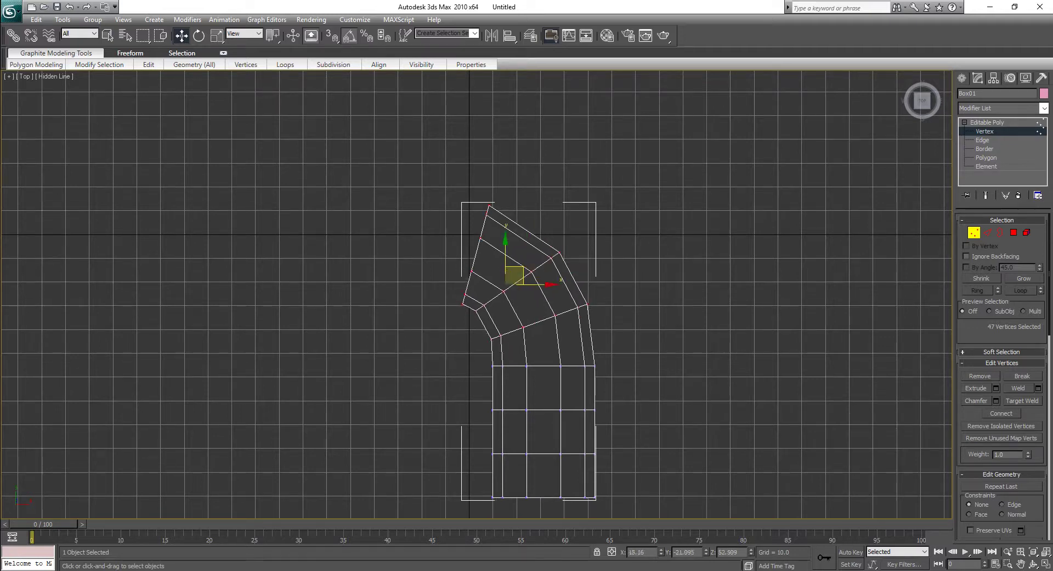
{"action": "middle_click_drag", "start_coordinate": [516, 275], "coordinate": [539, 308]}
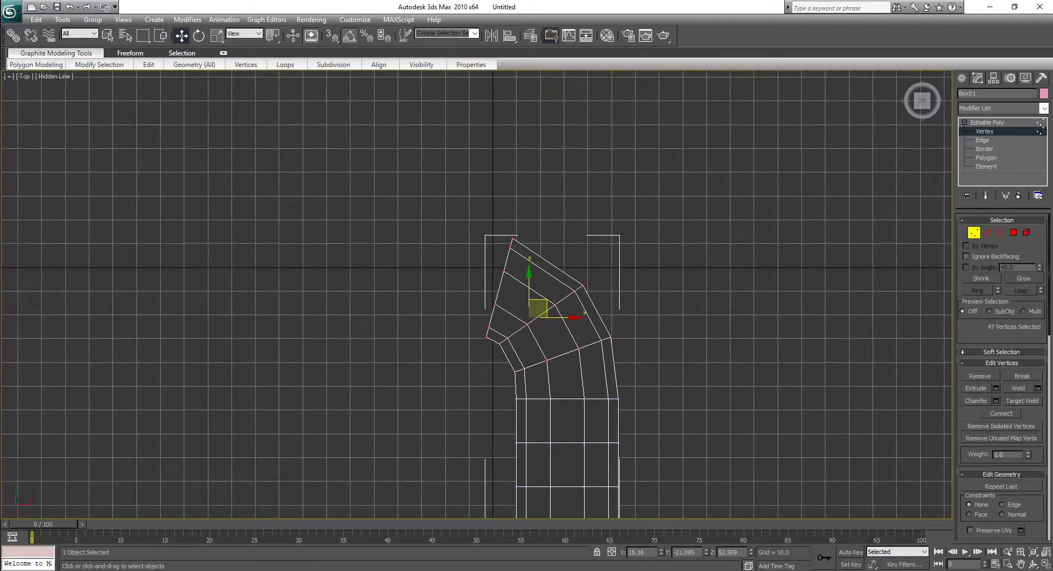
Step: Rotate the four vertex rows at the armrest's bent end 15 degrees counterclockwise and move them left to align with the straight part
{"action": "left_click_drag", "start_coordinate": [436, 203], "coordinate": [651, 400]}
{"action": "right_click", "coordinate": [540, 336]}
{"action": "left_click", "coordinate": [555, 356]}
{"action": "left_click_drag", "start_coordinate": [576, 307], "coordinate": [542, 299]}
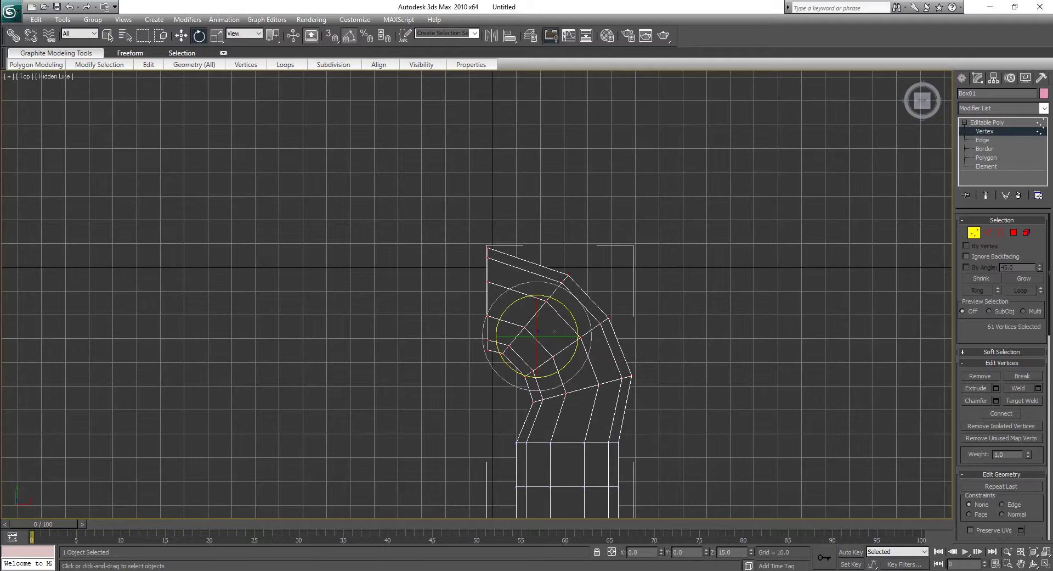
{"action": "right_click", "coordinate": [543, 299]}
{"action": "left_click", "coordinate": [557, 311]}
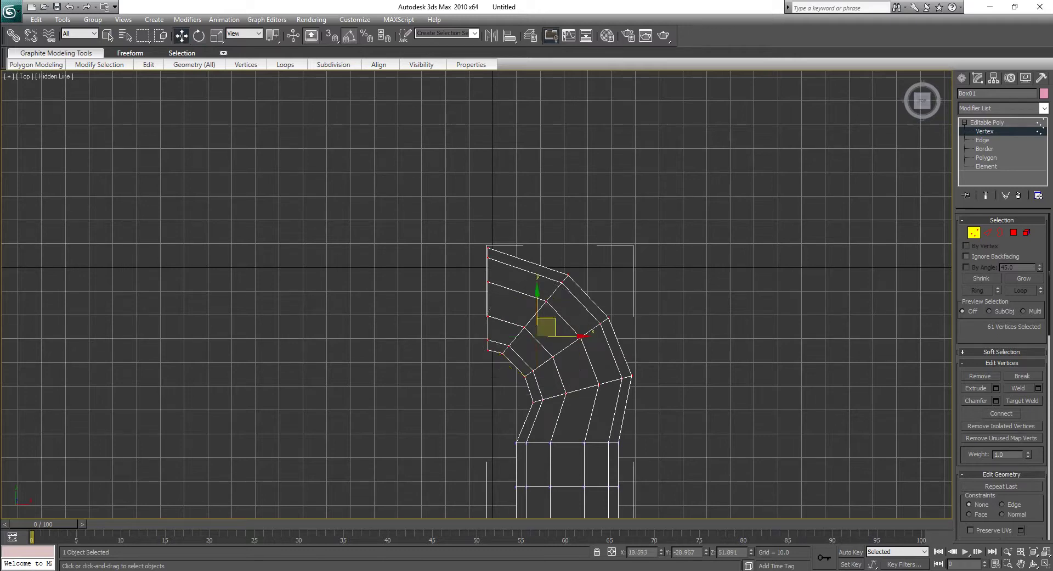
{"action": "left_click_drag", "start_coordinate": [546, 328], "coordinate": [530, 327]}
{"action": "scroll", "coordinate": [471, 274], "scroll_direction": "down", "scroll_amount": 3}
{"action": "scroll", "coordinate": [461, 340], "scroll_direction": "up", "scroll_amount": 3}
{"action": "middle_click_drag", "start_coordinate": [471, 274], "coordinate": [442, 286]}
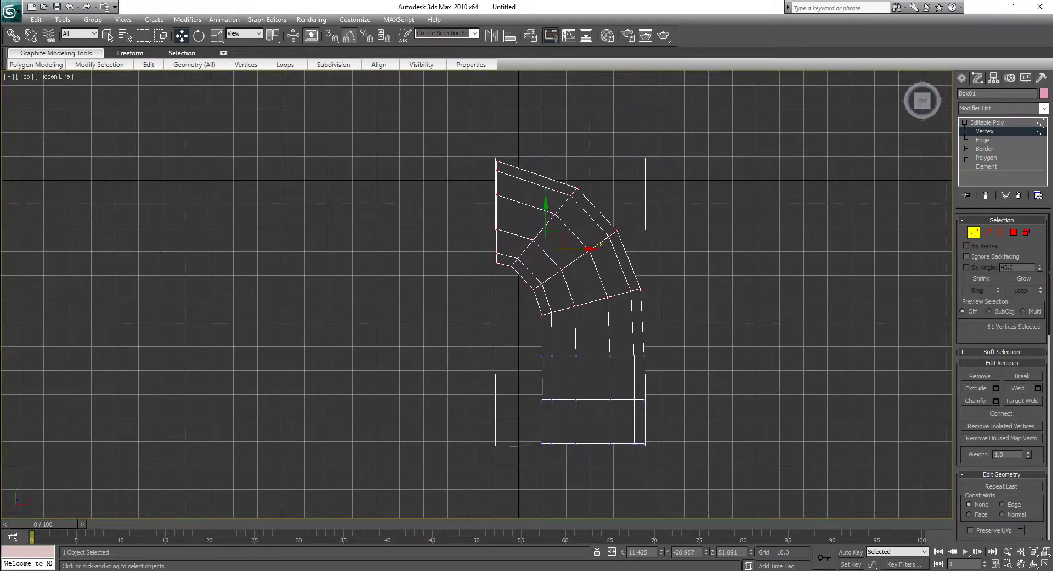
Step: Select all polygons of the bent end's face in the Perspective view and extrude them outward to start the sofa's backrest
{"action": "left_click", "coordinate": [1014, 232]}
{"action": "middle_click_drag", "start_coordinate": [441, 286], "coordinate": [452, 280]}
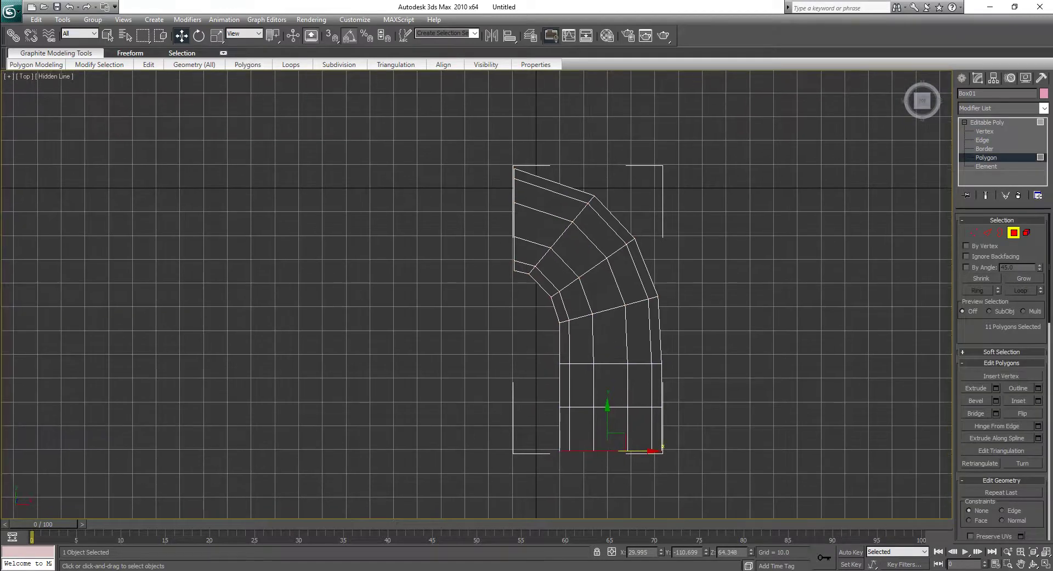
{"action": "key", "text": "p"}
{"action": "middle_click_drag", "start_coordinate": [477, 291], "coordinate": [505, 269], "text": "alt"}
{"action": "scroll", "coordinate": [504, 268], "scroll_direction": "down", "scroll_amount": 5}
{"action": "scroll", "coordinate": [548, 302], "scroll_direction": "up", "scroll_amount": 2}
{"action": "middle_click_drag", "start_coordinate": [549, 302], "coordinate": [496, 330], "text": "alt"}
{"action": "left_click", "coordinate": [497, 329]}
{"action": "left_click", "coordinate": [515, 340], "text": "ctrl"}
{"action": "left_click", "coordinate": [496, 225], "text": "ctrl"}
{"action": "left_click", "coordinate": [519, 225], "text": "ctrl"}
{"action": "left_click", "coordinate": [518, 197], "text": "ctrl"}
{"action": "left_click", "coordinate": [500, 186], "text": "ctrl"}
{"action": "left_click", "coordinate": [519, 176], "text": "ctrl"}
{"action": "left_click", "coordinate": [501, 173], "text": "ctrl"}
{"action": "left_click", "coordinate": [477, 192], "text": "ctrl"}
{"action": "left_click", "coordinate": [477, 176], "text": "ctrl"}
{"action": "left_click", "coordinate": [478, 214], "text": "ctrl"}
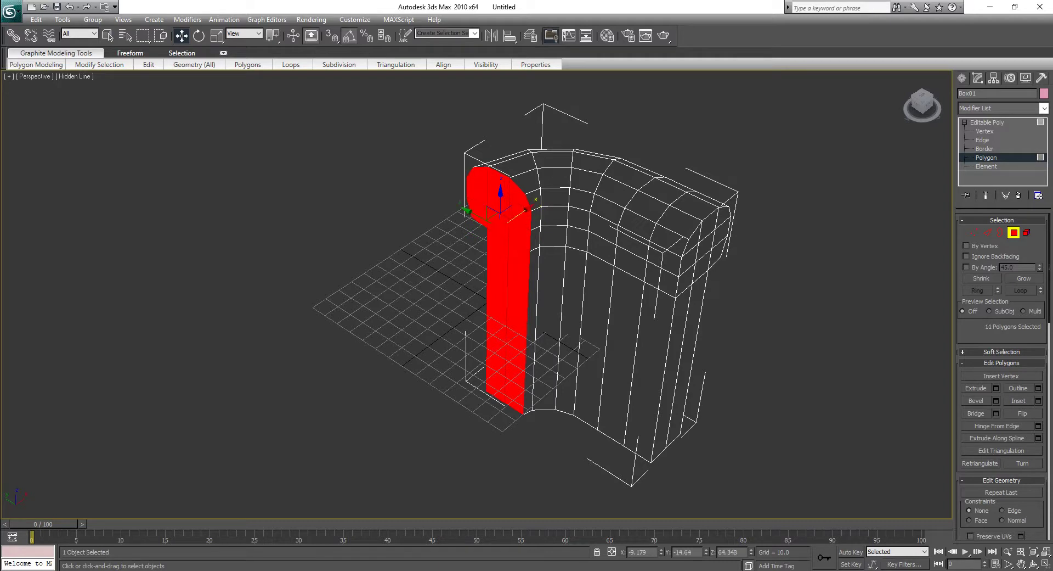
{"action": "left_click", "coordinate": [976, 388]}
{"action": "left_click_drag", "start_coordinate": [499, 307], "coordinate": [499, 248]}
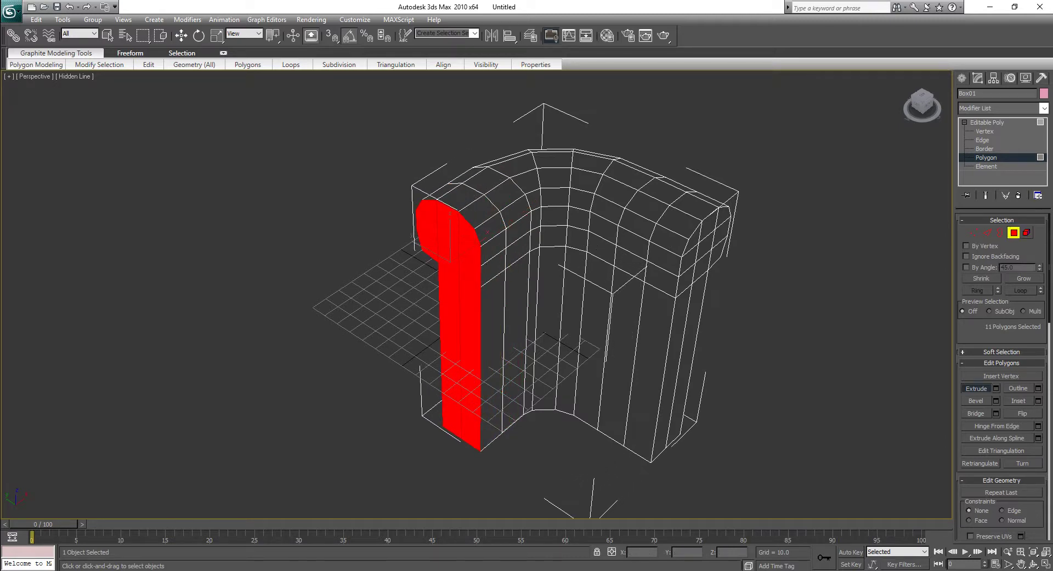
{"action": "left_click", "coordinate": [1014, 232]}
Step: Add a Symmetry modifier mirrored along X to the armrest in the Front view
{"action": "left_click", "coordinate": [1044, 108]}
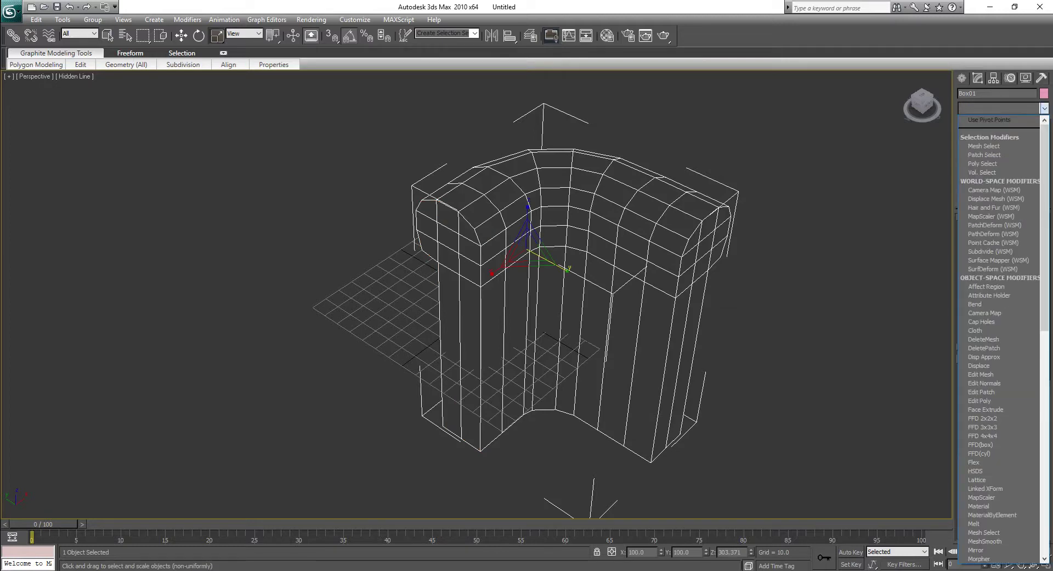
{"action": "key", "text": "Escape"}
{"action": "key", "text": "f"}
{"action": "scroll", "coordinate": [593, 434], "scroll_direction": "down", "scroll_amount": 3}
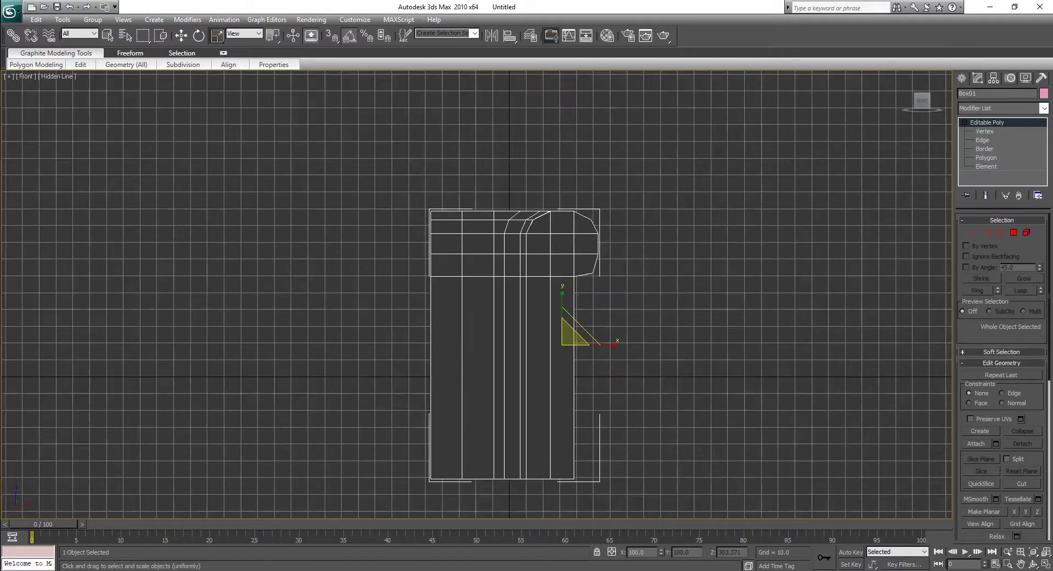
{"action": "left_click", "coordinate": [1044, 108]}
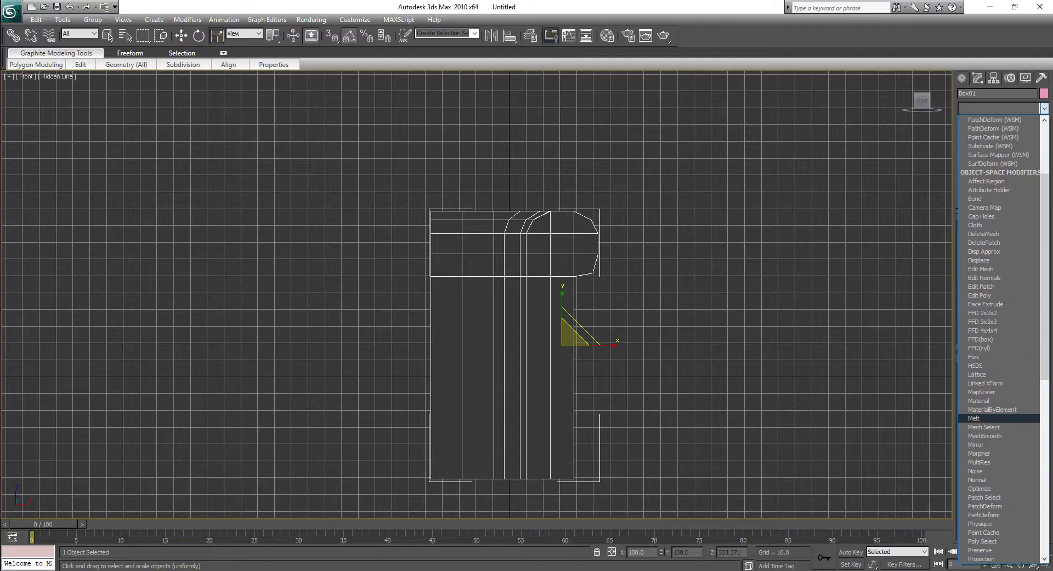
{"action": "scroll", "coordinate": [999, 341], "scroll_direction": "down", "scroll_amount": 4}
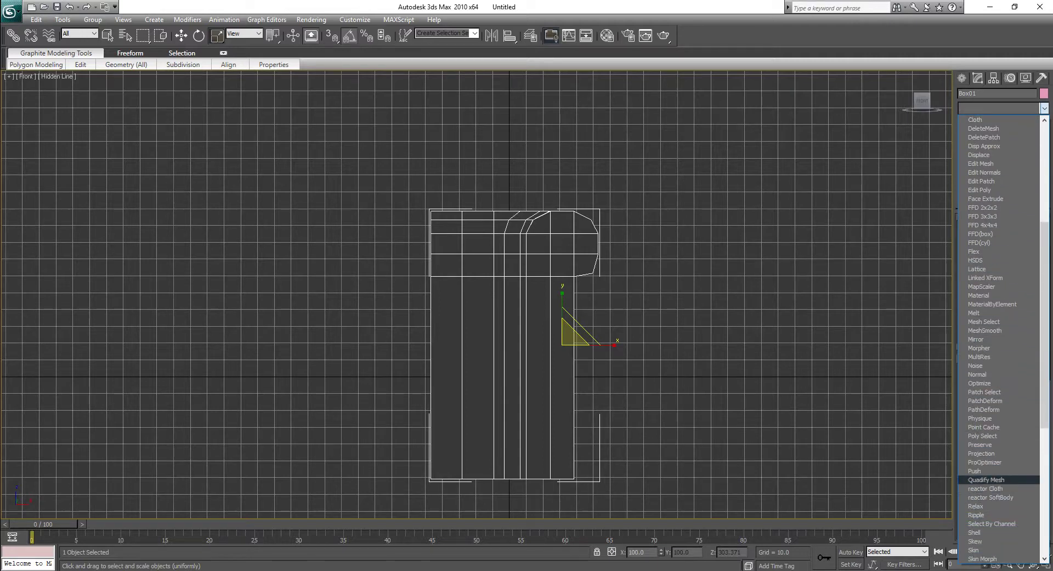
{"action": "key", "text": "s"}
{"action": "left_click", "coordinate": [982, 392]}
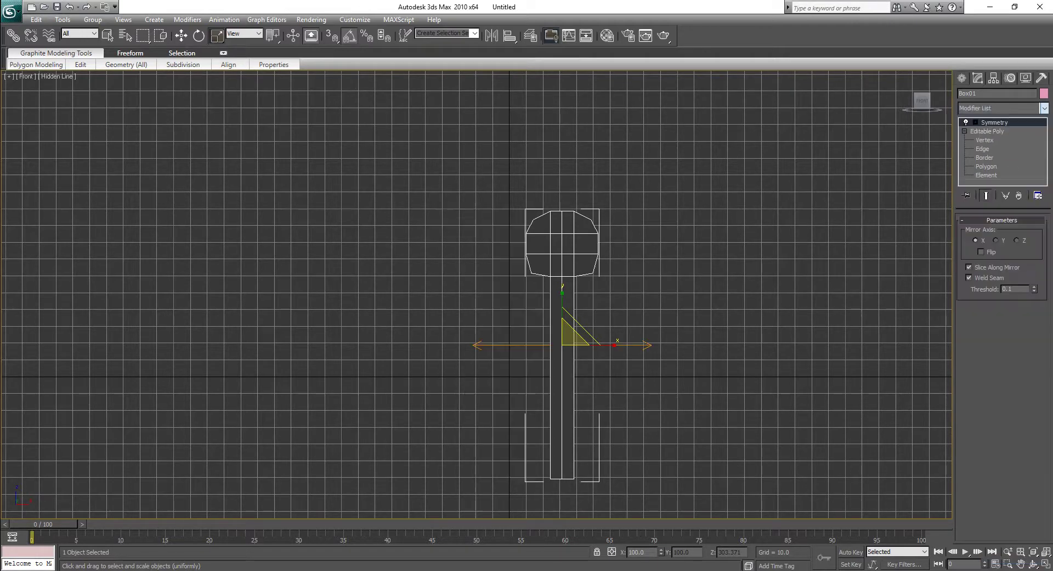
{"action": "middle_click_drag", "start_coordinate": [562, 346], "coordinate": [555, 293]}
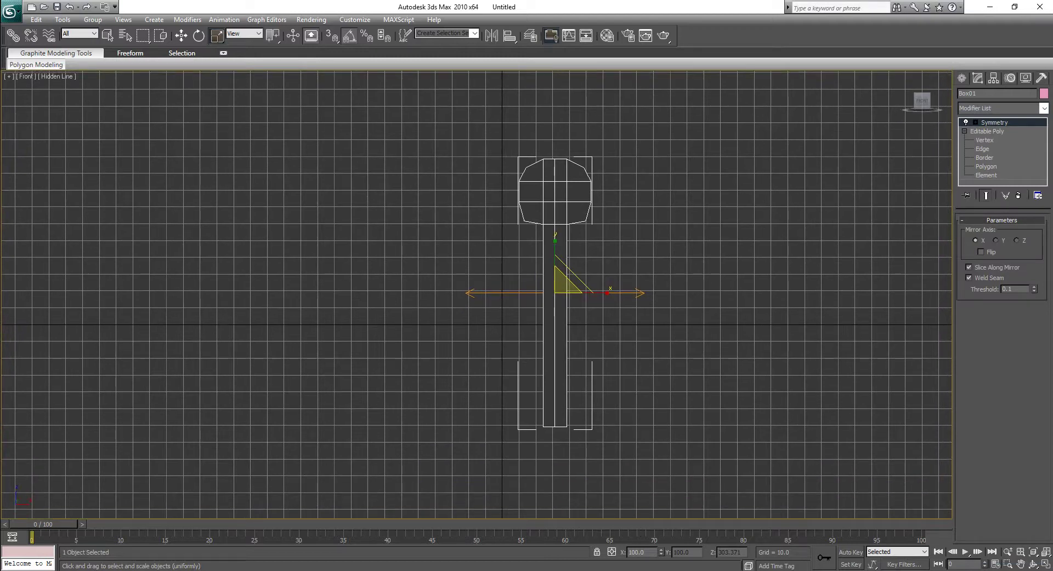
Step: Move all vertices of the base mesh to the right of the symmetry plane in the Front view
{"action": "key", "text": "1"}
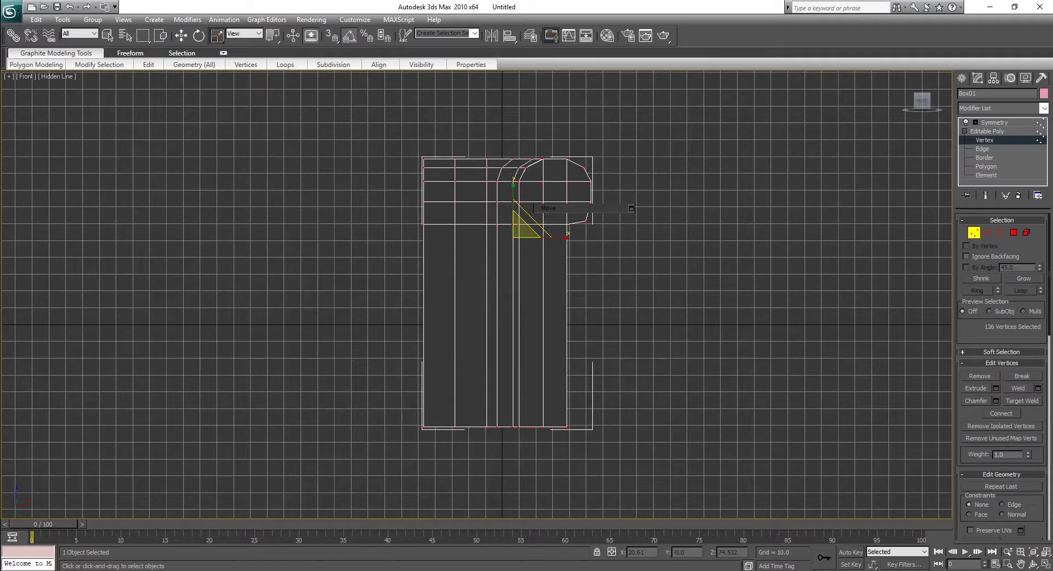
{"action": "key", "text": "w"}
{"action": "left_click_drag", "start_coordinate": [549, 237], "coordinate": [661, 237]}
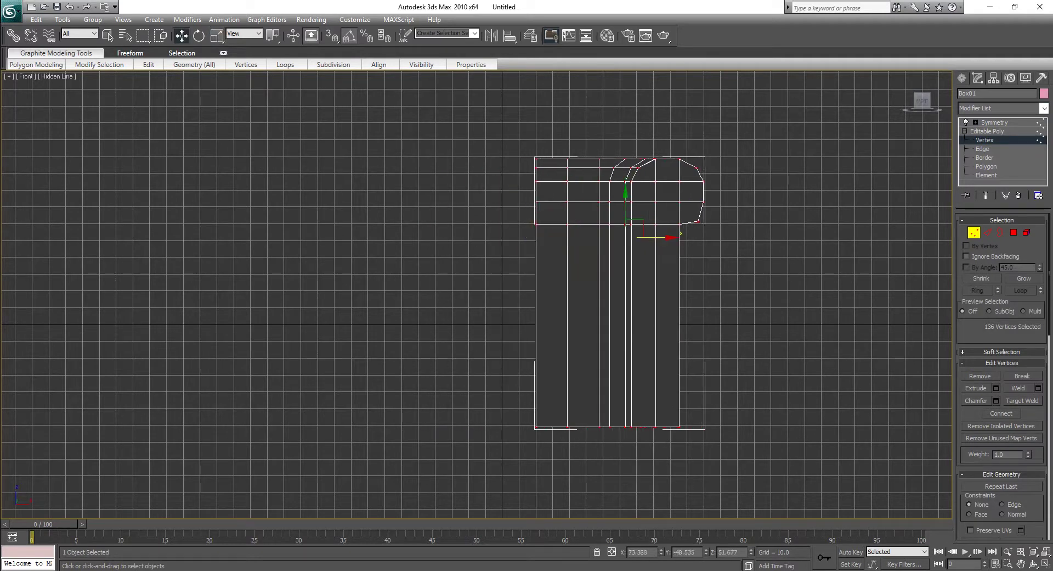
Step: Shade the Front view with Smooth + Highlights
{"action": "mouse_move", "coordinate": [36, 64]}
{"action": "left_click", "coordinate": [65, 78]}
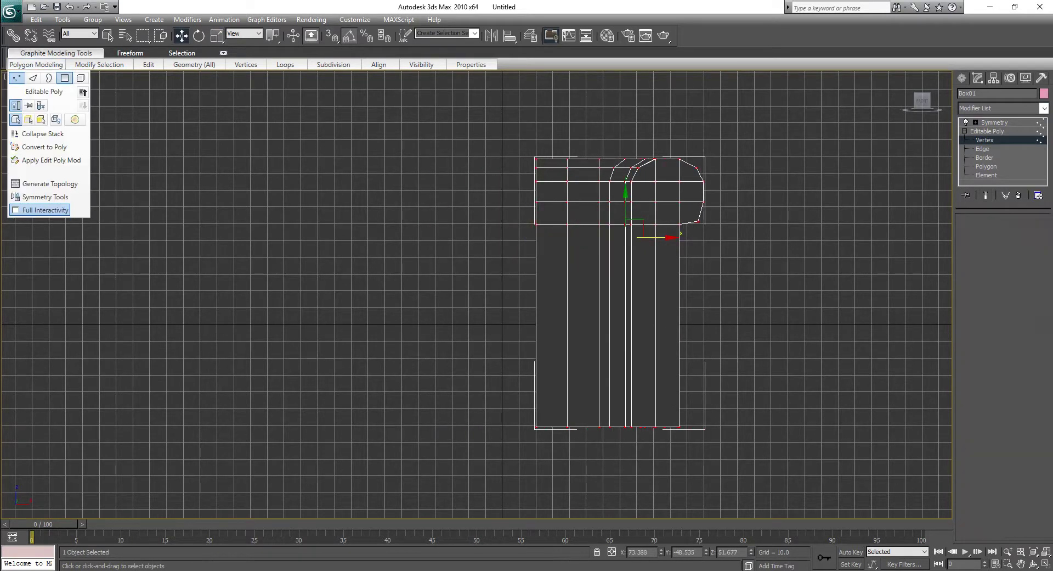
{"action": "mouse_move", "coordinate": [100, 64]}
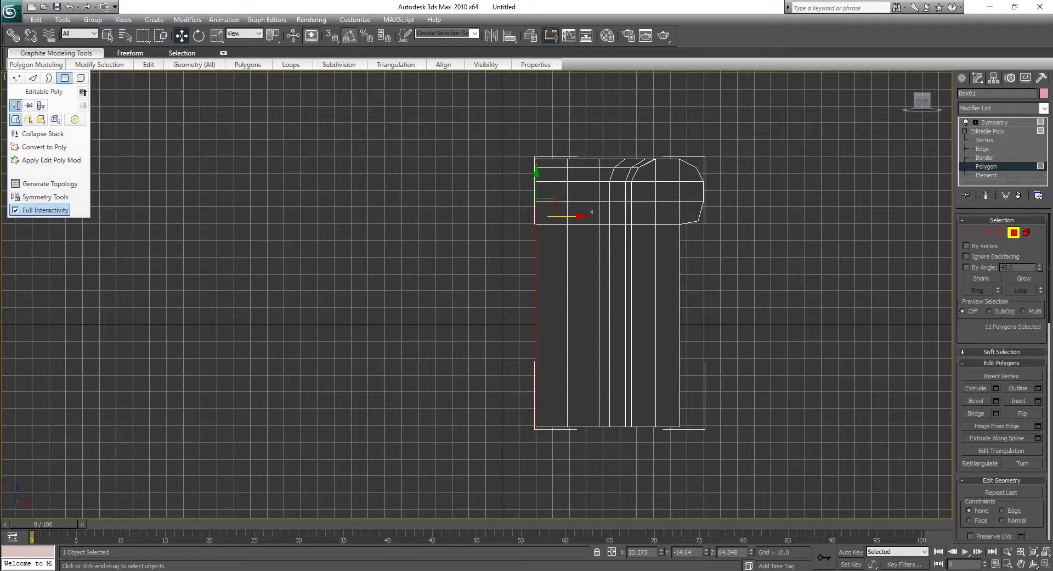
{"action": "left_click", "coordinate": [52, 76]}
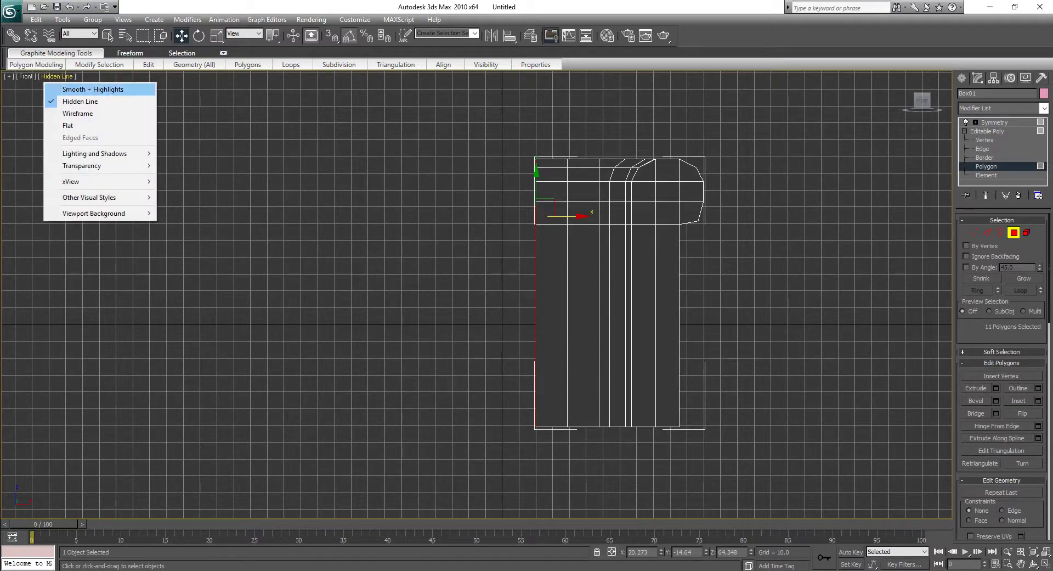
{"action": "left_click", "coordinate": [55, 87]}
{"action": "middle_click_drag", "start_coordinate": [565, 296], "coordinate": [514, 300]}
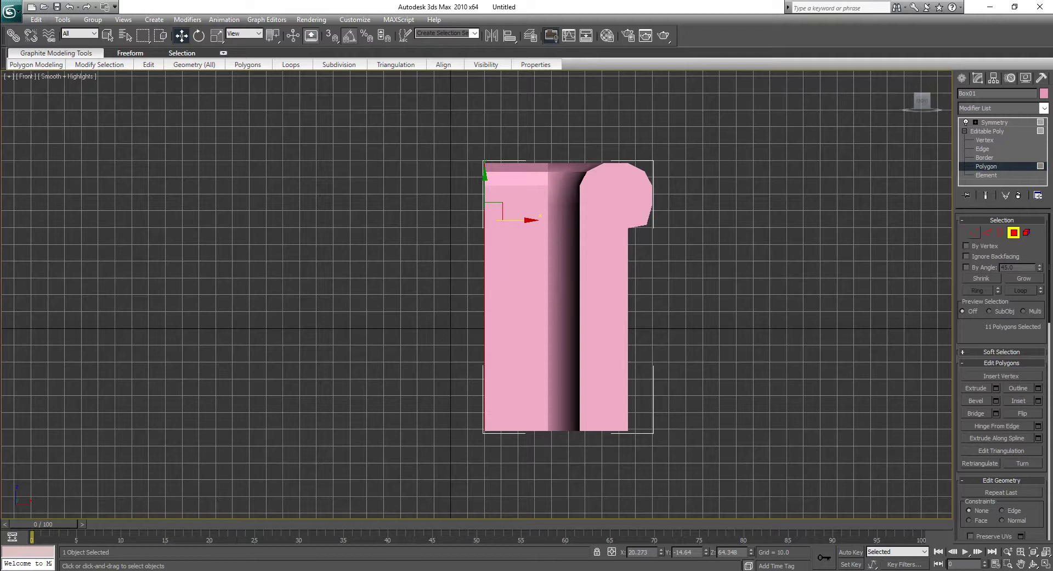
Step: Show the mirrored end result and move all base mesh vertices further right to widen the sofa
{"action": "key", "text": "1"}
{"action": "left_click_drag", "start_coordinate": [400, 137], "coordinate": [765, 453]}
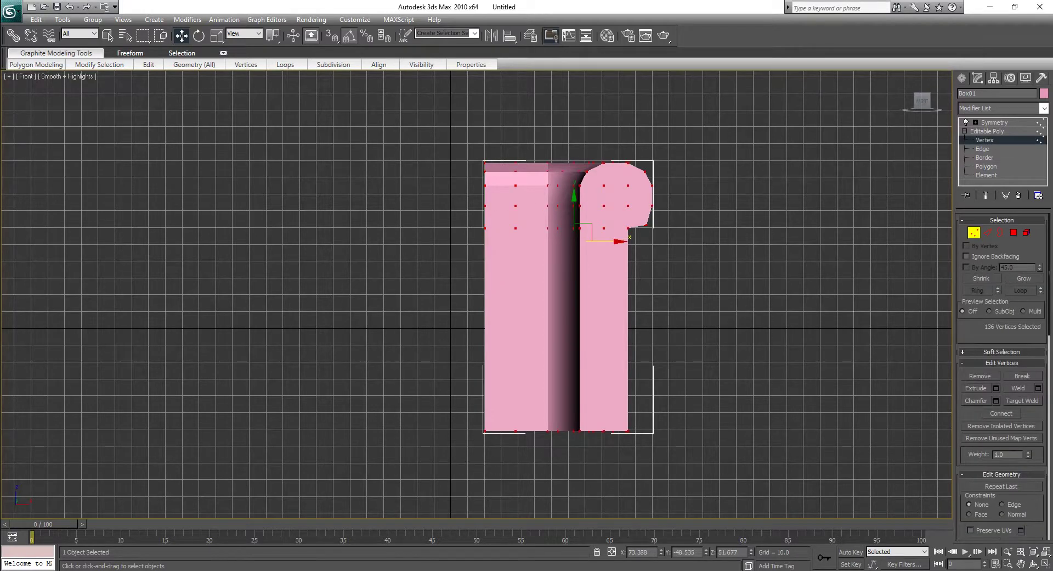
{"action": "left_click", "coordinate": [986, 194]}
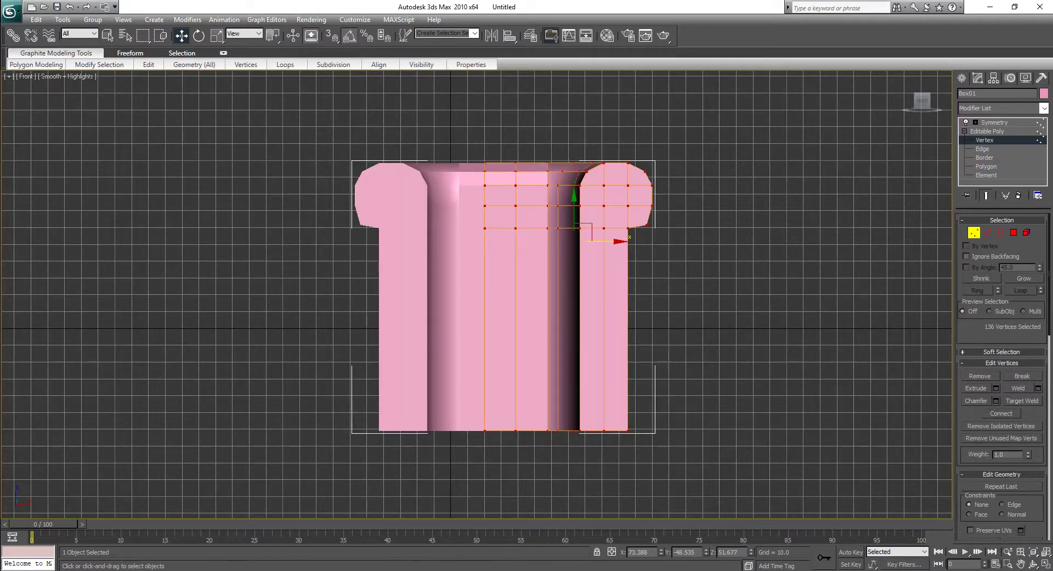
{"action": "mouse_move", "coordinate": [618, 240]}
{"action": "left_mouse_down"}
{"action": "mouse_move", "coordinate": [661, 241]}
{"action": "mouse_move", "coordinate": [617, 241]}
{"action": "mouse_move", "coordinate": [653, 241]}
{"action": "mouse_move", "coordinate": [635, 241]}
{"action": "left_mouse_up"}
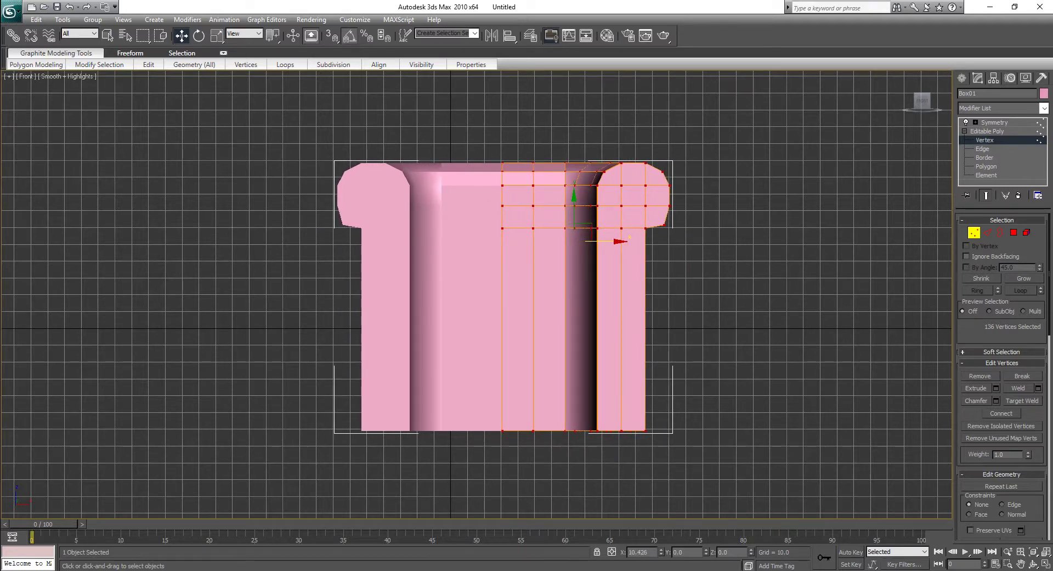
{"action": "scroll", "coordinate": [629, 238], "scroll_direction": "up", "scroll_amount": 3}
{"action": "scroll", "coordinate": [629, 241], "scroll_direction": "down", "scroll_amount": 3}
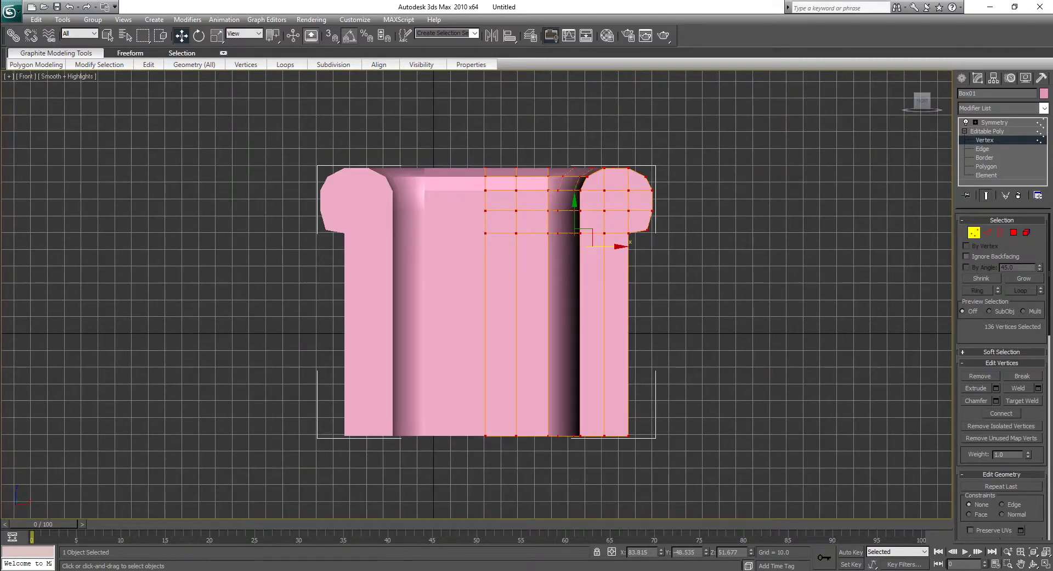
Step: Exclude the vertices at the backrest's inner end from the selection and move the remaining ones right to lengthen the backrest
{"action": "left_click_drag", "start_coordinate": [502, 454], "coordinate": [474, 162], "text": "alt"}
{"action": "left_click_drag", "start_coordinate": [625, 248], "coordinate": [845, 248]}
{"action": "scroll", "coordinate": [340, 324], "scroll_direction": "down", "scroll_amount": 2}
{"action": "key", "text": "ctrl+d"}
{"action": "middle_click_drag", "start_coordinate": [341, 323], "coordinate": [355, 332]}
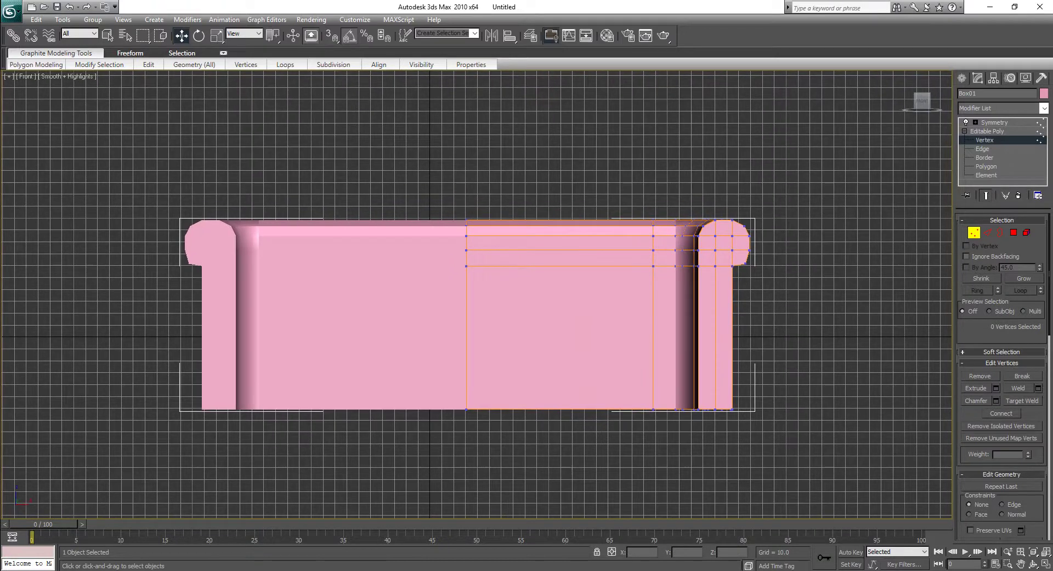
Step: Connect the backrest's long horizontal edges with 5 segments
{"action": "key", "text": "2"}
{"action": "left_click", "coordinate": [373, 250]}
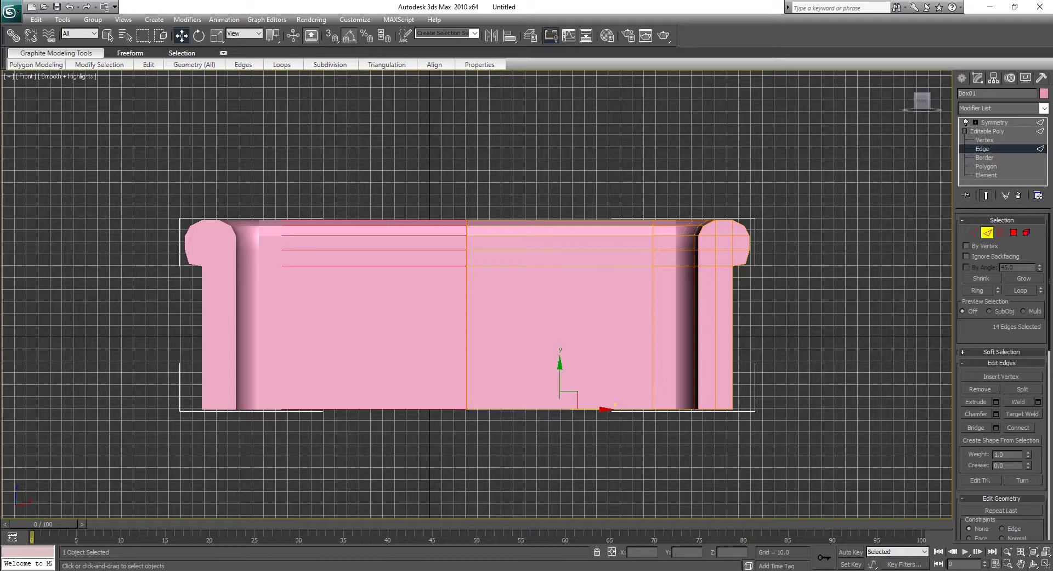
{"action": "left_click", "coordinate": [1039, 427]}
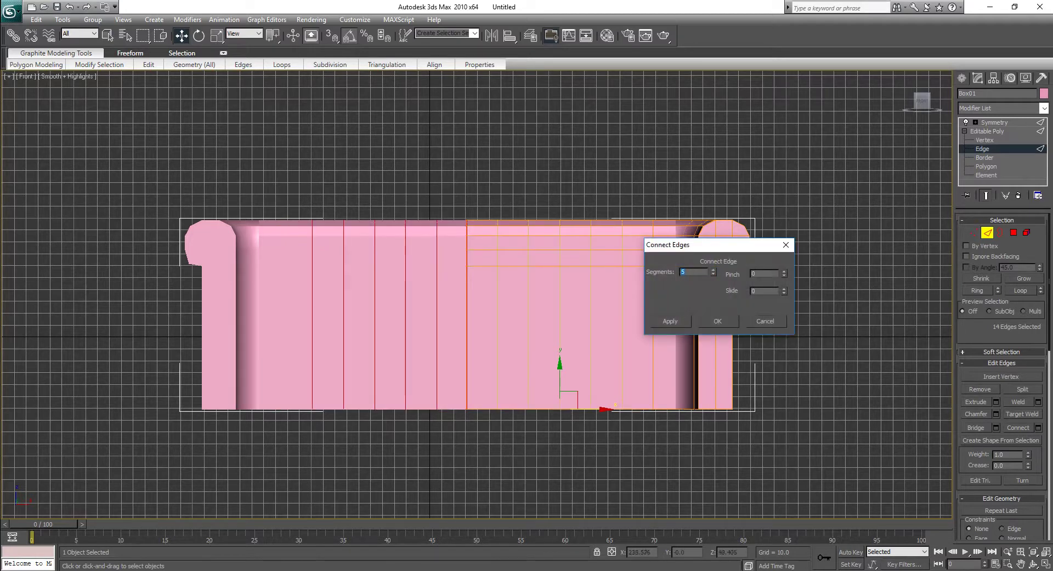
{"action": "key", "text": "Return"}
{"action": "key", "text": "ctrl+d"}
{"action": "scroll", "coordinate": [464, 307], "scroll_direction": "down", "scroll_amount": 3}
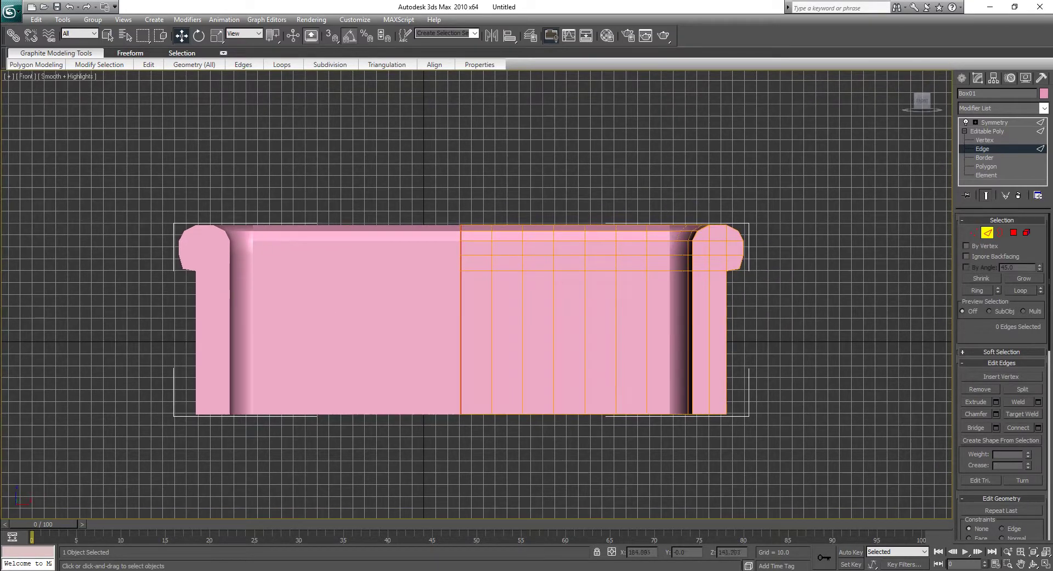
{"action": "scroll", "coordinate": [477, 295], "scroll_direction": "up", "scroll_amount": 3}
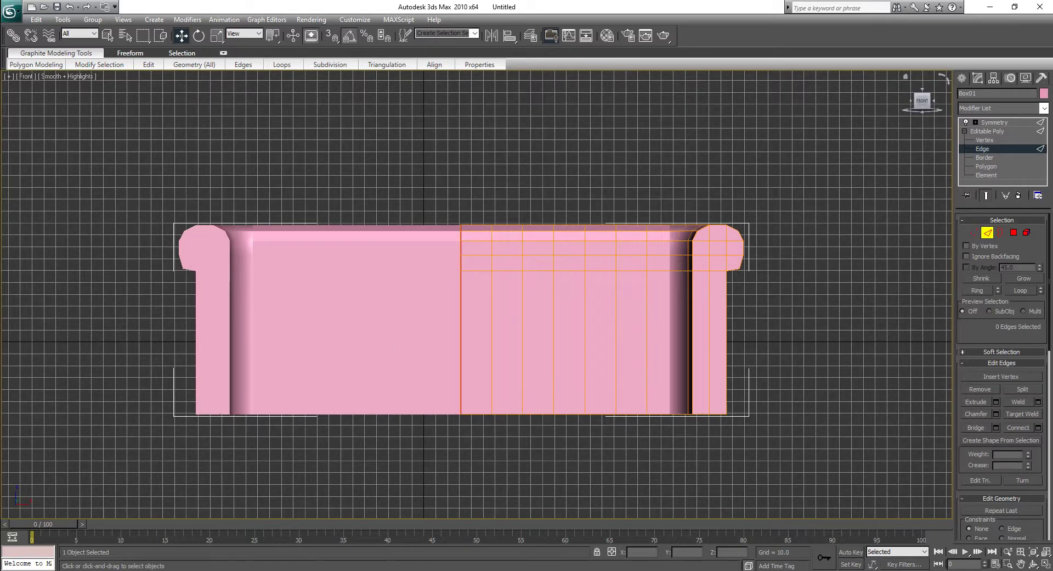
Step: Add a MeshSmooth modifier with 3 iterations between the Editable Poly and Symmetry
{"action": "left_click", "coordinate": [988, 131]}
{"action": "left_click", "coordinate": [1043, 108]}
{"action": "scroll", "coordinate": [993, 384], "scroll_direction": "down", "scroll_amount": 4}
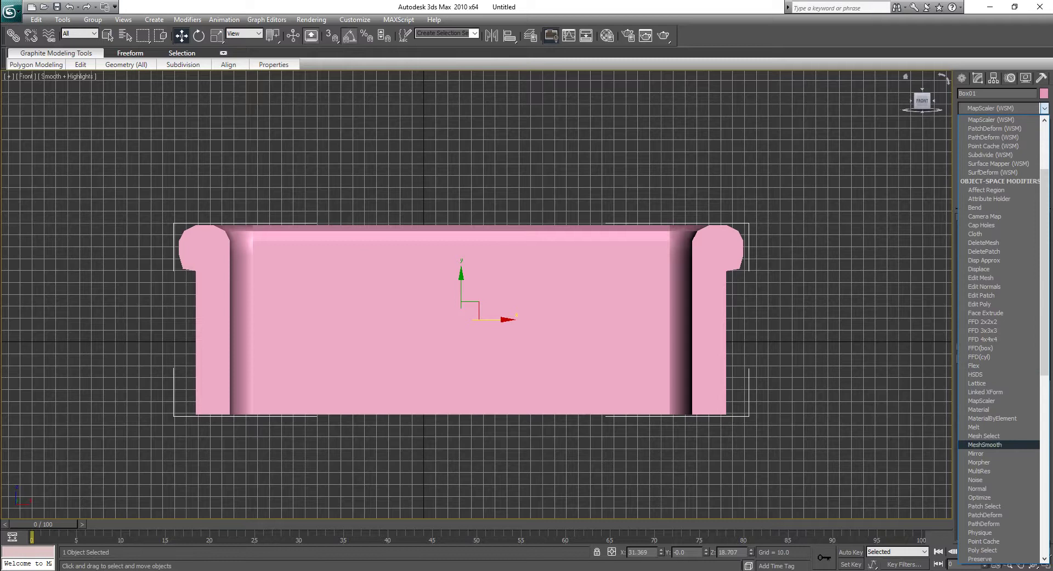
{"action": "left_click", "coordinate": [985, 445]}
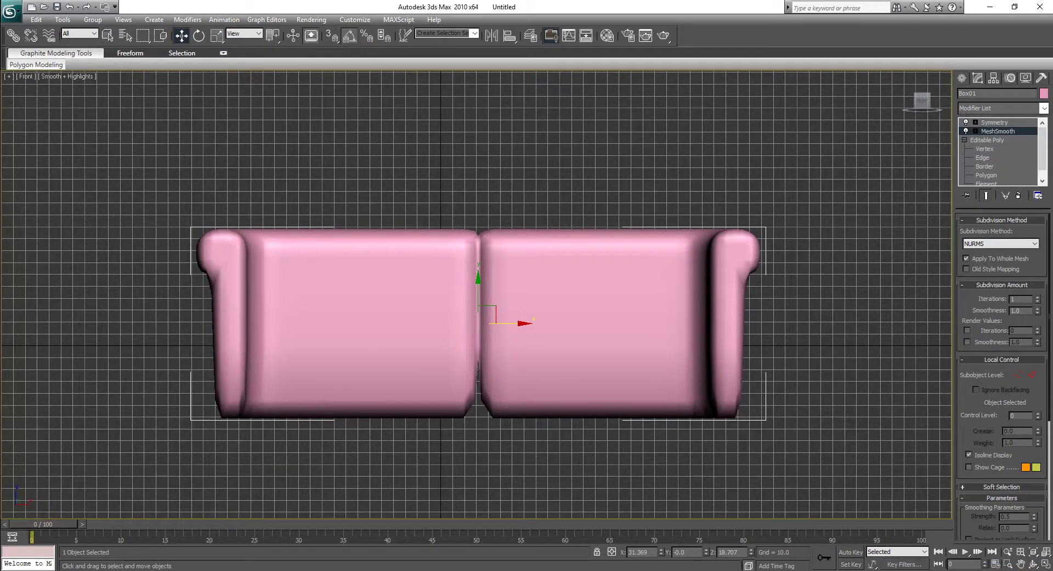
{"action": "type", "text": "3"}
{"action": "key", "text": "Return"}
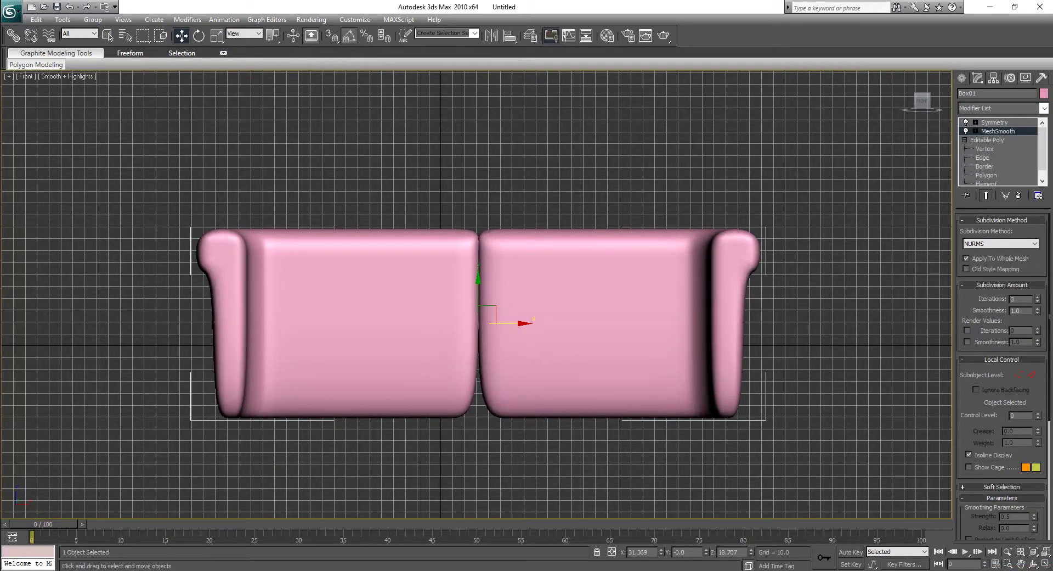
{"action": "middle_click_drag", "start_coordinate": [477, 293], "coordinate": [497, 310]}
{"action": "middle_click_drag", "start_coordinate": [526, 296], "coordinate": [549, 292]}
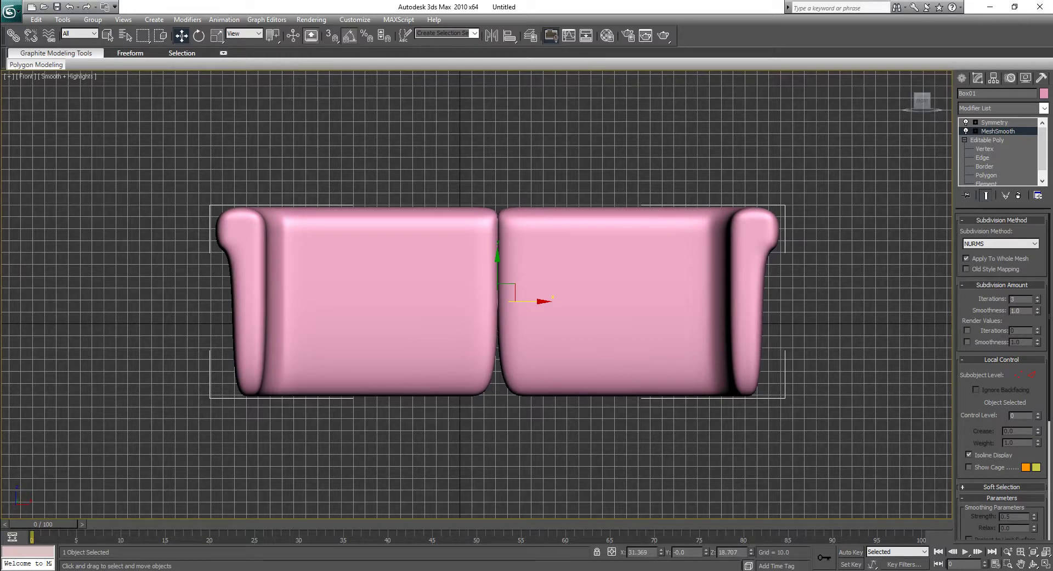
Step: Hide the mirrored end result and delete the polygons capping the backrest's inner end on the base mesh
{"action": "left_click", "coordinate": [986, 195]}
{"action": "left_click", "coordinate": [986, 175]}
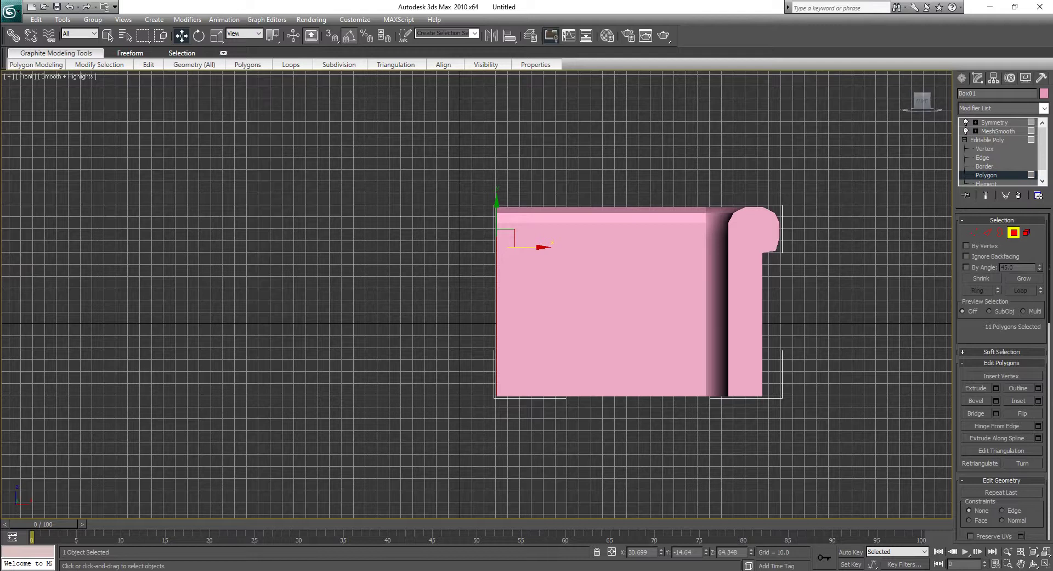
{"action": "key", "text": "p"}
{"action": "left_click", "coordinate": [915, 96]}
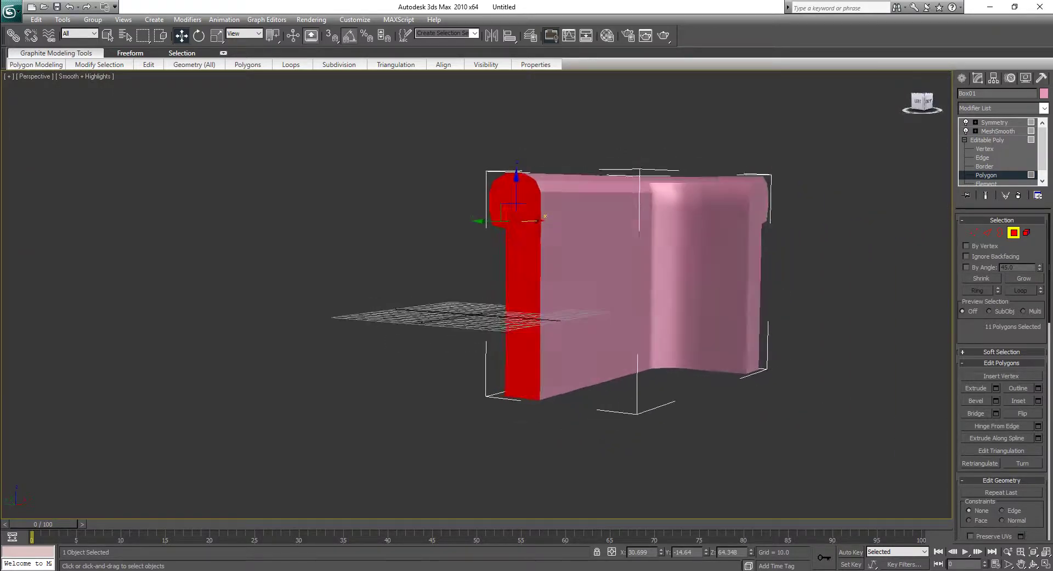
{"action": "key", "text": "Delete"}
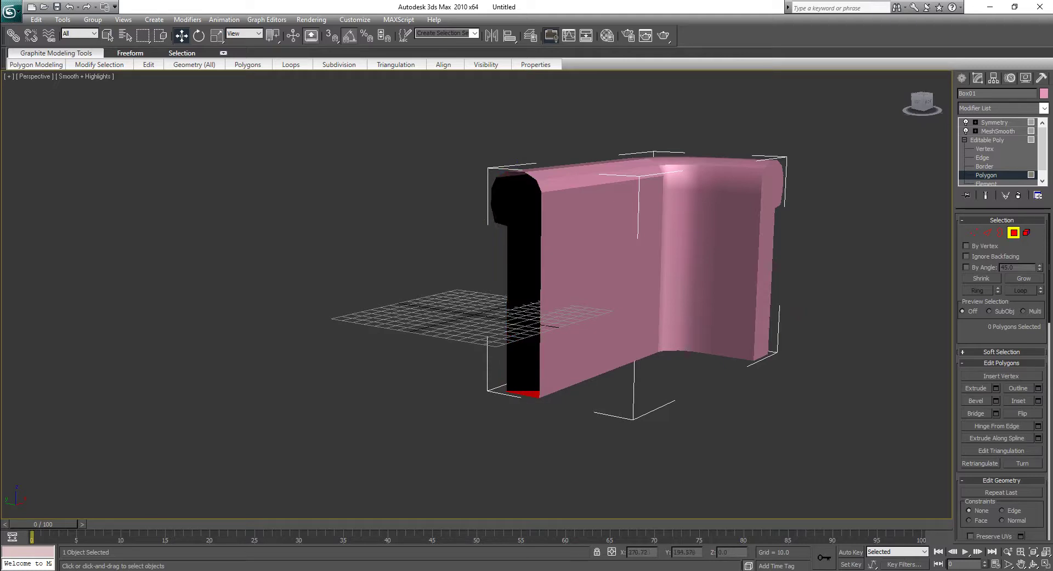
{"action": "left_click", "coordinate": [921, 101]}
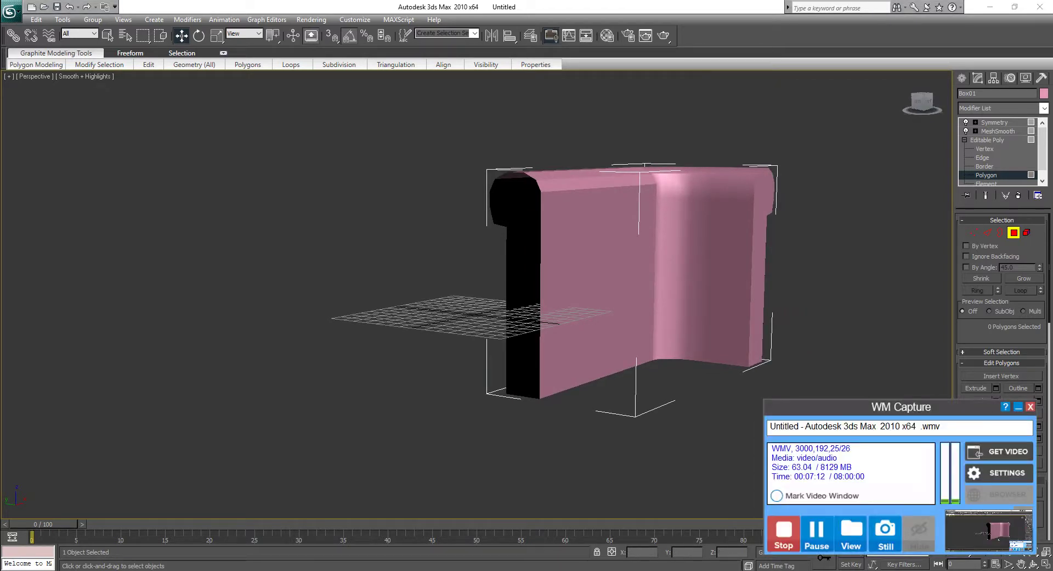
Step: Switch to Notepad, replace the note with "SELECTION DELETE", and minimise it to return to 3ds Max
{"action": "key", "text": "alt+Tab"}
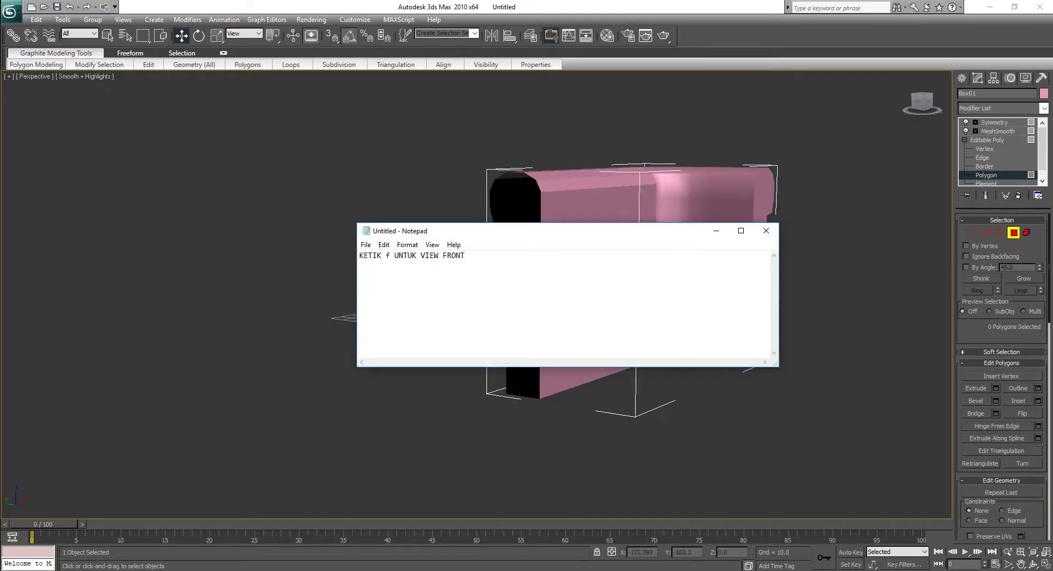
{"action": "key", "text": "BackSpace"}
{"action": "key", "text": "BackSpace"}
{"action": "key", "text": "BackSpace"}
{"action": "key", "text": "BackSpace"}
{"action": "key", "text": "BackSpace"}
{"action": "key", "text": "BackSpace"}
{"action": "key", "text": "BackSpace"}
{"action": "key", "text": "BackSpace"}
{"action": "key", "text": "BackSpace"}
{"action": "key", "text": "BackSpace"}
{"action": "key", "text": "BackSpace"}
{"action": "key", "text": "BackSpace"}
{"action": "key", "text": "BackSpace"}
{"action": "key", "text": "BackSpace"}
{"action": "key", "text": "BackSpace"}
{"action": "key", "text": "BackSpace"}
{"action": "key", "text": "BackSpace"}
{"action": "key", "text": "BackSpace"}
{"action": "key", "text": "BackSpace"}
{"action": "key", "text": "BackSpace"}
{"action": "type", "text": "DE"}
{"action": "key", "text": "BackSpace"}
{"action": "key", "text": "BackSpace"}
{"action": "key", "text": "BackSpace"}
{"action": "key", "text": "BackSpace"}
{"action": "key", "text": "BackSpace"}
{"action": "type", "text": "SELECTION DELETE"}
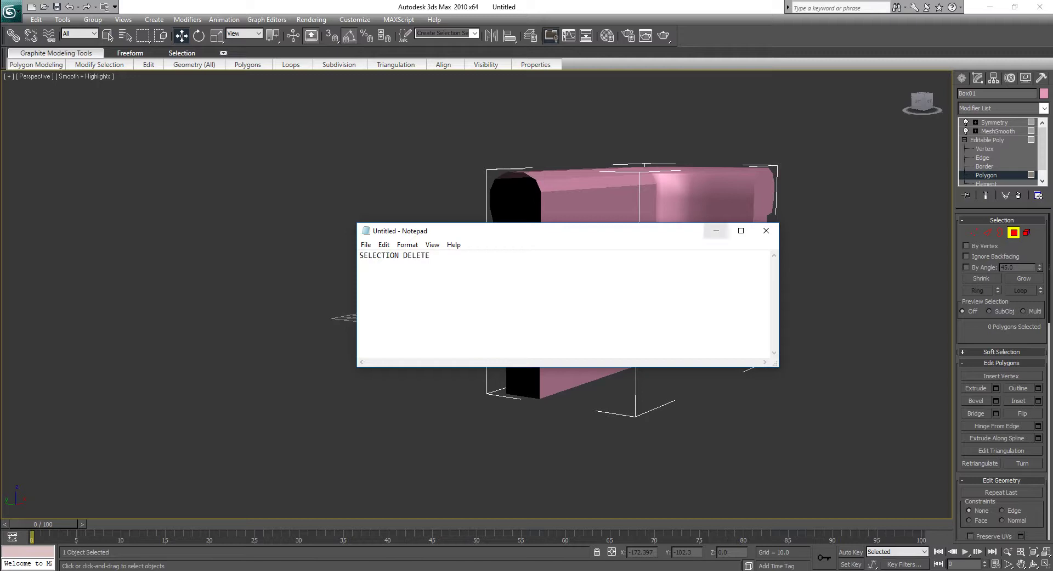
{"action": "left_click", "coordinate": [765, 230]}
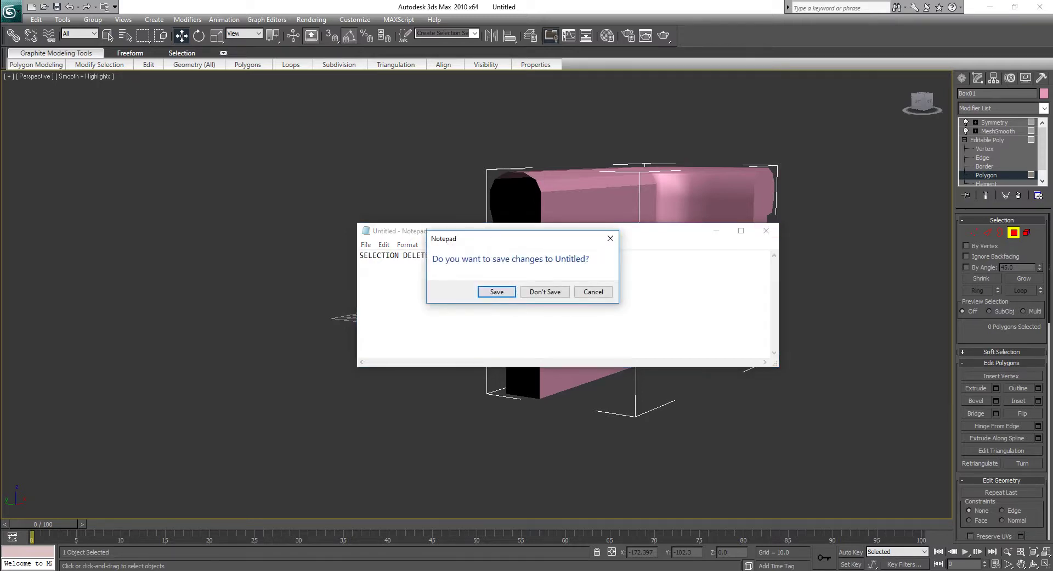
{"action": "left_click", "coordinate": [617, 233]}
{"action": "left_click", "coordinate": [716, 230]}
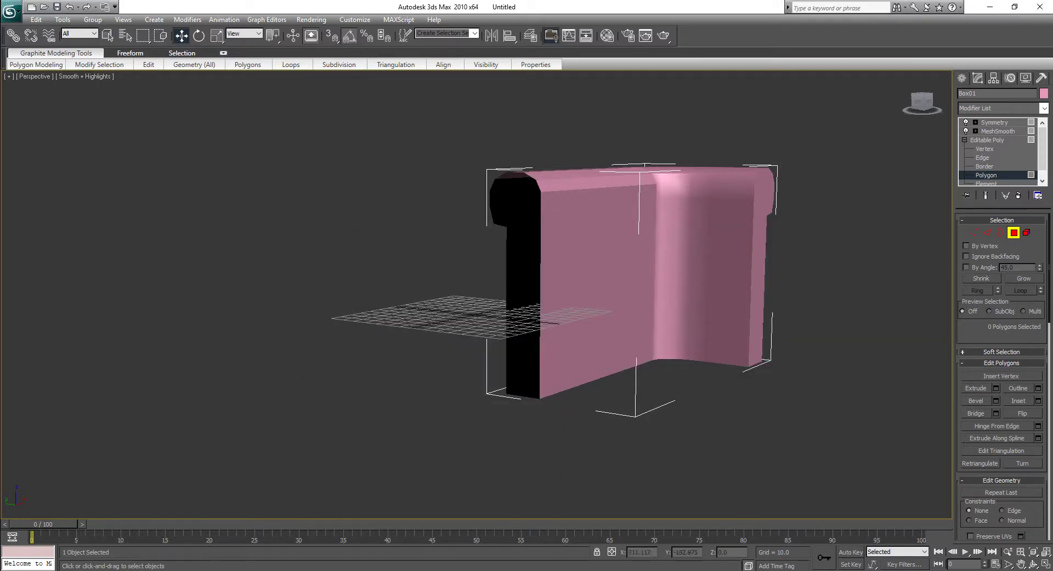
Step: Show the smoothed, mirrored end result and inspect the backrest and armrest from the front
{"action": "left_click", "coordinate": [986, 194]}
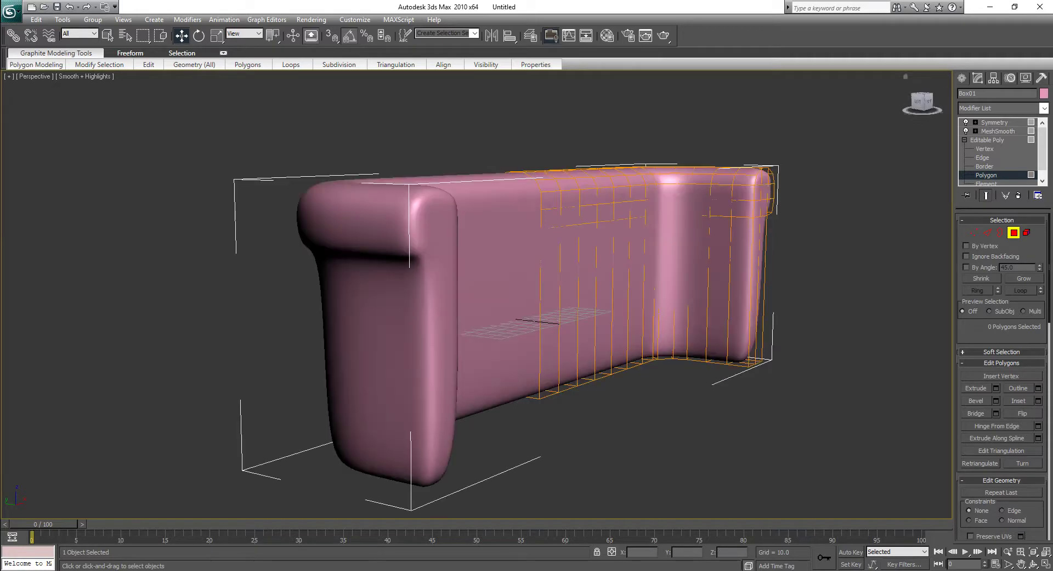
{"action": "middle_click_drag", "start_coordinate": [522, 329], "coordinate": [478, 340], "text": "alt"}
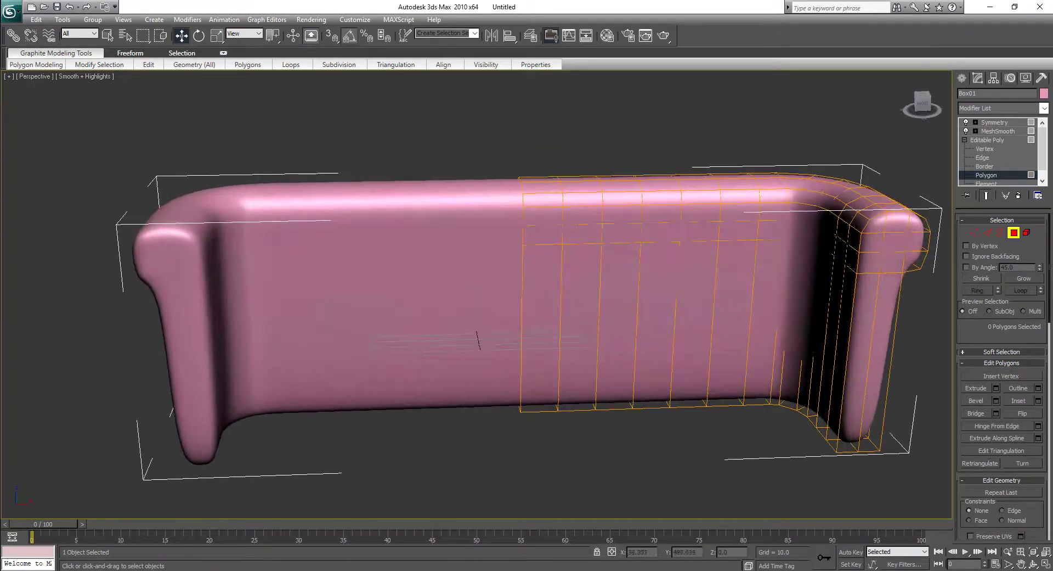
{"action": "left_click", "coordinate": [922, 103]}
{"action": "middle_click_drag", "start_coordinate": [658, 274], "coordinate": [477, 285]}
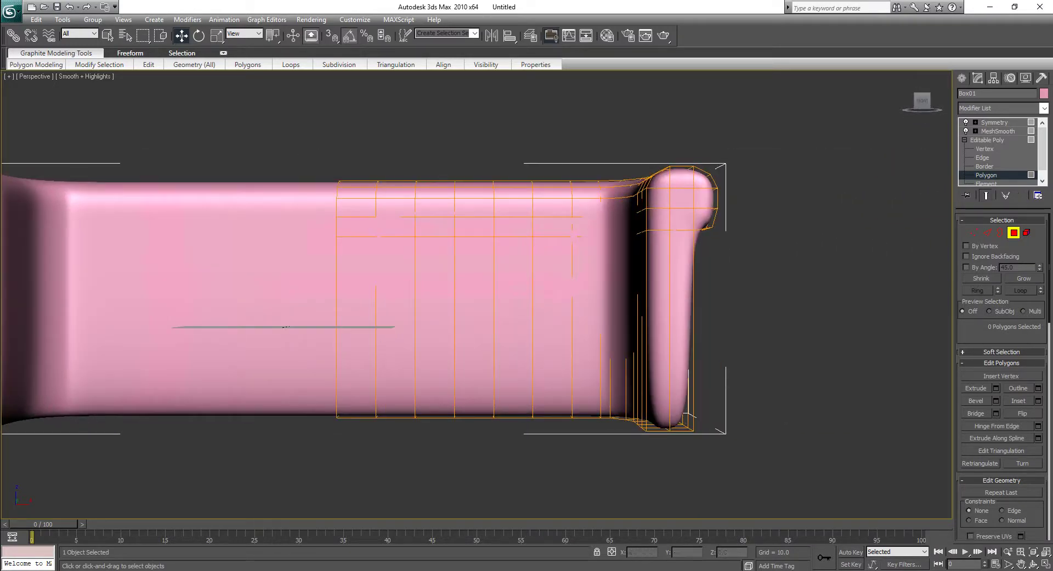
{"action": "left_click", "coordinate": [682, 233]}
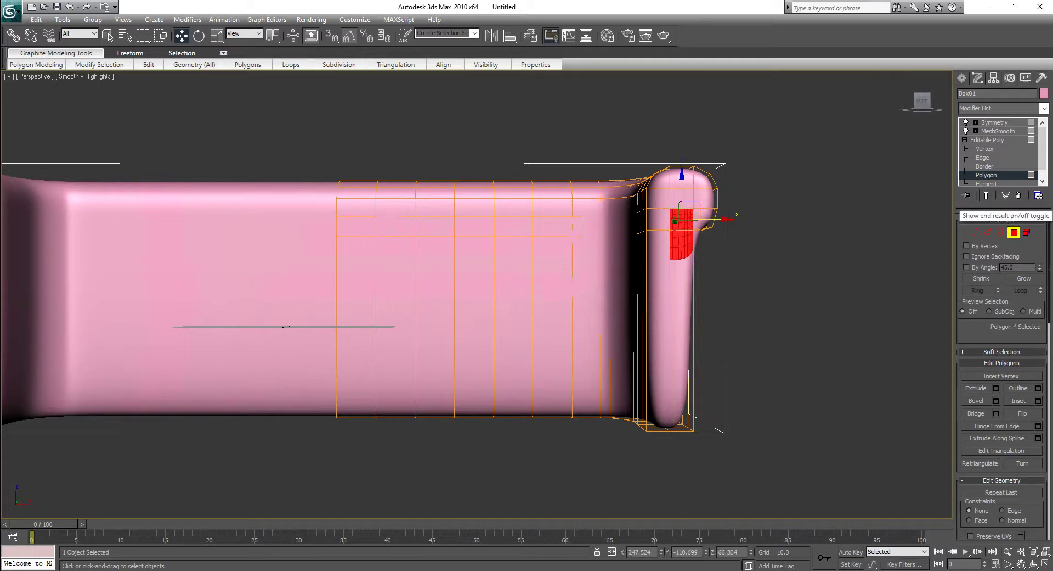
Step: Slightly inset all 11 polygons of the armrest's front face on the base mesh and show the whole smoothed sofa
{"action": "left_click", "coordinate": [986, 195]}
{"action": "left_click", "coordinate": [653, 219]}
{"action": "left_click", "coordinate": [652, 200], "text": "ctrl"}
{"action": "left_click", "coordinate": [653, 180], "text": "ctrl"}
{"action": "left_click", "coordinate": [633, 181], "text": "ctrl"}
{"action": "left_click", "coordinate": [603, 176], "text": "ctrl"}
{"action": "left_click", "coordinate": [604, 198], "text": "ctrl"}
{"action": "left_click", "coordinate": [626, 197], "text": "ctrl"}
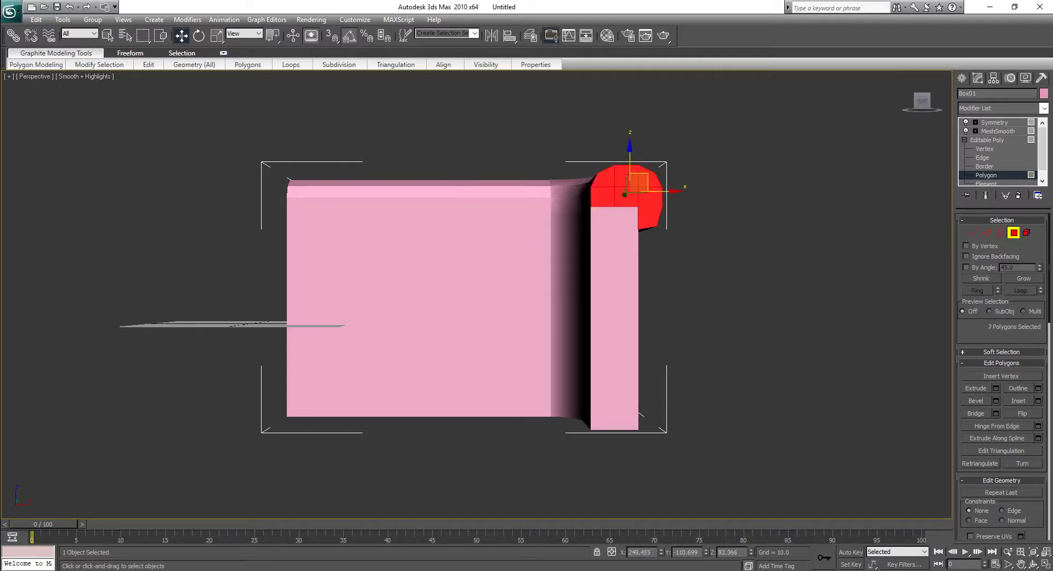
{"action": "left_click", "coordinate": [626, 218], "text": "ctrl"}
{"action": "left_click", "coordinate": [603, 218], "text": "ctrl"}
{"action": "left_click", "coordinate": [604, 329], "text": "ctrl"}
{"action": "left_click", "coordinate": [626, 329], "text": "ctrl"}
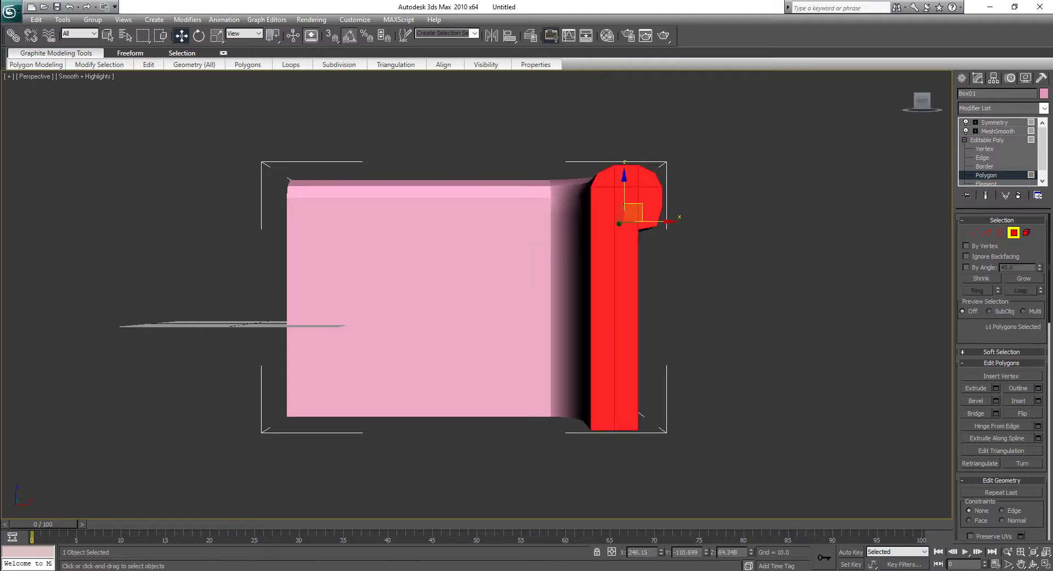
{"action": "left_click", "coordinate": [1019, 401]}
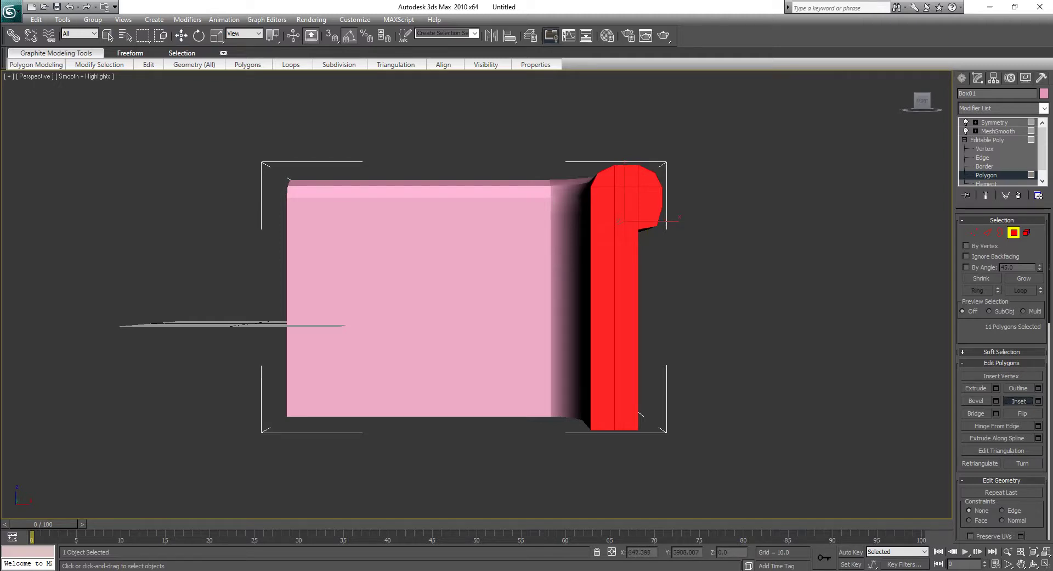
{"action": "left_click_drag", "start_coordinate": [615, 302], "coordinate": [613, 251]}
{"action": "key", "text": "4"}
{"action": "key", "text": "r"}
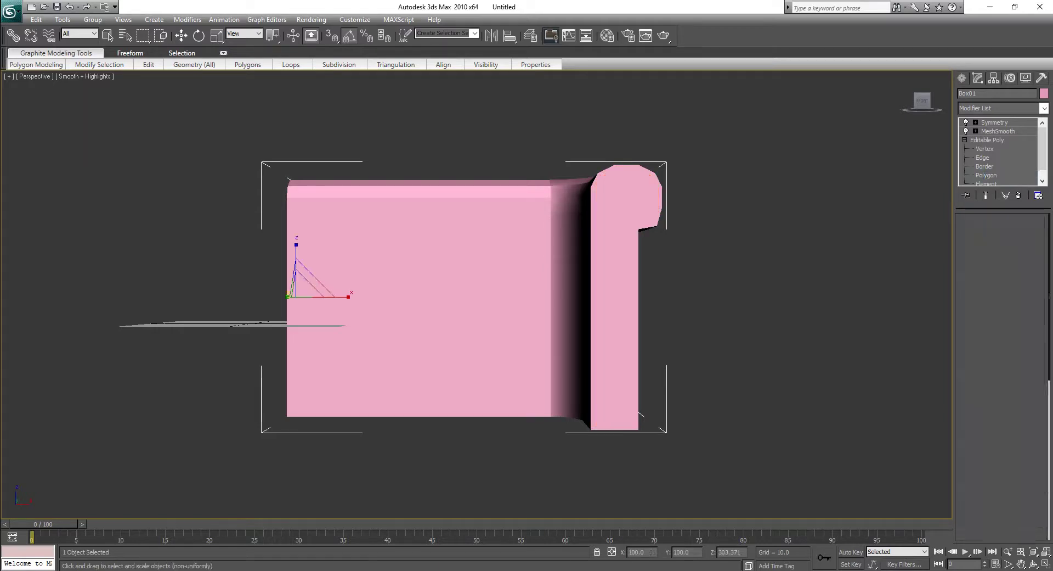
{"action": "left_click", "coordinate": [986, 195]}
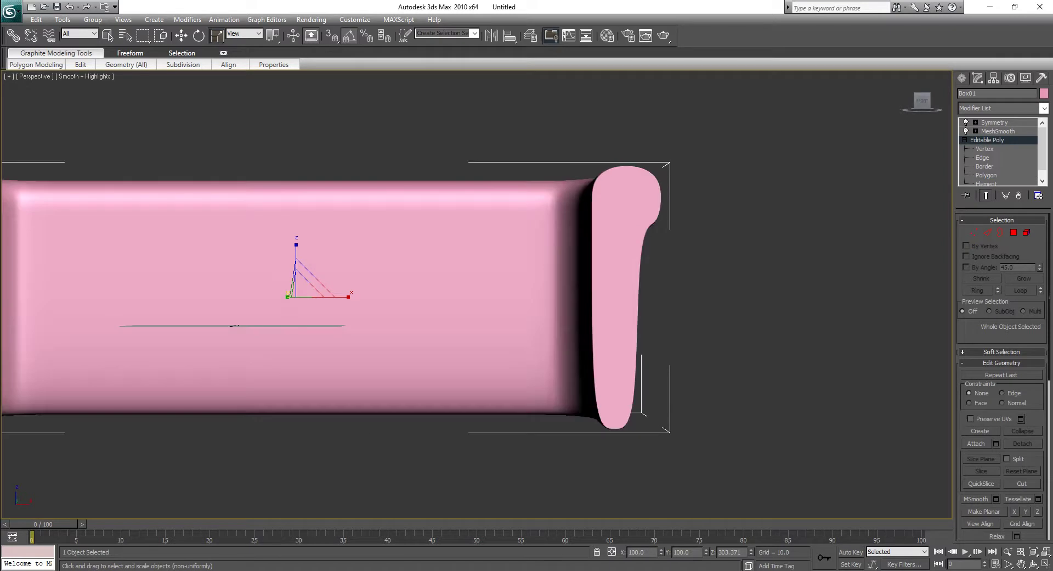
{"action": "key", "text": "z"}
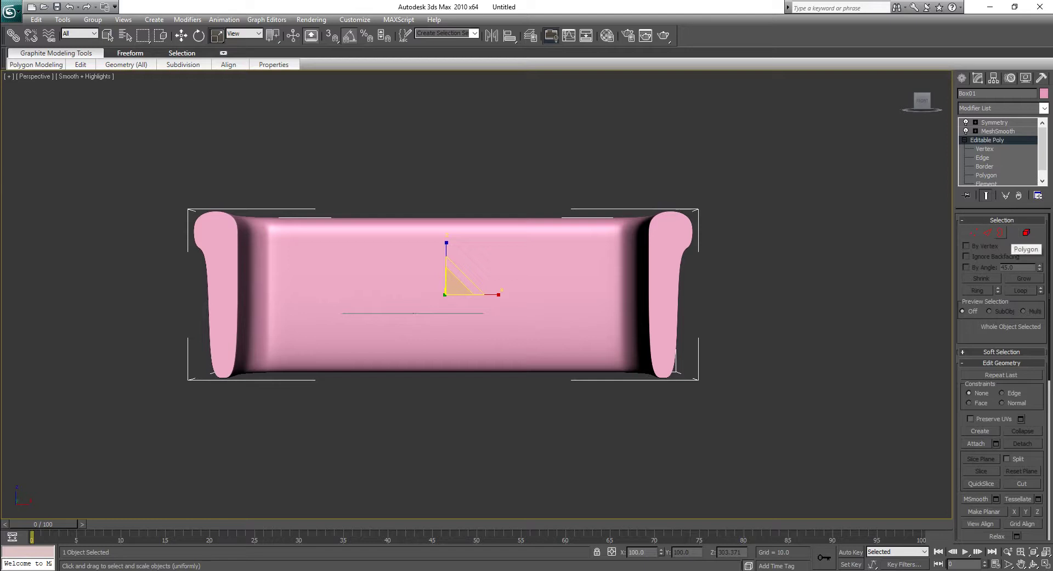
Step: Select all polygons on the underside of the base mesh's armrest and backrest and inset them as a group by 0.1
{"action": "left_click", "coordinate": [1014, 233]}
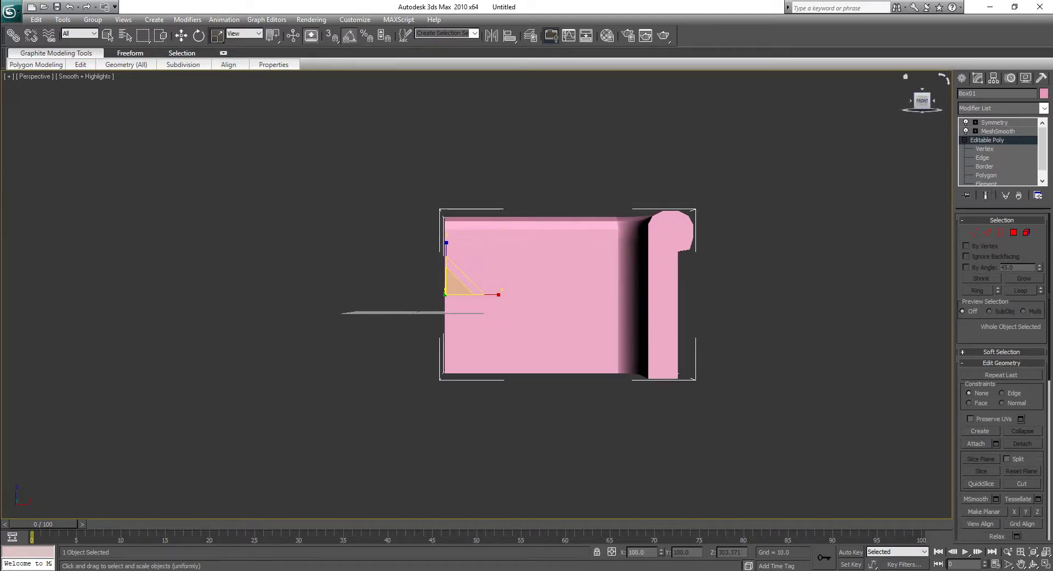
{"action": "left_click", "coordinate": [922, 89]}
{"action": "left_click", "coordinate": [1014, 233]}
{"action": "left_click", "coordinate": [651, 233]}
{"action": "left_click", "coordinate": [650, 215], "text": "ctrl"}
{"action": "left_click", "coordinate": [664, 196], "text": "ctrl"}
{"action": "left_click", "coordinate": [651, 196], "text": "ctrl"}
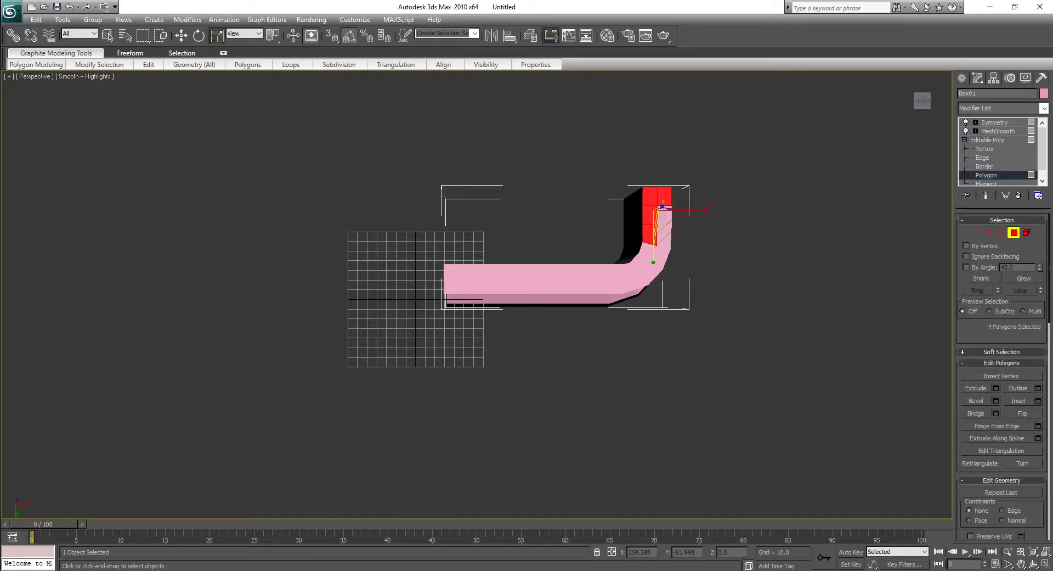
{"action": "left_click", "coordinate": [664, 235]}
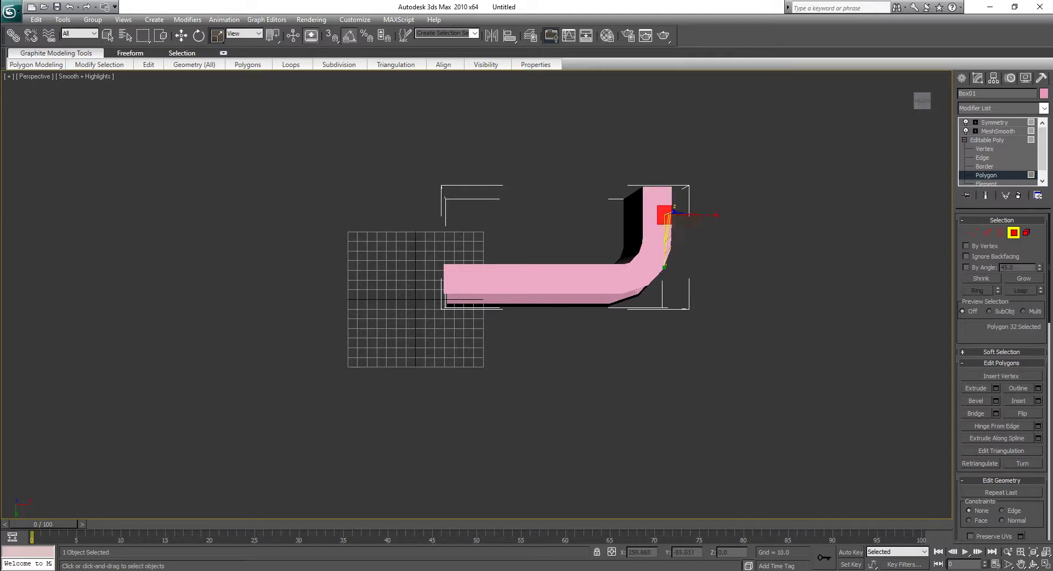
{"action": "left_click", "coordinate": [663, 217], "text": "ctrl"}
{"action": "left_click", "coordinate": [664, 196], "text": "ctrl"}
{"action": "left_click", "coordinate": [650, 196], "text": "ctrl"}
{"action": "left_click", "coordinate": [649, 215], "text": "ctrl"}
{"action": "left_click", "coordinate": [649, 235], "text": "ctrl"}
{"action": "left_click", "coordinate": [664, 254], "text": "ctrl"}
{"action": "left_click", "coordinate": [648, 254], "text": "ctrl"}
{"action": "left_click", "coordinate": [657, 268], "text": "ctrl"}
{"action": "left_click", "coordinate": [639, 263], "text": "ctrl"}
{"action": "left_click", "coordinate": [632, 283], "text": "ctrl"}
{"action": "left_click", "coordinate": [630, 270], "text": "ctrl"}
{"action": "left_click", "coordinate": [613, 272], "text": "ctrl"}
{"action": "left_click", "coordinate": [613, 286], "text": "ctrl"}
{"action": "left_click", "coordinate": [590, 286], "text": "ctrl"}
{"action": "left_click", "coordinate": [590, 271], "text": "ctrl"}
{"action": "left_click", "coordinate": [563, 271], "text": "ctrl"}
{"action": "left_click", "coordinate": [563, 287], "text": "ctrl"}
{"action": "left_click", "coordinate": [538, 286], "text": "ctrl"}
{"action": "left_click", "coordinate": [539, 271], "text": "ctrl"}
{"action": "left_click", "coordinate": [510, 272], "text": "ctrl"}
{"action": "left_click", "coordinate": [510, 286], "text": "ctrl"}
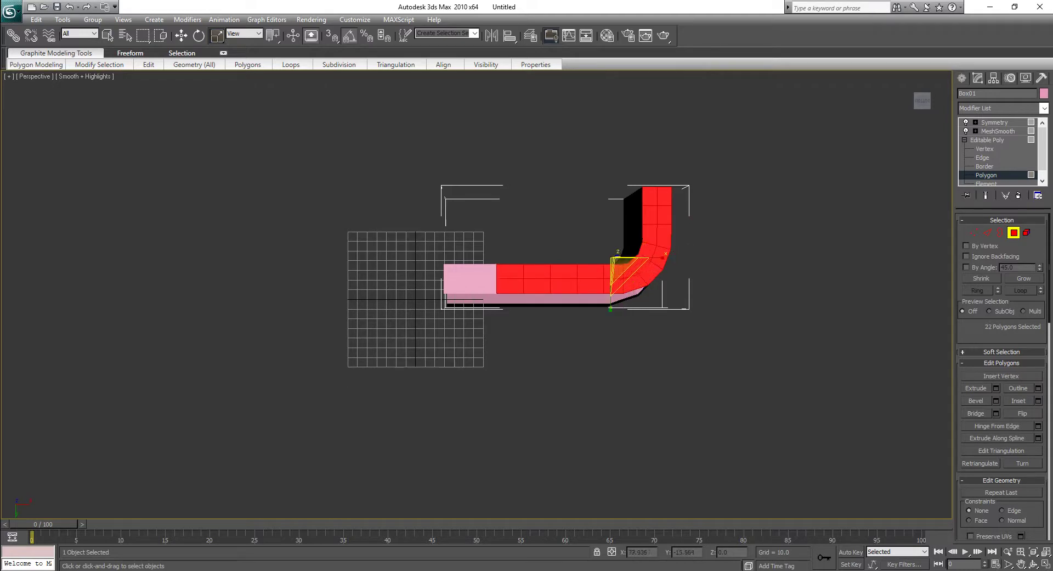
{"action": "left_click", "coordinate": [484, 286], "text": "ctrl"}
{"action": "left_click", "coordinate": [483, 271], "text": "ctrl"}
{"action": "left_click", "coordinate": [457, 271], "text": "ctrl"}
{"action": "left_click", "coordinate": [457, 286], "text": "ctrl"}
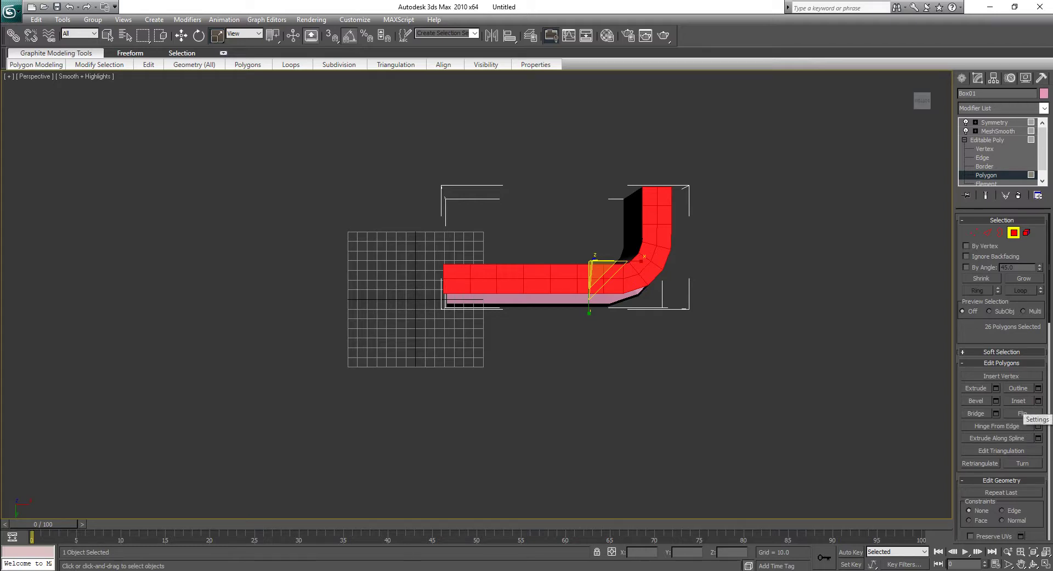
{"action": "left_click", "coordinate": [1019, 400]}
{"action": "left_click_drag", "start_coordinate": [549, 279], "coordinate": [548, 280]}
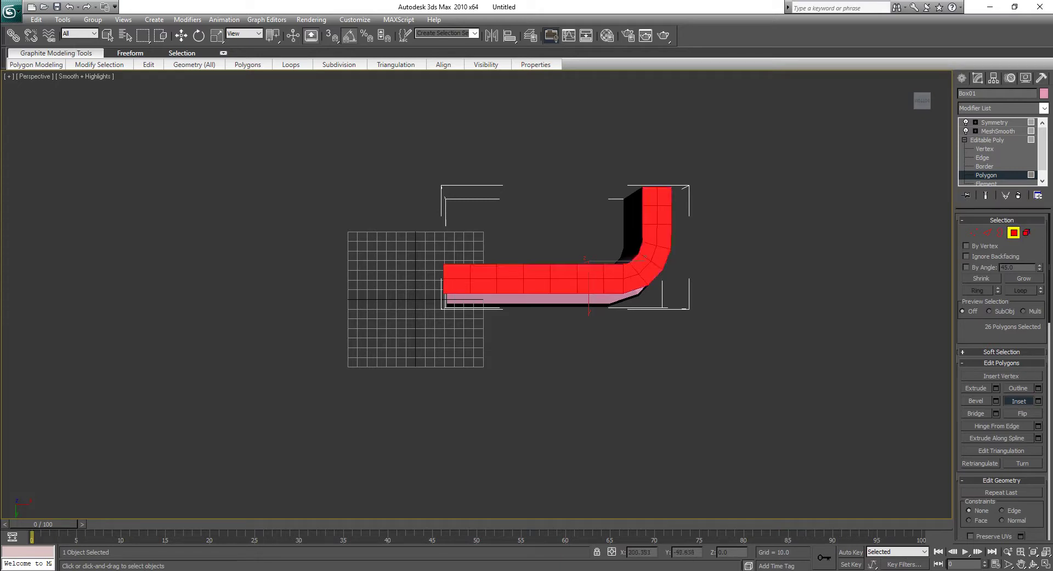
{"action": "left_click", "coordinate": [1038, 400]}
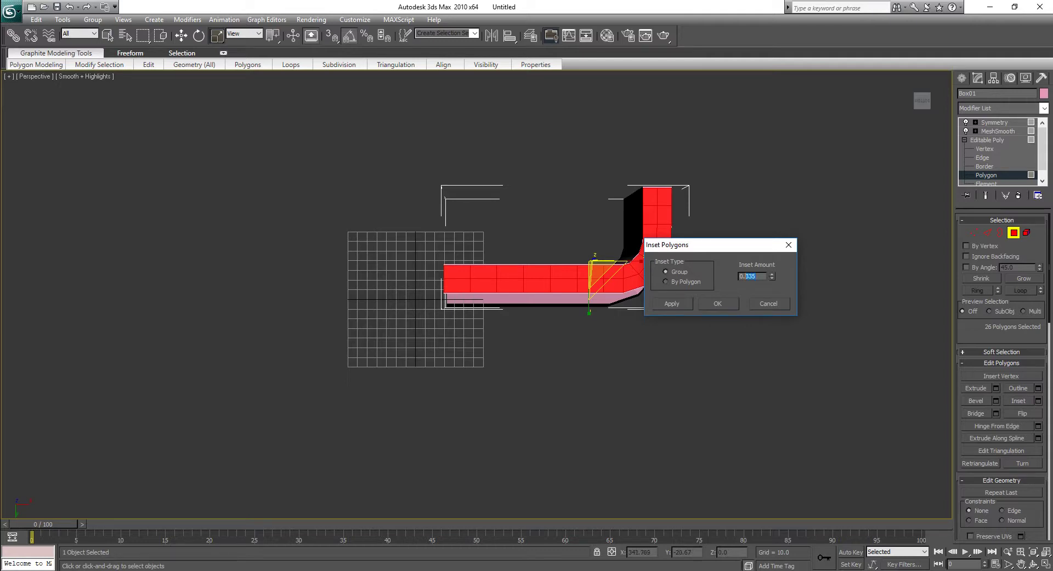
{"action": "key", "text": "Tab"}
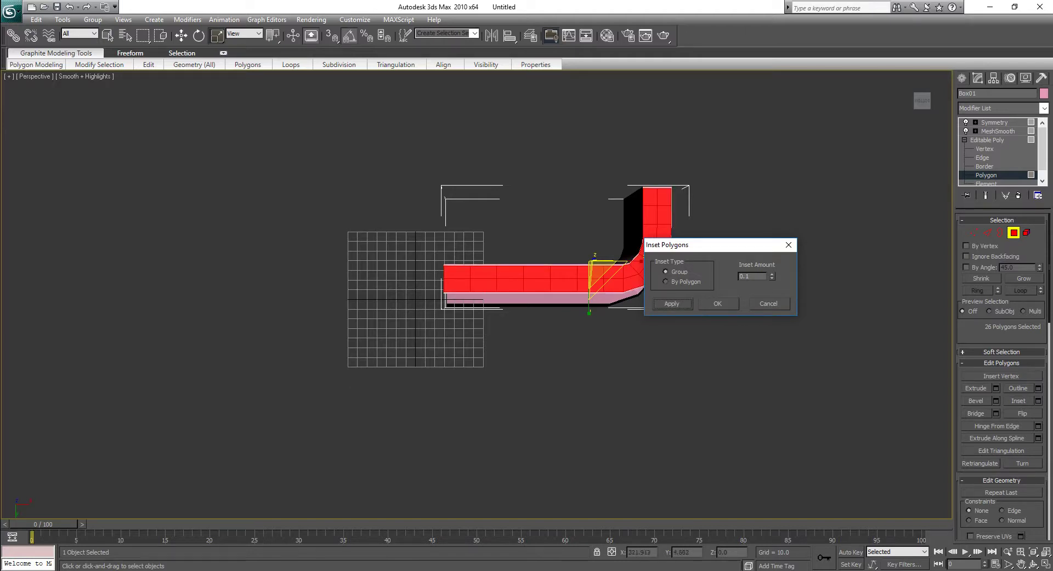
{"action": "left_click", "coordinate": [718, 303]}
{"action": "left_click", "coordinate": [1014, 232]}
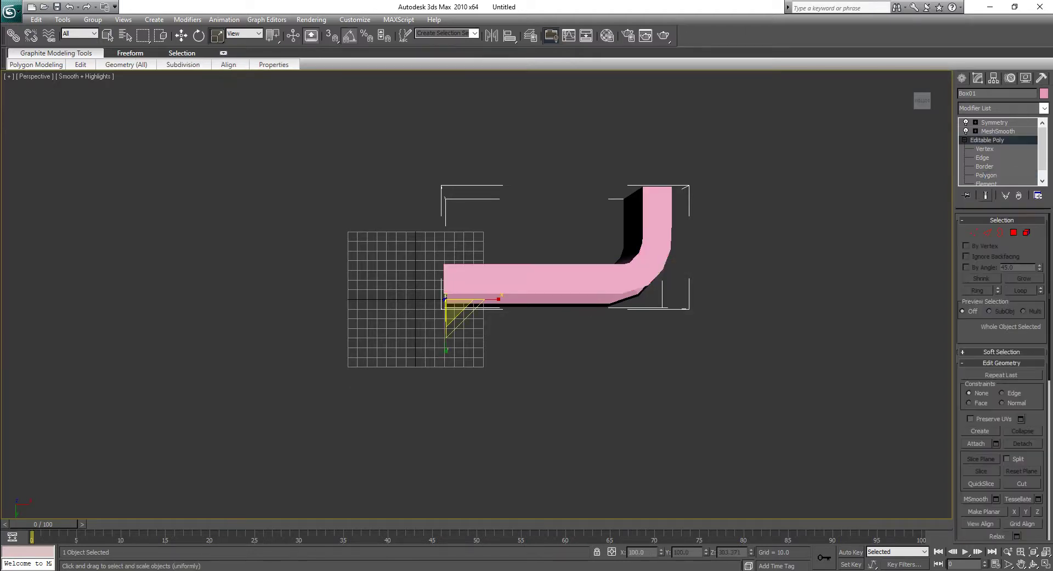
Step: Show the smoothed, mirrored end result and examine the sofa in the Top and Front views
{"action": "left_click", "coordinate": [985, 195]}
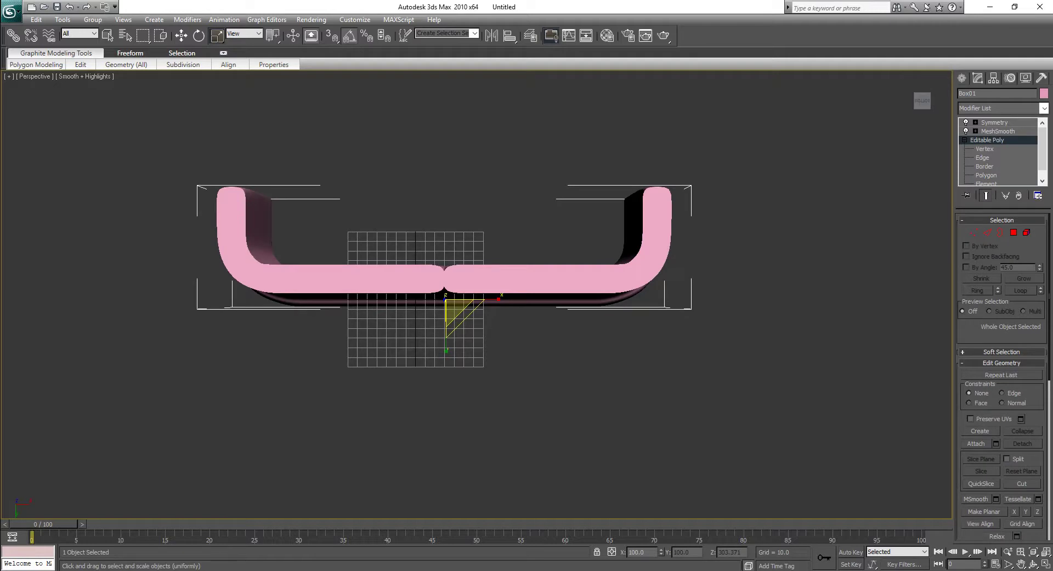
{"action": "key", "text": "t"}
{"action": "key", "text": "z"}
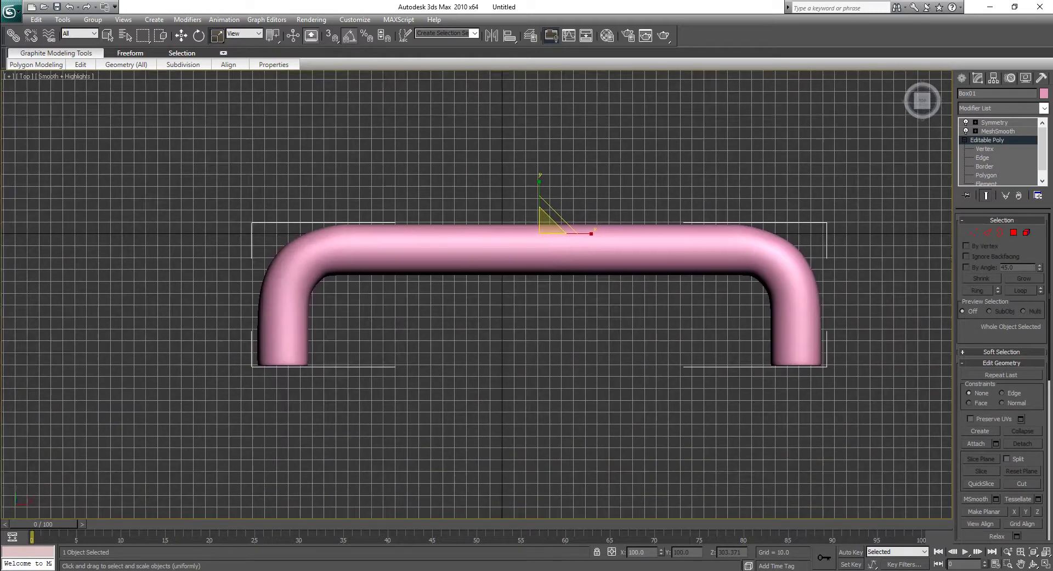
{"action": "key", "text": "f"}
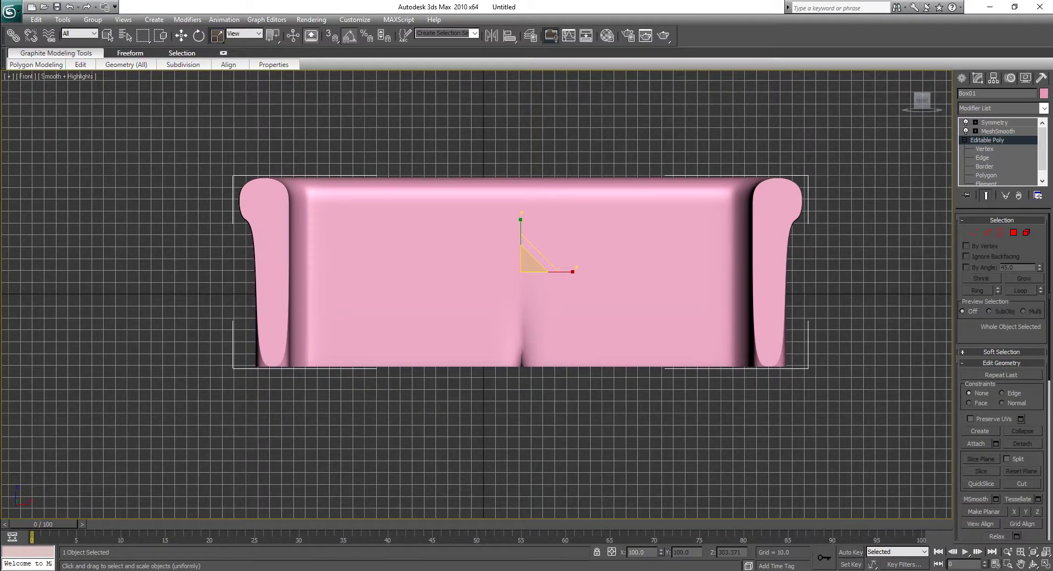
Step: Move all base mesh vertices left to close the notch at the sofa's centre seam, and deselect the sofa
{"action": "left_click", "coordinate": [974, 232]}
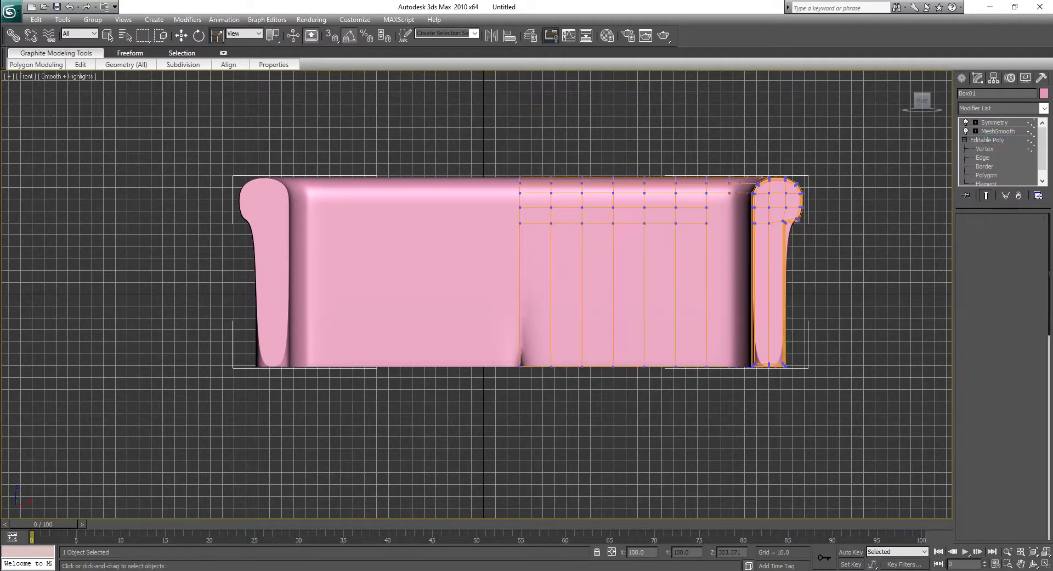
{"action": "left_click_drag", "start_coordinate": [482, 130], "coordinate": [828, 412]}
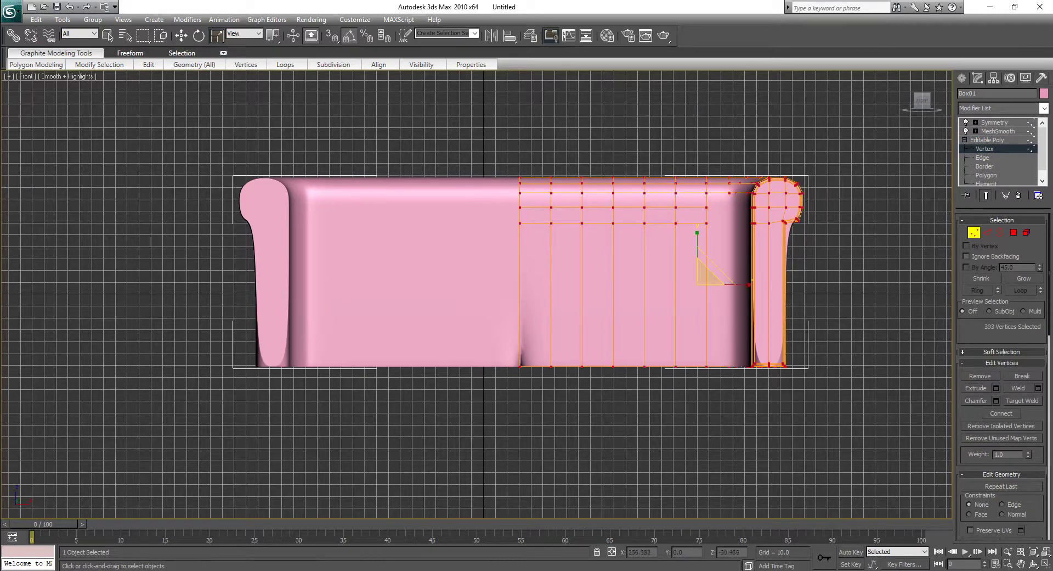
{"action": "right_click", "coordinate": [752, 280]}
{"action": "left_click", "coordinate": [768, 301]}
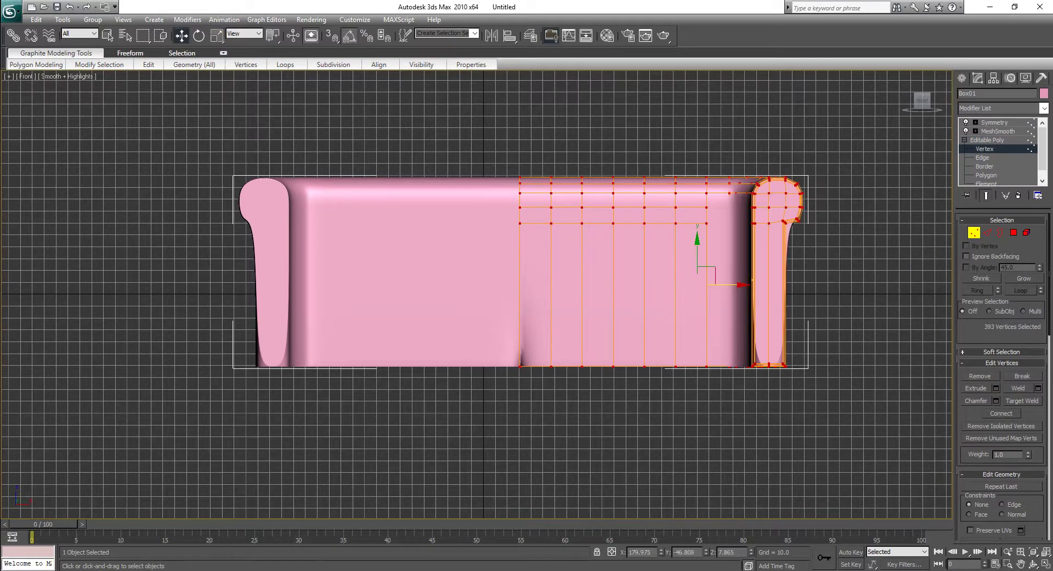
{"action": "left_click", "coordinate": [752, 281]}
{"action": "left_click_drag", "start_coordinate": [502, 143], "coordinate": [853, 400]}
{"action": "left_click_drag", "start_coordinate": [724, 285], "coordinate": [681, 284]}
{"action": "key", "text": "1"}
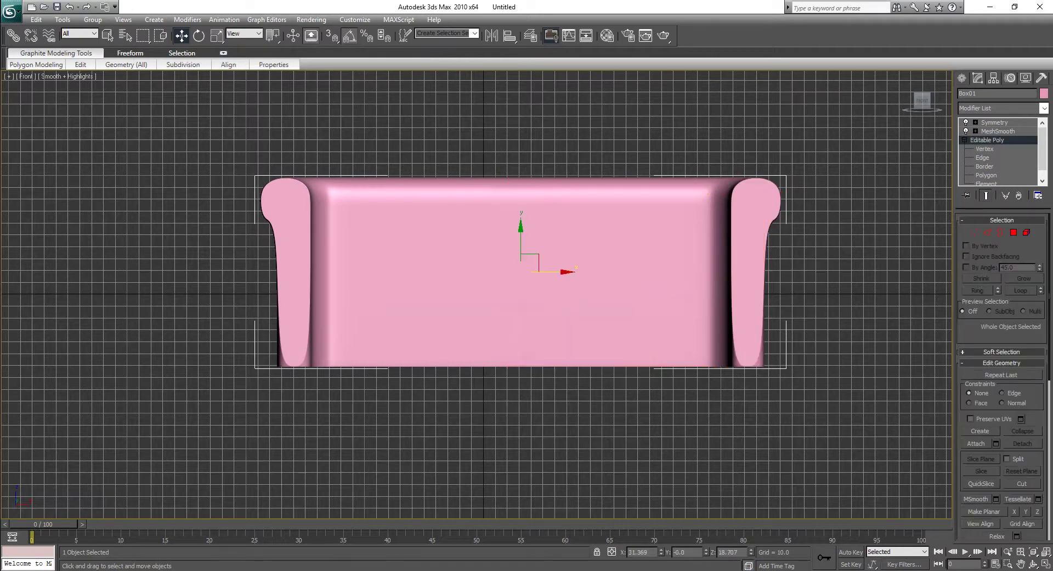
{"action": "key", "text": "ctrl+d"}
{"action": "middle_click_drag", "start_coordinate": [483, 296], "coordinate": [512, 320]}
{"action": "scroll", "coordinate": [462, 288], "scroll_direction": "up", "scroll_amount": 2}
{"action": "middle_click_drag", "start_coordinate": [463, 289], "coordinate": [419, 254]}
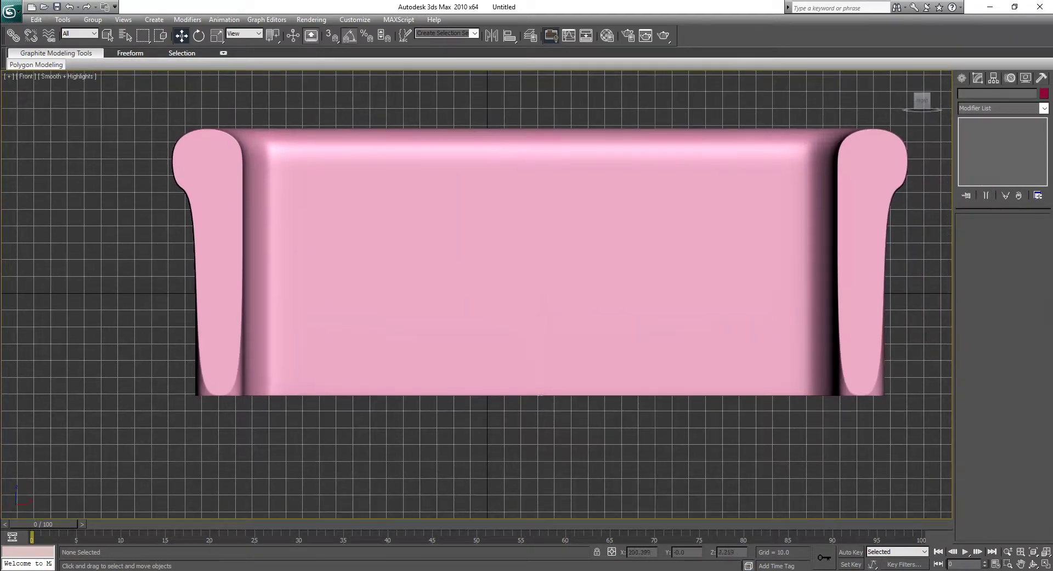
Step: Examine the whole smoothed sofa in the Front, Perspective and Top views
{"action": "scroll", "coordinate": [472, 294], "scroll_direction": "down", "scroll_amount": 2}
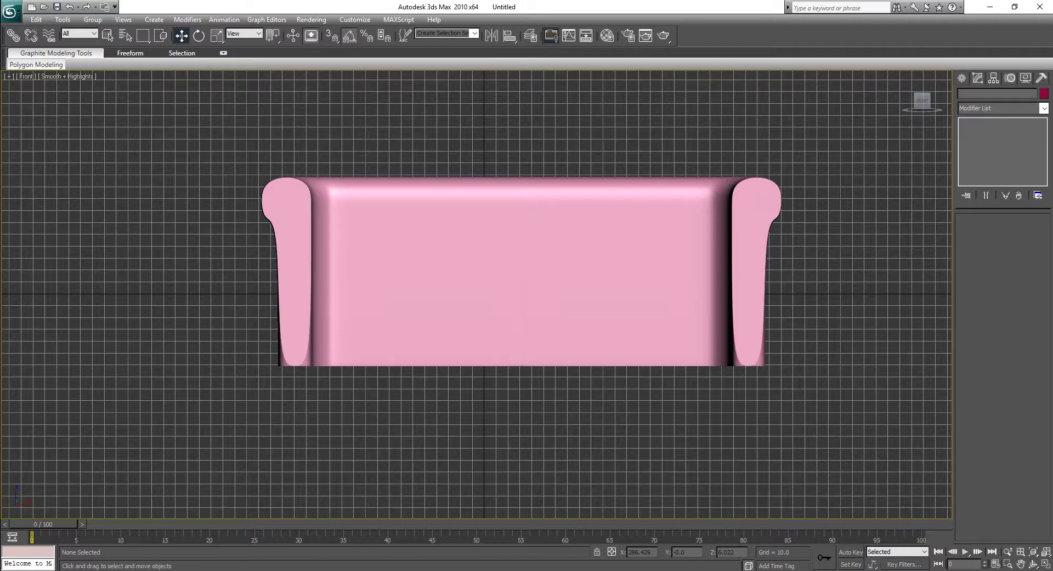
{"action": "middle_click_drag", "start_coordinate": [473, 293], "coordinate": [465, 294]}
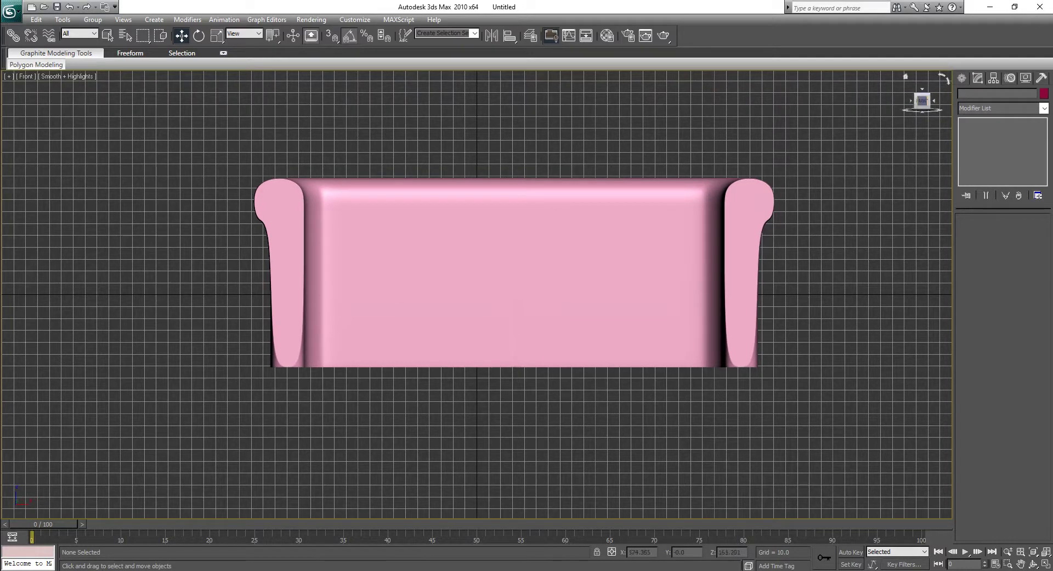
{"action": "key", "text": "p"}
{"action": "middle_click_drag", "start_coordinate": [477, 296], "coordinate": [735, 274], "text": "alt"}
{"action": "key", "text": "t"}
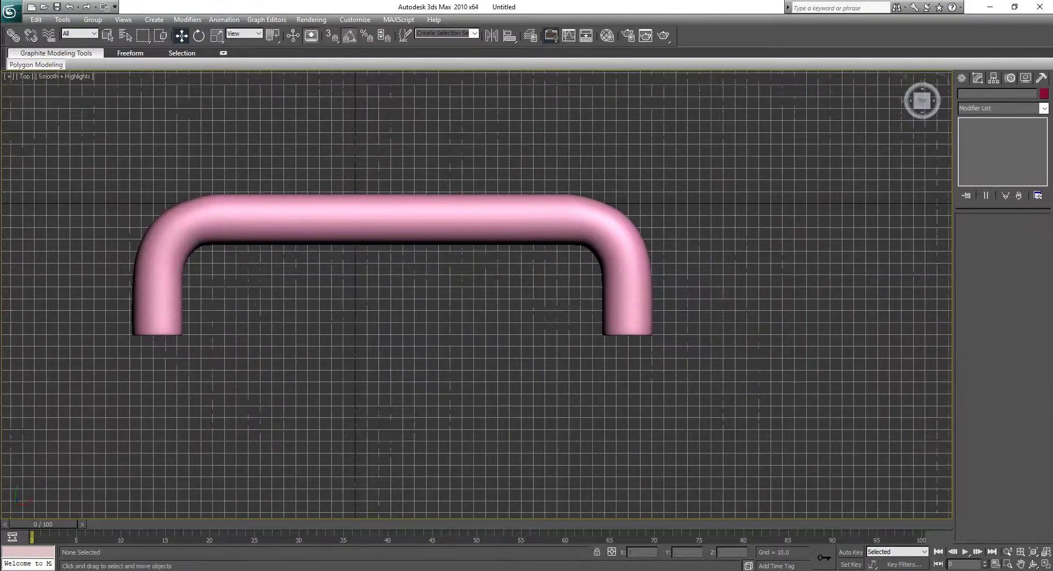
{"action": "left_click", "coordinate": [962, 78]}
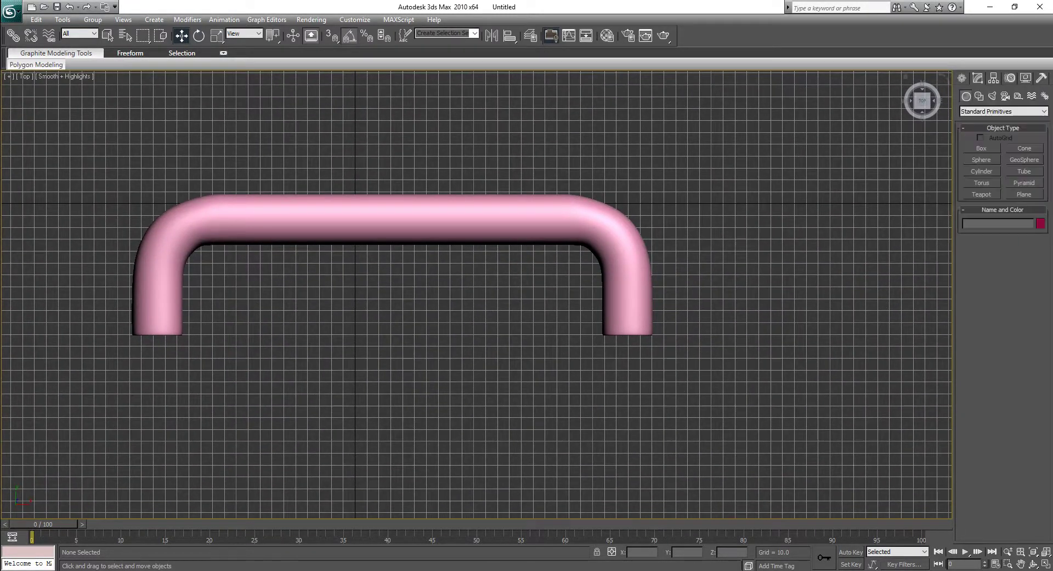
Step: Lengthen the sofa's armrest in the Top view by moving the base mesh's front-end vertices forward, with the end result hidden
{"action": "left_click", "coordinate": [392, 220]}
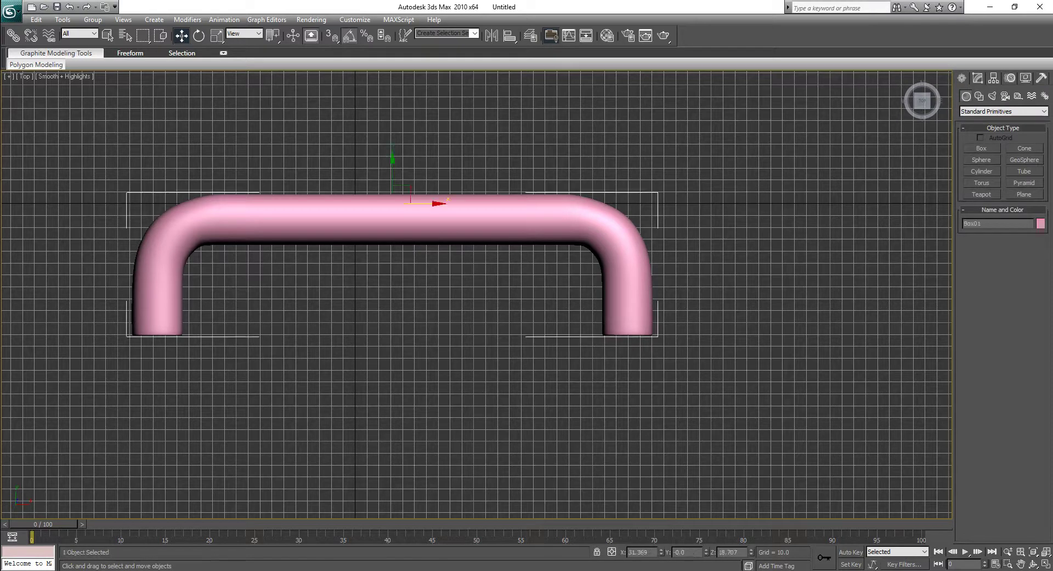
{"action": "left_click", "coordinate": [978, 77]}
{"action": "key", "text": "1"}
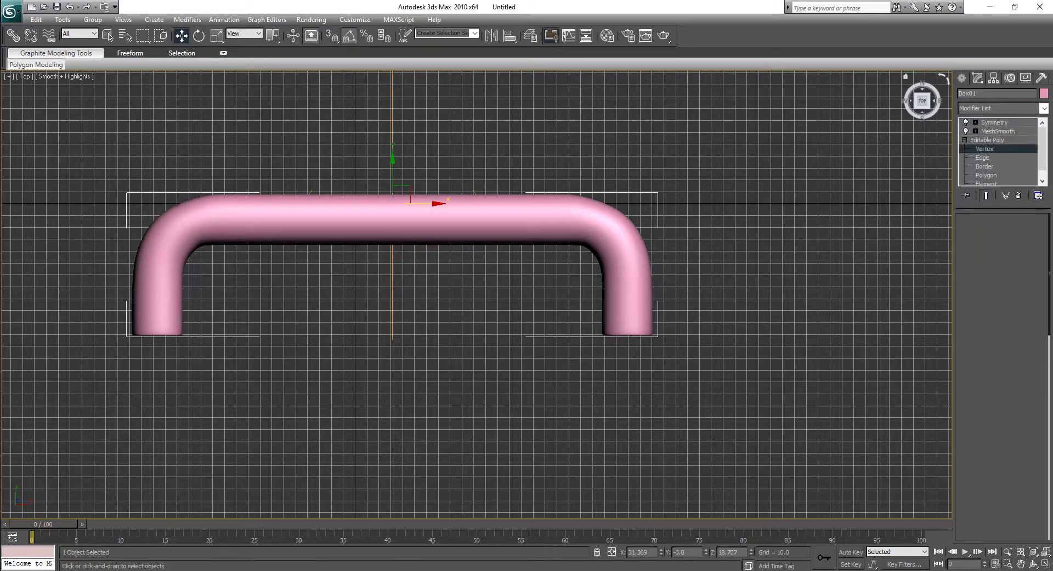
{"action": "key", "text": "ctrl+a"}
{"action": "left_click", "coordinate": [985, 195]}
{"action": "left_click_drag", "start_coordinate": [548, 321], "coordinate": [652, 384]}
{"action": "left_click_drag", "start_coordinate": [624, 297], "coordinate": [625, 363]}
{"action": "left_click_drag", "start_coordinate": [576, 341], "coordinate": [686, 396]}
{"action": "left_click_drag", "start_coordinate": [624, 343], "coordinate": [623, 325]}
Step: Show the lower end of the armrest's front face in the Front view with Hidden Line shading
{"action": "middle_click_drag", "start_coordinate": [494, 330], "coordinate": [305, 307]}
{"action": "key", "text": "f"}
{"action": "scroll", "coordinate": [463, 303], "scroll_direction": "up", "scroll_amount": 3}
{"action": "left_click", "coordinate": [68, 77]}
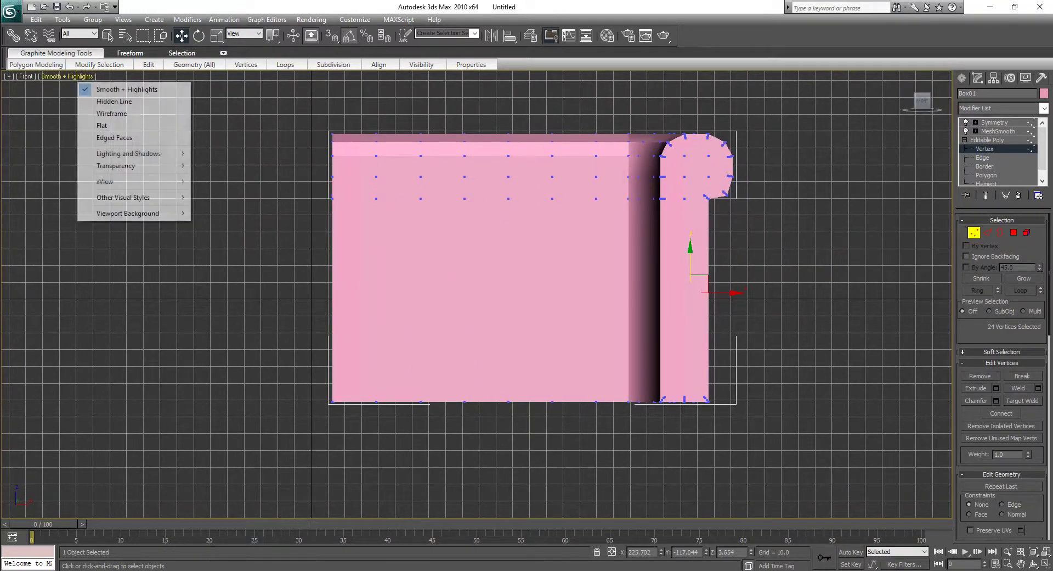
{"action": "left_click", "coordinate": [101, 114]}
{"action": "scroll", "coordinate": [604, 299], "scroll_direction": "up", "scroll_amount": 5}
{"action": "middle_click_drag", "start_coordinate": [493, 296], "coordinate": [269, 307]}
{"action": "left_click", "coordinate": [54, 76]}
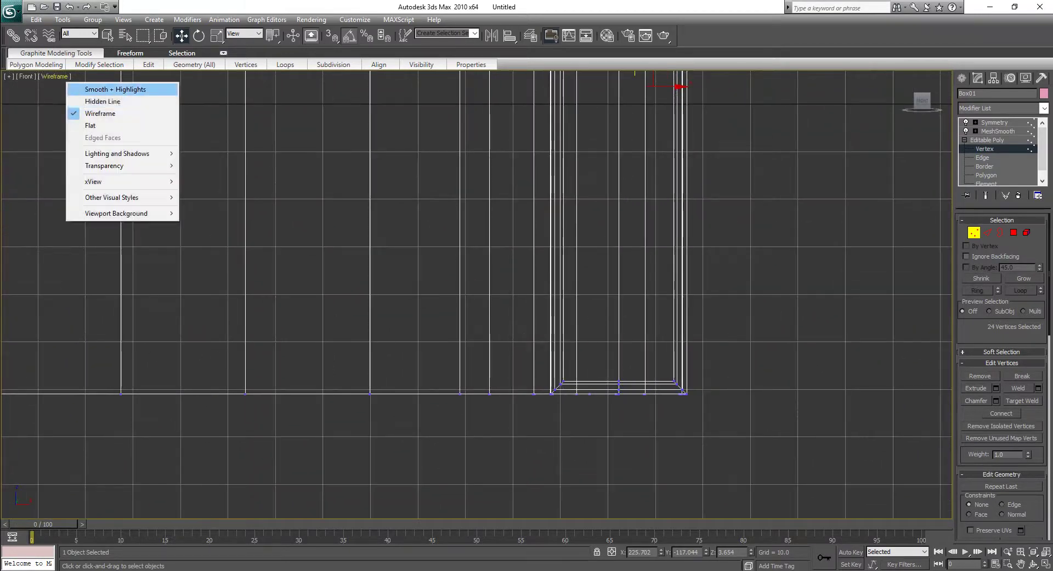
{"action": "left_click", "coordinate": [93, 101]}
Step: Move the inset vertex rows at the bottom of the armrest's front face down close to its bottom edge
{"action": "scroll", "coordinate": [478, 294], "scroll_direction": "up", "scroll_amount": 2}
{"action": "scroll", "coordinate": [477, 293], "scroll_direction": "up", "scroll_amount": 2}
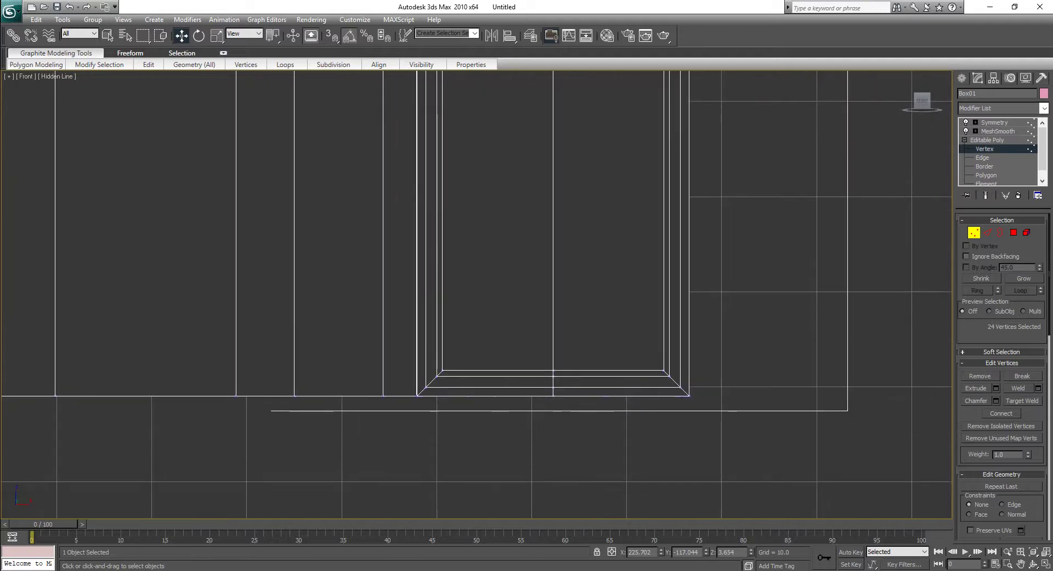
{"action": "middle_click_drag", "start_coordinate": [477, 293], "coordinate": [526, 180]}
{"action": "scroll", "coordinate": [476, 296], "scroll_direction": "up", "scroll_amount": 2}
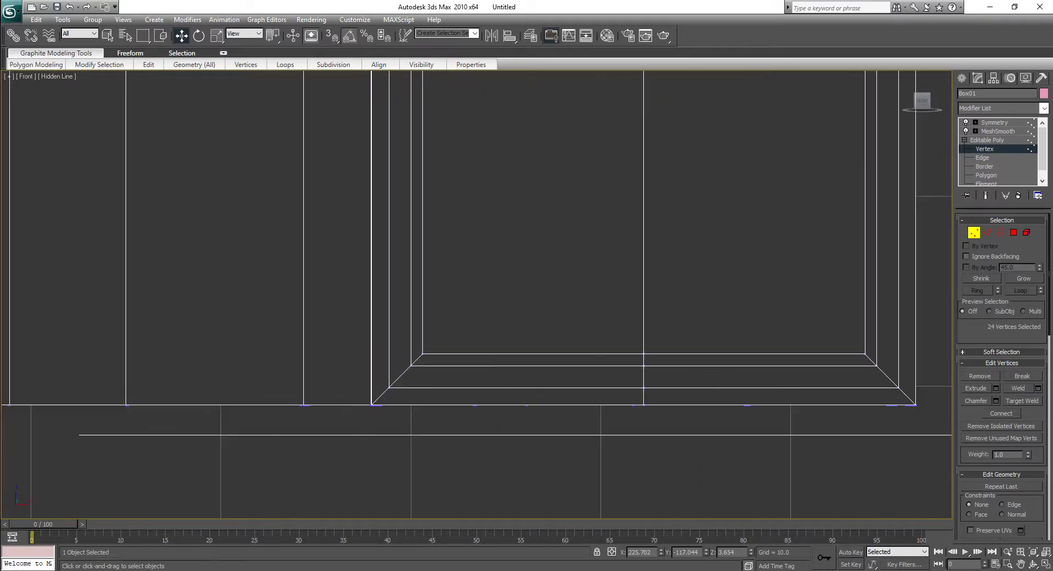
{"action": "left_click_drag", "start_coordinate": [392, 337], "coordinate": [879, 380]}
{"action": "left_click_drag", "start_coordinate": [644, 329], "coordinate": [644, 346]}
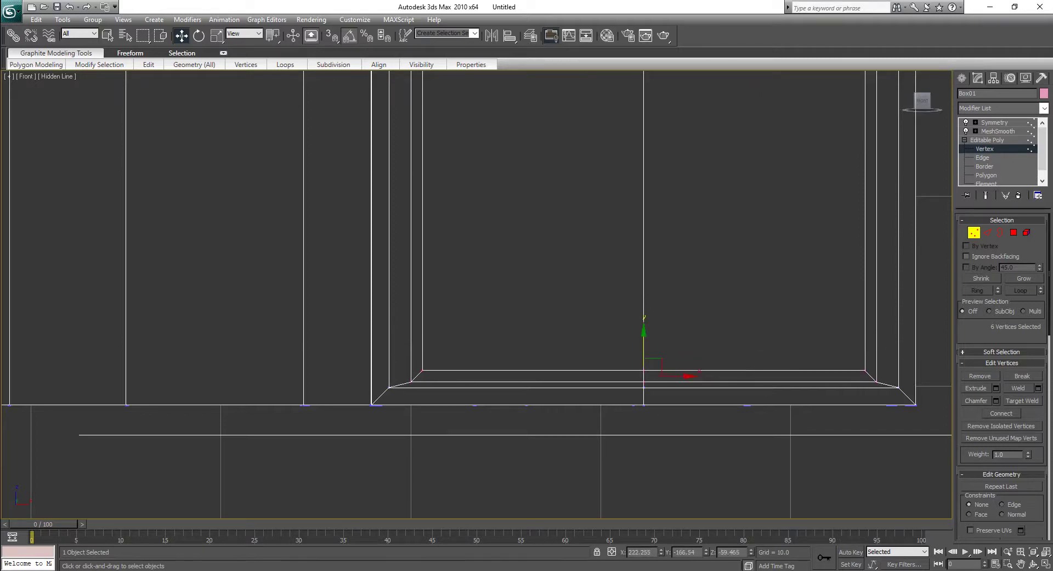
{"action": "left_click_drag", "start_coordinate": [378, 360], "coordinate": [903, 389]}
{"action": "left_click_drag", "start_coordinate": [644, 321], "coordinate": [644, 335]}
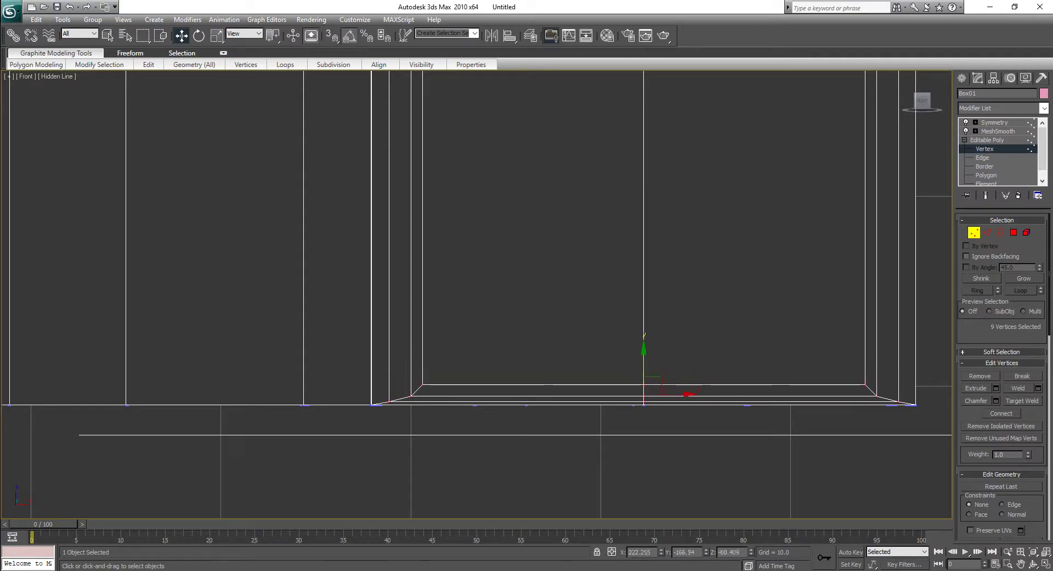
{"action": "right_click", "coordinate": [644, 334]}
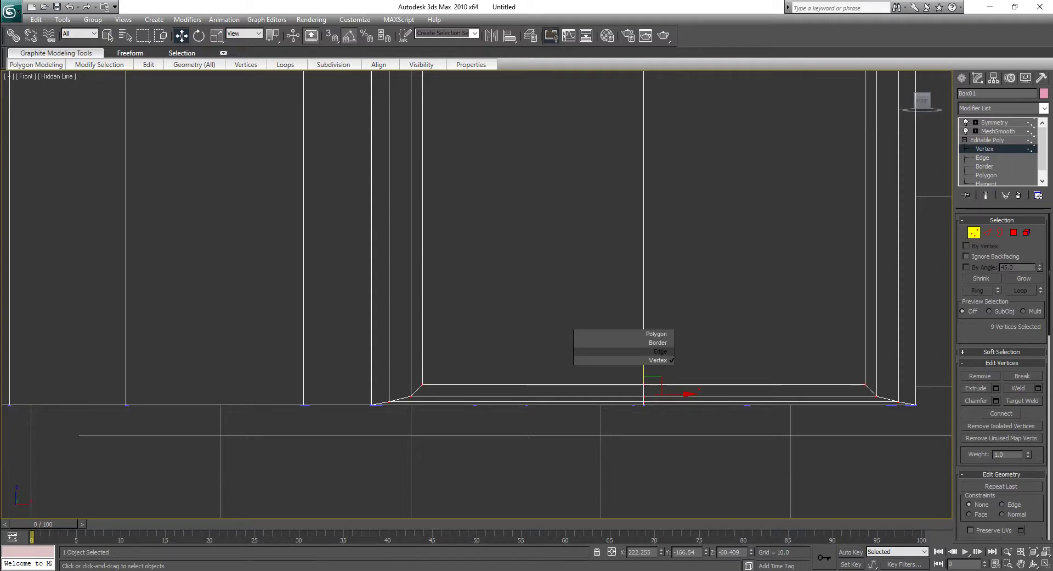
{"action": "key", "text": "Escape"}
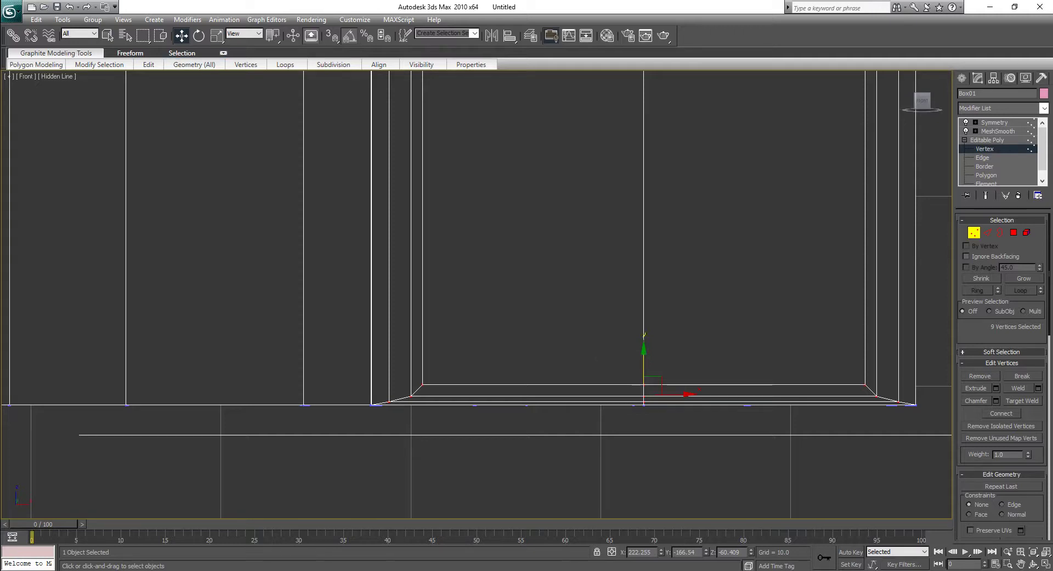
Step: Scale the lower inset vertex rows of the armrest's front face wider along X, towards the side edges
{"action": "key", "text": "r"}
{"action": "mouse_move", "coordinate": [696, 393]}
{"action": "left_mouse_down"}
{"action": "mouse_move", "coordinate": [680, 393]}
{"action": "mouse_move", "coordinate": [713, 393]}
{"action": "mouse_move", "coordinate": [702, 393]}
{"action": "left_mouse_up"}
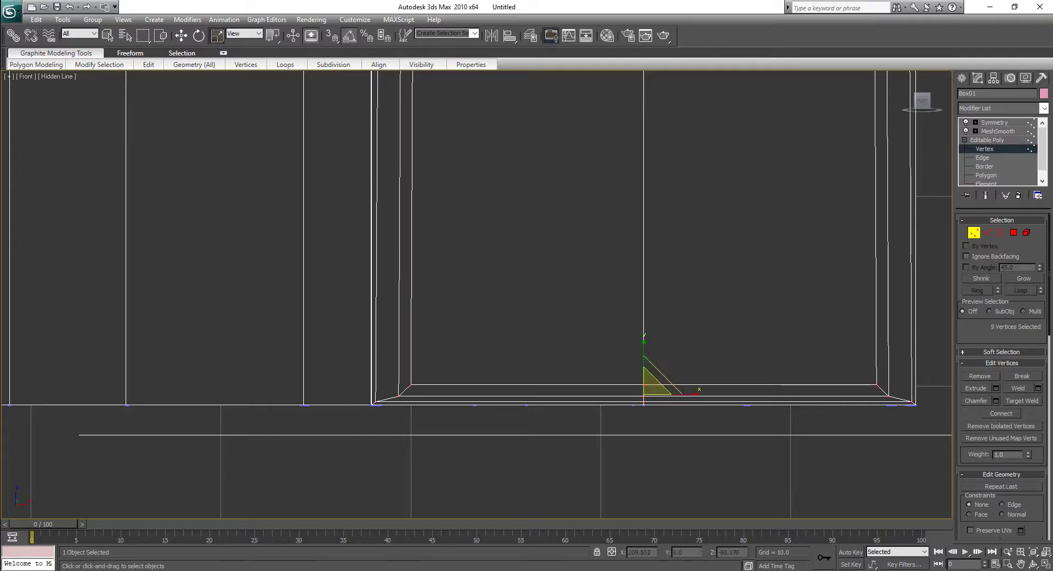
{"action": "left_click_drag", "start_coordinate": [395, 384], "coordinate": [894, 401]}
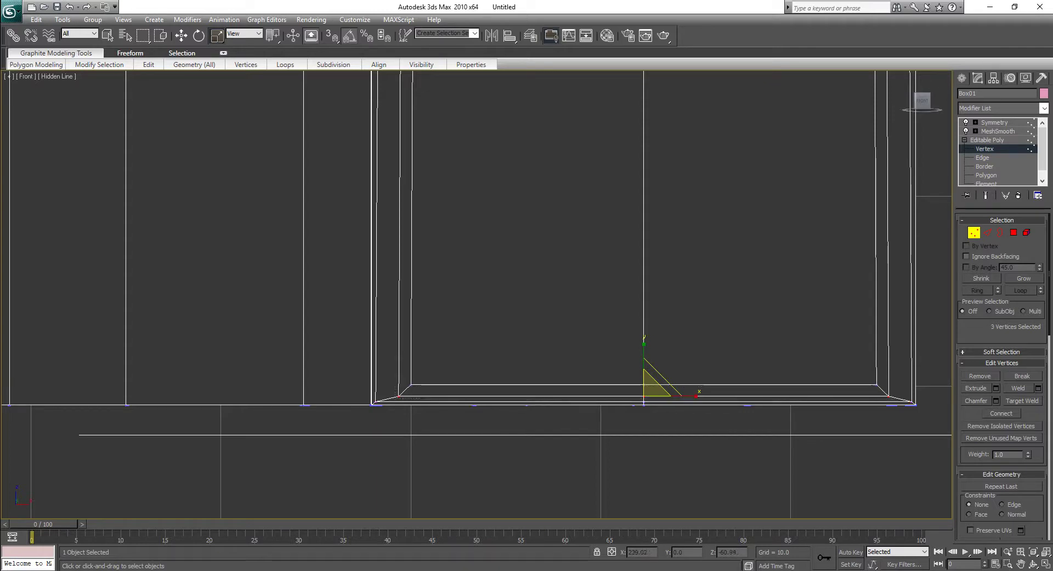
{"action": "left_click_drag", "start_coordinate": [681, 395], "coordinate": [686, 395]}
{"action": "left_click_drag", "start_coordinate": [398, 367], "coordinate": [881, 395]}
{"action": "left_click_drag", "start_coordinate": [683, 384], "coordinate": [694, 384]}
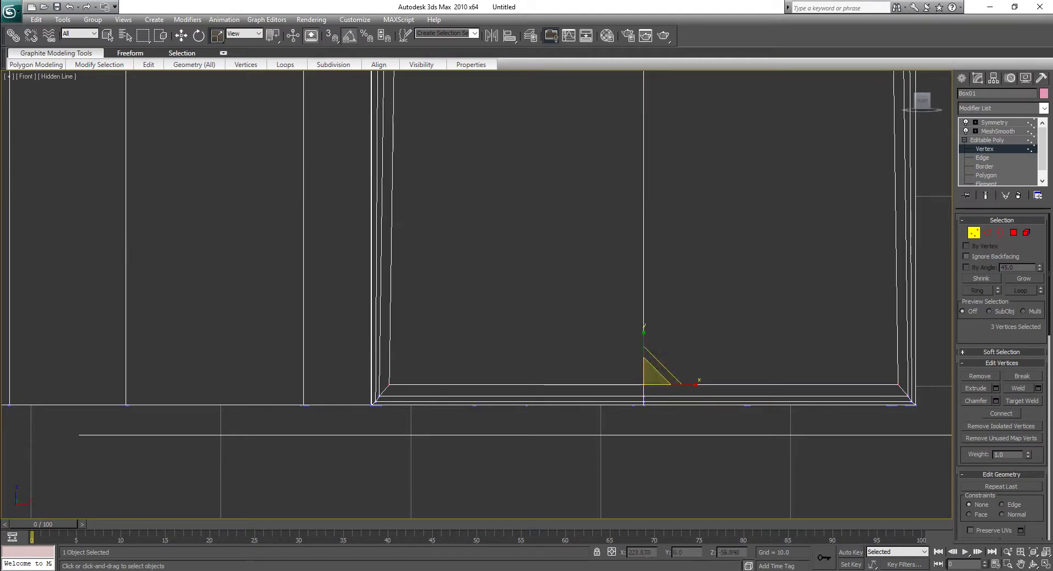
Step: Move the innermost bottom row of three vertices on the armrest's front face down, close to the next row
{"action": "right_click", "coordinate": [643, 344]}
{"action": "left_click", "coordinate": [681, 357]}
{"action": "left_click_drag", "start_coordinate": [643, 351], "coordinate": [643, 359]}
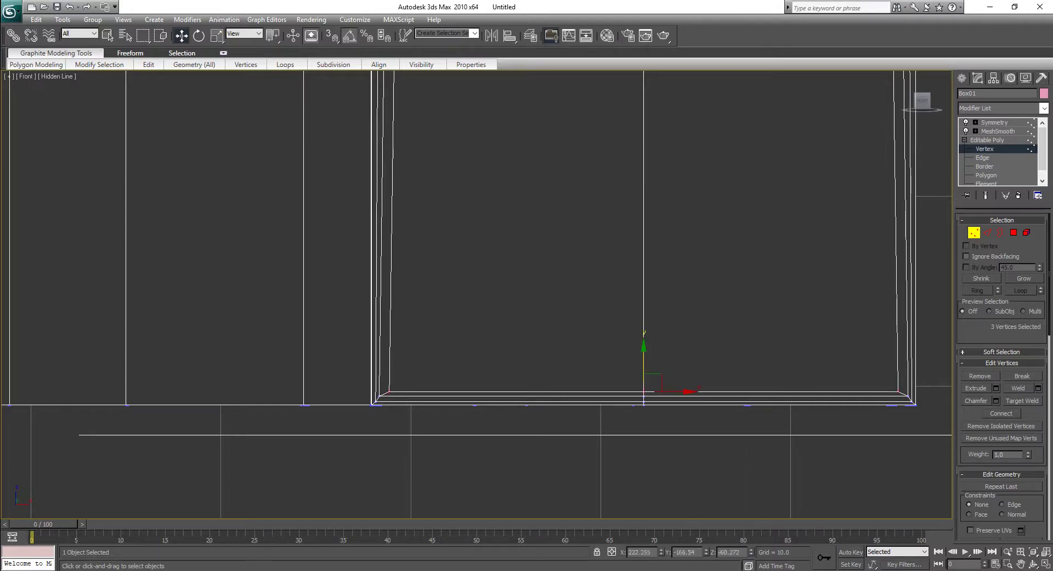
Step: Show the smoothed end result with Smooth + Highlights shading and examine the bottom of the armrest's front face
{"action": "key", "text": "1"}
{"action": "left_click", "coordinate": [986, 194]}
{"action": "scroll", "coordinate": [320, 222], "scroll_direction": "down", "scroll_amount": 3}
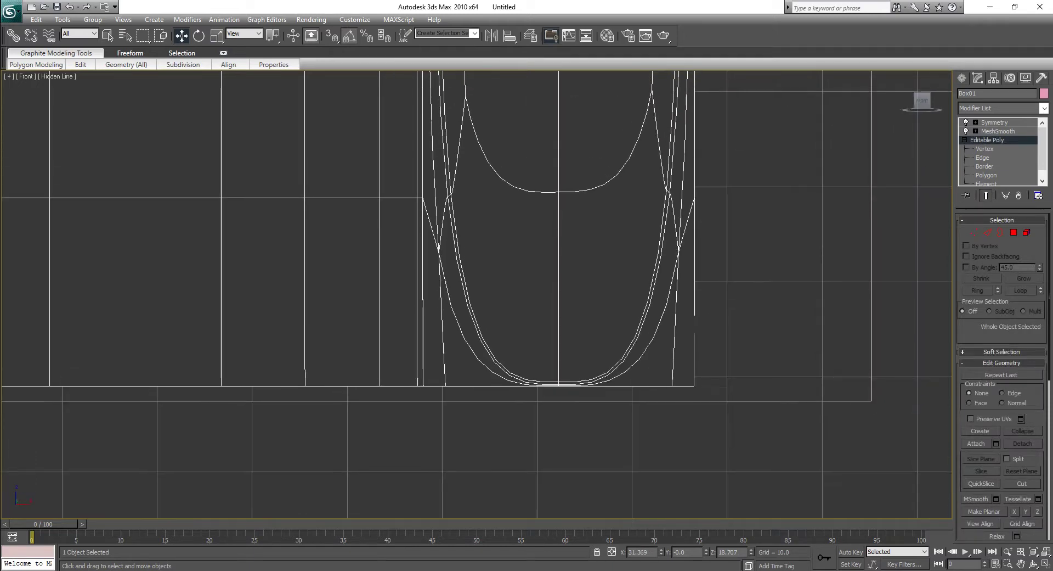
{"action": "left_click", "coordinate": [57, 76]}
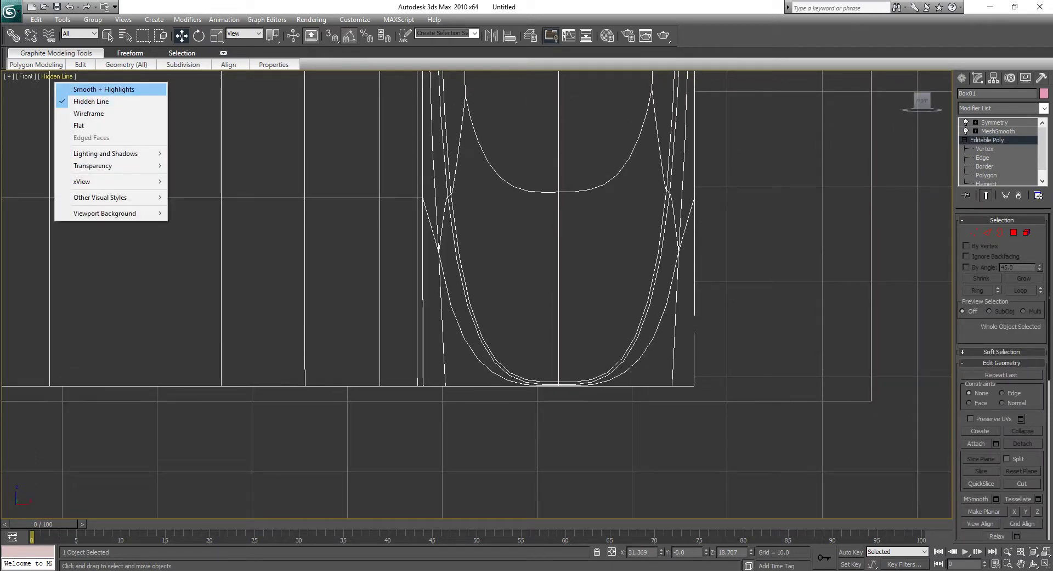
{"action": "left_click", "coordinate": [82, 86]}
{"action": "scroll", "coordinate": [468, 280], "scroll_direction": "down", "scroll_amount": 3}
{"action": "scroll", "coordinate": [476, 294], "scroll_direction": "down", "scroll_amount": 4}
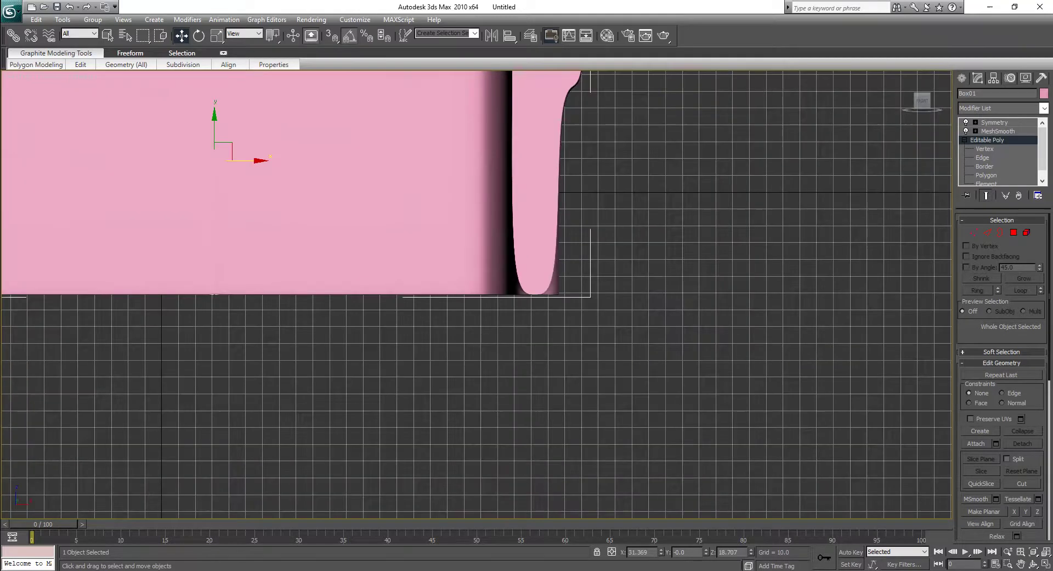
{"action": "scroll", "coordinate": [559, 425], "scroll_direction": "up", "scroll_amount": 3}
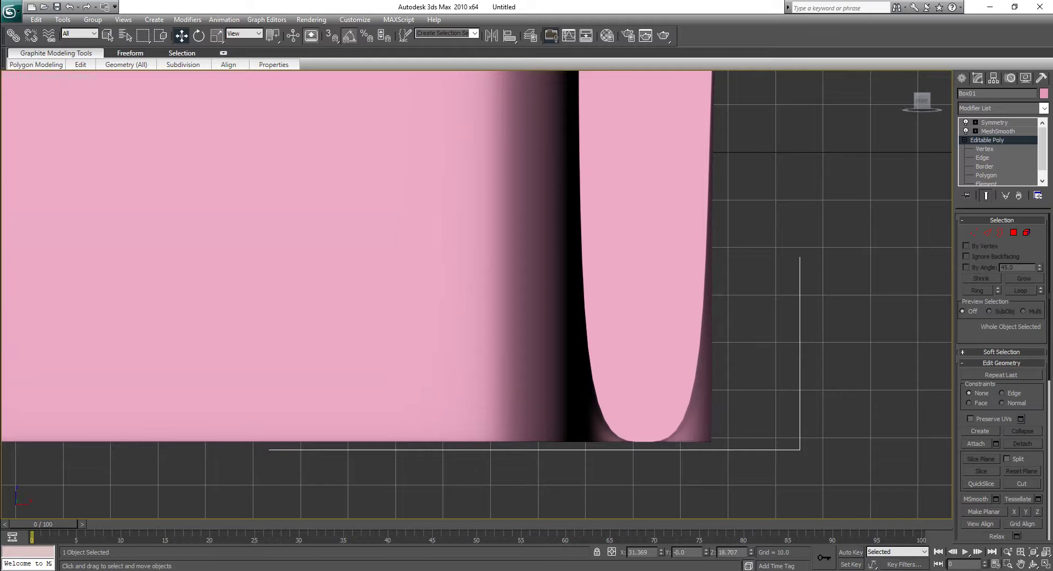
Step: Return to the base mesh's vertices and show the armrest's lower front end from the side with Hidden Line shading
{"action": "left_click", "coordinate": [974, 232]}
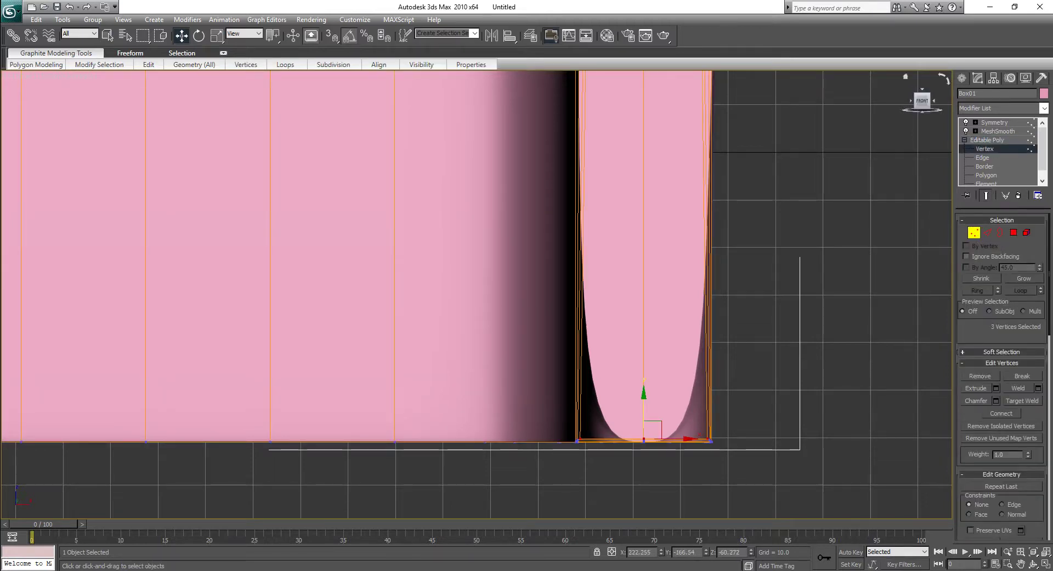
{"action": "scroll", "coordinate": [642, 351], "scroll_direction": "up", "scroll_amount": 3}
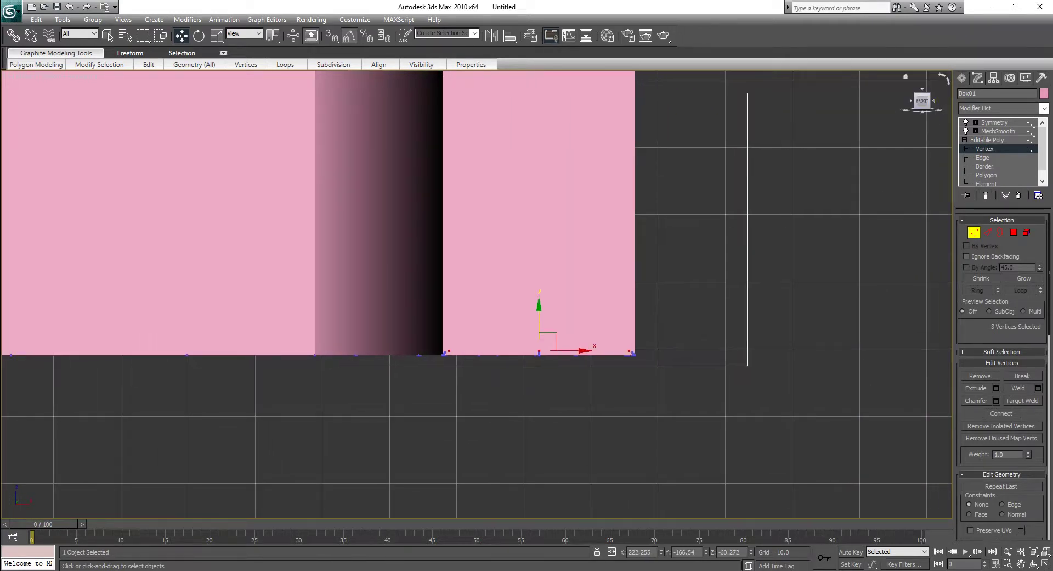
{"action": "left_click", "coordinate": [939, 101]}
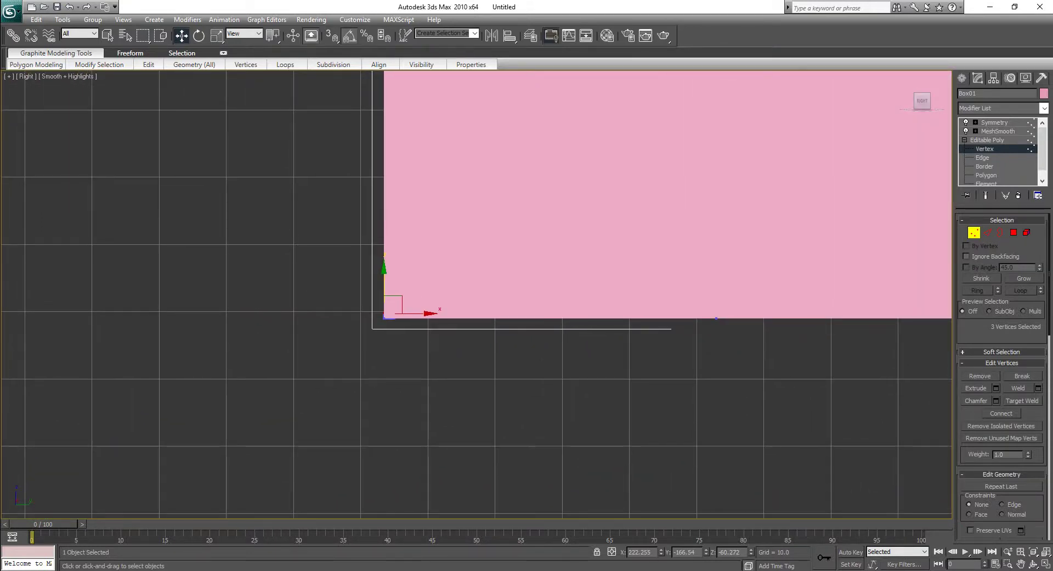
{"action": "left_click", "coordinate": [68, 76]}
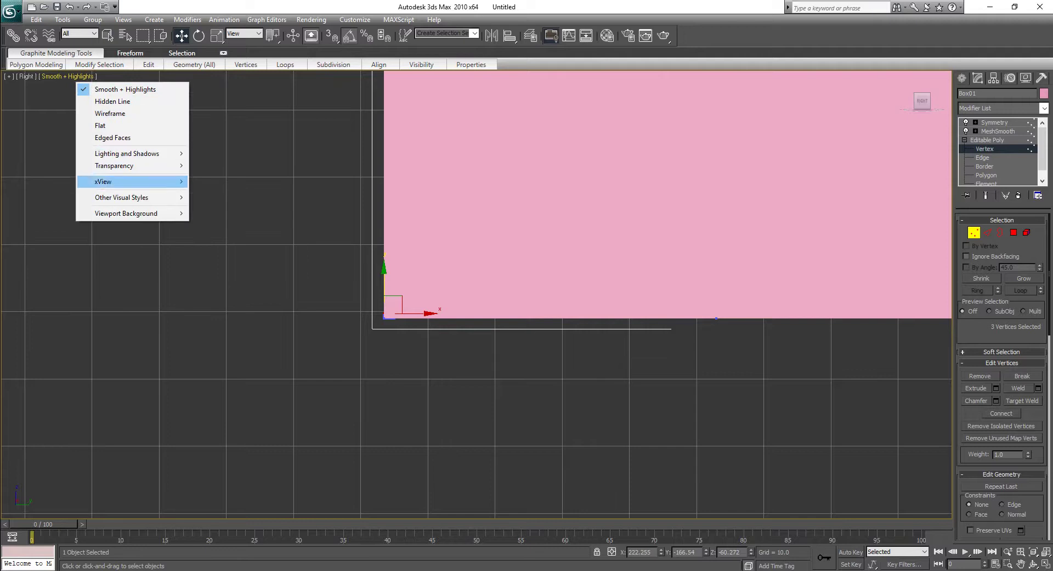
{"action": "left_click", "coordinate": [112, 100]}
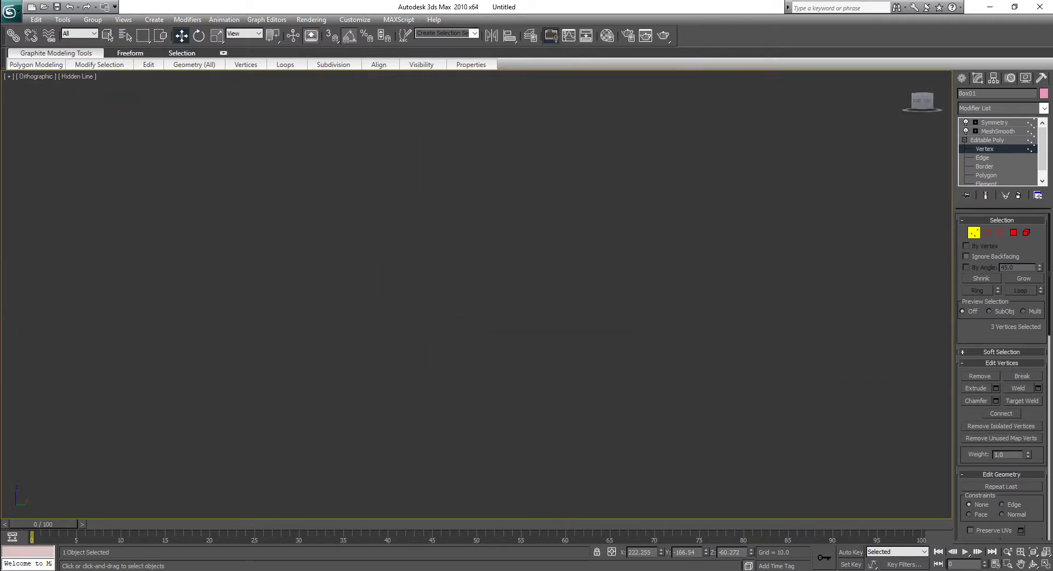
{"action": "key", "text": "z"}
{"action": "scroll", "coordinate": [719, 301], "scroll_direction": "up", "scroll_amount": 6}
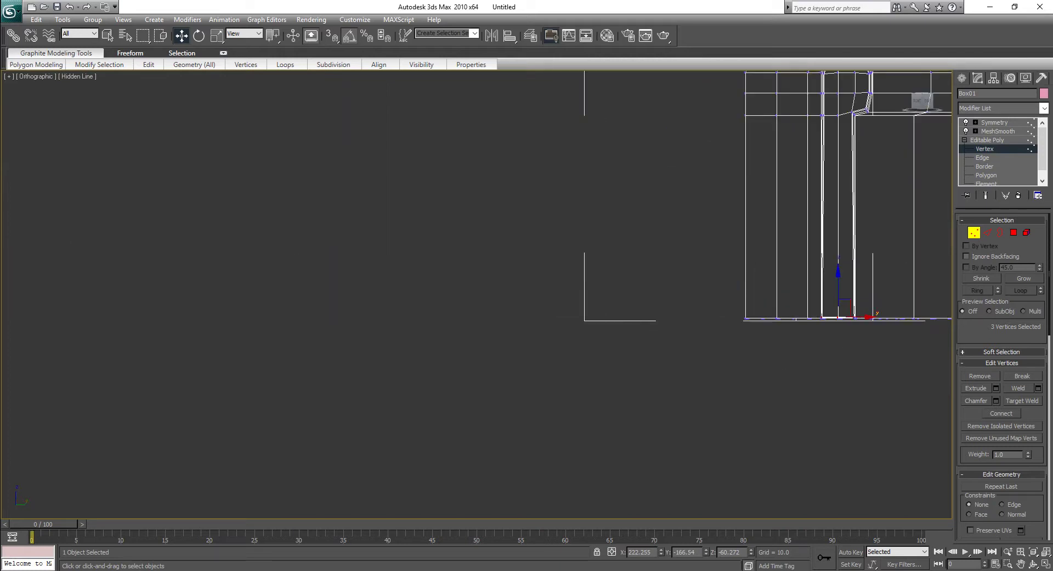
{"action": "scroll", "coordinate": [484, 297], "scroll_direction": "up", "scroll_amount": 9}
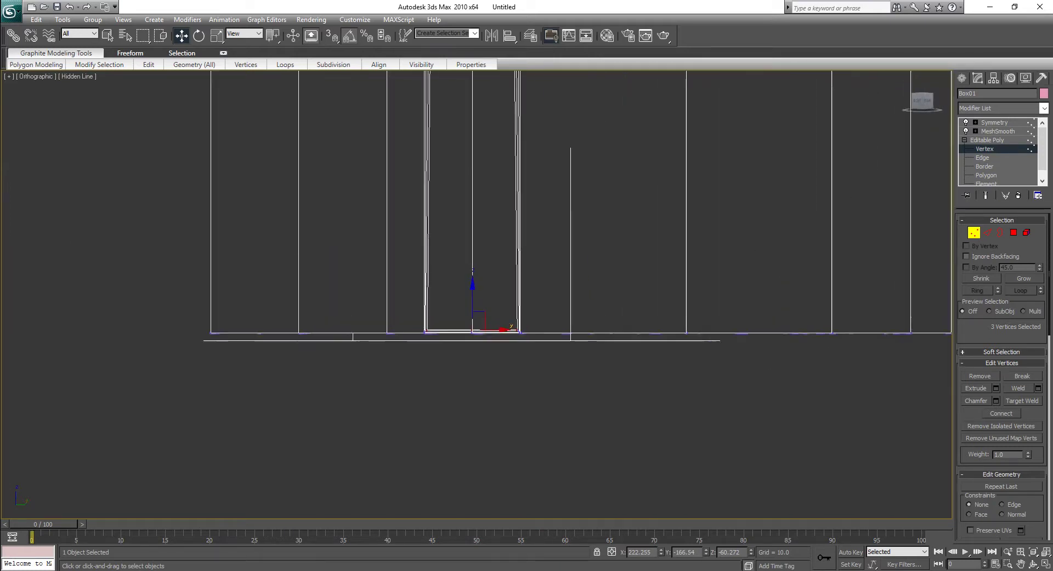
{"action": "middle_click_drag", "start_coordinate": [485, 298], "coordinate": [359, 208]}
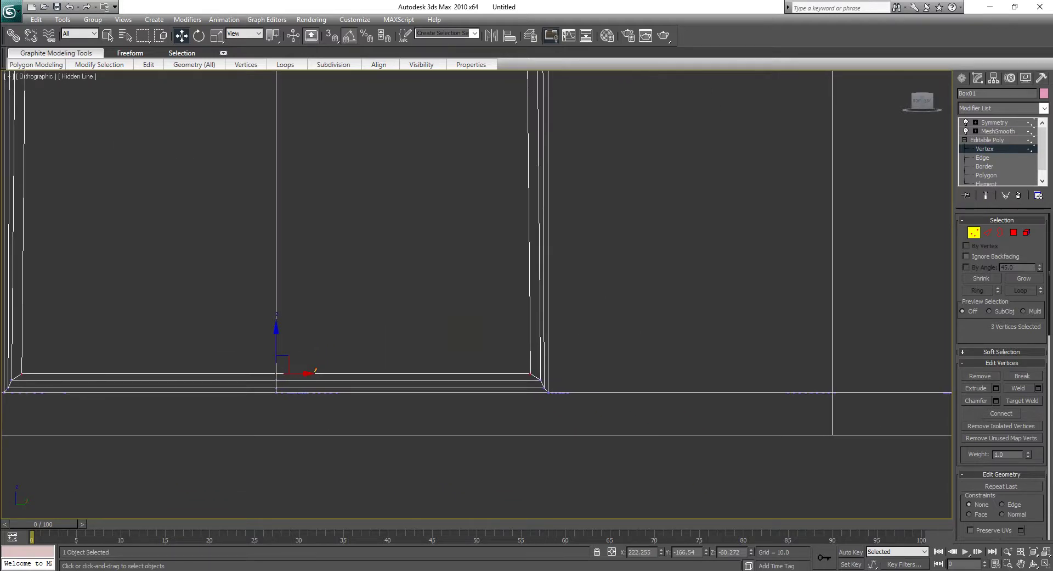
Step: Try to cut an edge along the armrest's outer side, just above its bottom edge, in the Right view
{"action": "scroll", "coordinate": [1001, 329], "scroll_direction": "down", "scroll_amount": 4}
{"action": "left_click", "coordinate": [1022, 463]}
{"action": "scroll", "coordinate": [486, 302], "scroll_direction": "up", "scroll_amount": 2}
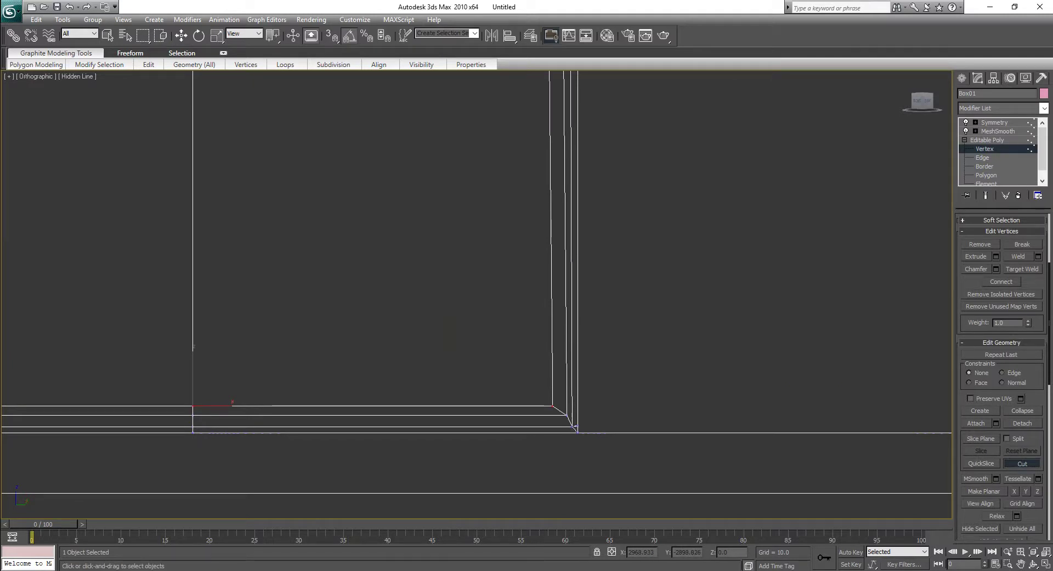
{"action": "scroll", "coordinate": [477, 294], "scroll_direction": "down", "scroll_amount": 5}
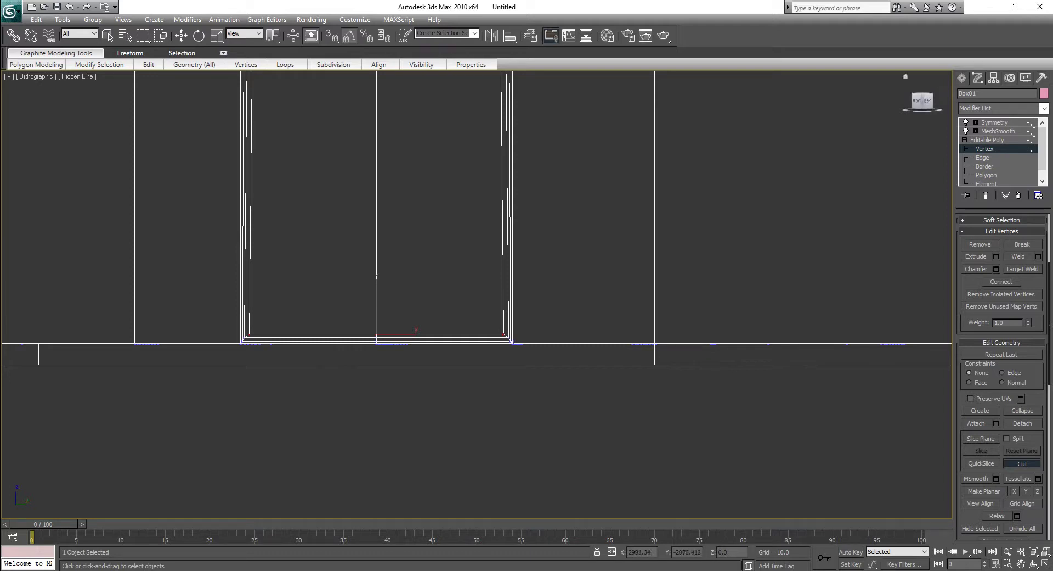
{"action": "left_click", "coordinate": [927, 101]}
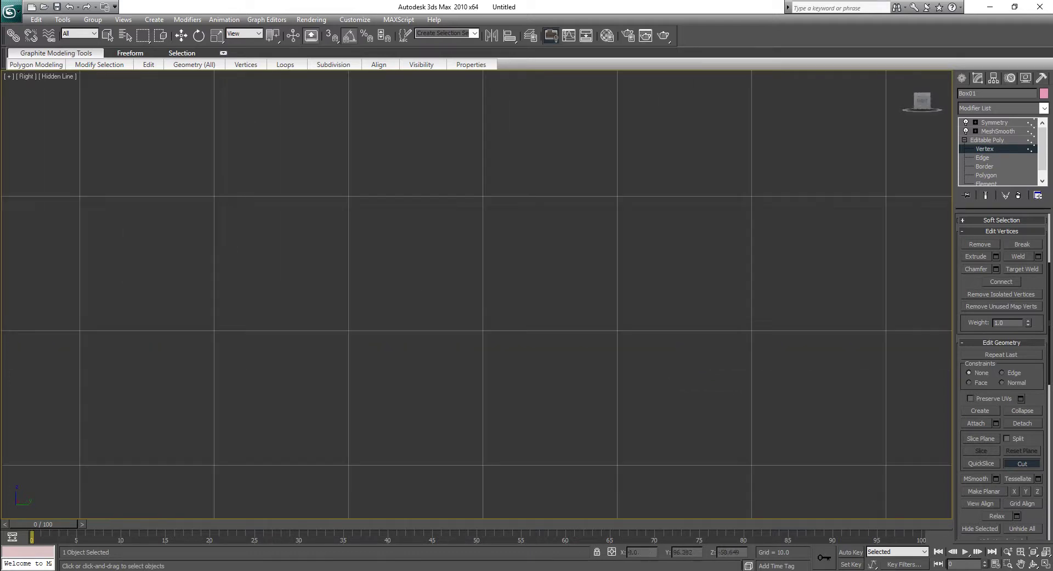
{"action": "scroll", "coordinate": [436, 399], "scroll_direction": "up", "scroll_amount": 5}
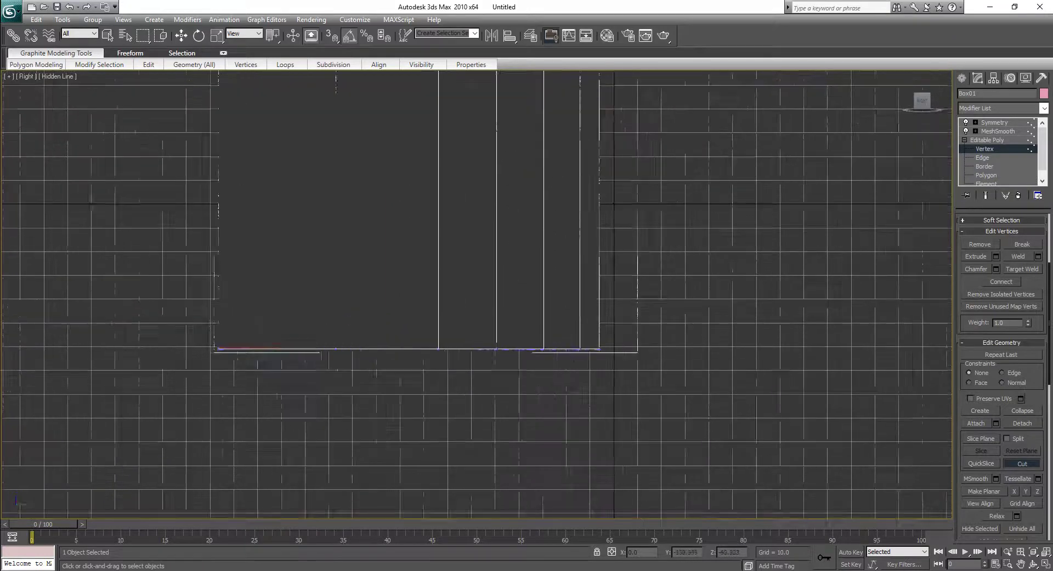
{"action": "scroll", "coordinate": [436, 398], "scroll_direction": "down", "scroll_amount": 4}
{"action": "middle_click_drag", "start_coordinate": [436, 398], "coordinate": [589, 363]}
{"action": "scroll", "coordinate": [455, 294], "scroll_direction": "up", "scroll_amount": 2}
{"action": "left_click", "coordinate": [147, 406]}
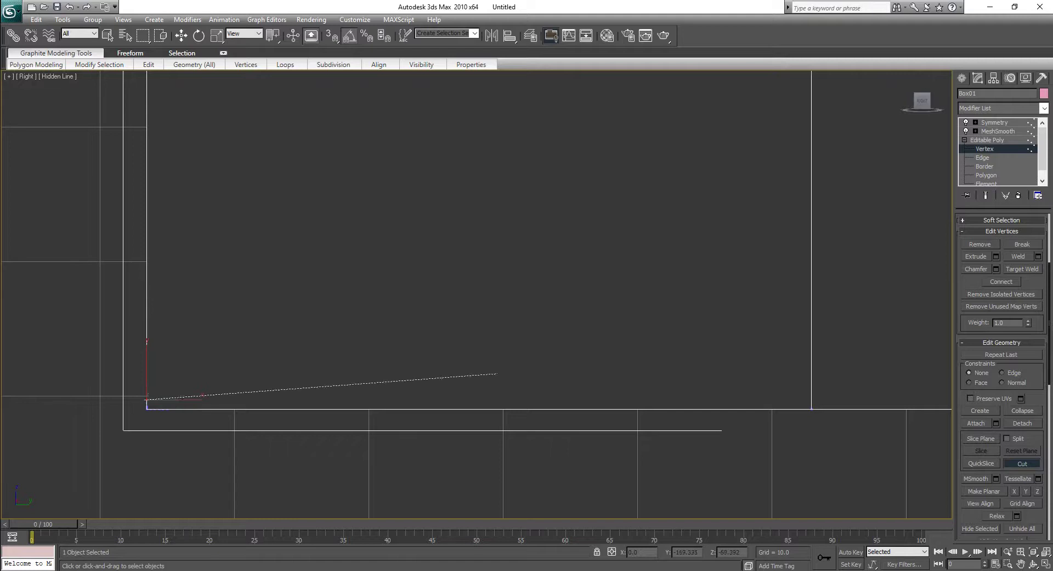
{"action": "scroll", "coordinate": [468, 428], "scroll_direction": "down", "scroll_amount": 3}
{"action": "middle_click_drag", "start_coordinate": [468, 427], "coordinate": [520, 346]}
{"action": "scroll", "coordinate": [455, 292], "scroll_direction": "up", "scroll_amount": 3}
{"action": "scroll", "coordinate": [455, 292], "scroll_direction": "down", "scroll_amount": 3}
{"action": "middle_click_drag", "start_coordinate": [455, 292], "coordinate": [77, 313]}
{"action": "scroll", "coordinate": [434, 313], "scroll_direction": "up", "scroll_amount": 3}
{"action": "left_click", "coordinate": [682, 366]}
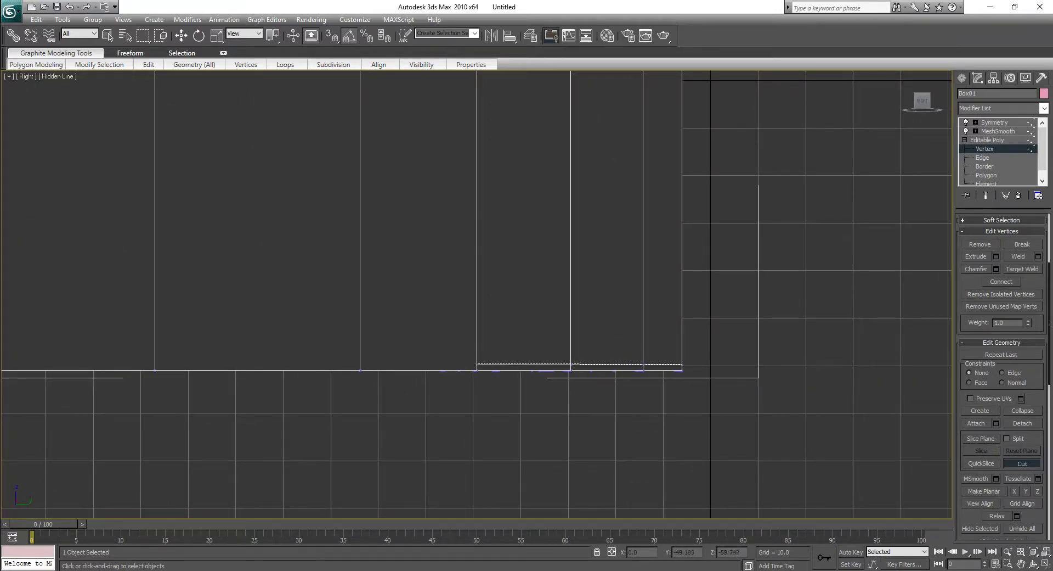
{"action": "scroll", "coordinate": [311, 233], "scroll_direction": "down", "scroll_amount": 2}
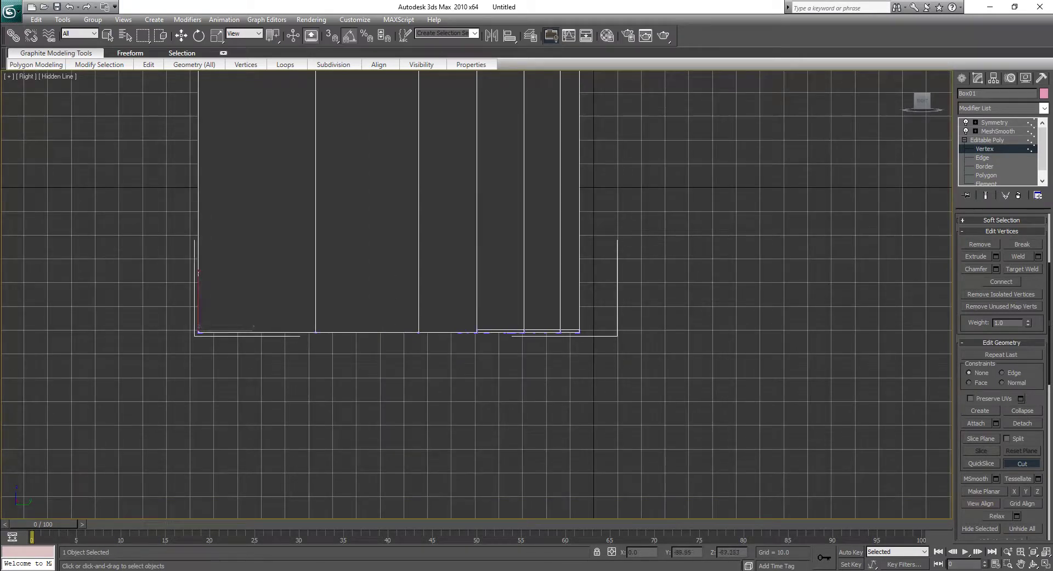
{"action": "middle_click_drag", "start_coordinate": [477, 294], "coordinate": [565, 357]}
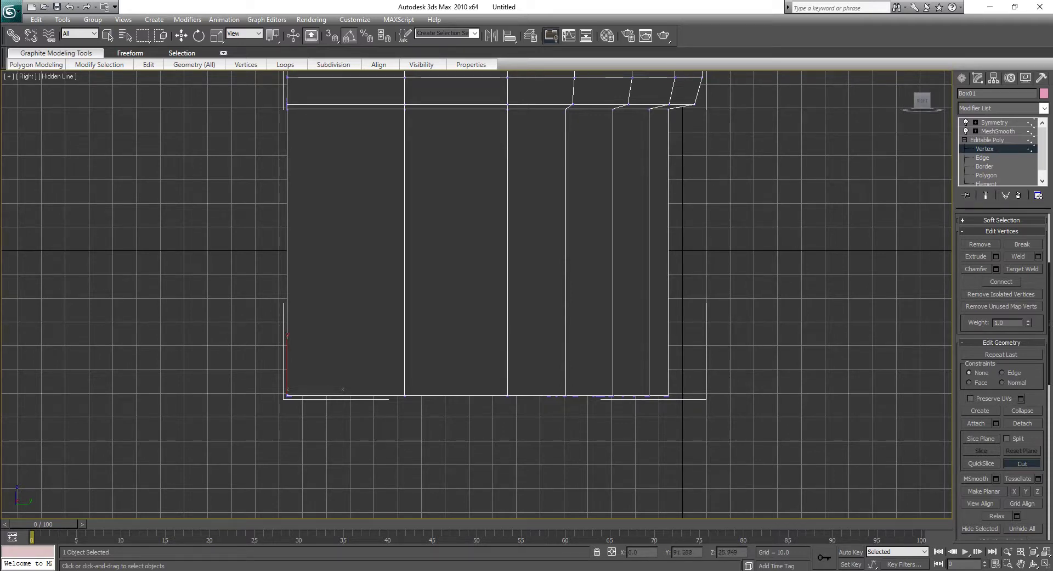
Step: Select the vertical edges of the sofa's lower body, leaving out the ones at the armrest's front face
{"action": "key", "text": "1"}
{"action": "key", "text": "r"}
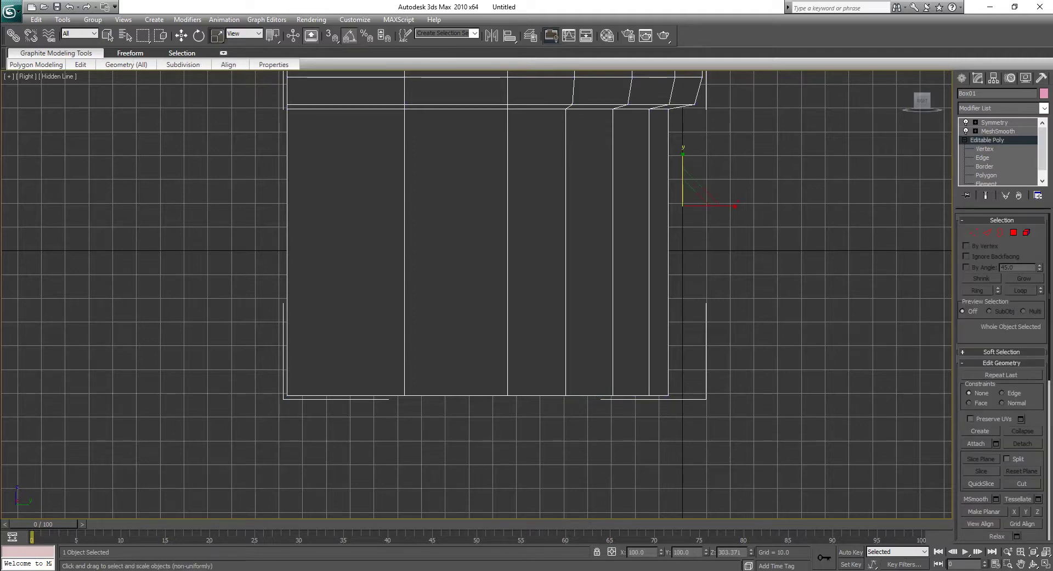
{"action": "key", "text": "2"}
{"action": "left_click_drag", "start_coordinate": [765, 325], "coordinate": [351, 300]}
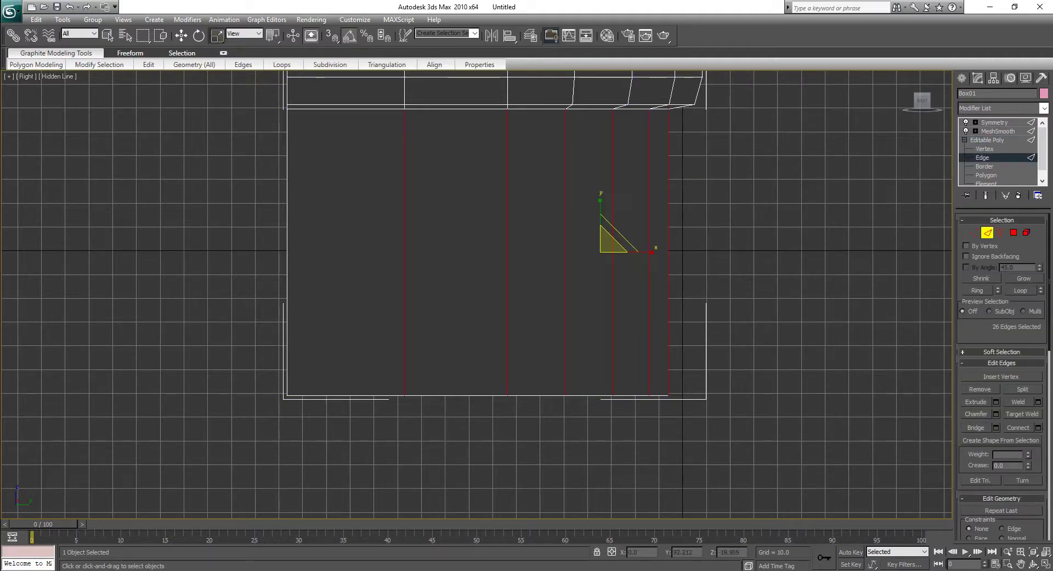
{"action": "left_click", "coordinate": [1018, 427]}
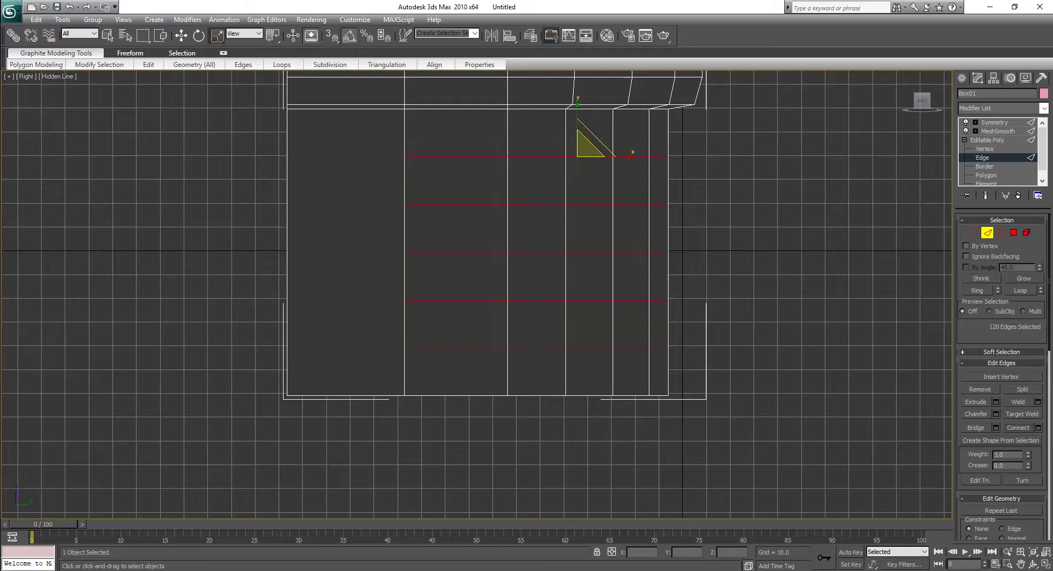
{"action": "left_click", "coordinate": [1038, 428]}
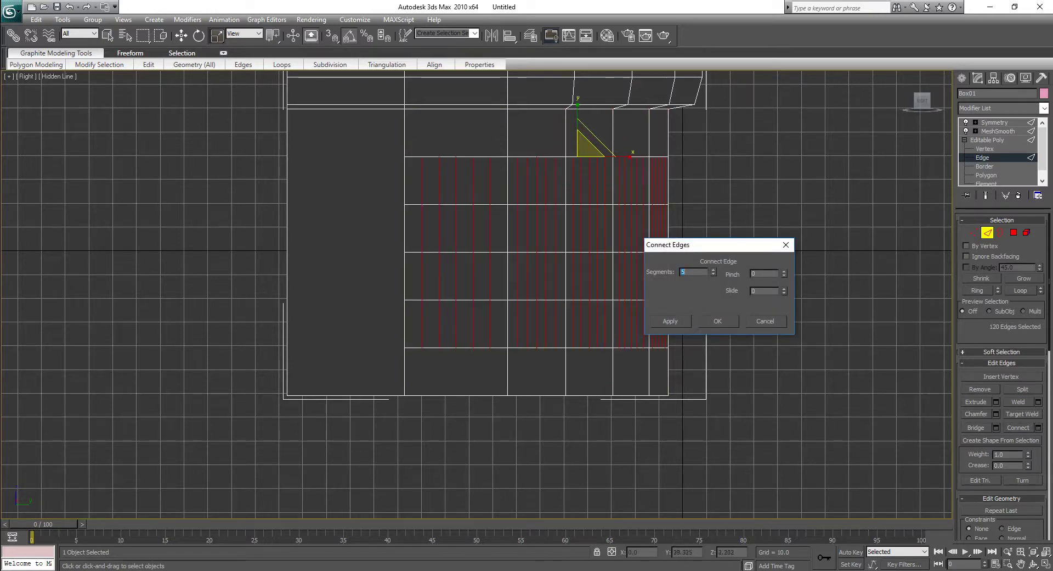
{"action": "left_click", "coordinate": [787, 245]}
{"action": "key", "text": "ctrl+z"}
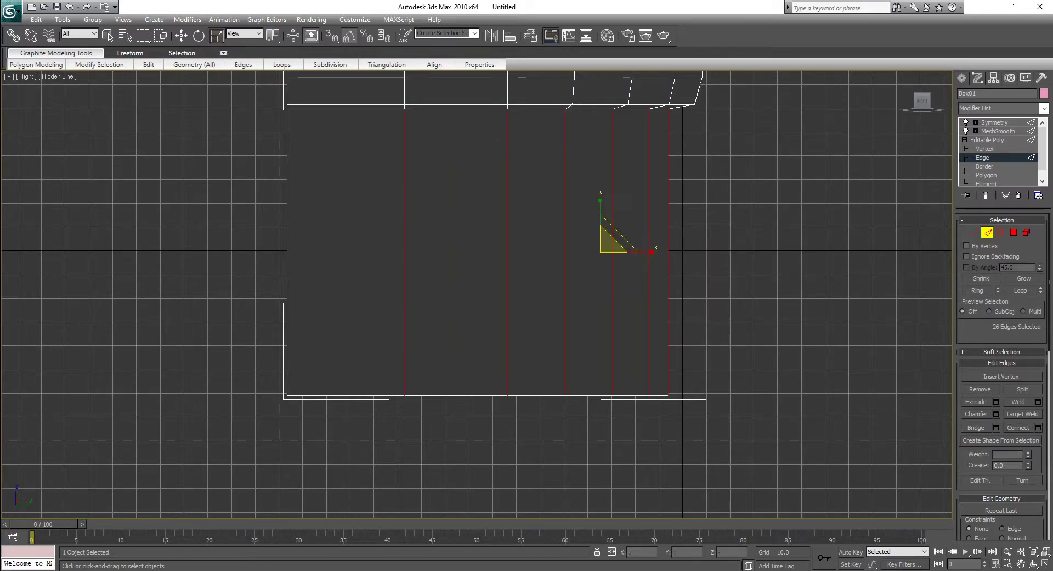
Step: Connect the selected vertical edges with 1 segment and move the new edge row down, just above the sofa's bottom edge
{"action": "left_click", "coordinate": [1038, 427]}
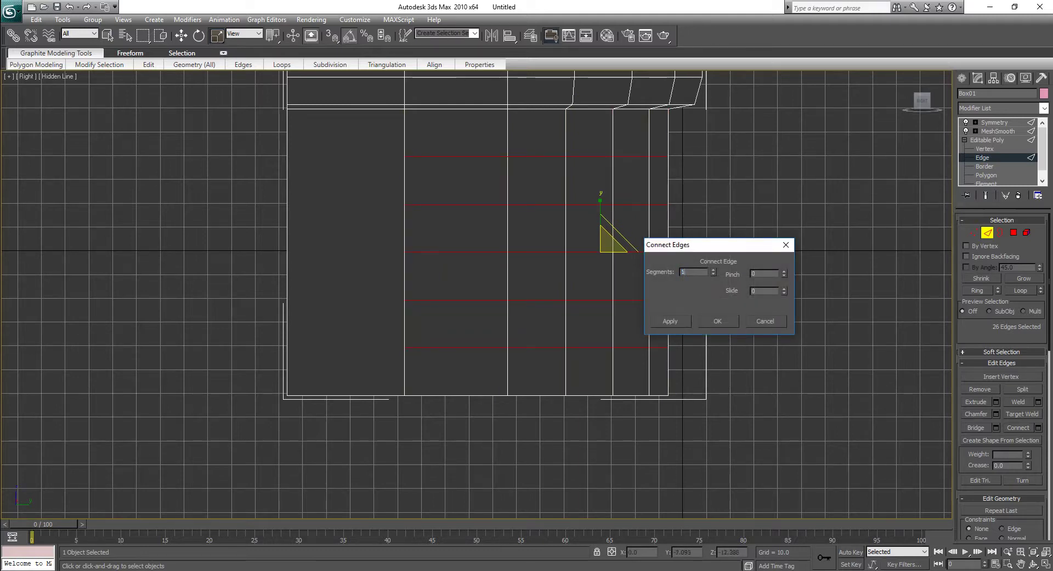
{"action": "left_click", "coordinate": [718, 321]}
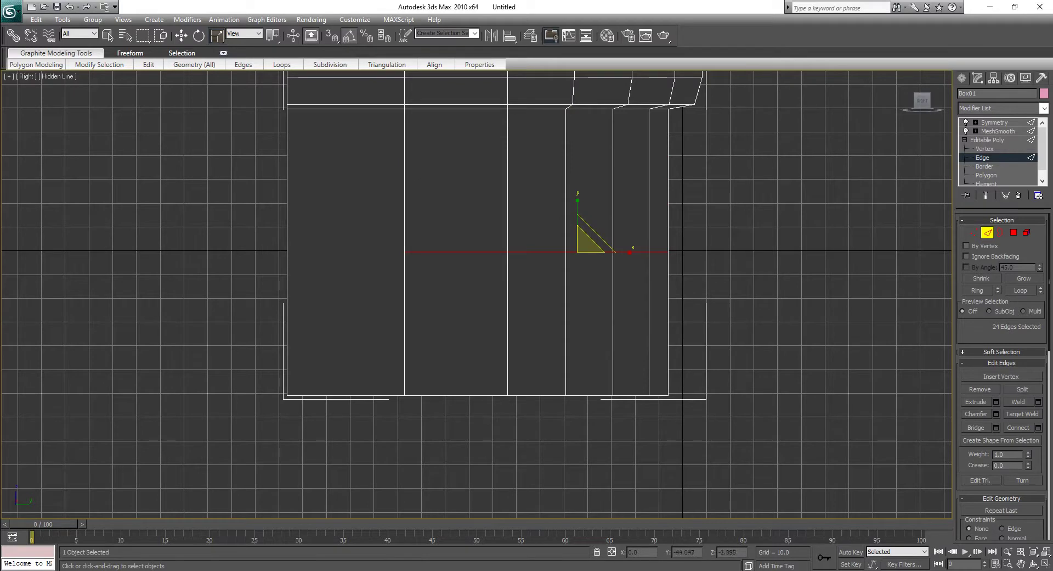
{"action": "right_click", "coordinate": [598, 252]}
{"action": "left_click", "coordinate": [620, 260]}
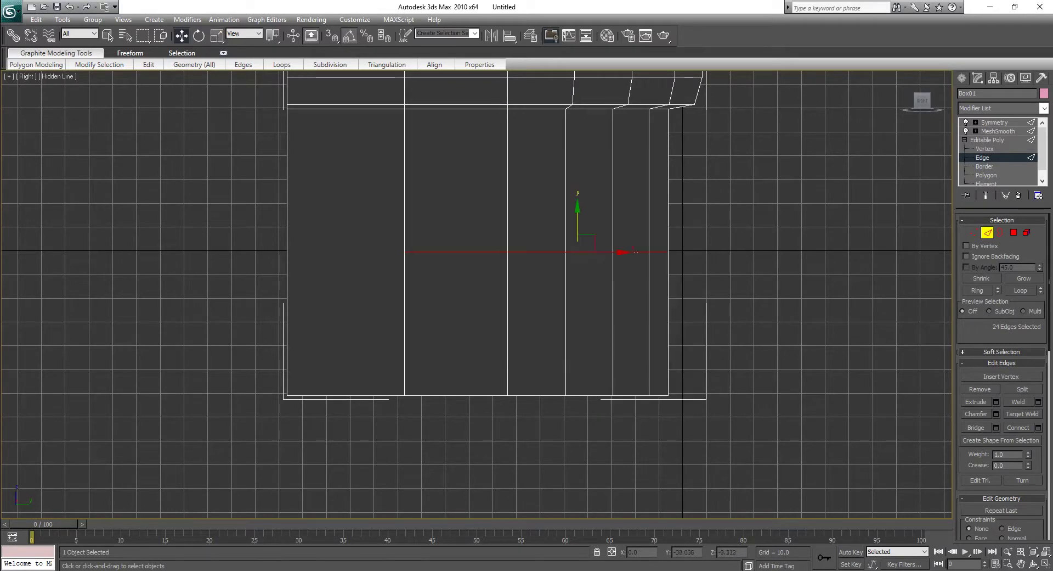
{"action": "left_click_drag", "start_coordinate": [577, 219], "coordinate": [577, 362]}
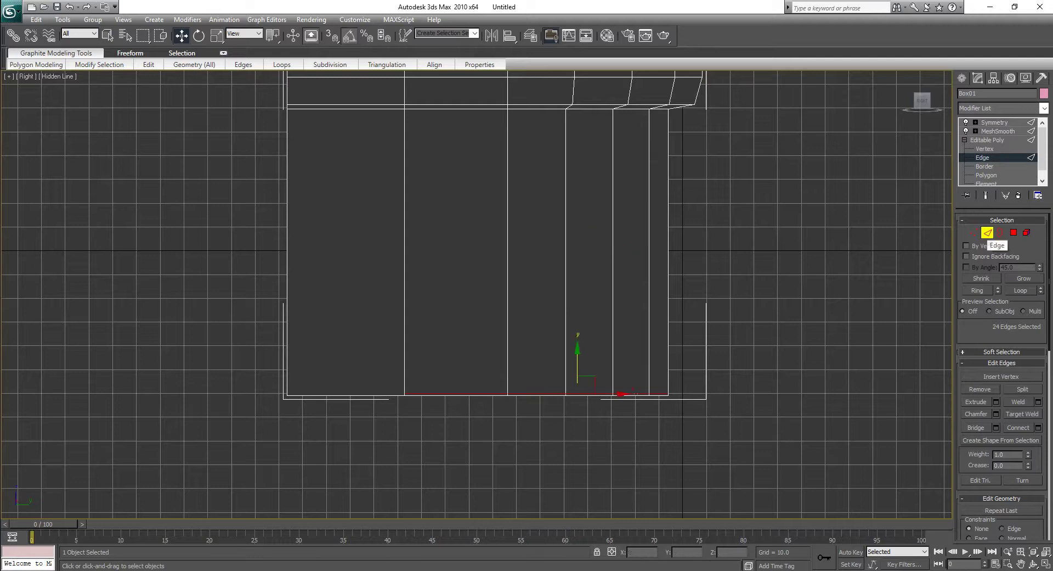
Step: Cut an edge across the armrest's outer side, from the front end of the bottom edge row to the front face's edge
{"action": "left_click", "coordinate": [974, 233]}
{"action": "scroll", "coordinate": [377, 247], "scroll_direction": "up", "scroll_amount": 5}
{"action": "scroll", "coordinate": [475, 290], "scroll_direction": "down", "scroll_amount": 4}
{"action": "middle_click_drag", "start_coordinate": [474, 290], "coordinate": [502, 279]}
{"action": "scroll", "coordinate": [475, 290], "scroll_direction": "up", "scroll_amount": 2}
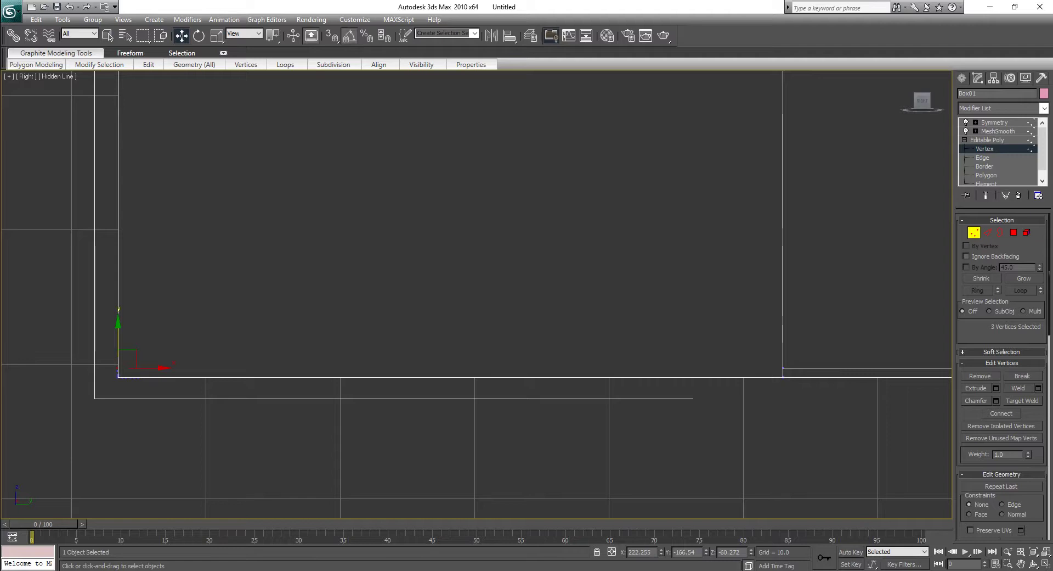
{"action": "scroll", "coordinate": [1002, 384], "scroll_direction": "down", "scroll_amount": 5}
{"action": "left_click", "coordinate": [1023, 479]}
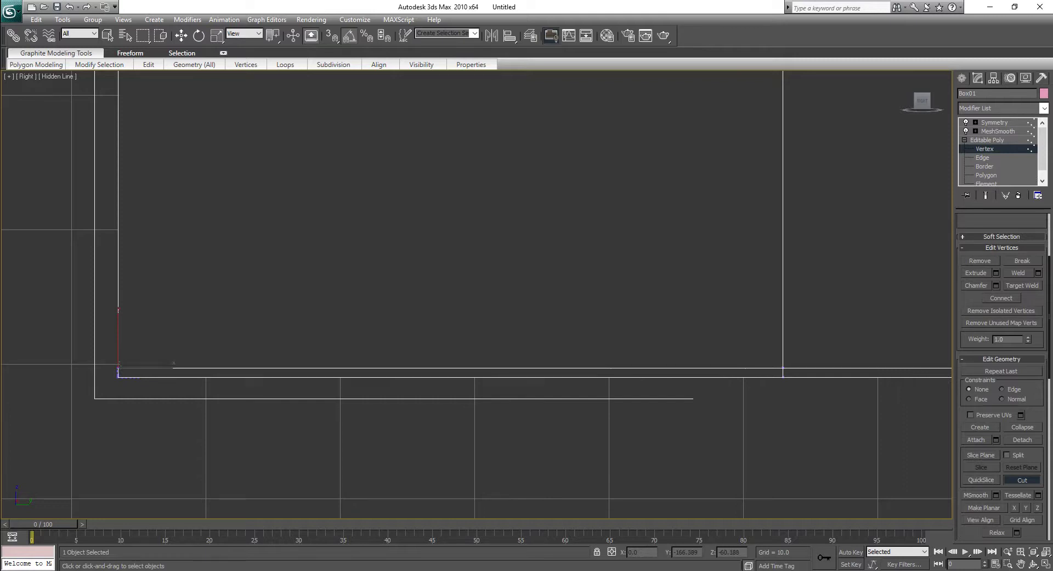
Step: Cut a matching edge on the armrest's inner side, from the end of the bottom edge row to the front face, with Smooth + Highlights shading
{"action": "left_click_drag", "start_coordinate": [922, 100], "coordinate": [899, 93]}
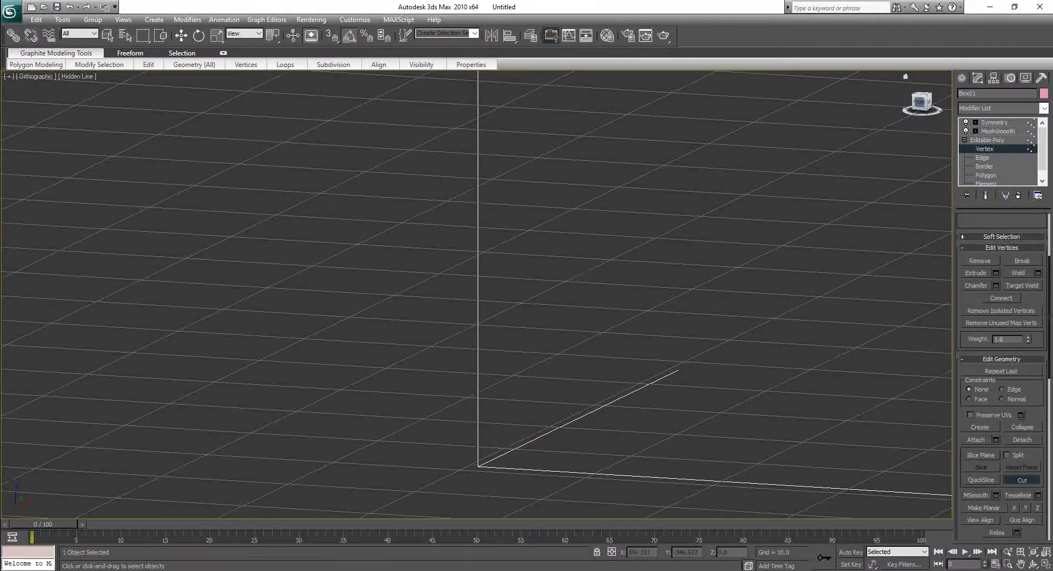
{"action": "key", "text": "f"}
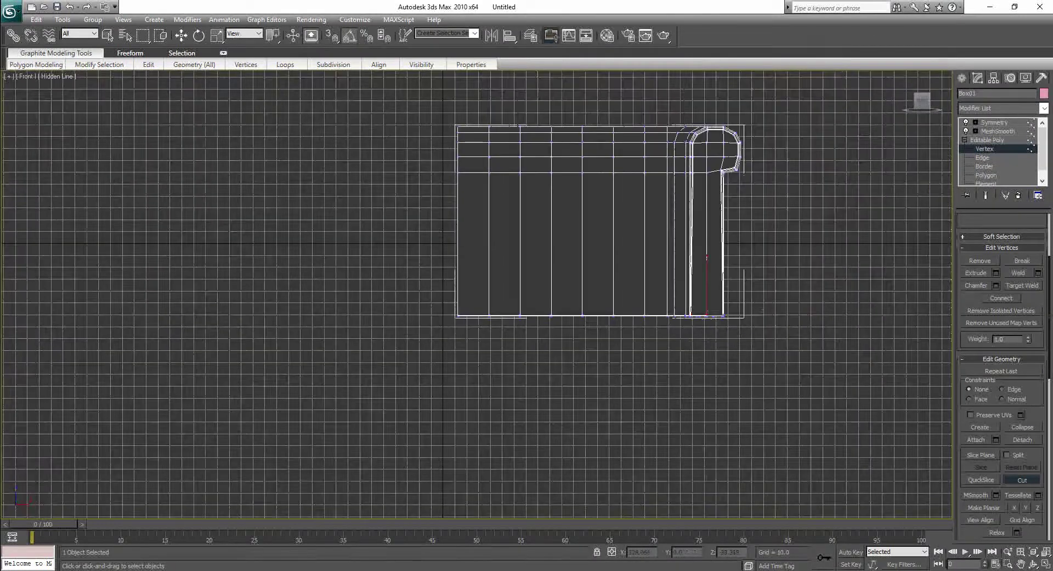
{"action": "key", "text": "l"}
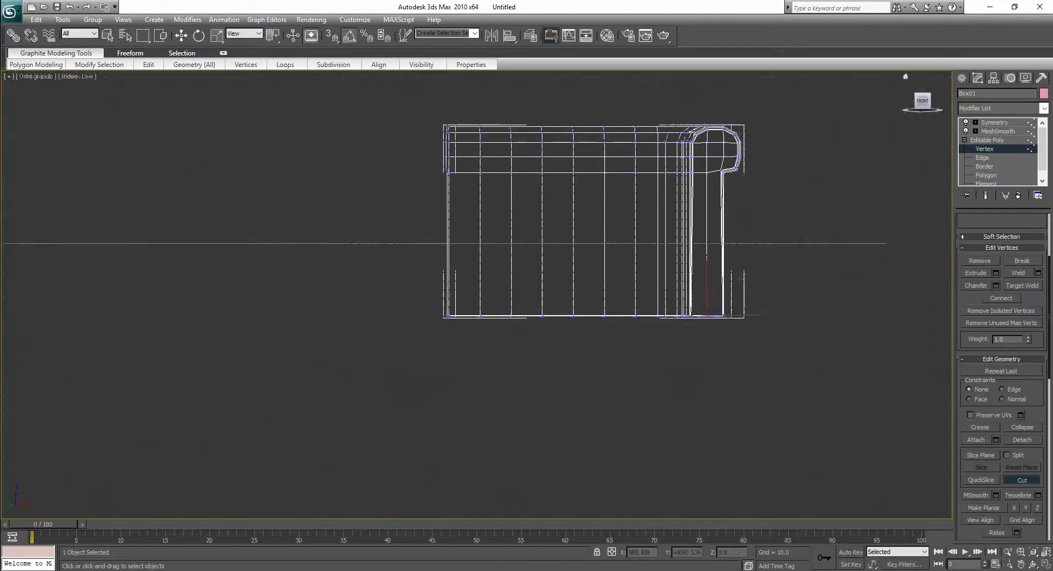
{"action": "scroll", "coordinate": [53, 338], "scroll_direction": "up", "scroll_amount": 3}
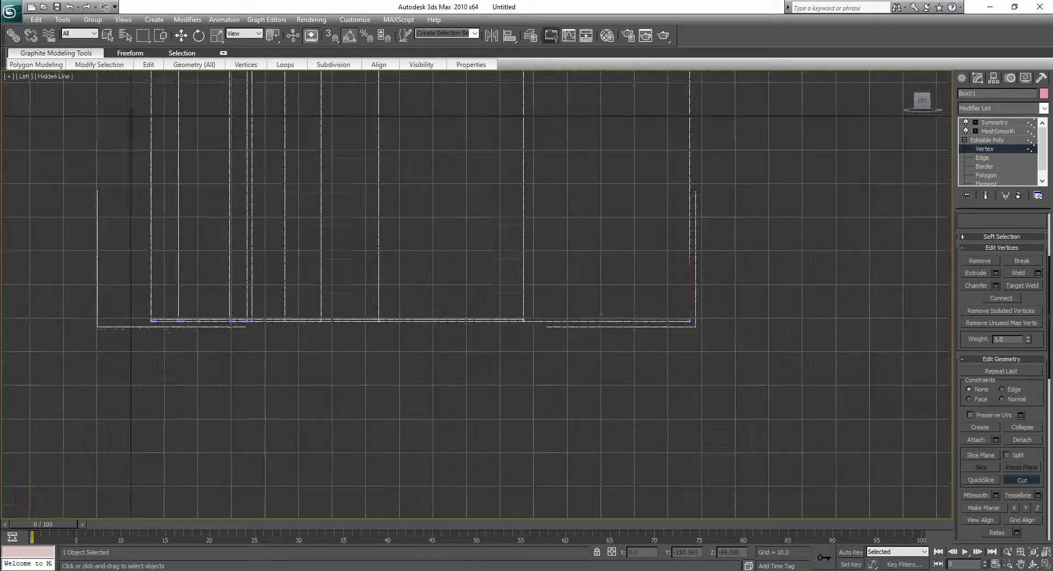
{"action": "scroll", "coordinate": [497, 238], "scroll_direction": "up", "scroll_amount": 6}
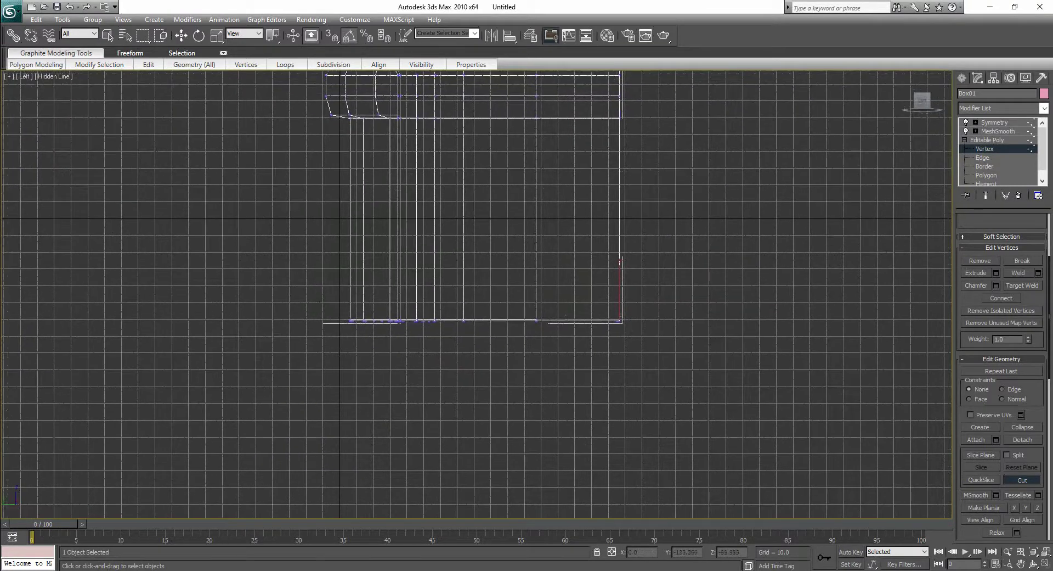
{"action": "middle_click_drag", "start_coordinate": [713, 329], "coordinate": [252, 219]}
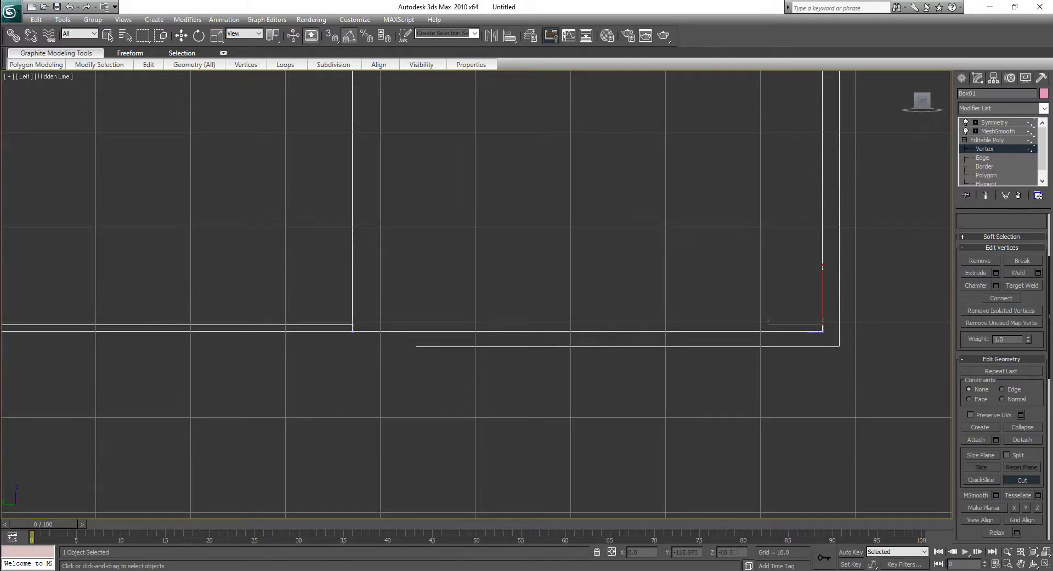
{"action": "left_click", "coordinate": [352, 326]}
{"action": "left_click", "coordinate": [54, 76]}
{"action": "left_click", "coordinate": [69, 87]}
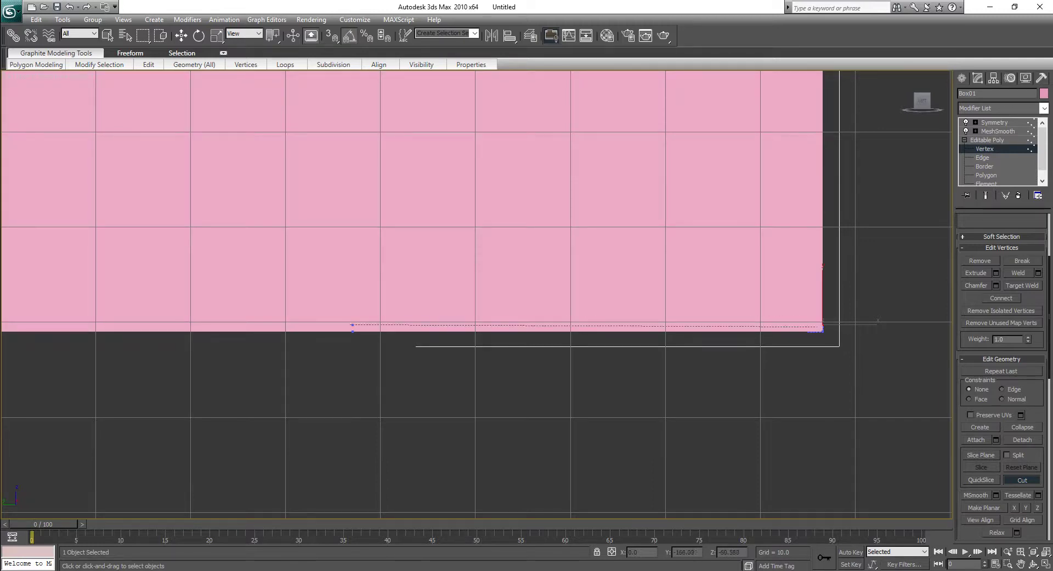
{"action": "scroll", "coordinate": [476, 294], "scroll_direction": "up", "scroll_amount": 3}
{"action": "scroll", "coordinate": [476, 294], "scroll_direction": "down", "scroll_amount": 2}
{"action": "scroll", "coordinate": [477, 294], "scroll_direction": "up", "scroll_amount": 2}
{"action": "scroll", "coordinate": [477, 294], "scroll_direction": "down", "scroll_amount": 2}
{"action": "scroll", "coordinate": [476, 294], "scroll_direction": "up", "scroll_amount": 3}
{"action": "middle_click_drag", "start_coordinate": [476, 294], "coordinate": [182, 262]}
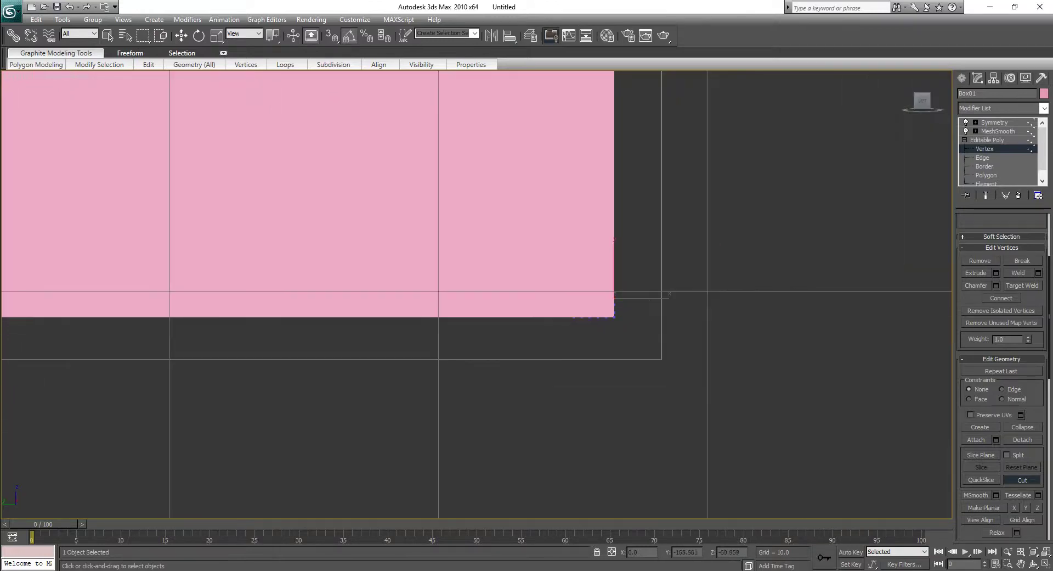
{"action": "scroll", "coordinate": [477, 294], "scroll_direction": "down", "scroll_amount": 3}
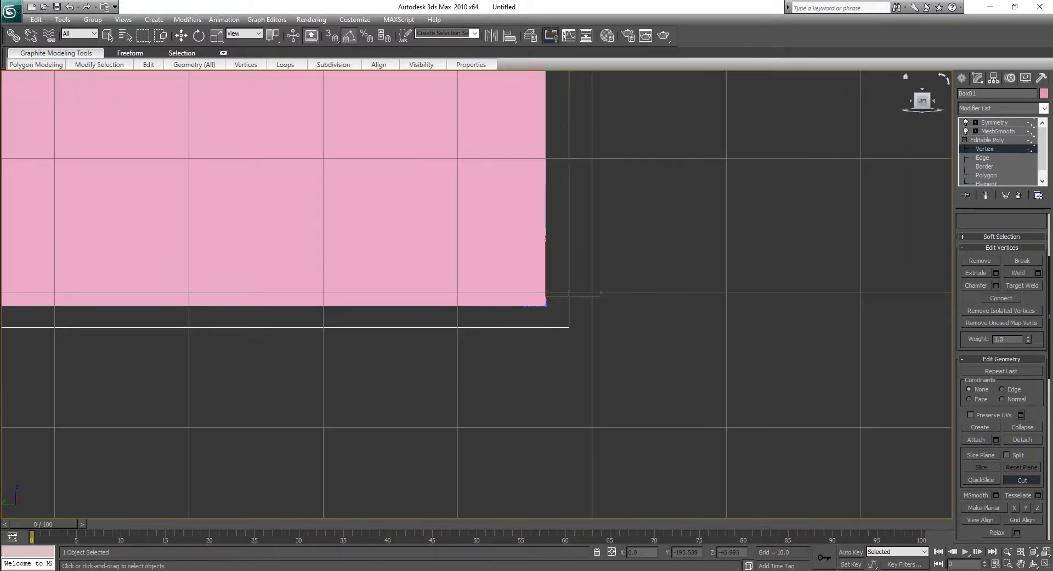
Step: Examine the new bottom edge row and the armrest's lower front corner from an angle with Hidden Line shading
{"action": "key", "text": "f"}
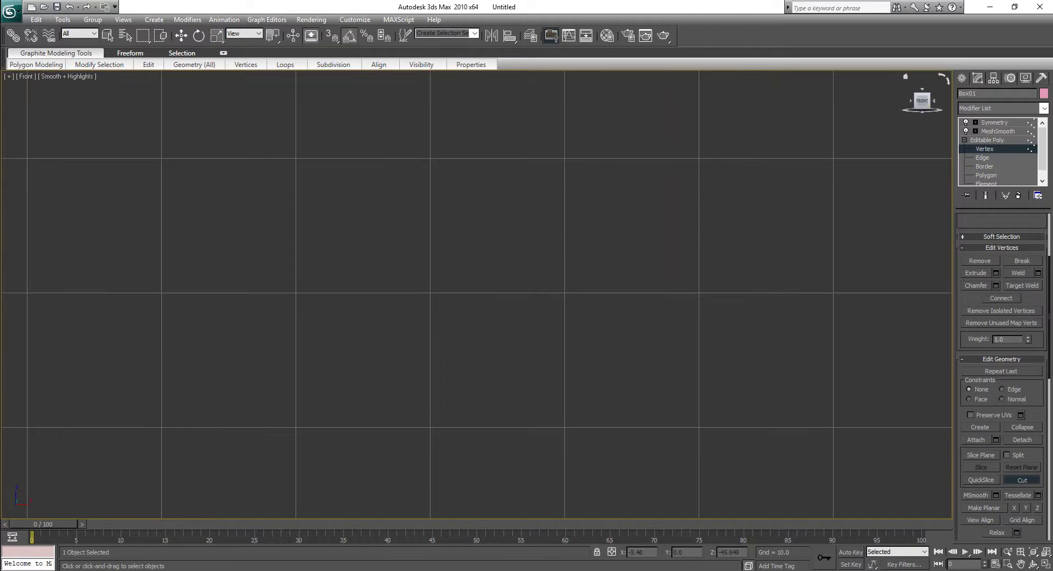
{"action": "middle_click_drag", "start_coordinate": [478, 294], "coordinate": [403, 247], "text": "alt"}
{"action": "scroll", "coordinate": [433, 249], "scroll_direction": "down", "scroll_amount": 3}
{"action": "scroll", "coordinate": [434, 249], "scroll_direction": "up", "scroll_amount": 3}
{"action": "scroll", "coordinate": [408, 249], "scroll_direction": "up", "scroll_amount": 3}
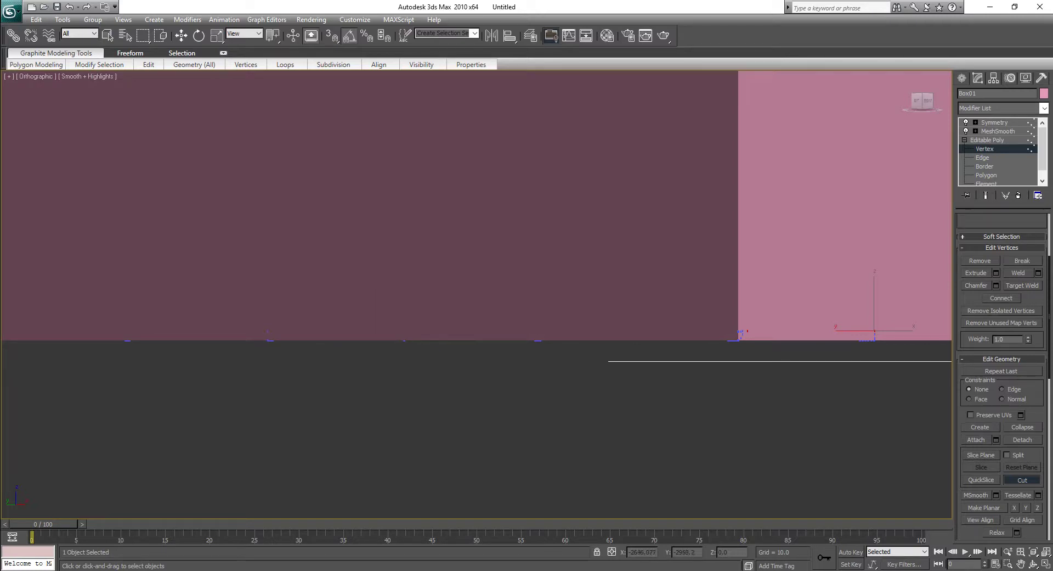
{"action": "left_click", "coordinate": [88, 76]}
{"action": "left_click", "coordinate": [126, 102]}
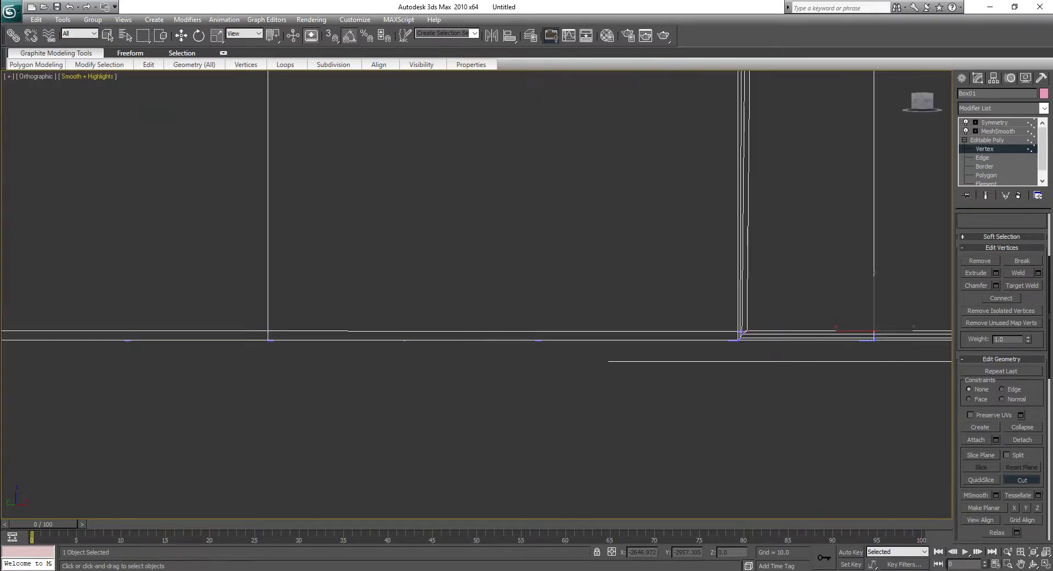
{"action": "scroll", "coordinate": [949, 428], "scroll_direction": "down", "scroll_amount": 2}
{"action": "scroll", "coordinate": [449, 291], "scroll_direction": "down", "scroll_amount": 2}
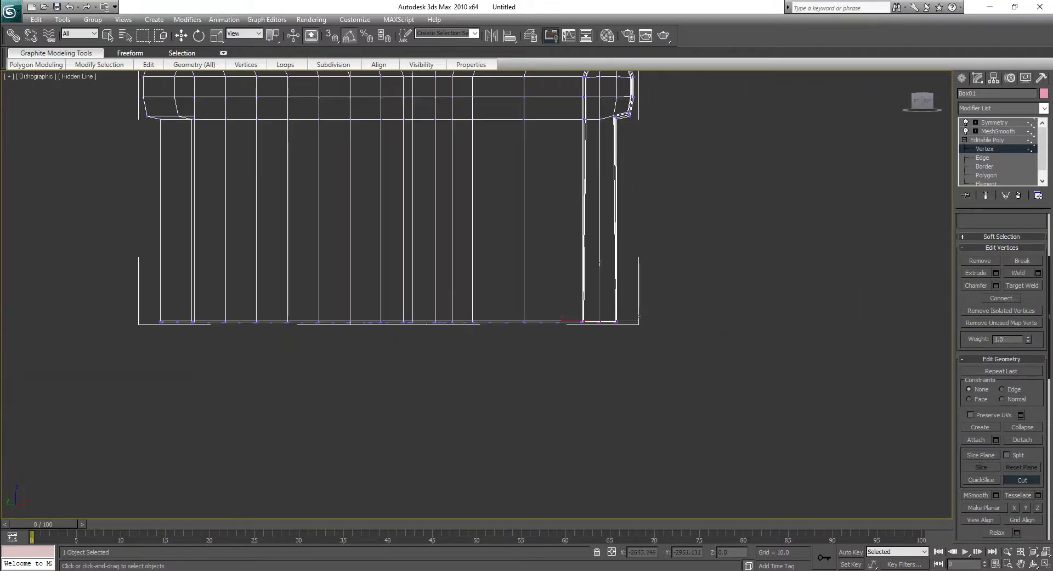
{"action": "middle_click_drag", "start_coordinate": [449, 291], "coordinate": [428, 323]}
Step: Show the smoothed end result with Smooth + Highlights shading and examine the armrest's lower front corners in the Front view
{"action": "key", "text": "1"}
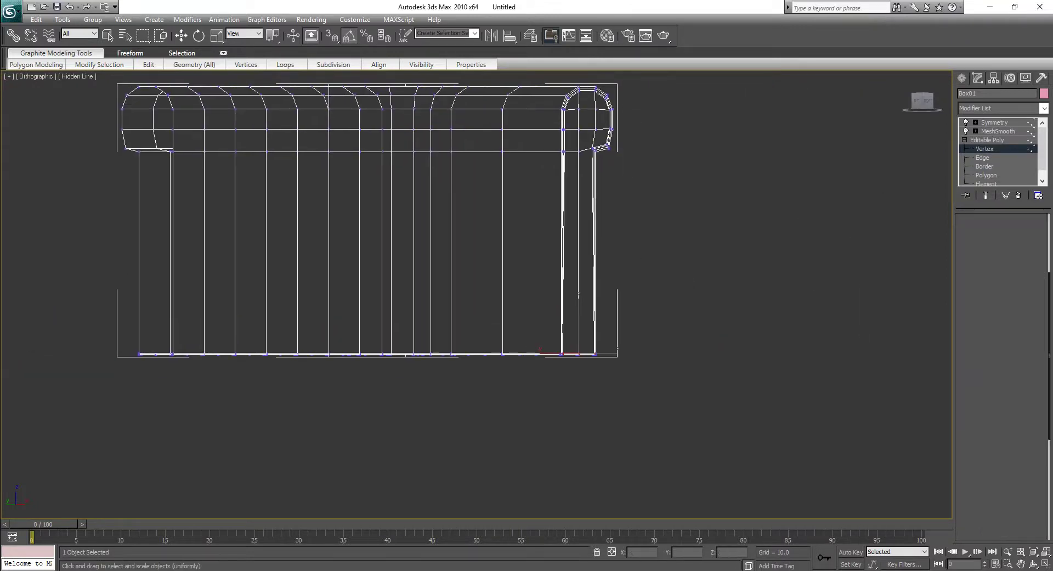
{"action": "key", "text": "r"}
{"action": "left_click", "coordinate": [985, 195]}
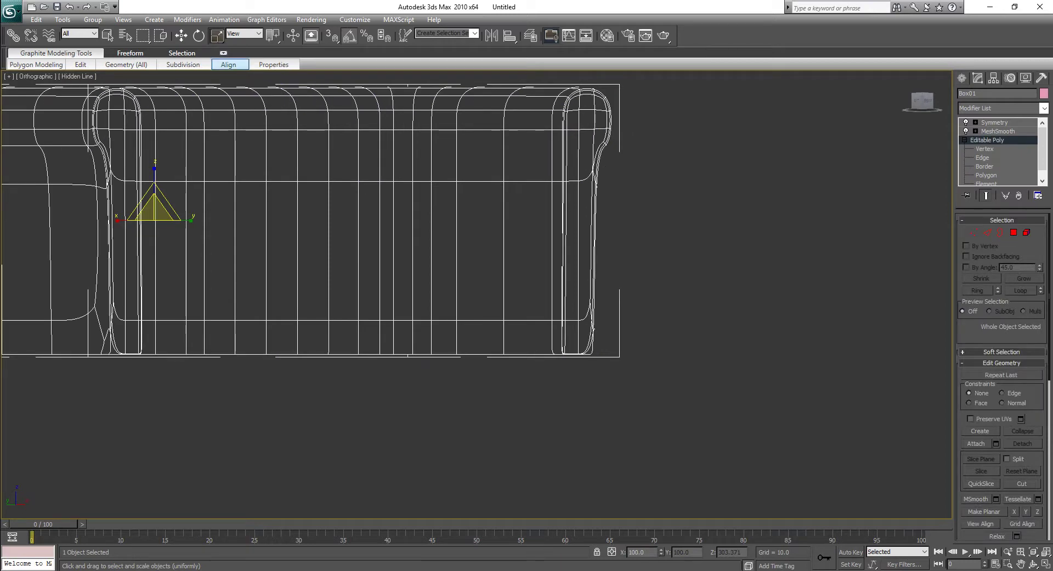
{"action": "left_click", "coordinate": [77, 76]}
{"action": "left_click", "coordinate": [118, 86]}
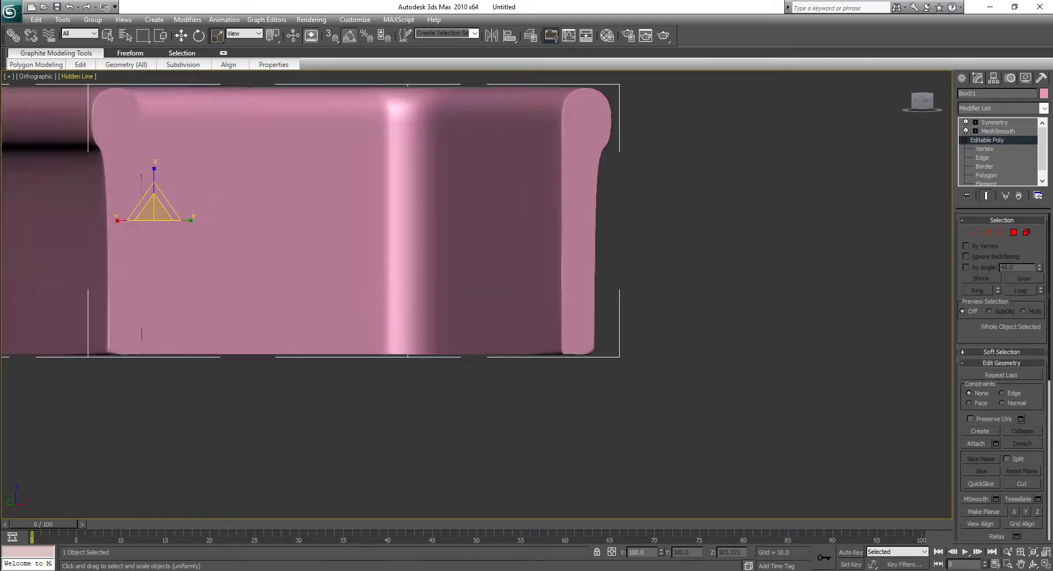
{"action": "key", "text": "z"}
{"action": "key", "text": "f"}
{"action": "key", "text": "z"}
{"action": "scroll", "coordinate": [927, 469], "scroll_direction": "up", "scroll_amount": 5}
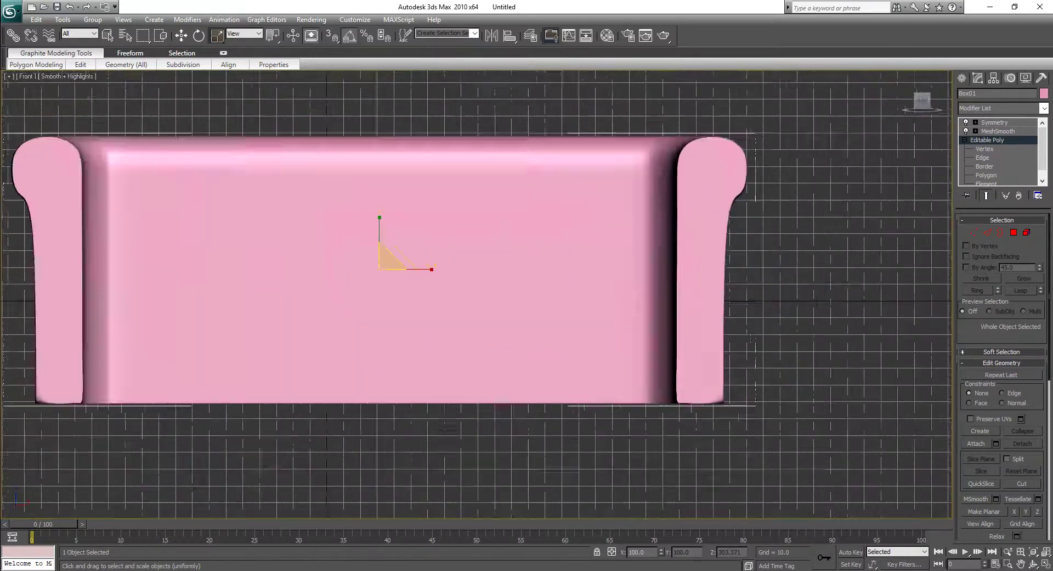
{"action": "scroll", "coordinate": [569, 291], "scroll_direction": "up", "scroll_amount": 6}
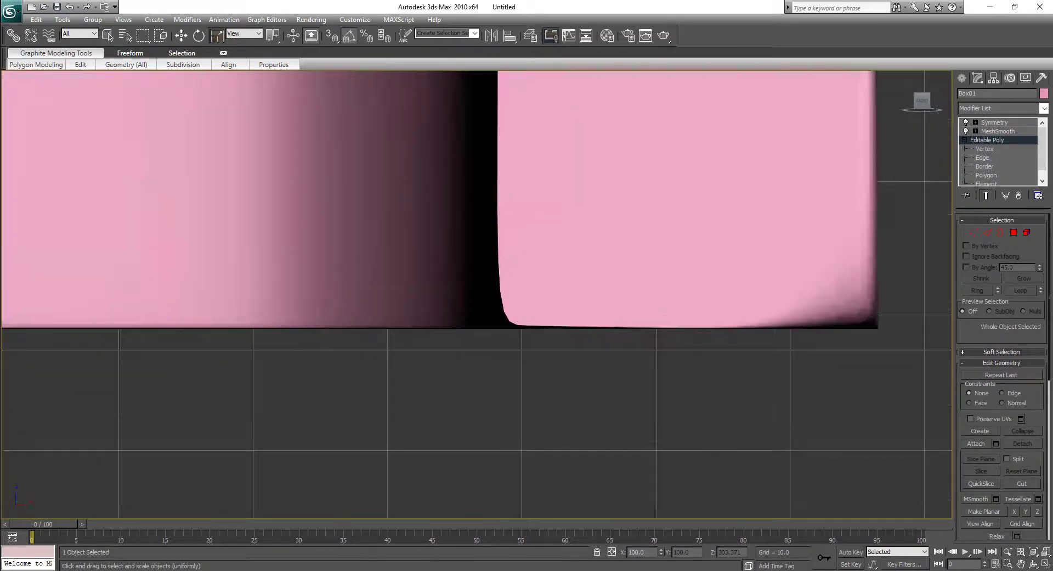
Step: Collapse the three nested corner vertices at the bottom outer corner of the sofa's right-hand armrest into one vertex
{"action": "left_click", "coordinate": [995, 123]}
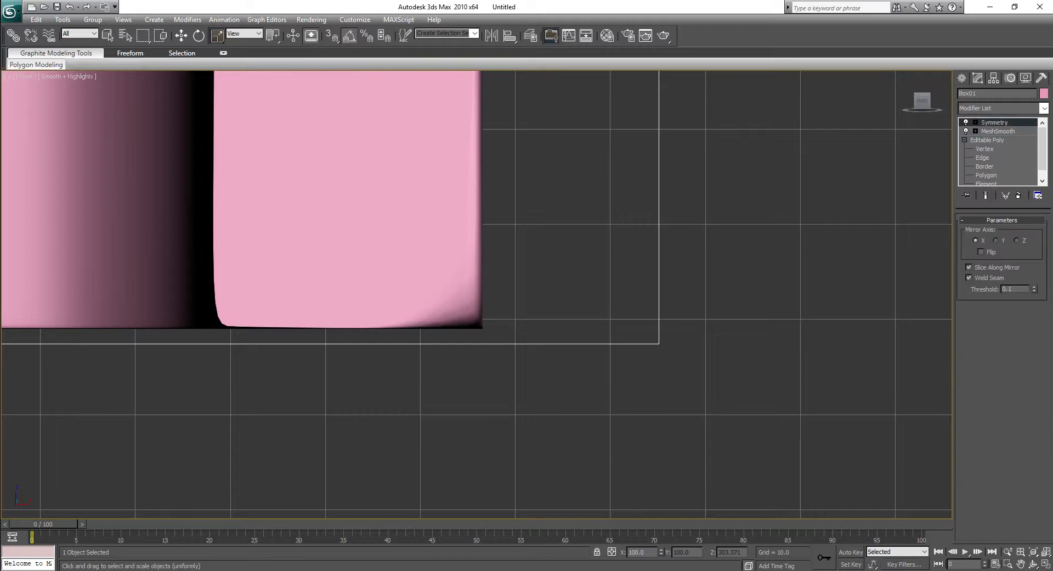
{"action": "left_click", "coordinate": [984, 149]}
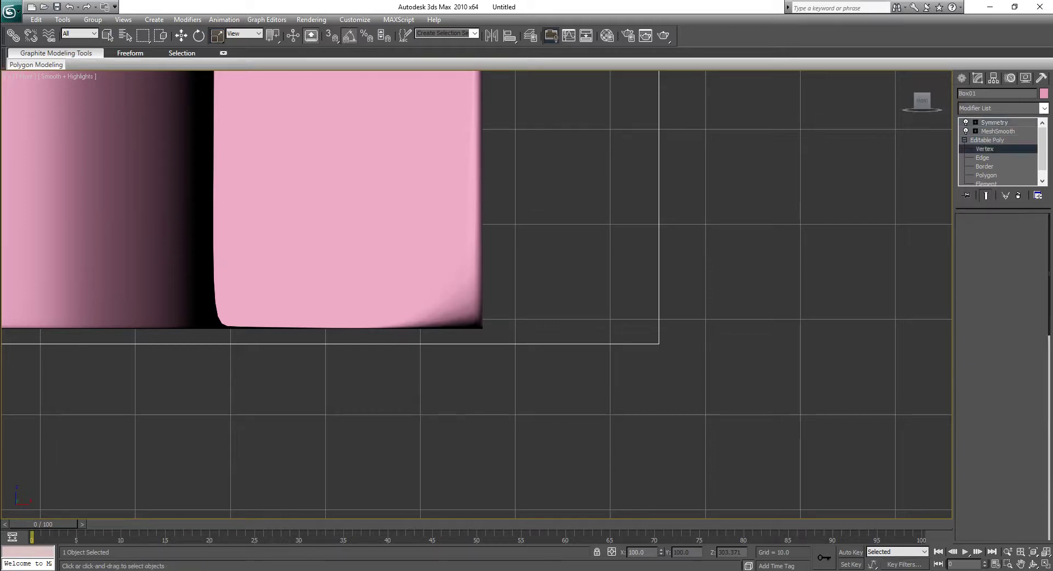
{"action": "scroll", "coordinate": [483, 288], "scroll_direction": "up", "scroll_amount": 5}
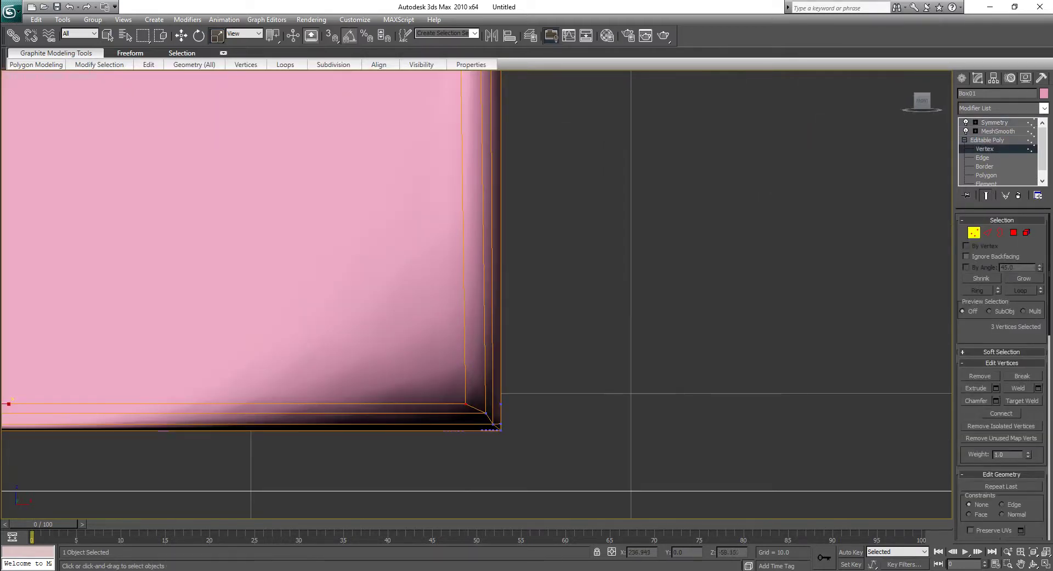
{"action": "scroll", "coordinate": [477, 298], "scroll_direction": "up", "scroll_amount": 2}
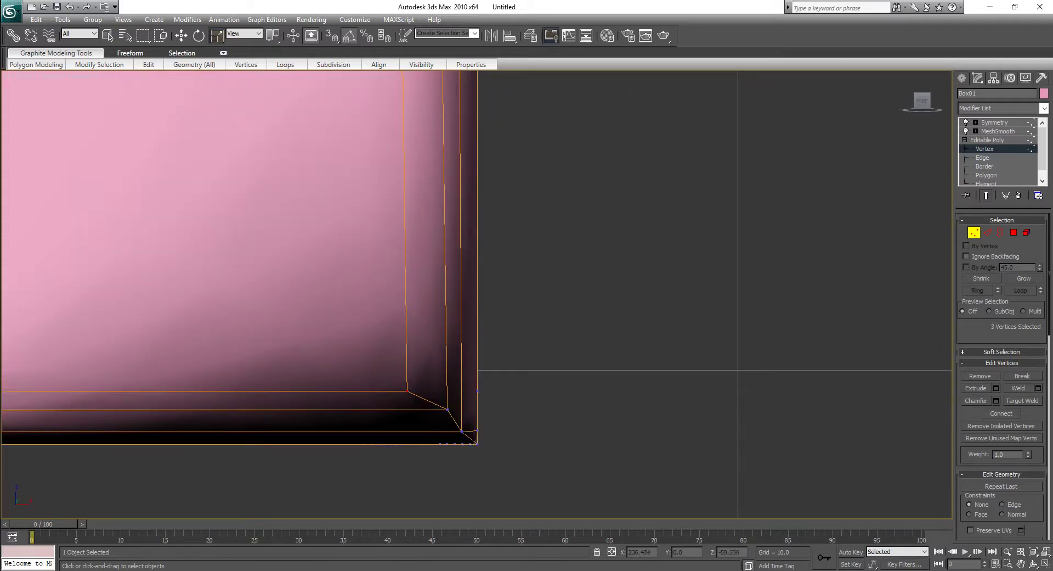
{"action": "left_click", "coordinate": [462, 431]}
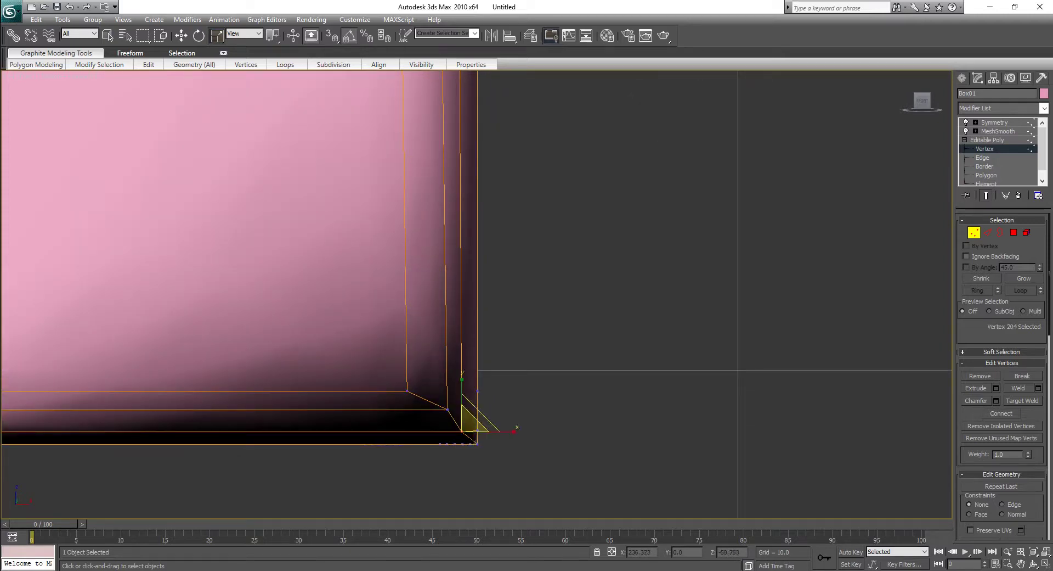
{"action": "right_click", "coordinate": [446, 404]}
{"action": "left_click", "coordinate": [447, 409], "text": "ctrl"}
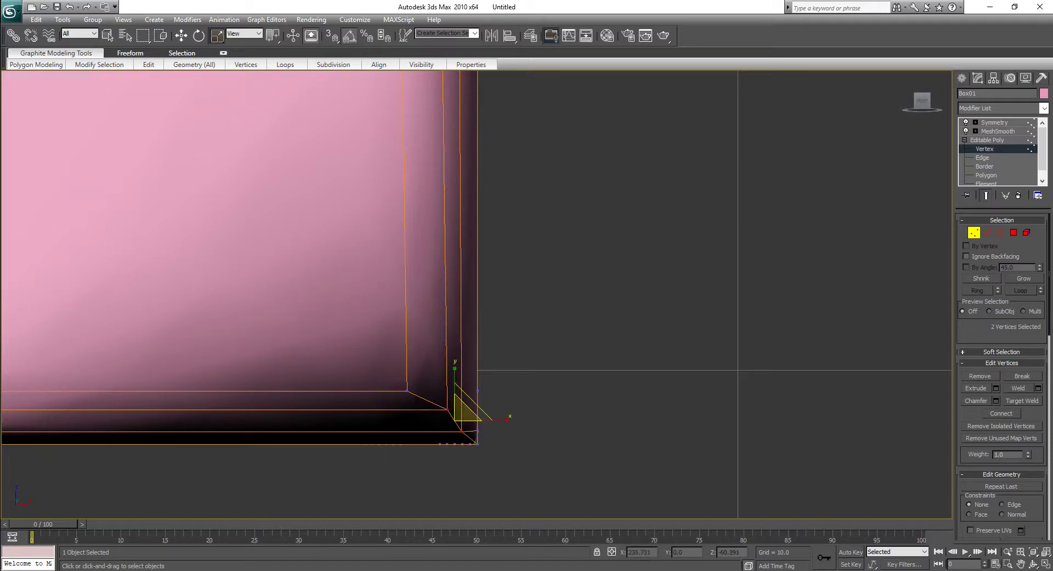
{"action": "left_click", "coordinate": [406, 391], "text": "ctrl"}
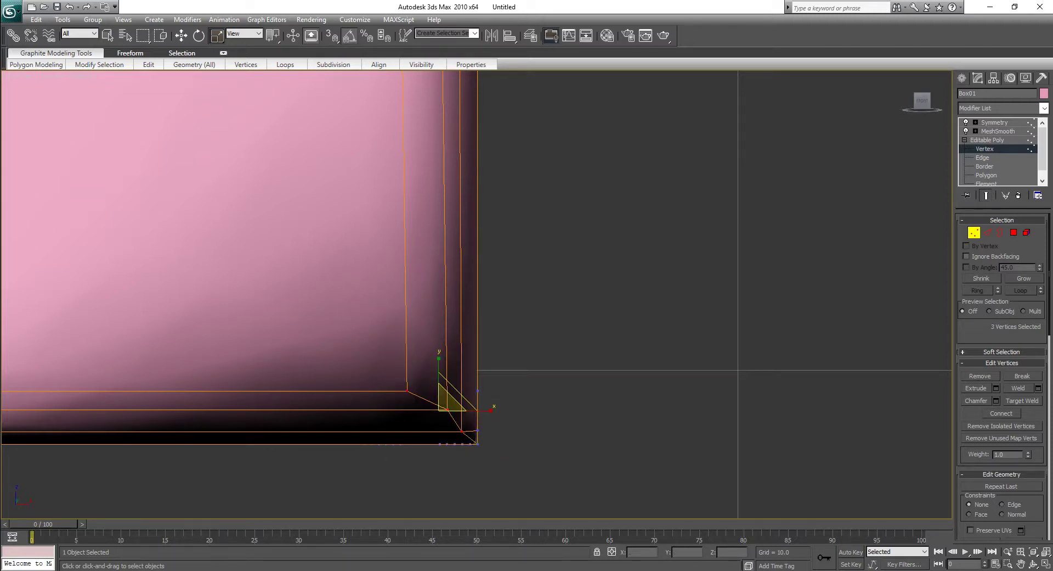
{"action": "scroll", "coordinate": [1002, 379], "scroll_direction": "down", "scroll_amount": 4}
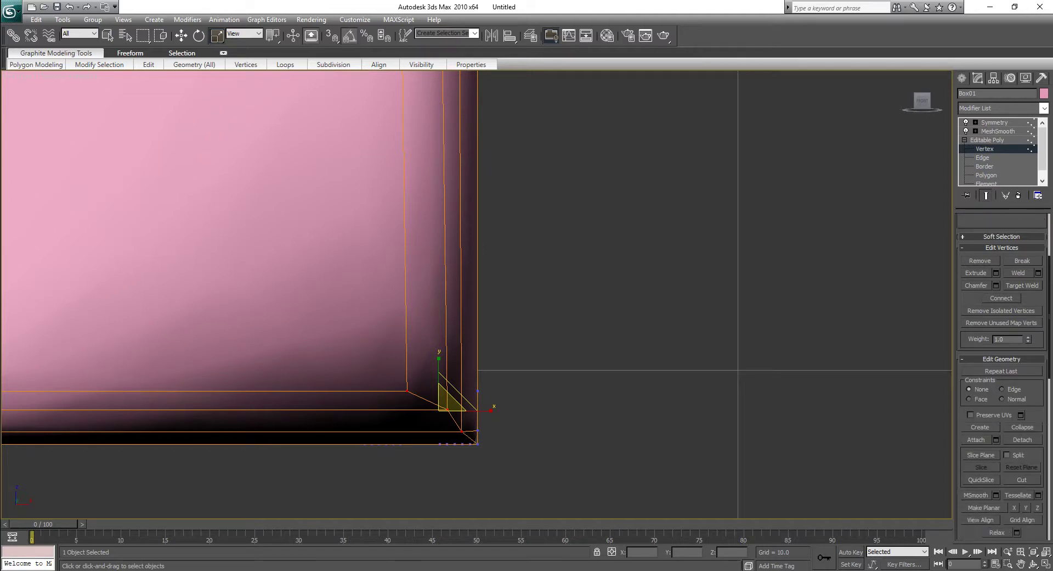
{"action": "left_click", "coordinate": [1023, 427]}
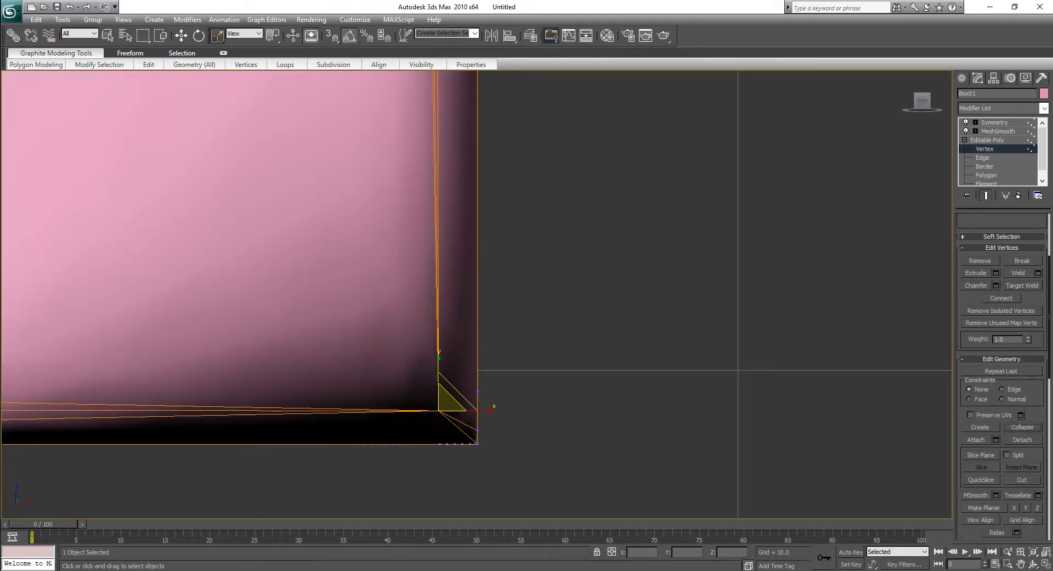
Step: Show the smoothed end result of the modifier stack, leave vertex editing and deselect the sofa frame
{"action": "scroll", "coordinate": [490, 318], "scroll_direction": "down", "scroll_amount": 6}
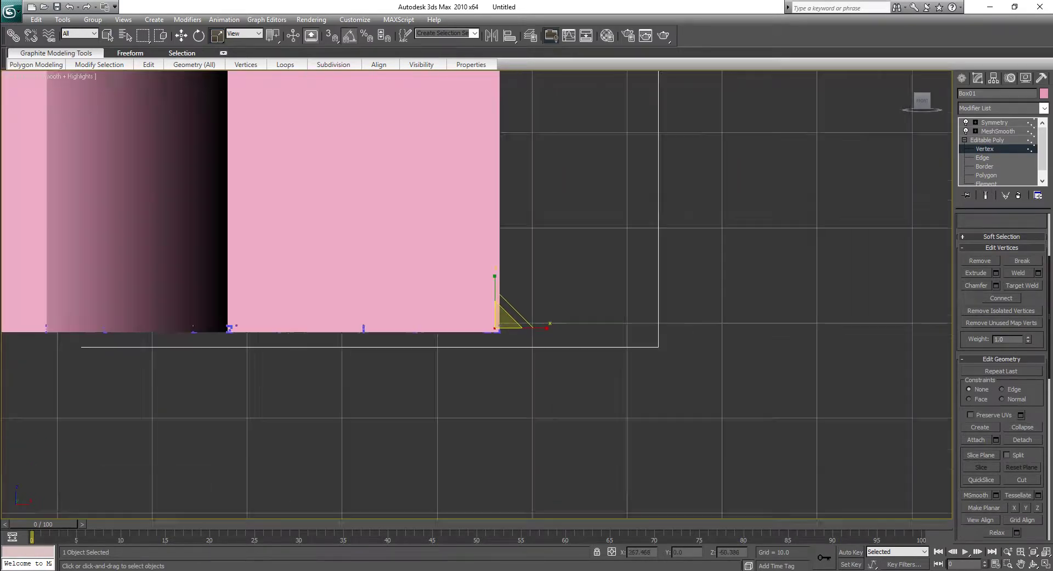
{"action": "scroll", "coordinate": [549, 351], "scroll_direction": "down", "scroll_amount": 5}
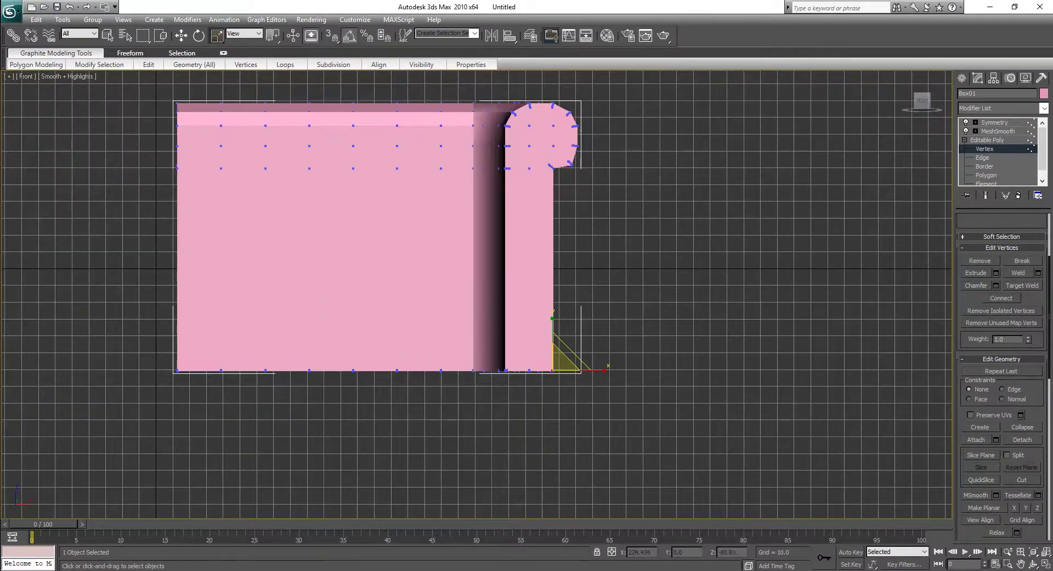
{"action": "middle_click_drag", "start_coordinate": [526, 308], "coordinate": [547, 365]}
{"action": "left_click", "coordinate": [986, 195]}
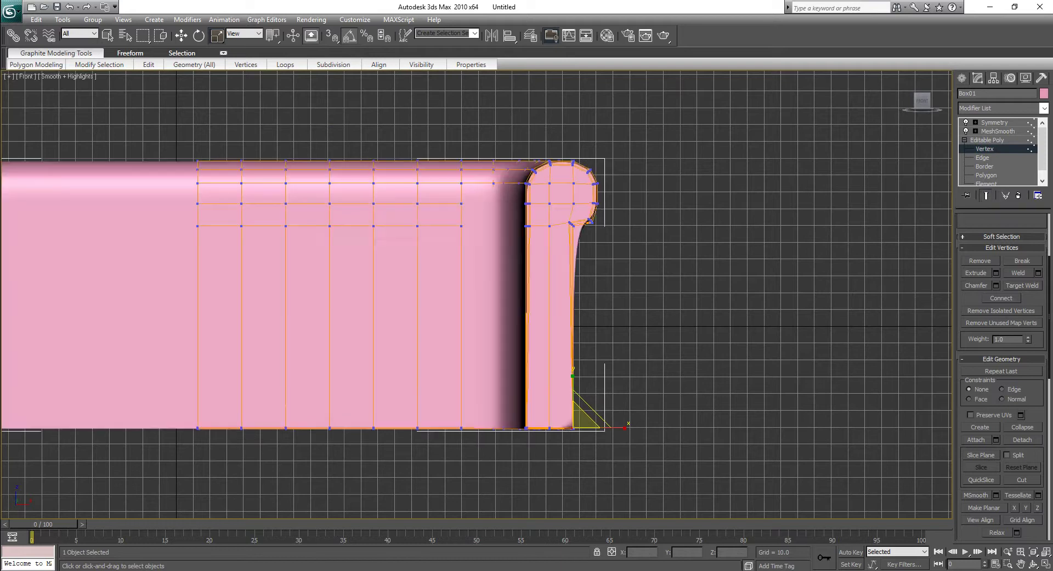
{"action": "scroll", "coordinate": [546, 425], "scroll_direction": "up", "scroll_amount": 6}
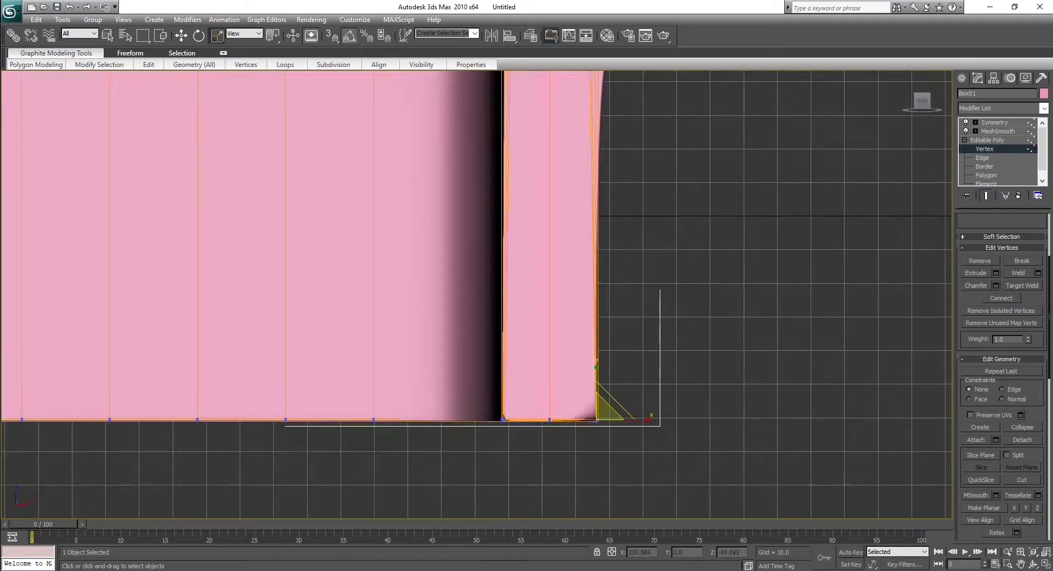
{"action": "middle_click_drag", "start_coordinate": [549, 329], "coordinate": [530, 292]}
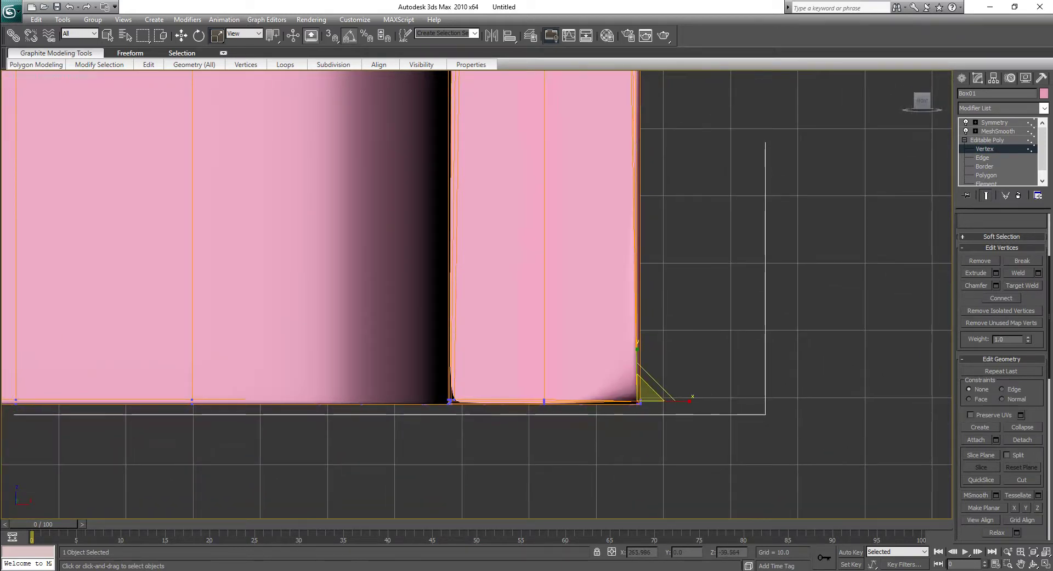
{"action": "key", "text": "ctrl+d"}
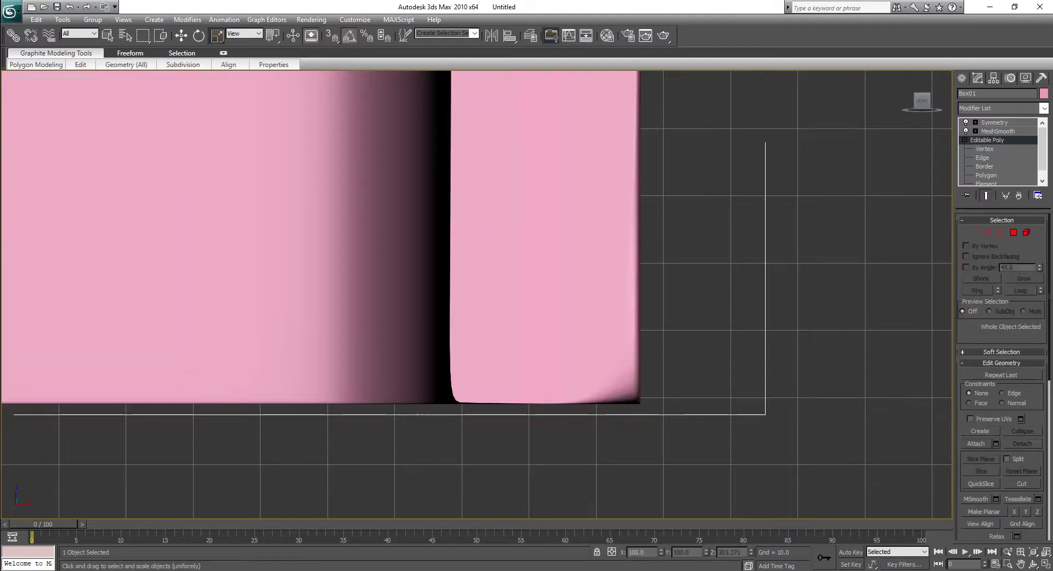
{"action": "key", "text": "ctrl+d"}
Step: Examine the whole smoothed sofa frame from the front and in perspective
{"action": "scroll", "coordinate": [583, 373], "scroll_direction": "down", "scroll_amount": 8}
{"action": "middle_click_drag", "start_coordinate": [378, 279], "coordinate": [493, 328]}
{"action": "scroll", "coordinate": [493, 329], "scroll_direction": "up", "scroll_amount": 3}
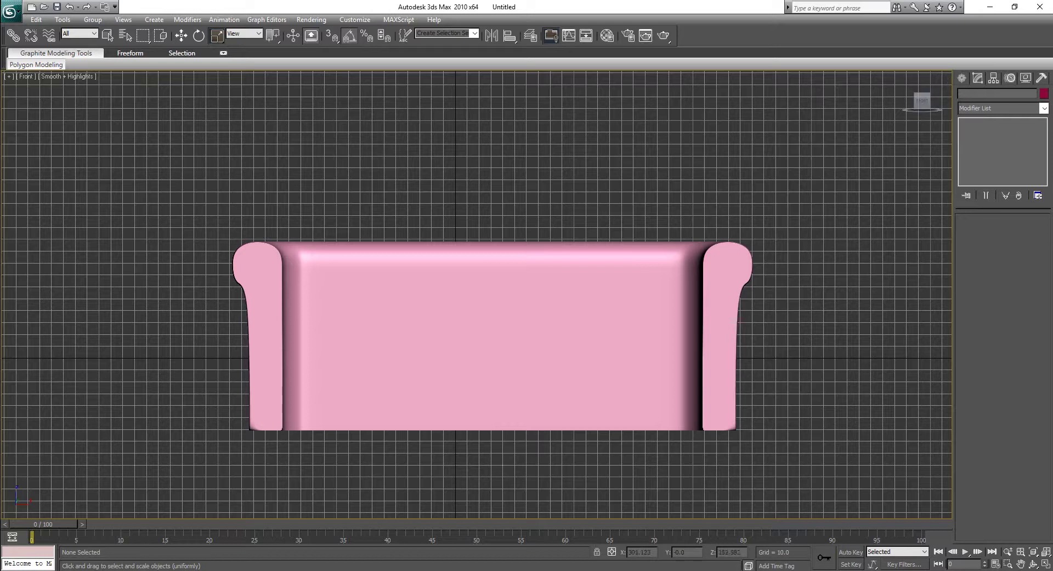
{"action": "scroll", "coordinate": [426, 270], "scroll_direction": "down", "scroll_amount": 3}
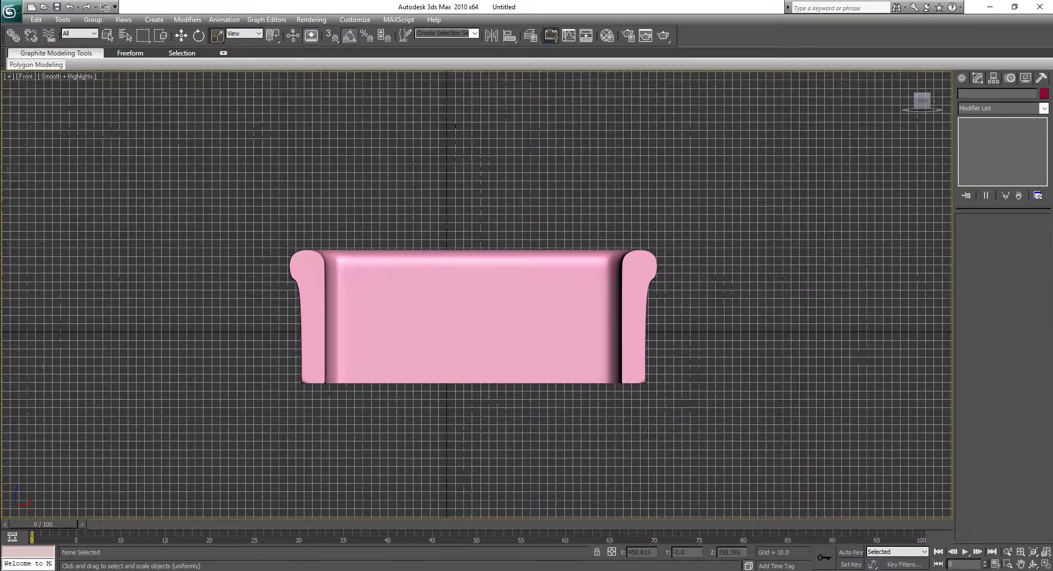
{"action": "key", "text": "p"}
{"action": "mouse_move", "coordinate": [493, 329]}
{"action": "middle_mouse_down", "text": "alt"}
{"action": "mouse_move", "coordinate": [511, 332]}
{"action": "mouse_move", "coordinate": [417, 306]}
{"action": "mouse_move", "coordinate": [510, 331]}
{"action": "mouse_move", "coordinate": [455, 351]}
{"action": "mouse_move", "coordinate": [494, 364]}
{"action": "mouse_move", "coordinate": [500, 327]}
{"action": "mouse_move", "coordinate": [495, 343]}
{"action": "middle_mouse_up", "text": "alt"}
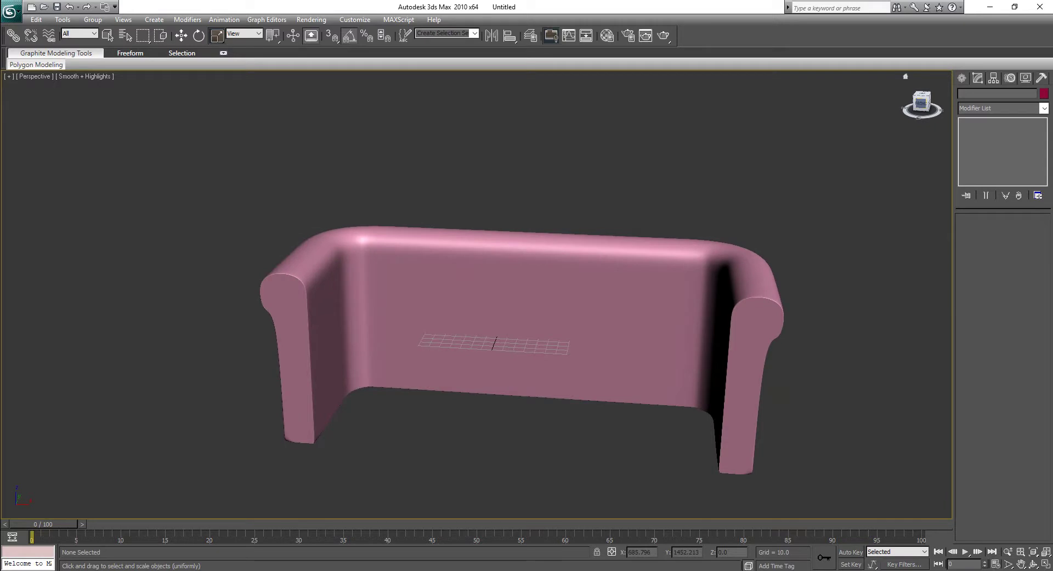
Step: Draw a seat box about 134 long, 142 wide and 19 high inside the left half of the sofa frame in the top view
{"action": "key", "text": "t"}
{"action": "scroll", "coordinate": [494, 343], "scroll_direction": "down", "scroll_amount": 3}
{"action": "scroll", "coordinate": [493, 343], "scroll_direction": "up", "scroll_amount": 2}
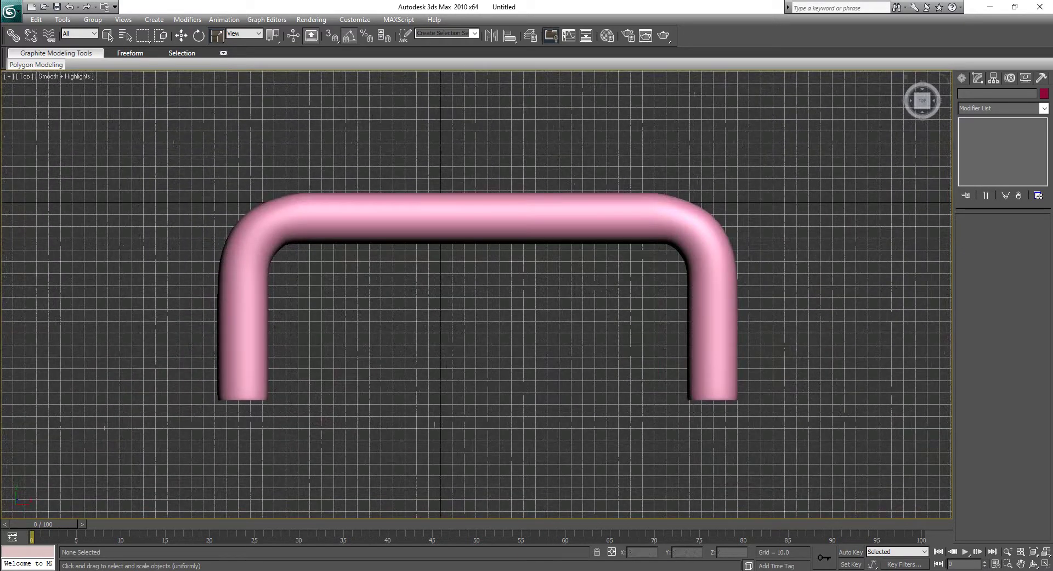
{"action": "left_click", "coordinate": [982, 148]}
{"action": "scroll", "coordinate": [369, 284], "scroll_direction": "up", "scroll_amount": 3}
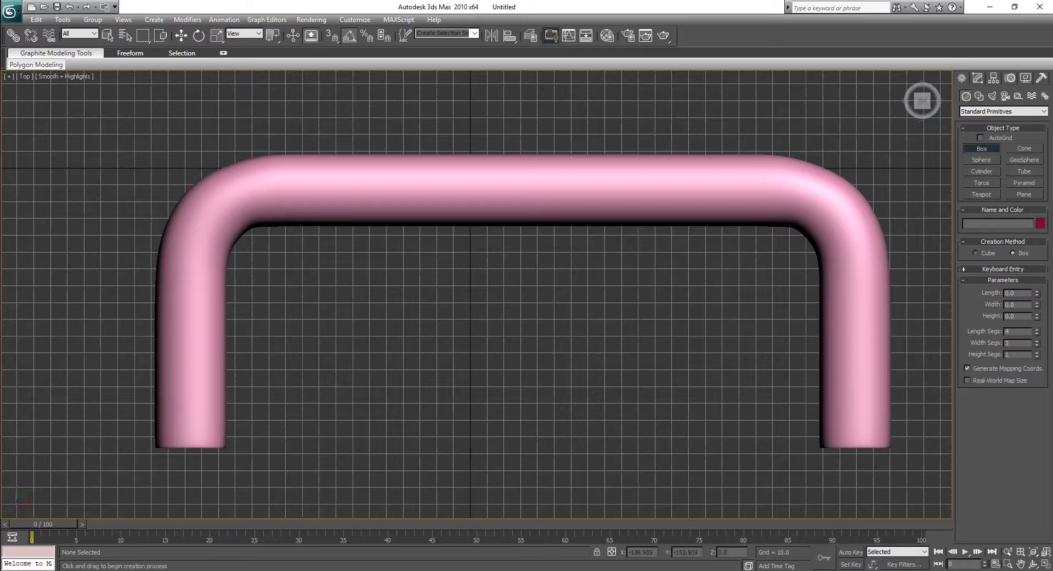
{"action": "left_click_drag", "start_coordinate": [232, 448], "coordinate": [473, 221]}
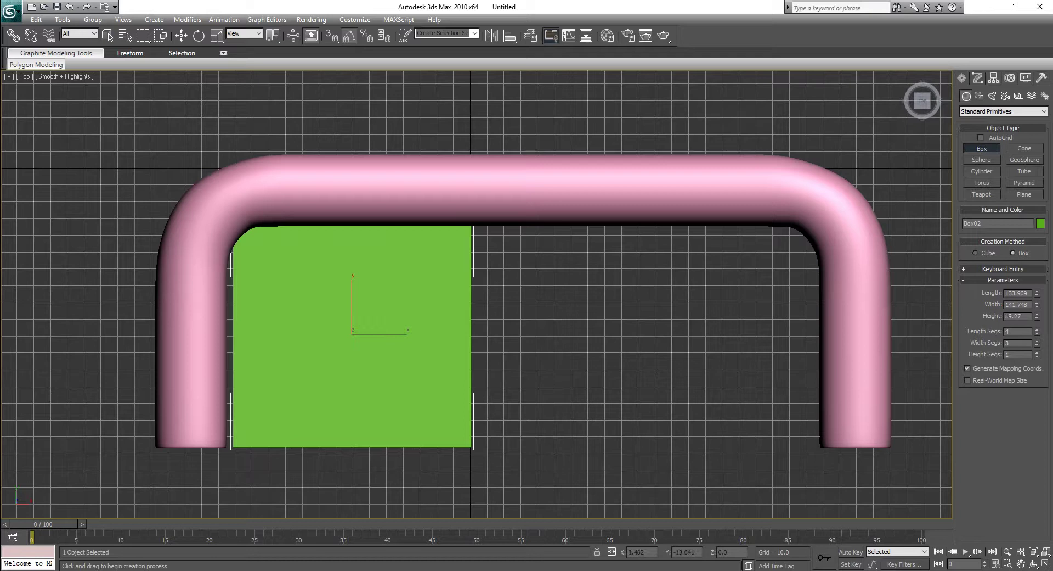
{"action": "right_click", "coordinate": [390, 337]}
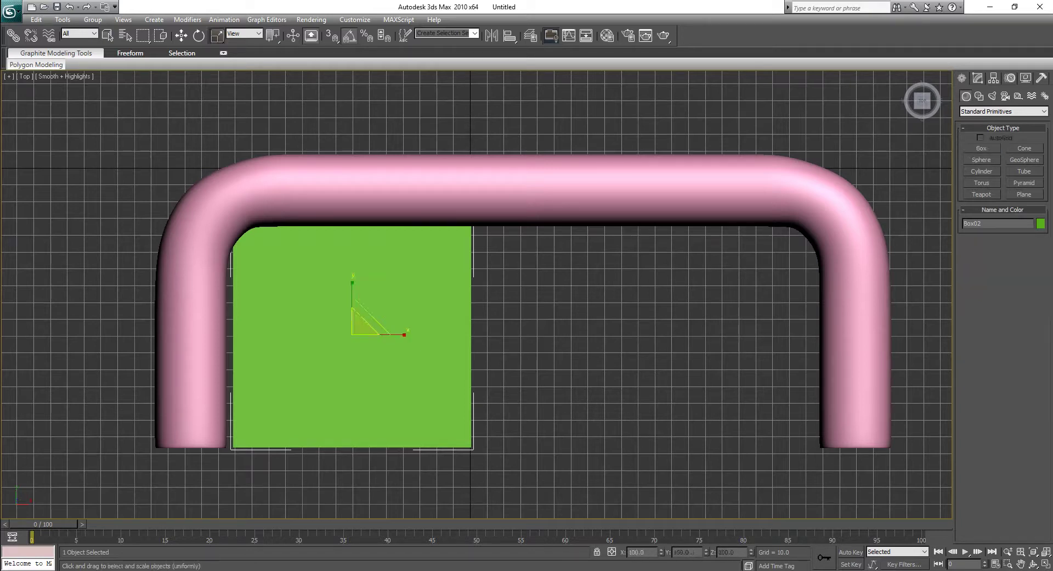
Step: Move the seat box to the middle of the sofa and stretch it along X to about 252% to span both armrests
{"action": "right_click", "coordinate": [391, 338]}
{"action": "left_click", "coordinate": [406, 349]}
{"action": "left_click_drag", "start_coordinate": [378, 331], "coordinate": [639, 334]}
{"action": "right_click", "coordinate": [550, 336]}
{"action": "left_click", "coordinate": [568, 369]}
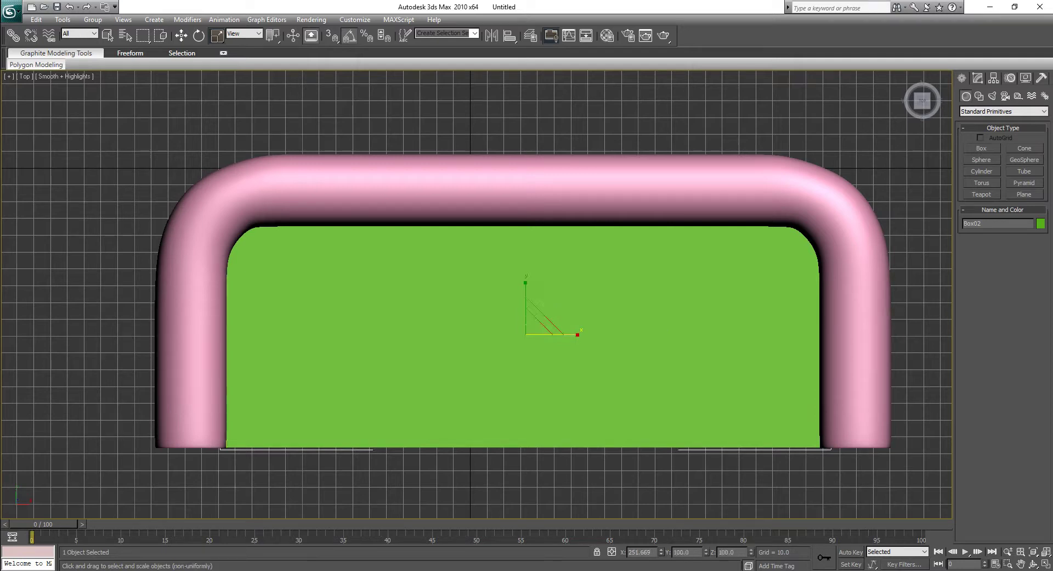
Step: Set the front view to wireframe and convert the seat box to an Editable Poly
{"action": "key", "text": "w"}
{"action": "key", "text": "f"}
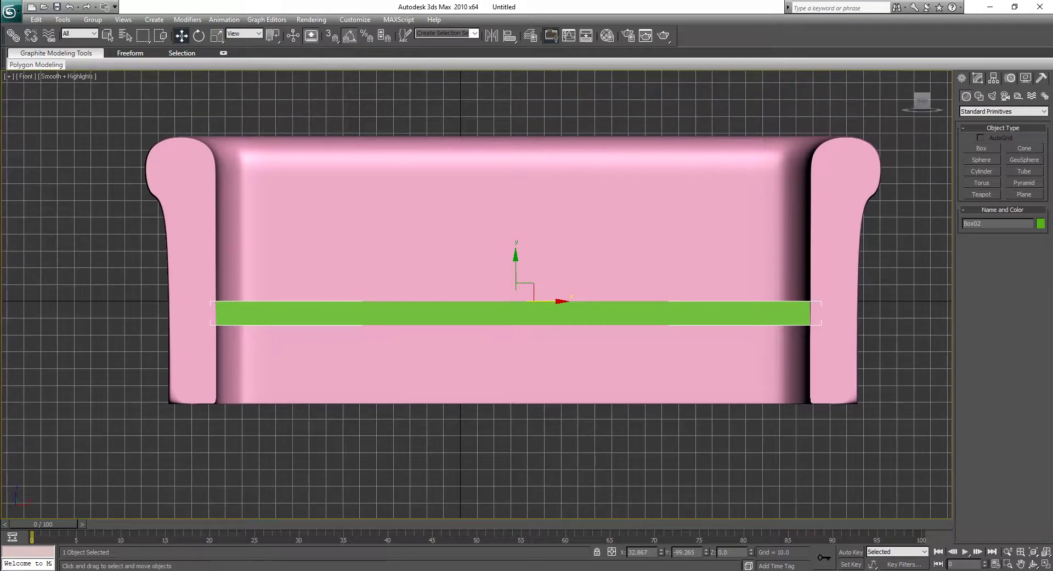
{"action": "scroll", "coordinate": [474, 301], "scroll_direction": "up", "scroll_amount": 3}
{"action": "scroll", "coordinate": [485, 291], "scroll_direction": "down", "scroll_amount": 3}
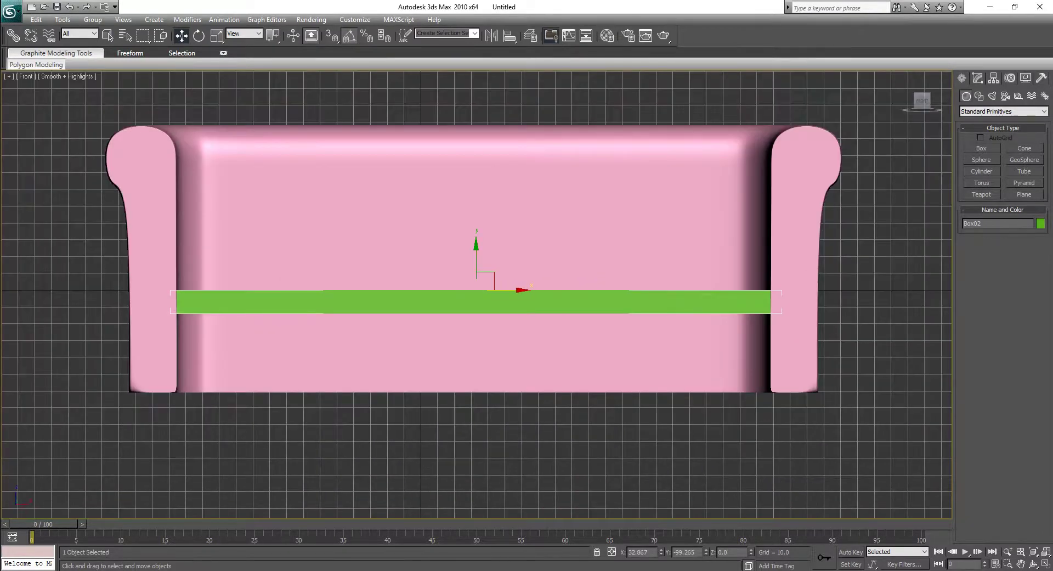
{"action": "left_click", "coordinate": [66, 76]}
{"action": "left_click", "coordinate": [93, 113]}
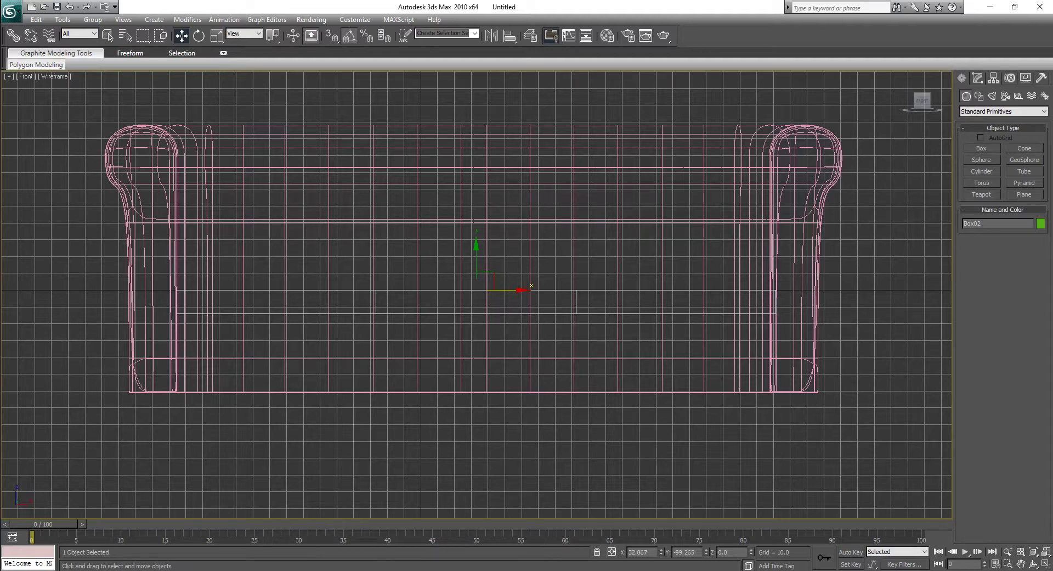
{"action": "right_click", "coordinate": [574, 300]}
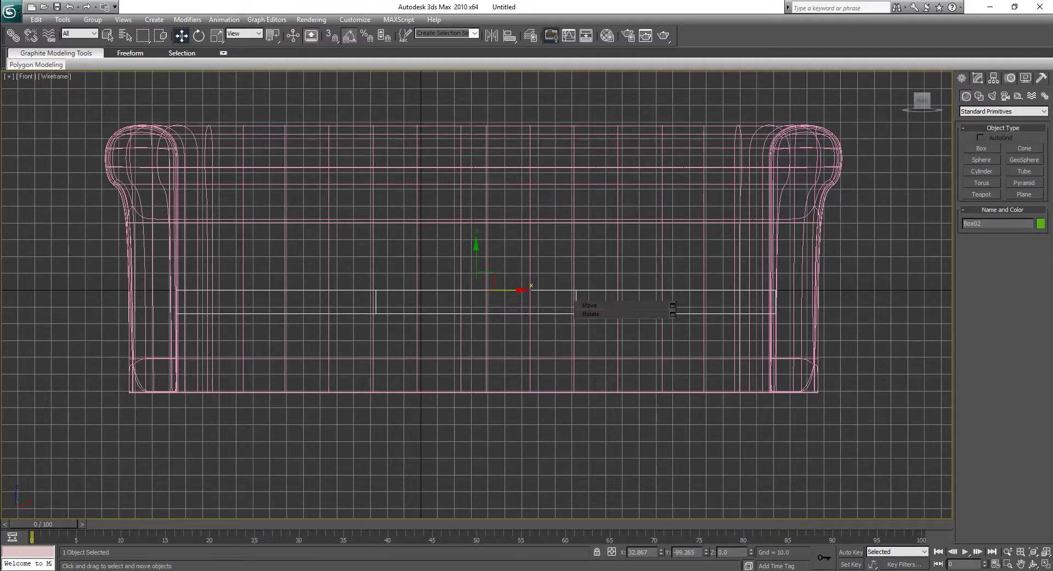
{"action": "mouse_move", "coordinate": [598, 395]}
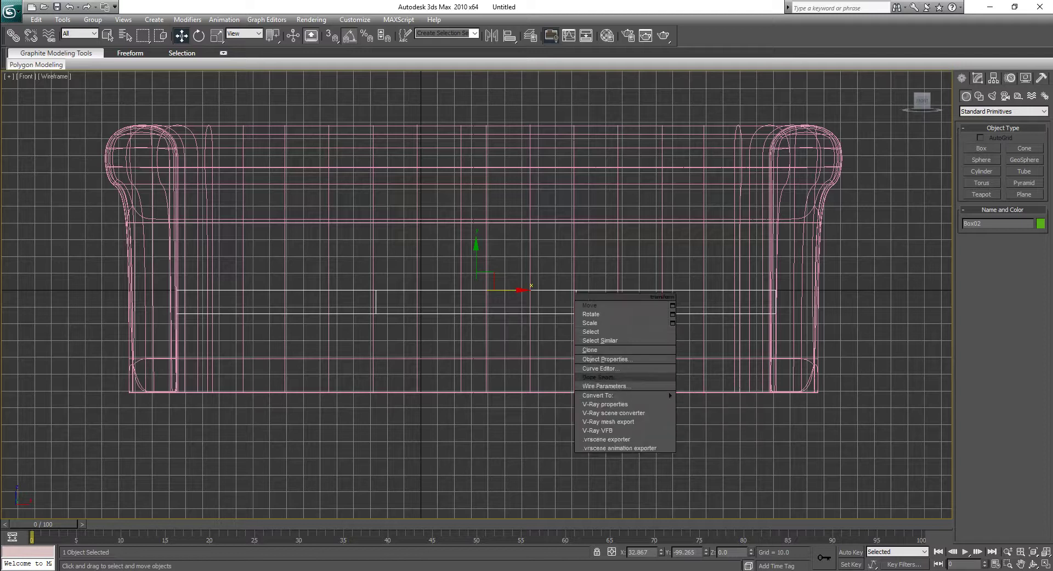
{"action": "left_click", "coordinate": [715, 404]}
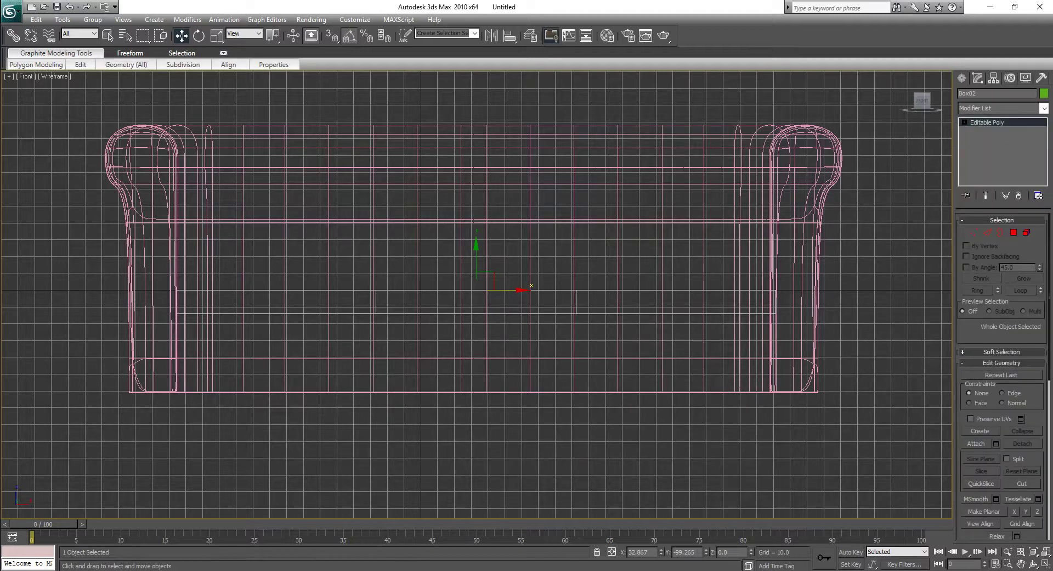
Step: Move the vertices at the seat box's right end inward along X, flush with the inner face of the right-hand armrest
{"action": "key", "text": "1"}
{"action": "left_click_drag", "start_coordinate": [760, 274], "coordinate": [787, 329]}
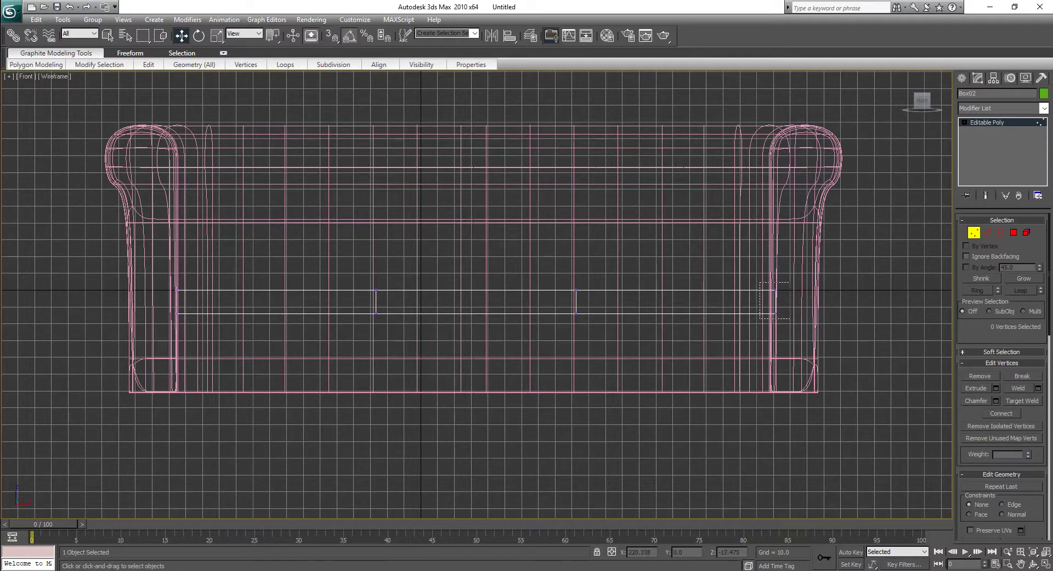
{"action": "scroll", "coordinate": [812, 255], "scroll_direction": "up", "scroll_amount": 3}
{"action": "middle_click_drag", "start_coordinate": [806, 318], "coordinate": [740, 324]}
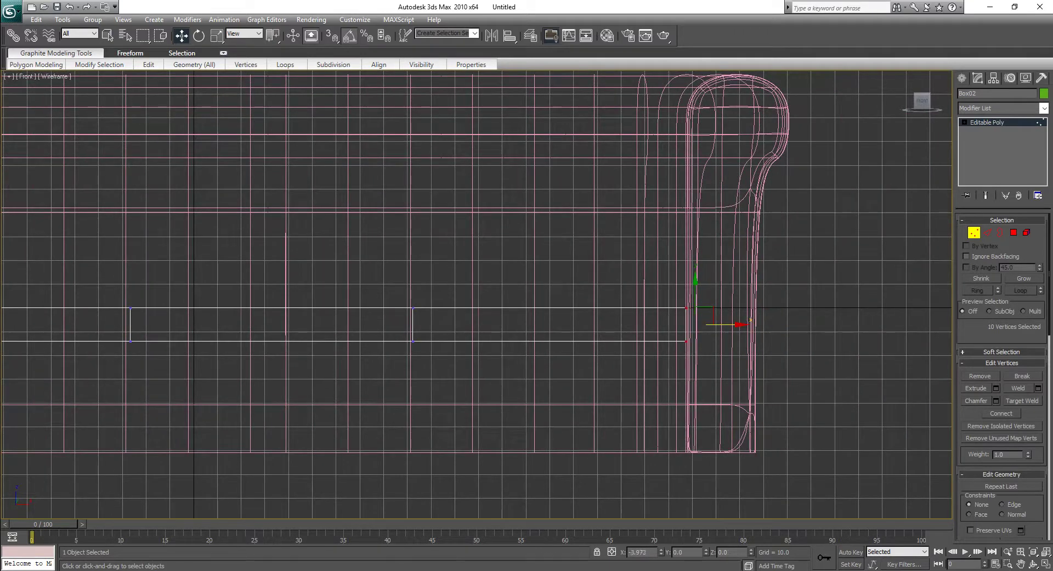
{"action": "scroll", "coordinate": [741, 324], "scroll_direction": "down", "scroll_amount": 4}
{"action": "scroll", "coordinate": [510, 297], "scroll_direction": "up", "scroll_amount": 3}
{"action": "scroll", "coordinate": [510, 296], "scroll_direction": "down", "scroll_amount": 2}
{"action": "middle_click_drag", "start_coordinate": [510, 296], "coordinate": [543, 313]}
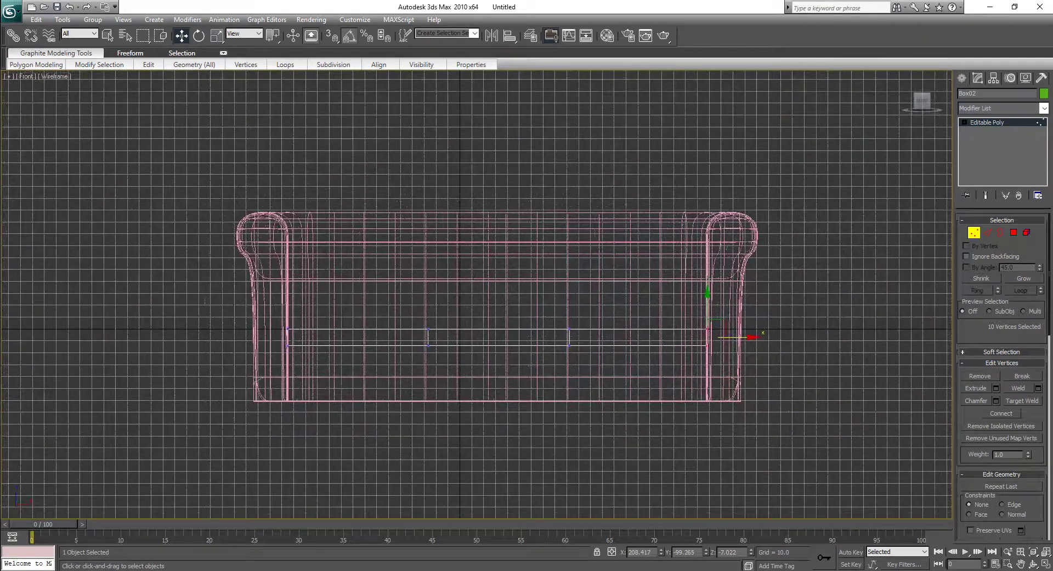
Step: Return the front view to Smooth + Highlights shading and hide the grid
{"action": "left_click", "coordinate": [55, 76]}
{"action": "left_click", "coordinate": [94, 86]}
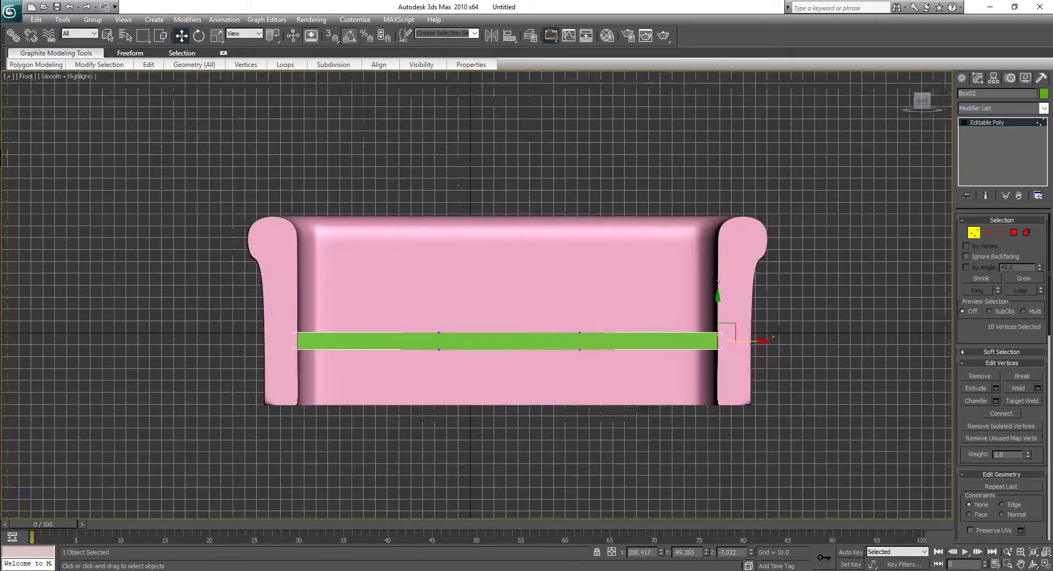
{"action": "key", "text": "g"}
{"action": "scroll", "coordinate": [505, 343], "scroll_direction": "up", "scroll_amount": 2}
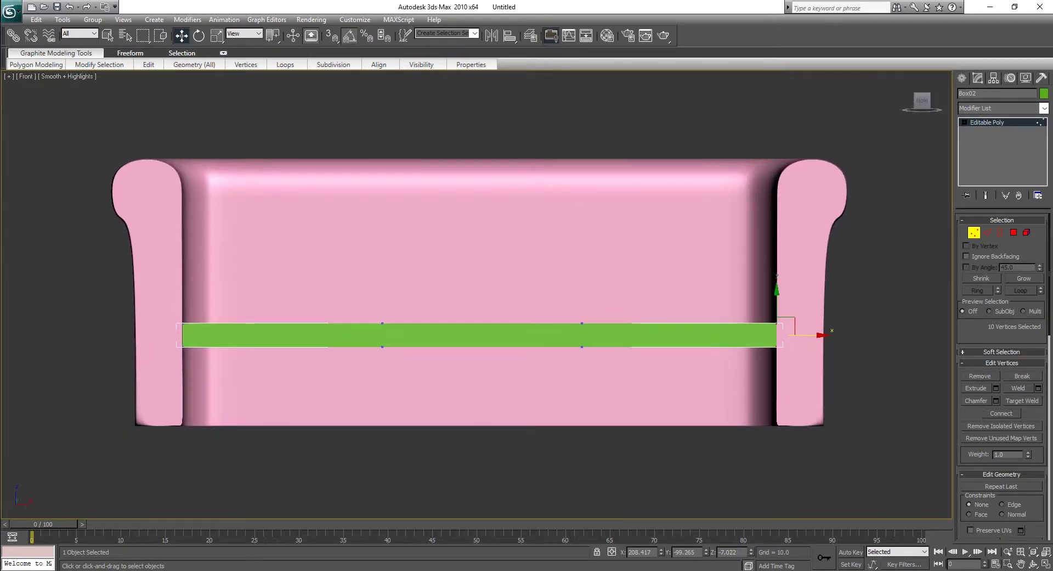
Step: Exit vertex editing on the seat box and thicken the whole box vertically to about 192%
{"action": "key", "text": "1"}
{"action": "right_click", "coordinate": [475, 333]}
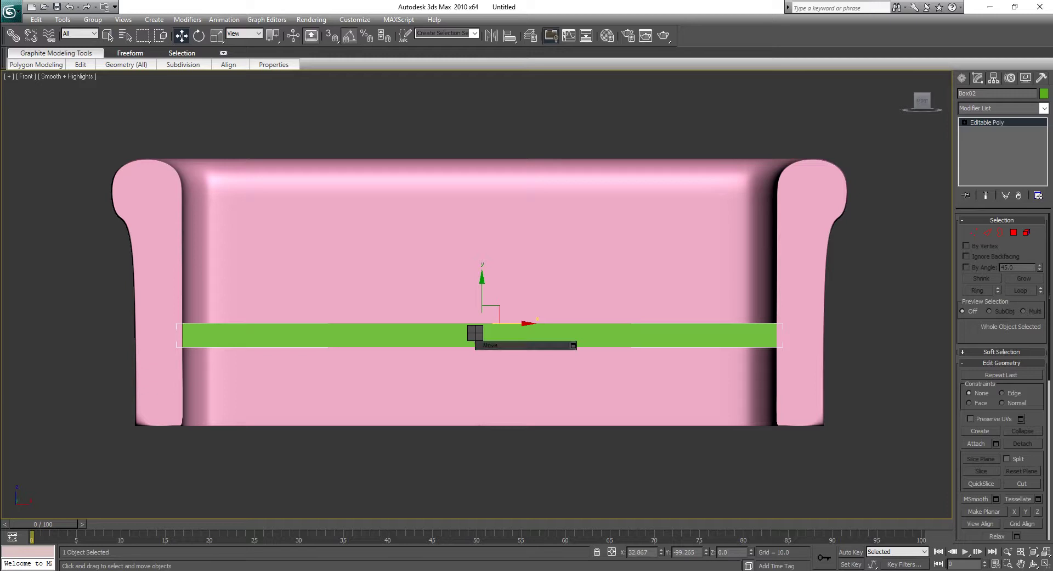
{"action": "left_click", "coordinate": [493, 362]}
{"action": "left_click_drag", "start_coordinate": [482, 285], "coordinate": [482, 249]}
{"action": "right_click", "coordinate": [481, 295]}
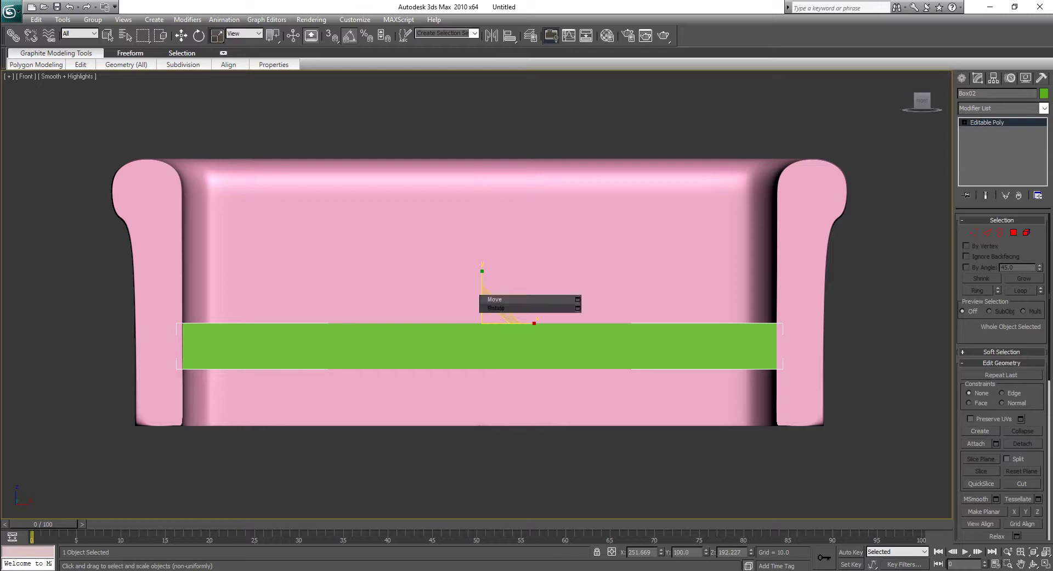
{"action": "left_click", "coordinate": [496, 324]}
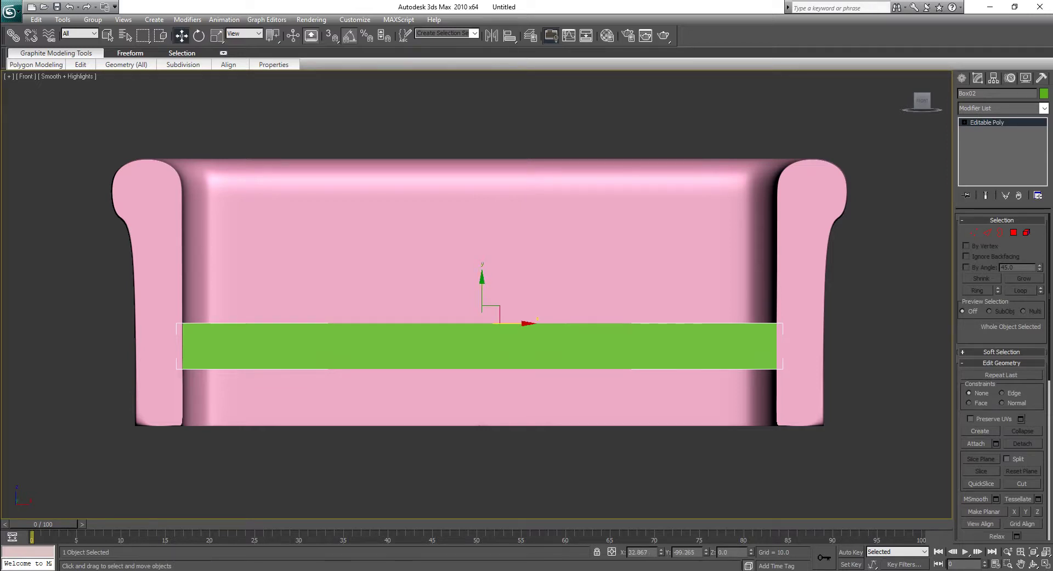
Step: Apply a MeshSmooth modifier to the seat box and set its iterations to 3
{"action": "key", "text": "t"}
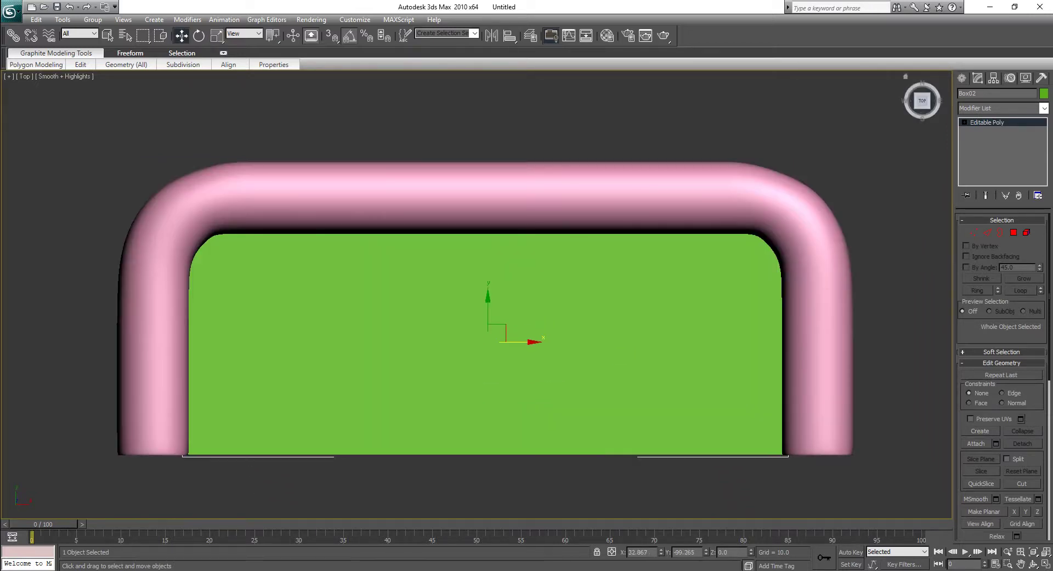
{"action": "left_click", "coordinate": [998, 108]}
{"action": "scroll", "coordinate": [999, 322], "scroll_direction": "down", "scroll_amount": 14}
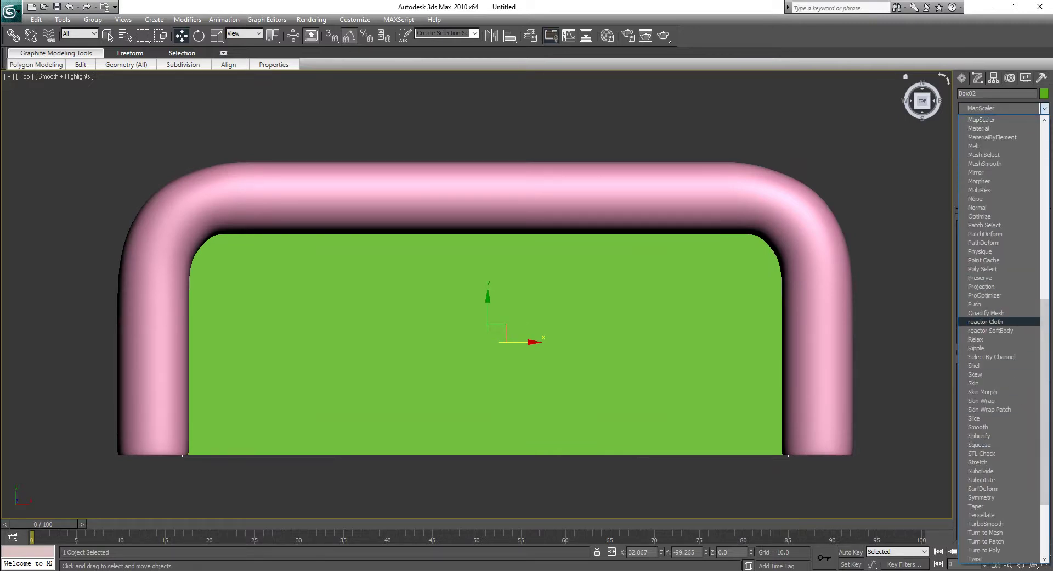
{"action": "left_click", "coordinate": [985, 164]}
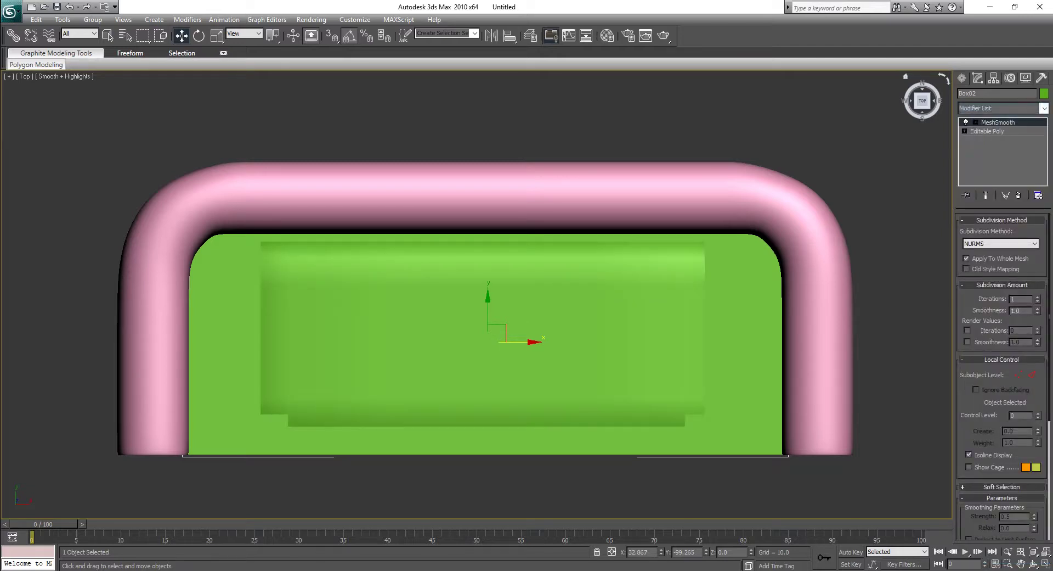
{"action": "left_click", "coordinate": [1037, 296]}
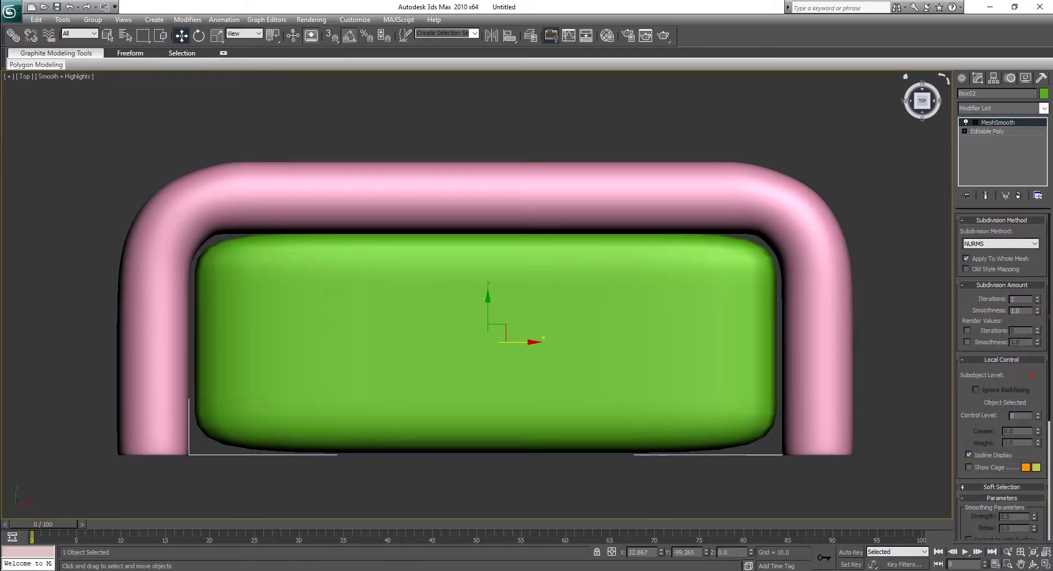
{"action": "left_click", "coordinate": [1037, 296]}
{"action": "middle_click_drag", "start_coordinate": [477, 329], "coordinate": [451, 266]}
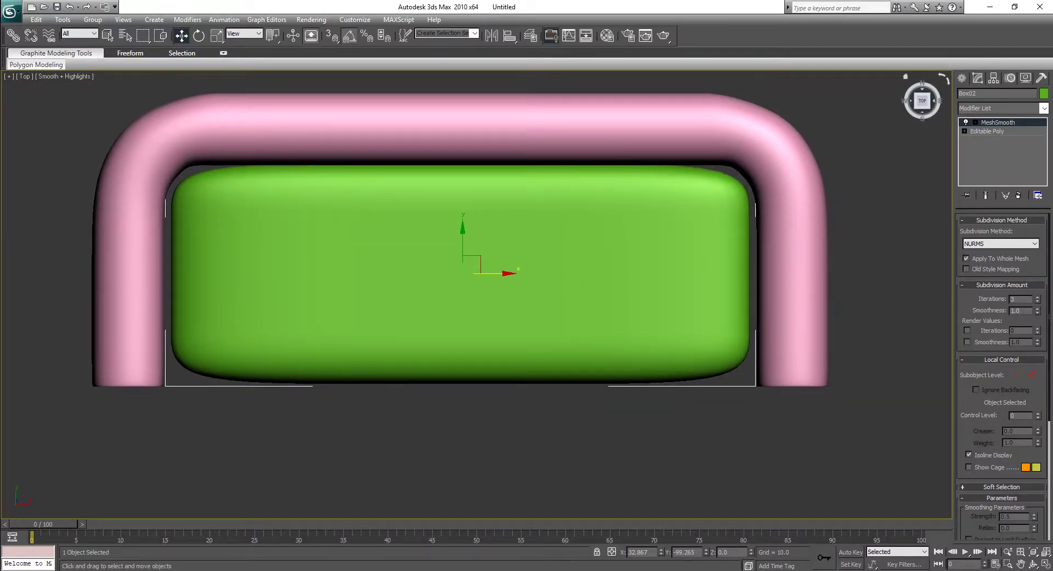
Step: Select all 12 top polygons of the seat box at the Editable Poly level and inset them slightly
{"action": "left_click", "coordinate": [987, 131]}
{"action": "key", "text": "4"}
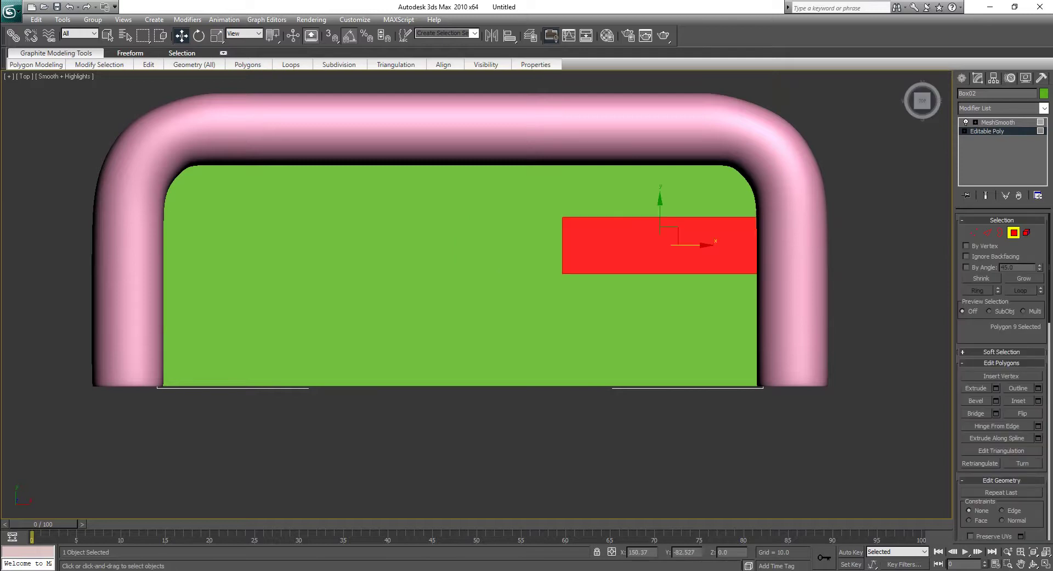
{"action": "left_click", "coordinate": [658, 192], "text": "ctrl"}
{"action": "left_click", "coordinate": [658, 302], "text": "ctrl"}
{"action": "left_click", "coordinate": [658, 358], "text": "ctrl"}
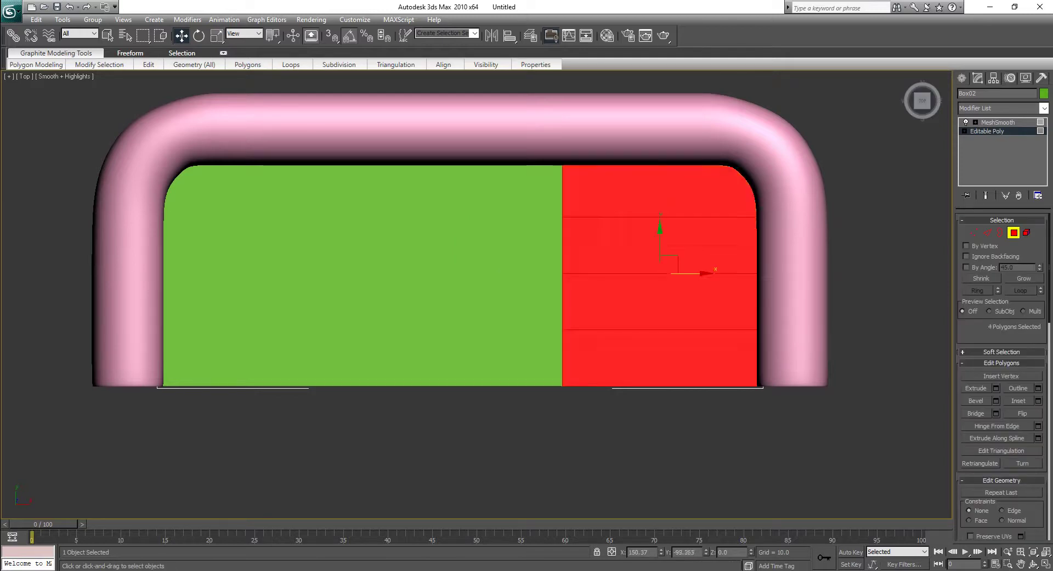
{"action": "left_click", "coordinate": [463, 358], "text": "ctrl"}
{"action": "left_click", "coordinate": [462, 302], "text": "ctrl"}
{"action": "left_click", "coordinate": [462, 245], "text": "ctrl"}
{"action": "left_click", "coordinate": [463, 192], "text": "ctrl"}
{"action": "left_click", "coordinate": [263, 192], "text": "ctrl"}
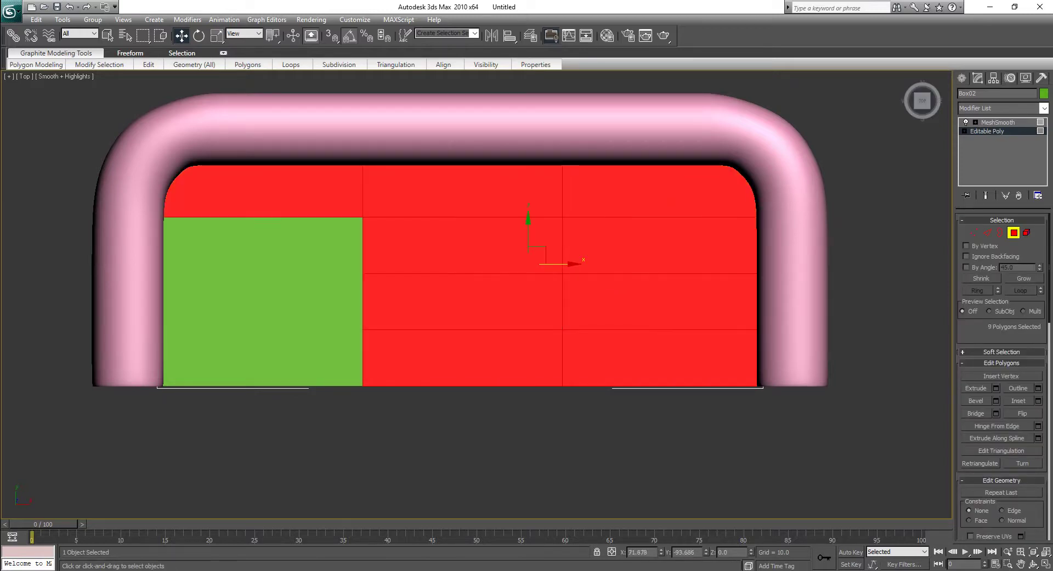
{"action": "left_click", "coordinate": [263, 245], "text": "ctrl"}
{"action": "left_click", "coordinate": [264, 301], "text": "ctrl"}
{"action": "left_click", "coordinate": [263, 358], "text": "ctrl"}
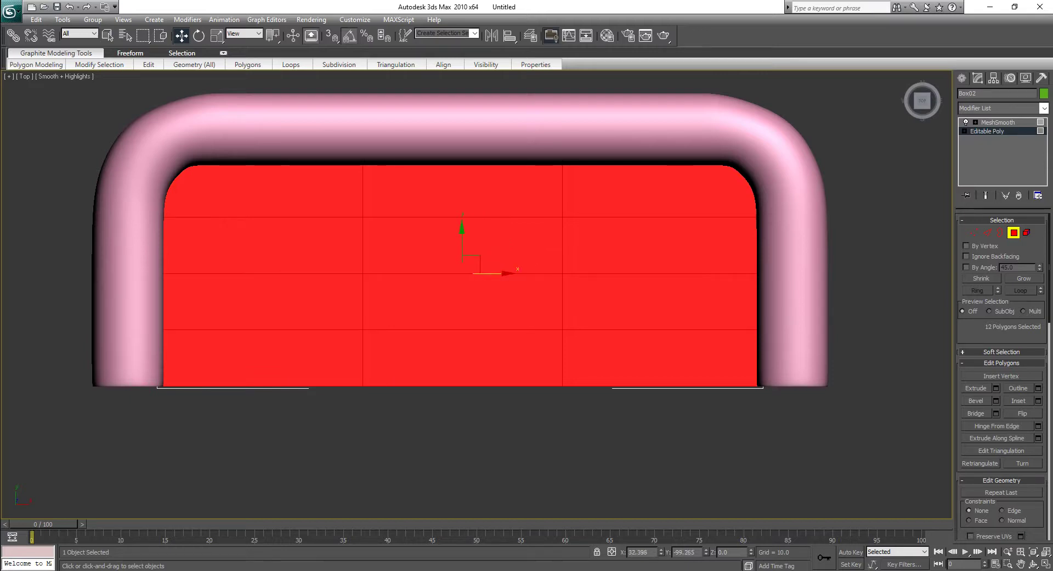
{"action": "left_click", "coordinate": [1019, 400]}
{"action": "left_click_drag", "start_coordinate": [493, 307], "coordinate": [500, 292]}
{"action": "key", "text": "w"}
Step: Scale the inset top polygons outward along X close to the seat box's side edges, and deselect the box
{"action": "right_click", "coordinate": [616, 243]}
{"action": "left_click", "coordinate": [632, 272]}
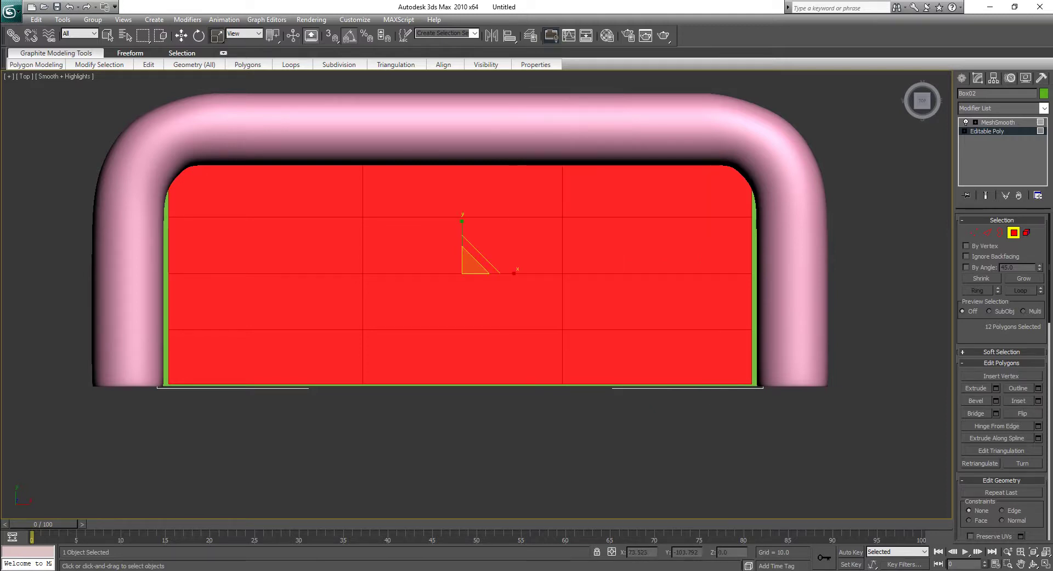
{"action": "left_click_drag", "start_coordinate": [494, 273], "coordinate": [495, 273]}
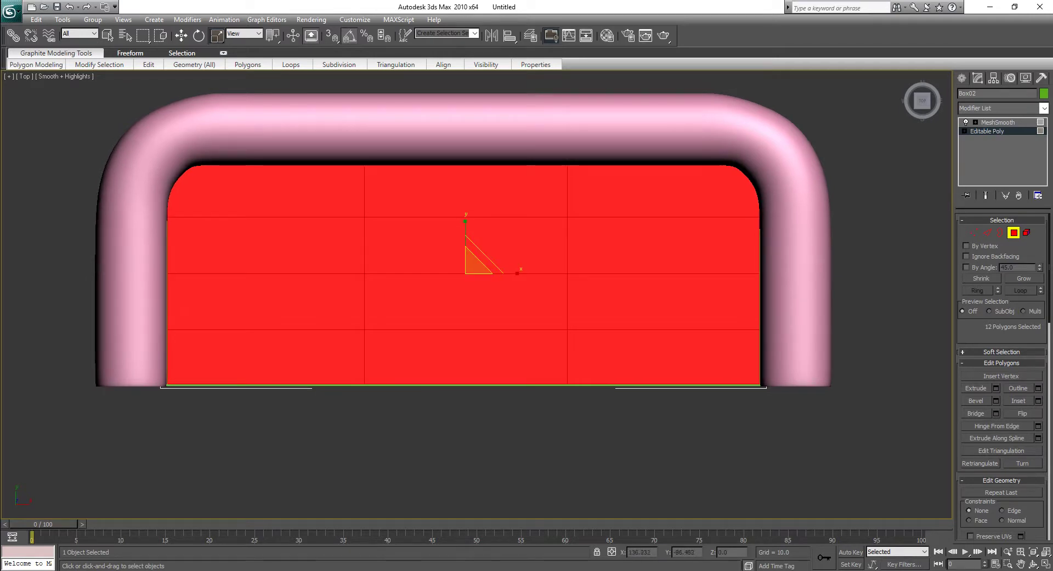
{"action": "key", "text": "ctrl+b"}
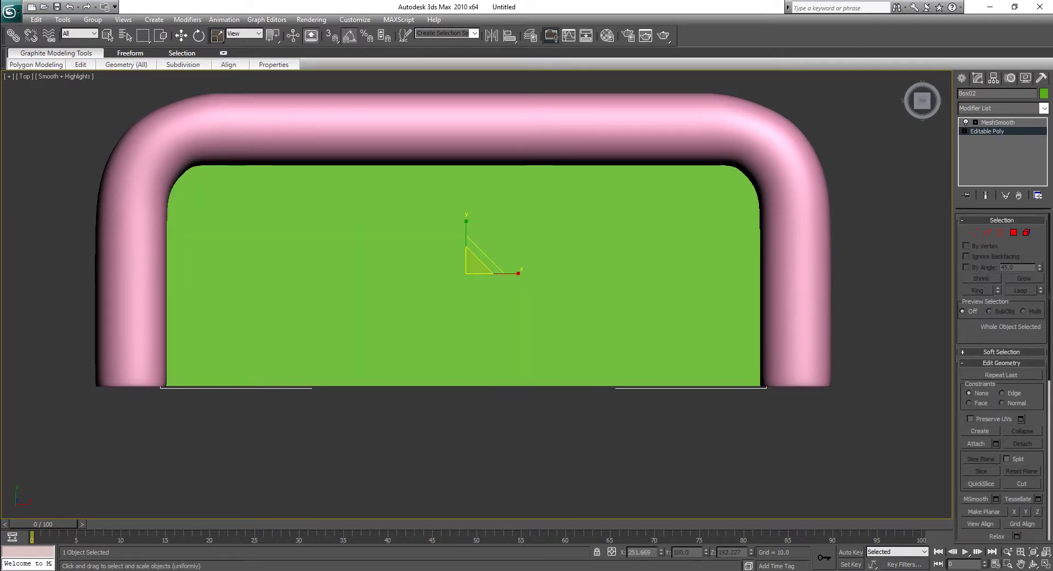
{"action": "key", "text": "ctrl+d"}
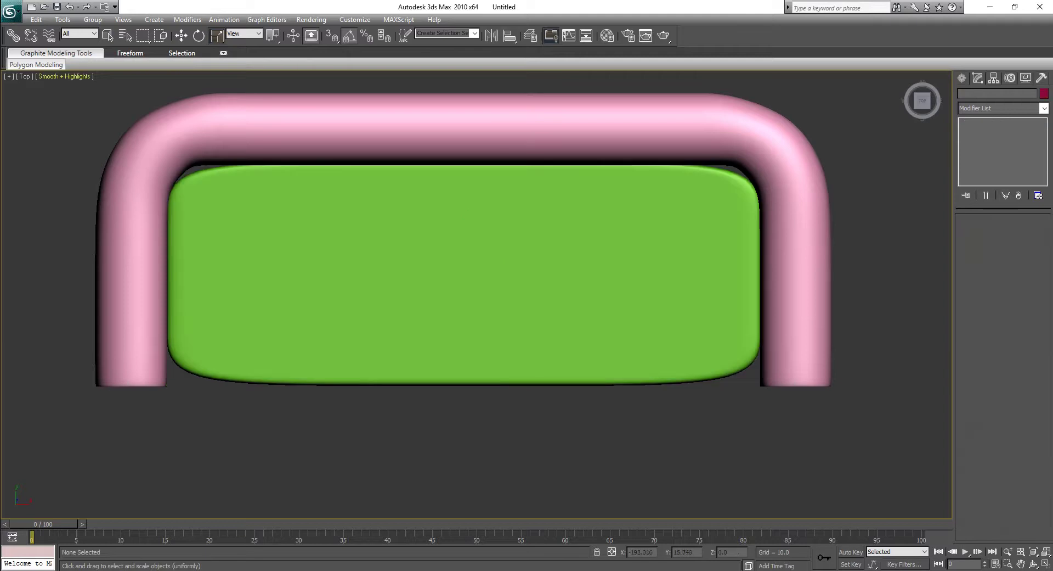
{"action": "middle_click_drag", "start_coordinate": [467, 274], "coordinate": [472, 296]}
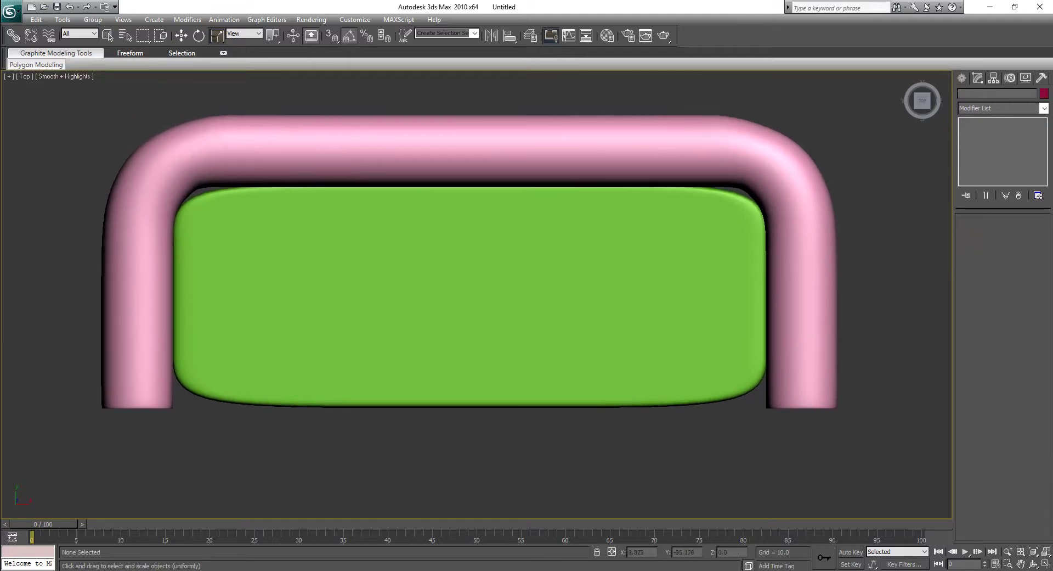
Step: Select the three front polygons of the seat box and inset them as a group by 0.274
{"action": "key", "text": "f"}
{"action": "key", "text": "ctrl+z"}
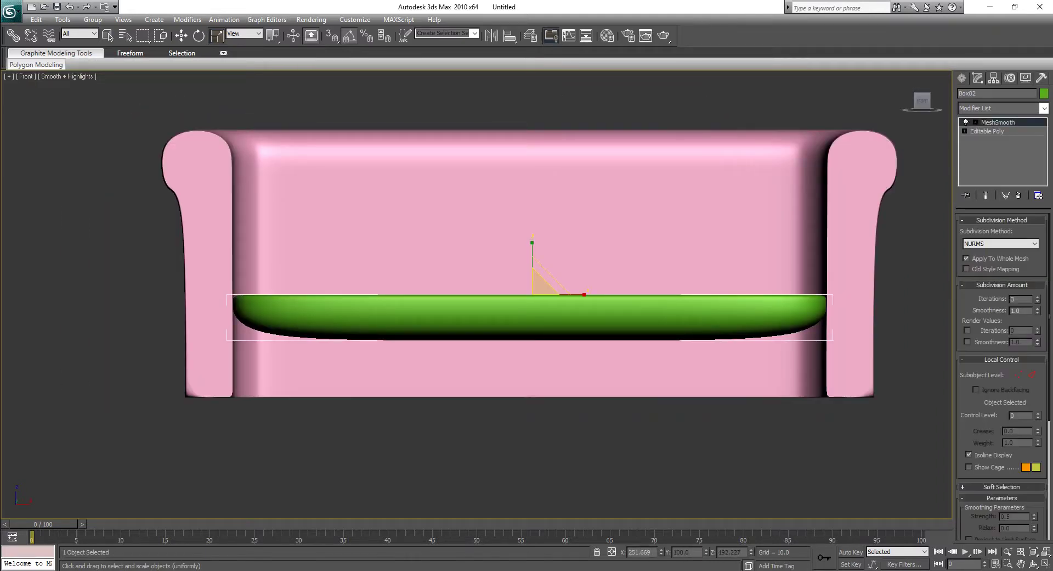
{"action": "left_click", "coordinate": [987, 131]}
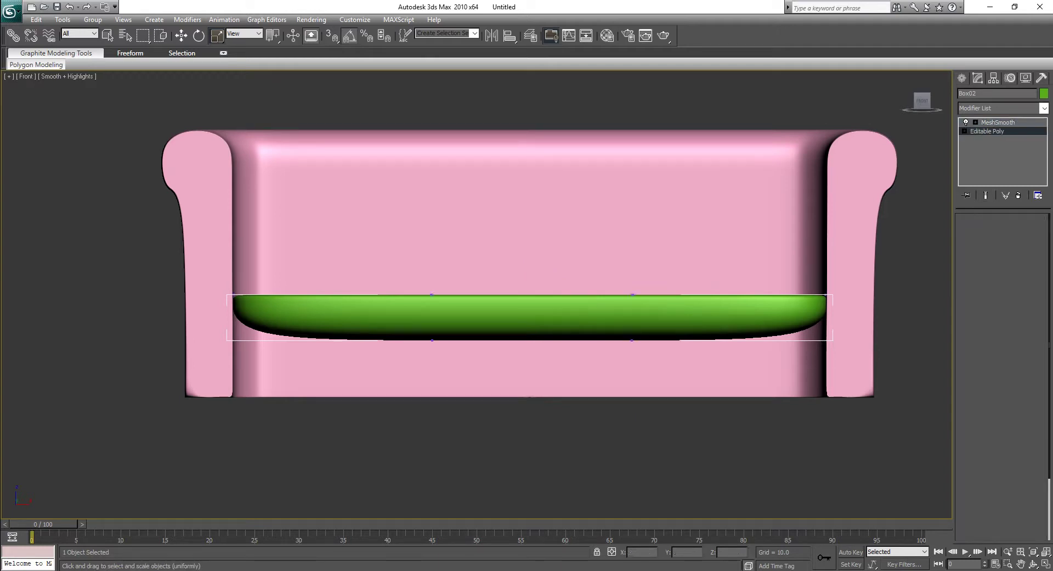
{"action": "key", "text": "4"}
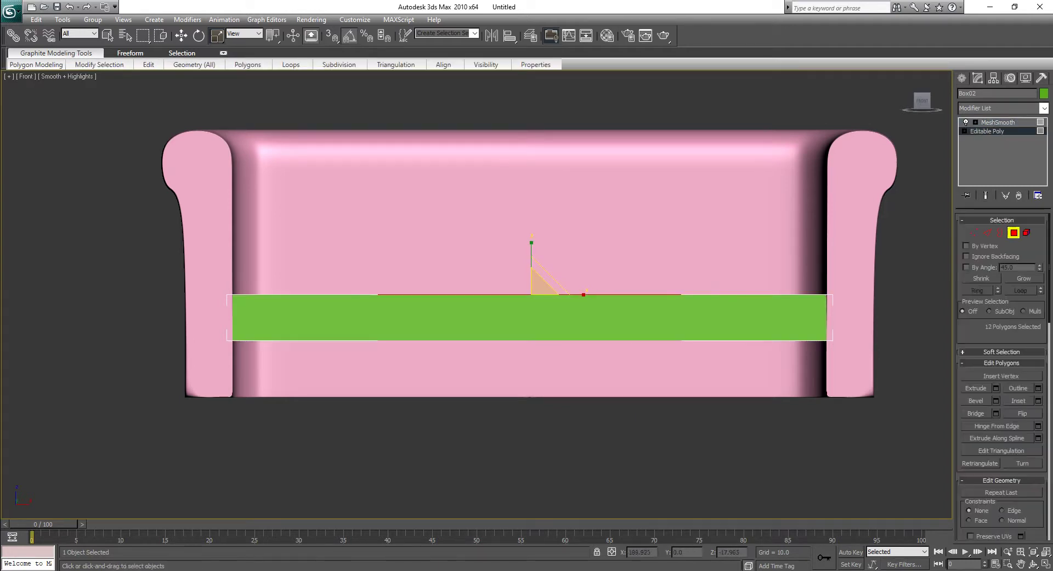
{"action": "left_click", "coordinate": [729, 317]}
{"action": "left_click", "coordinate": [532, 317], "text": "ctrl"}
{"action": "left_click", "coordinate": [331, 317], "text": "ctrl"}
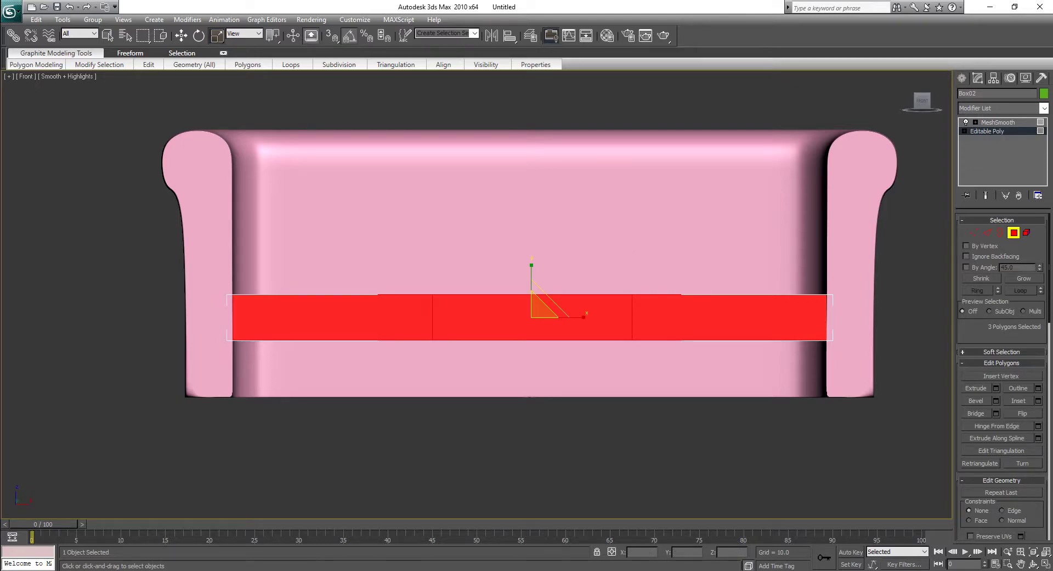
{"action": "left_click", "coordinate": [1019, 401]}
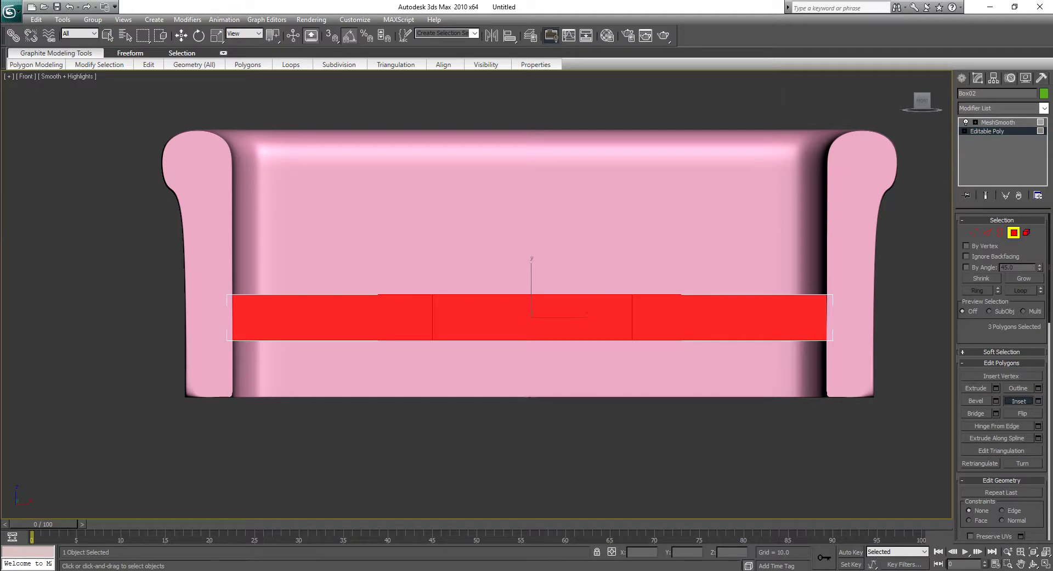
{"action": "left_click", "coordinate": [1038, 401]}
{"action": "left_click_drag", "start_coordinate": [772, 276], "coordinate": [772, 296]}
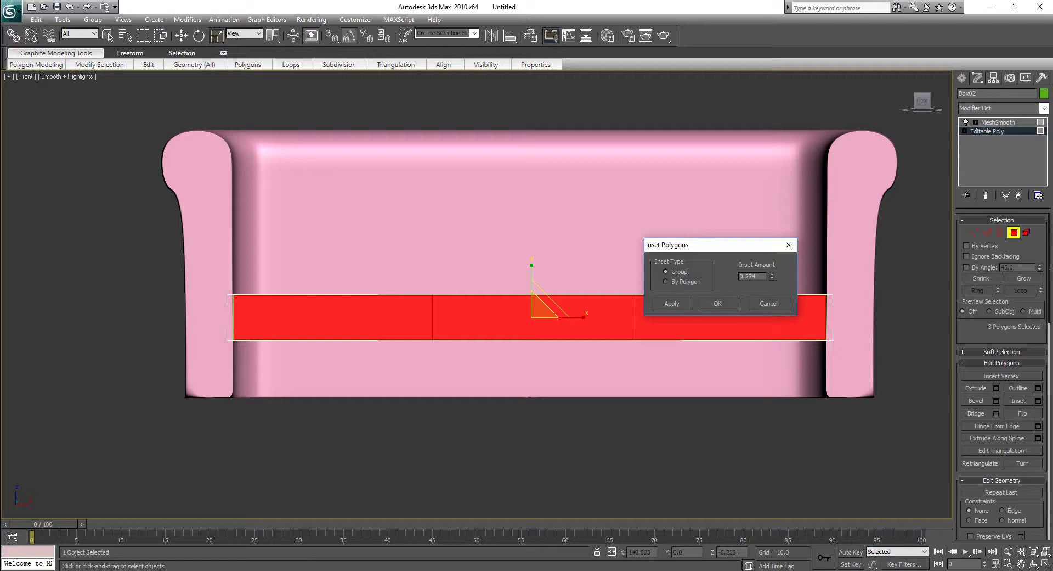
{"action": "key", "text": "Return"}
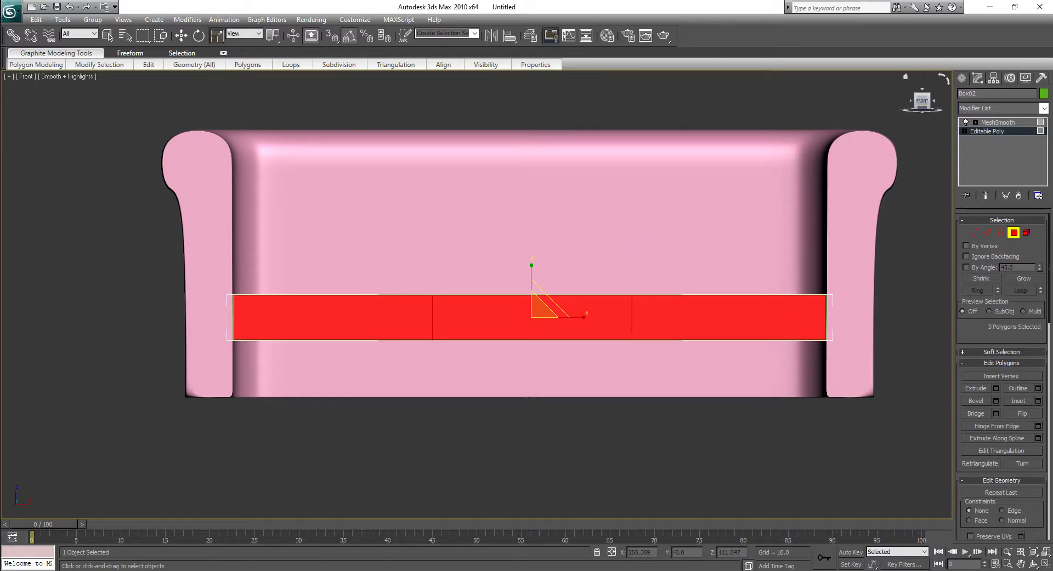
Step: Select all 12 underside polygons of the seat box, inset them as a group by 0.274, and leave polygon editing
{"action": "left_click", "coordinate": [923, 93]}
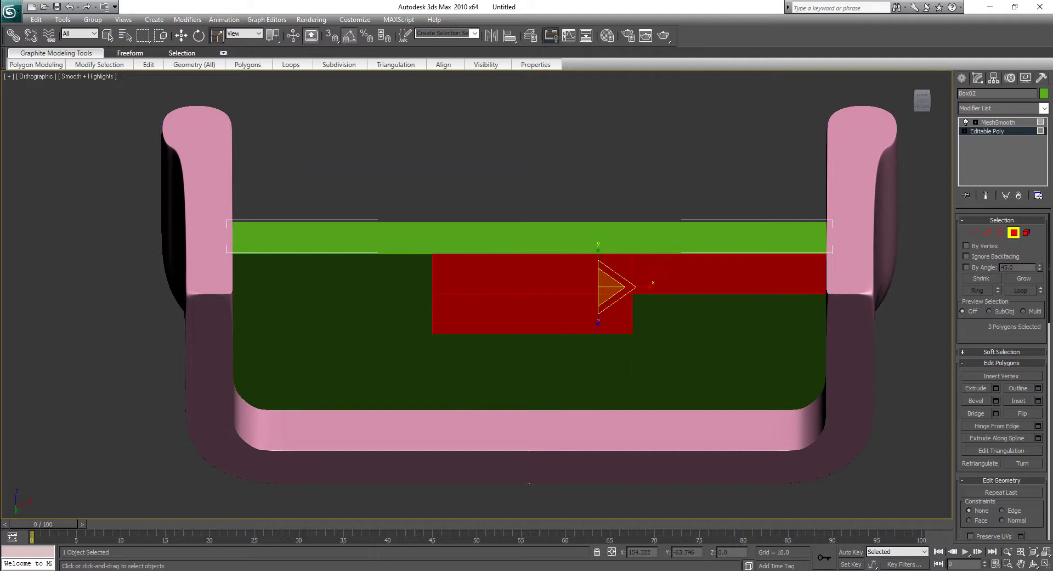
{"action": "left_click", "coordinate": [532, 354], "text": "ctrl"}
{"action": "left_click", "coordinate": [532, 391], "text": "ctrl"}
{"action": "left_click", "coordinate": [333, 354], "text": "ctrl"}
{"action": "left_click", "coordinate": [333, 391], "text": "ctrl"}
{"action": "left_click", "coordinate": [333, 354], "text": "ctrl"}
{"action": "left_click", "coordinate": [333, 313], "text": "ctrl"}
{"action": "left_click", "coordinate": [333, 273], "text": "ctrl"}
{"action": "left_click", "coordinate": [333, 354], "text": "ctrl"}
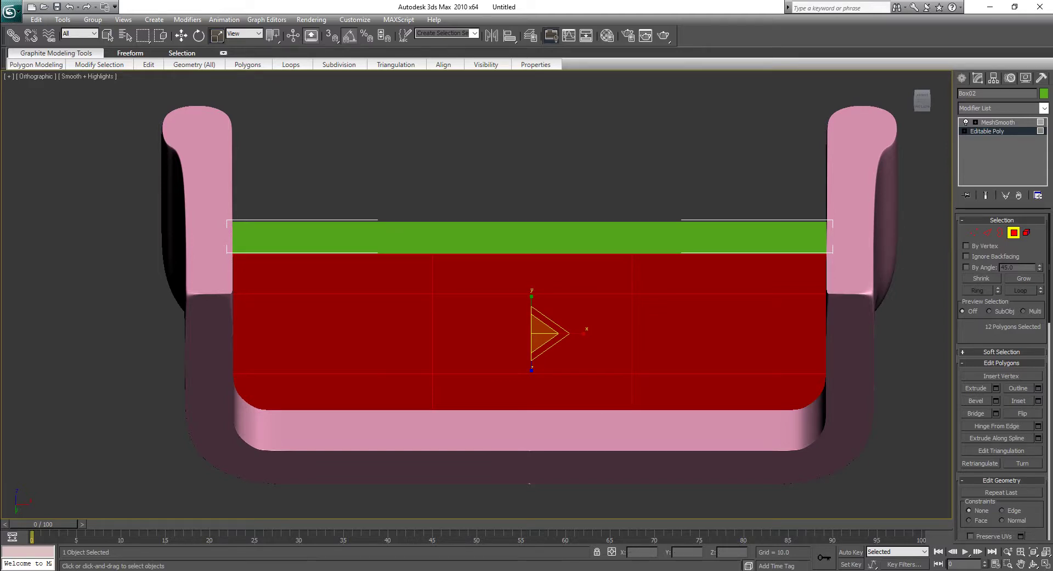
{"action": "left_click", "coordinate": [1038, 400]}
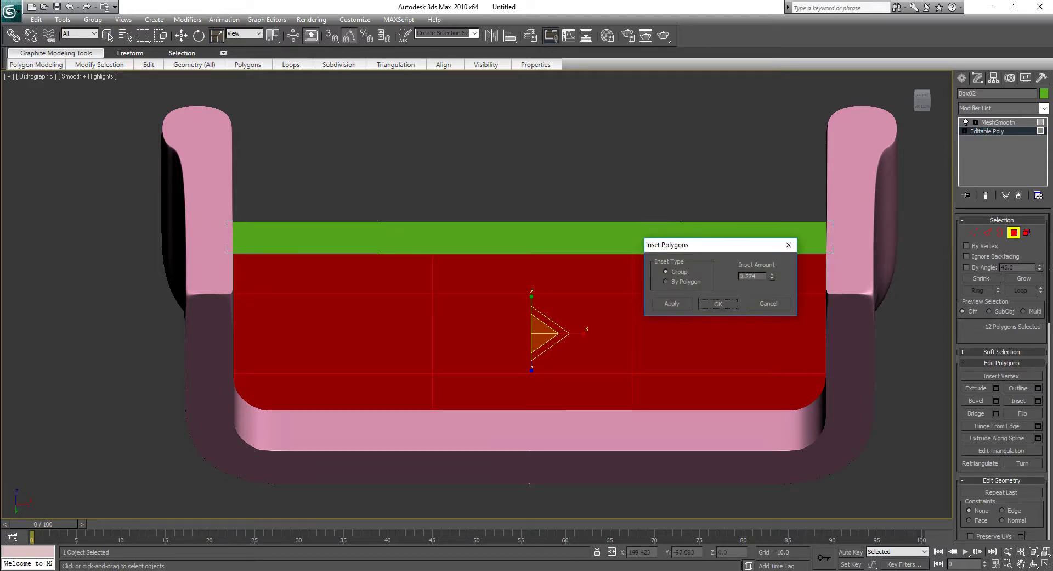
{"action": "key", "text": "Return"}
{"action": "key", "text": "4"}
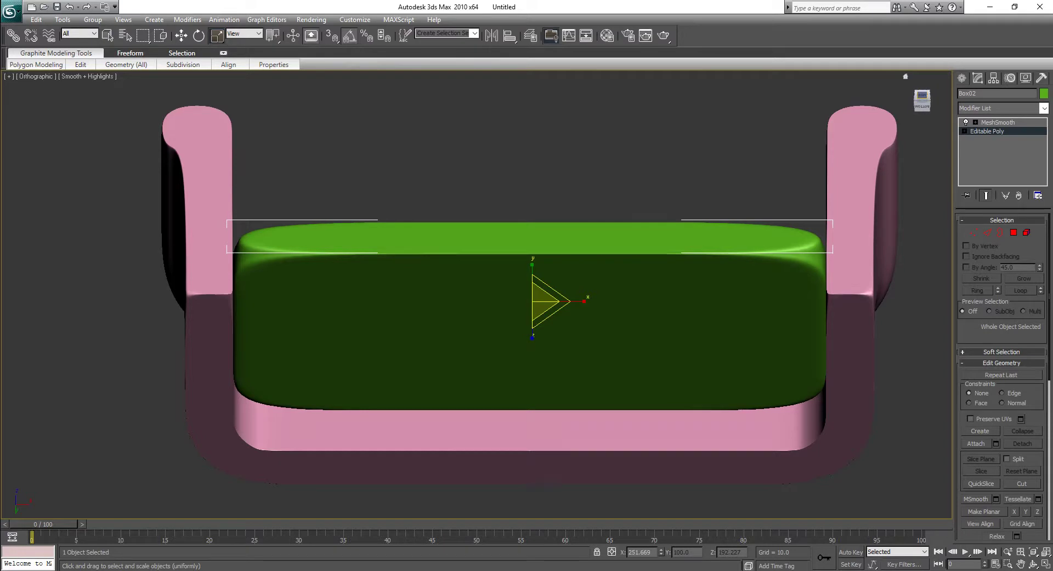
Step: In the right view, move the sofa frame horizontally along its depth until it is clear of the seat box
{"action": "left_click", "coordinate": [922, 105]}
{"action": "left_click", "coordinate": [934, 100]}
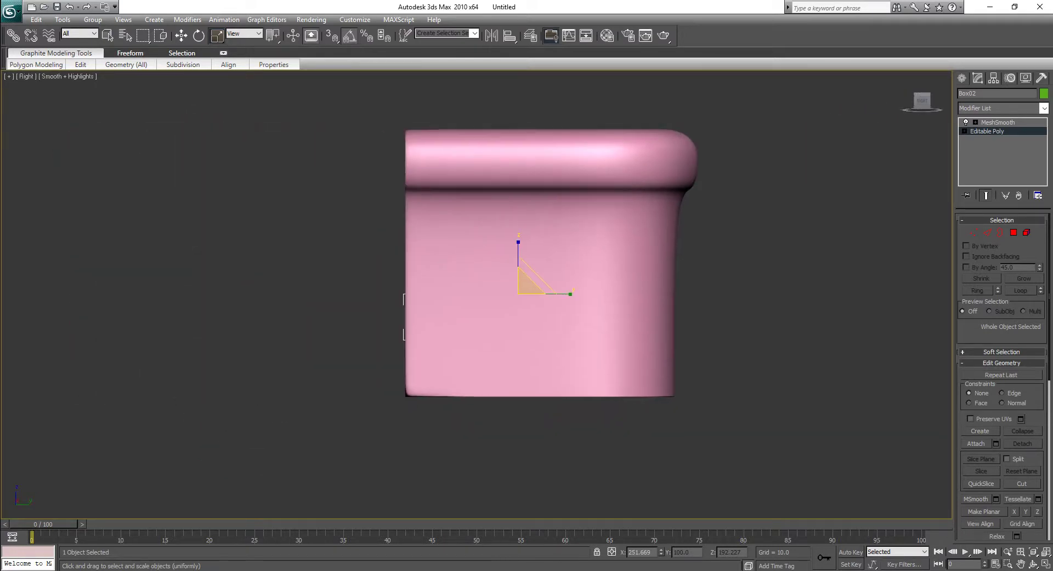
{"action": "type", "text": "symmetry"}
{"action": "key", "text": "Return"}
{"action": "key", "text": "w"}
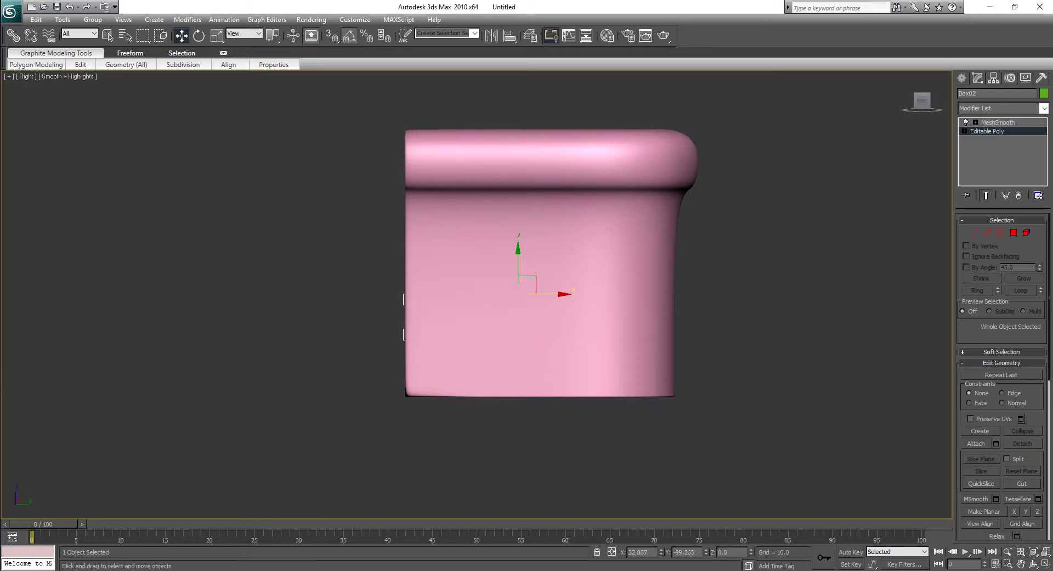
{"action": "left_click_drag", "start_coordinate": [705, 263], "coordinate": [1023, 263]}
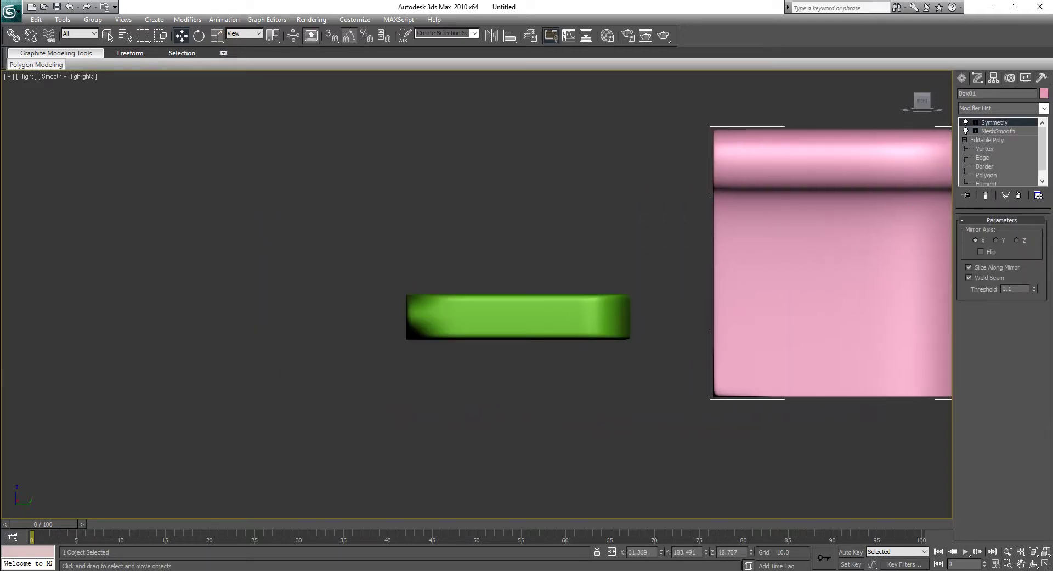
Step: Delete the green seat box
{"action": "left_click", "coordinate": [519, 316]}
{"action": "left_click", "coordinate": [987, 131]}
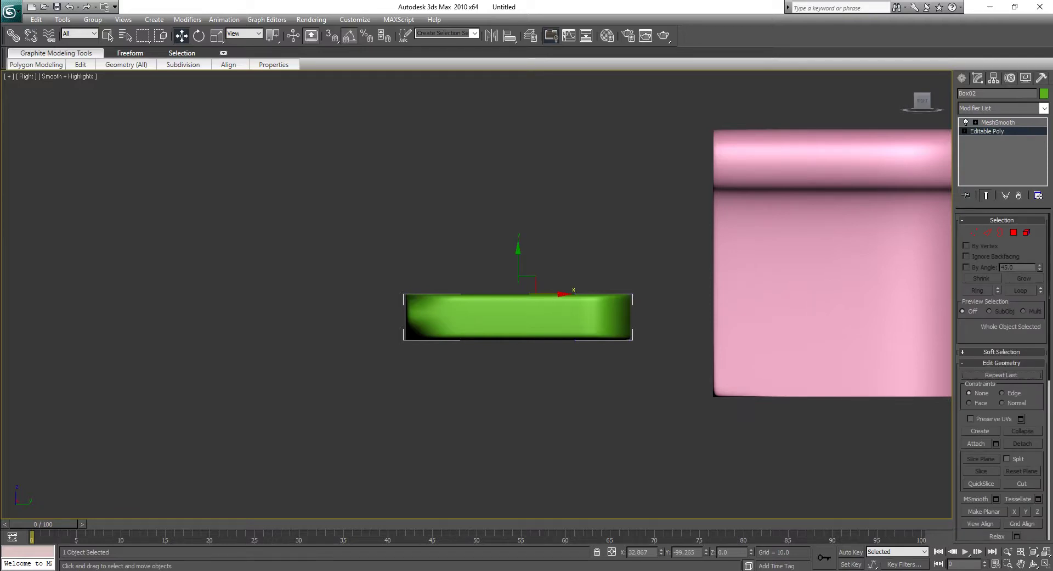
{"action": "key", "text": "Delete"}
Step: Draw a new seat box in the top view, spanning the space between the armrests in front of the backrest
{"action": "key", "text": "t"}
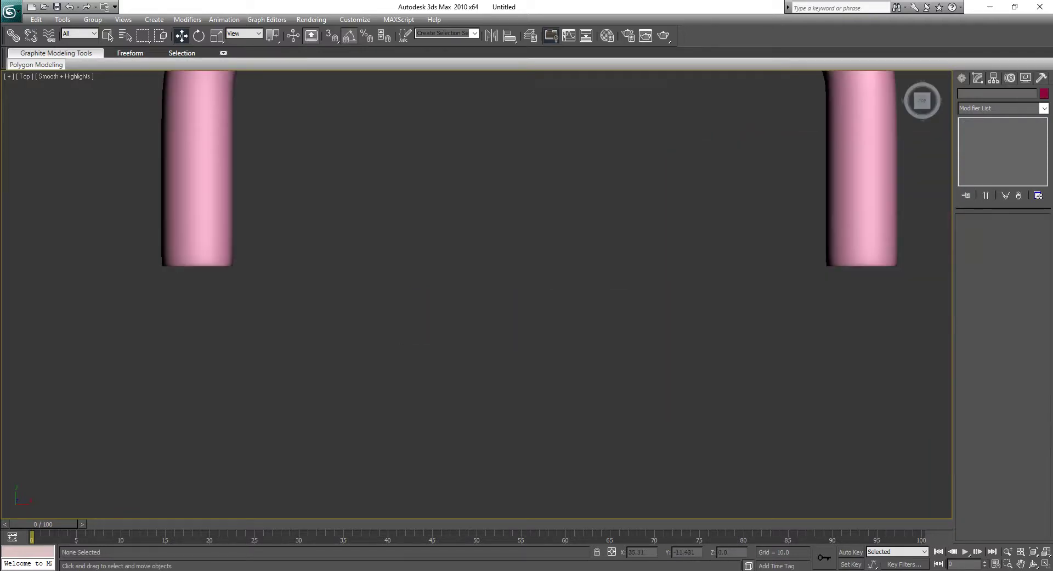
{"action": "key", "text": "z"}
{"action": "left_click", "coordinate": [962, 78]}
{"action": "left_click", "coordinate": [982, 148]}
{"action": "left_click_drag", "start_coordinate": [300, 255], "coordinate": [728, 415]}
{"action": "key", "text": "w"}
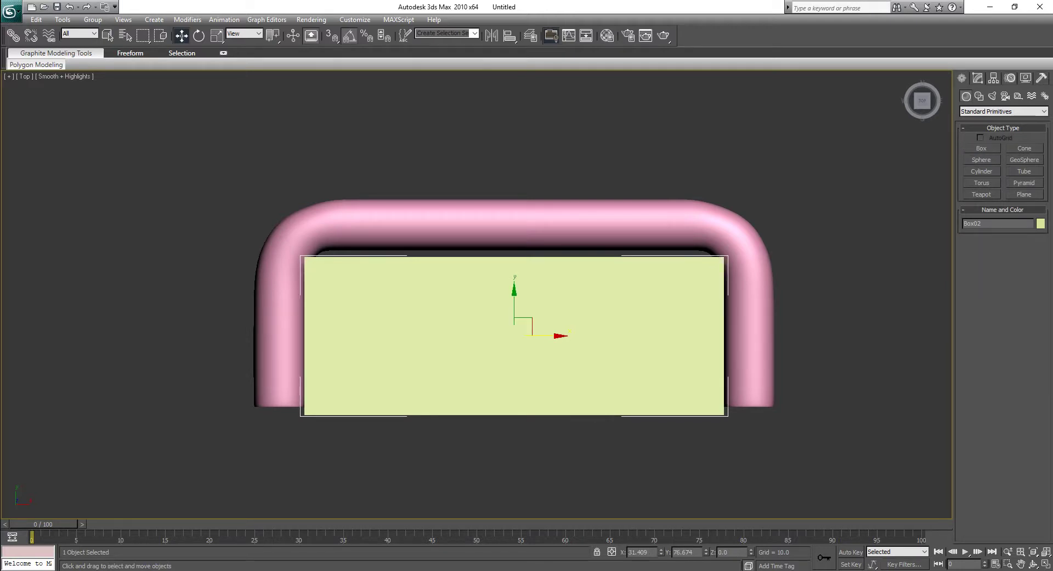
Step: Convert the new seat box to an Editable Poly
{"action": "scroll", "coordinate": [747, 373], "scroll_direction": "down", "scroll_amount": 2}
{"action": "scroll", "coordinate": [470, 483], "scroll_direction": "up", "scroll_amount": 2}
{"action": "left_click", "coordinate": [64, 76]}
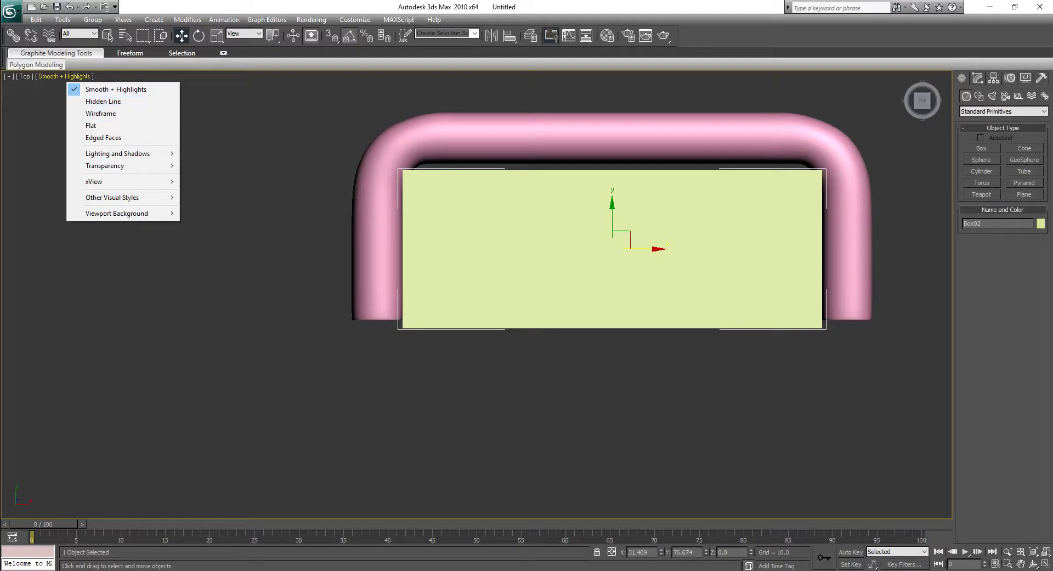
{"action": "left_click", "coordinate": [978, 78]}
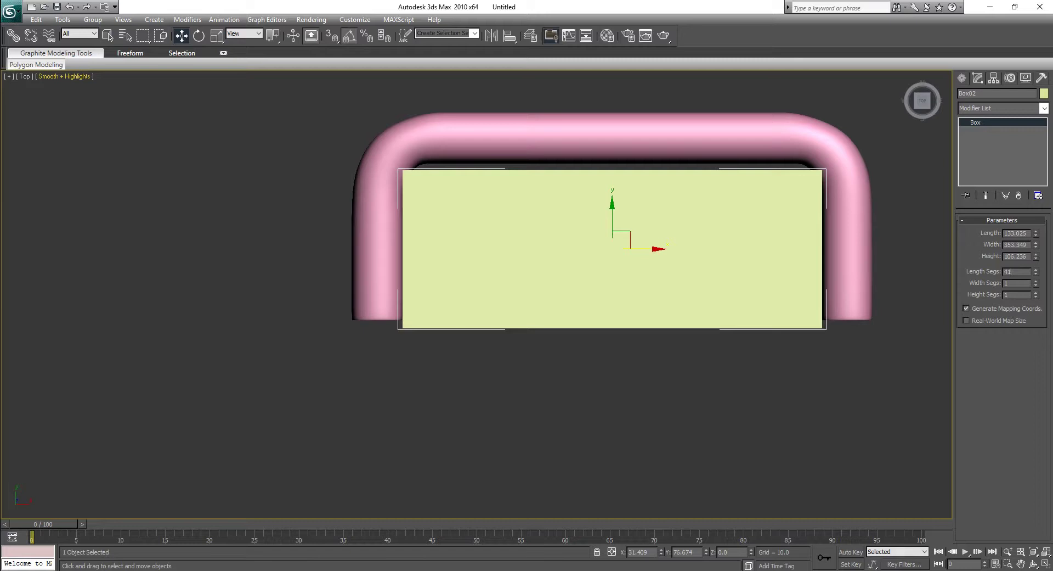
{"action": "middle_click_drag", "start_coordinate": [604, 275], "coordinate": [550, 294]}
{"action": "right_click", "coordinate": [655, 262]}
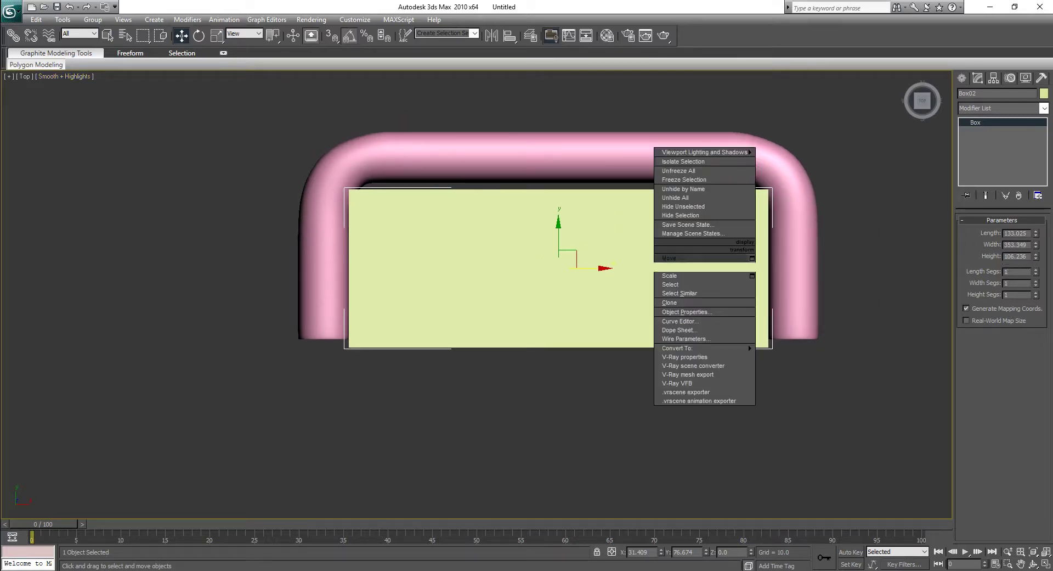
{"action": "mouse_move", "coordinate": [713, 348]}
{"action": "left_click", "coordinate": [795, 354]}
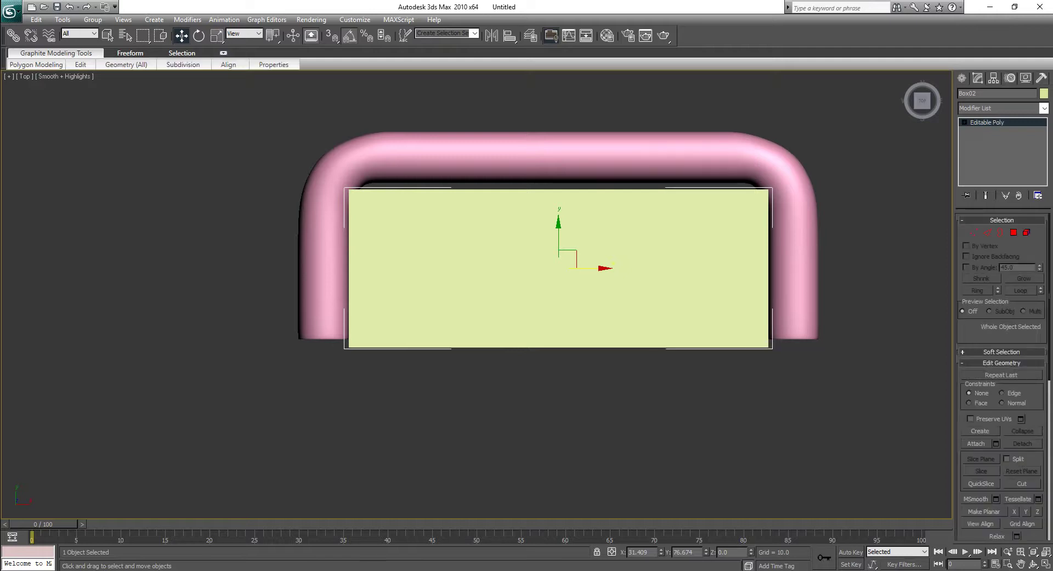
Step: Select all the seat box's polygons and inset them twice using By Polygon, starting with an amount of 1.0
{"action": "key", "text": "4"}
{"action": "left_click_drag", "start_coordinate": [801, 414], "coordinate": [206, 126]}
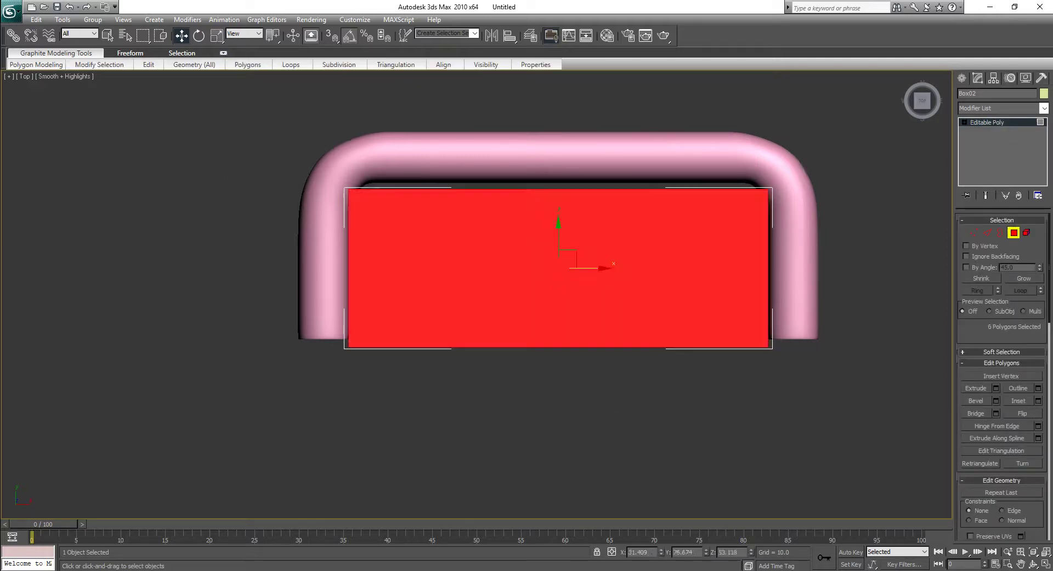
{"action": "middle_click_drag", "start_coordinate": [548, 274], "coordinate": [476, 291]}
{"action": "left_click", "coordinate": [1038, 401]}
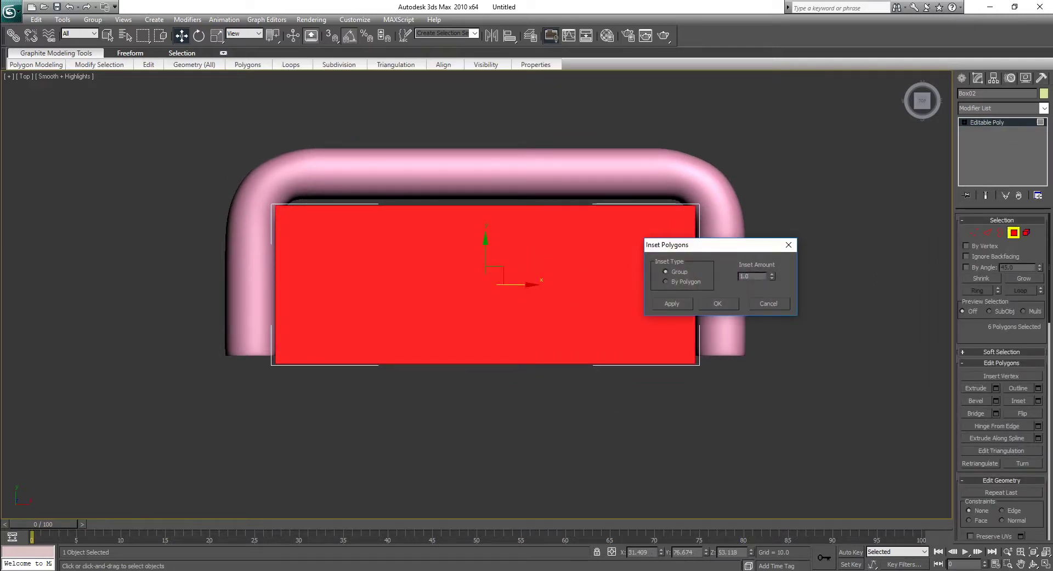
{"action": "left_click", "coordinate": [666, 281]}
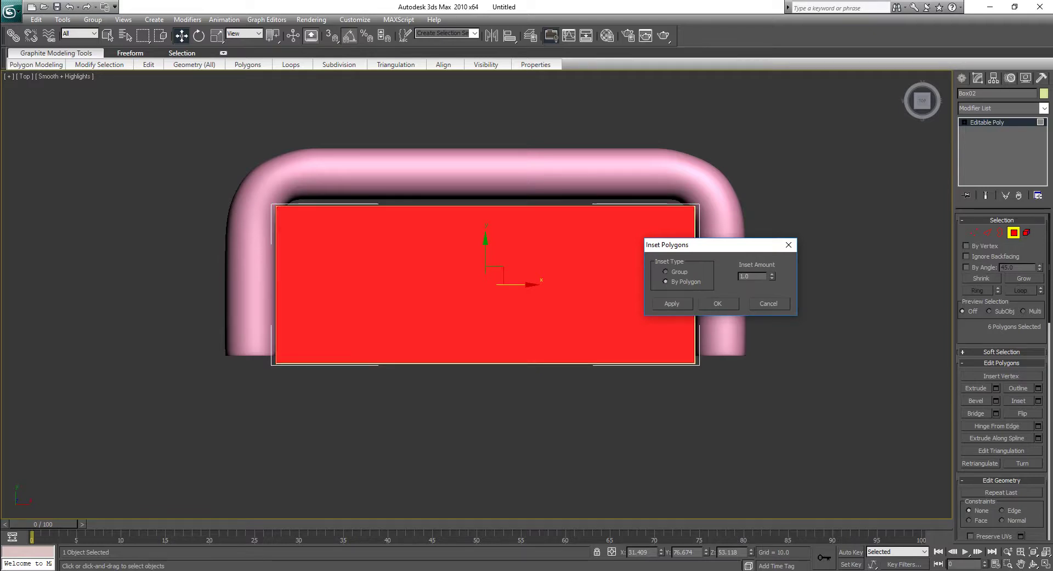
{"action": "key", "text": "Return"}
{"action": "middle_click_drag", "start_coordinate": [486, 285], "coordinate": [496, 310]}
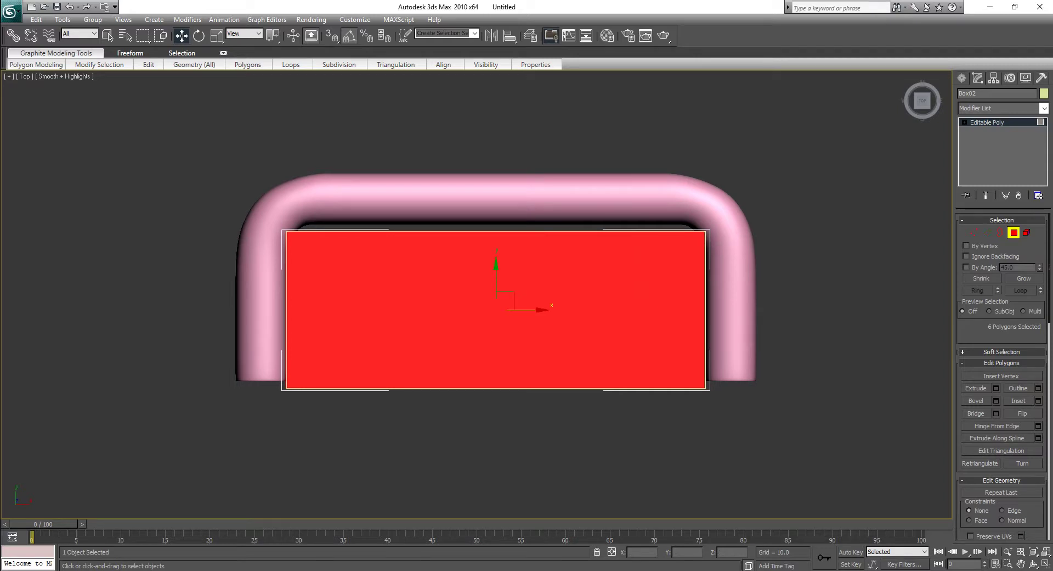
{"action": "left_click", "coordinate": [1038, 400]}
{"action": "left_click", "coordinate": [719, 304]}
{"action": "middle_click_drag", "start_coordinate": [719, 304], "coordinate": [729, 308]}
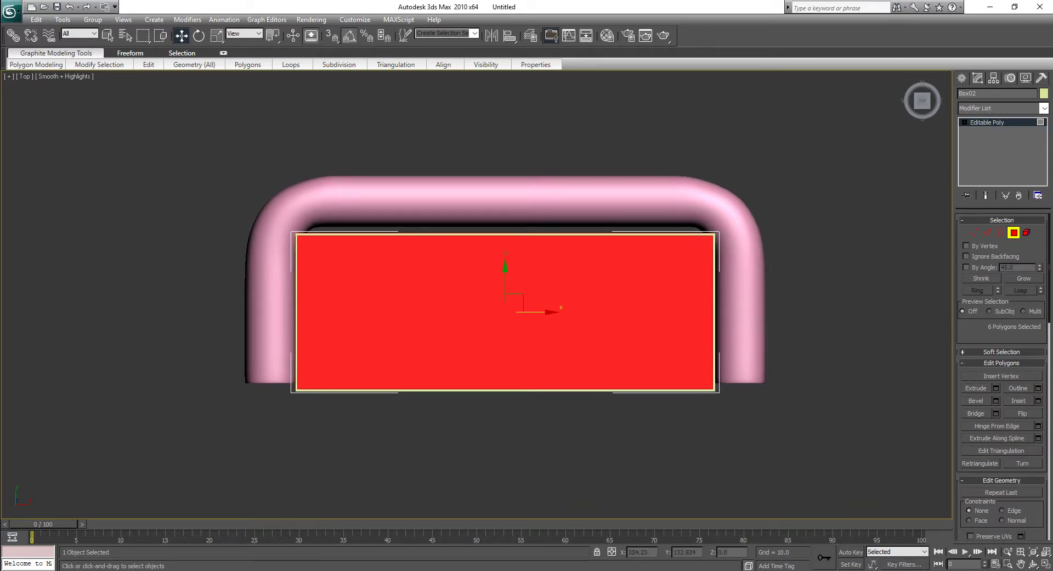
Step: Switch the top view to Hidden Line and connect the seat box's lengthwise edges with 10 segments
{"action": "left_click", "coordinate": [988, 232]}
{"action": "left_click_drag", "start_coordinate": [563, 448], "coordinate": [461, 217]}
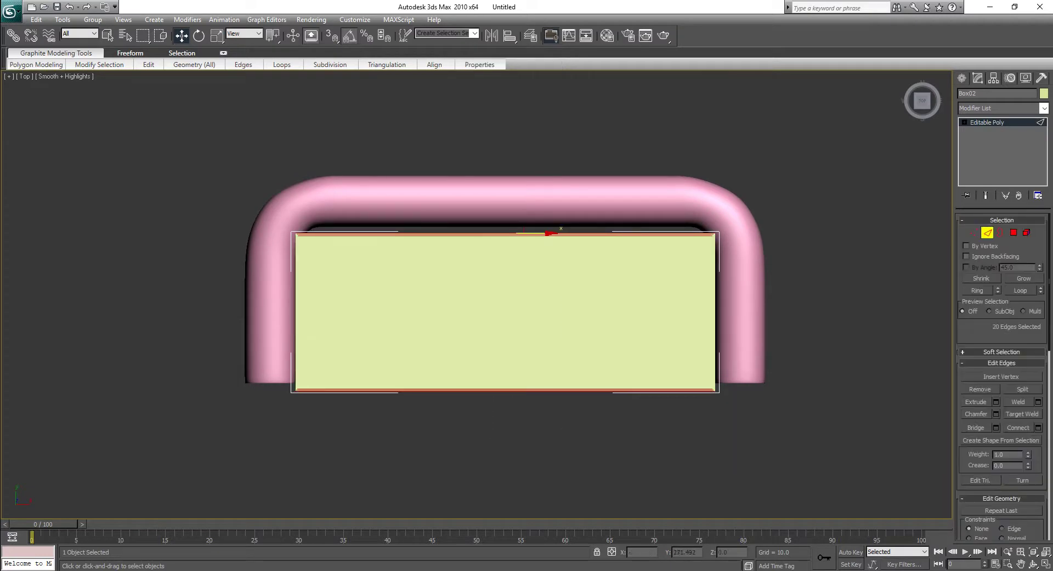
{"action": "left_click", "coordinate": [65, 76]}
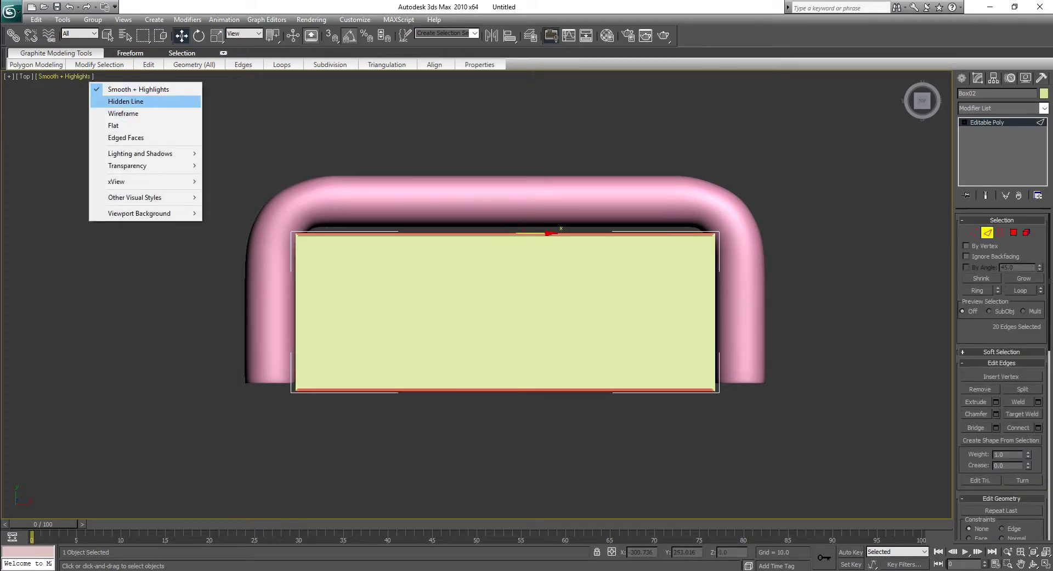
{"action": "left_click", "coordinate": [125, 101]}
{"action": "left_click", "coordinate": [1018, 427]}
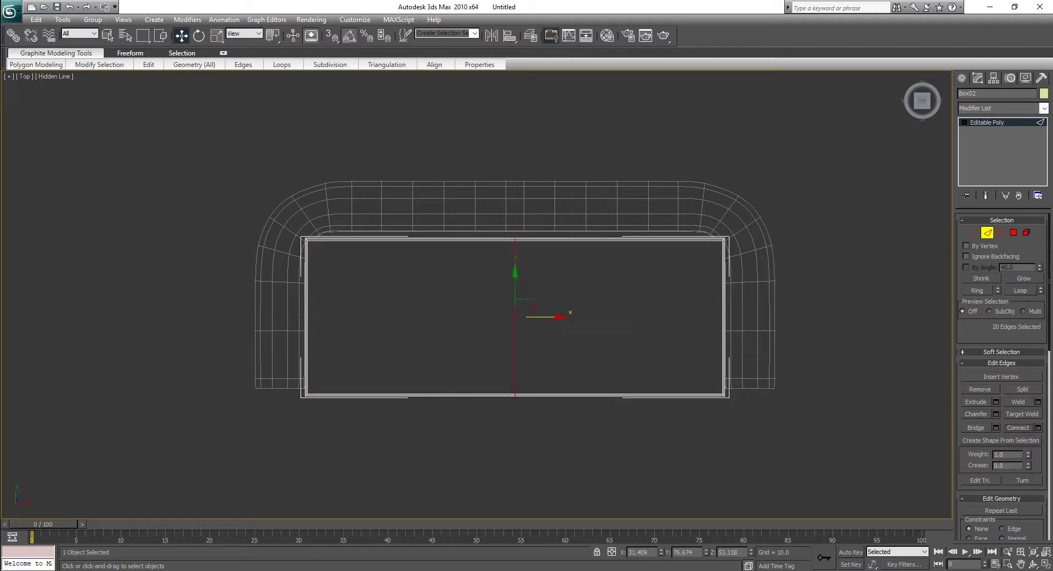
{"action": "key", "text": "ctrl+z"}
{"action": "left_click", "coordinate": [1038, 427]}
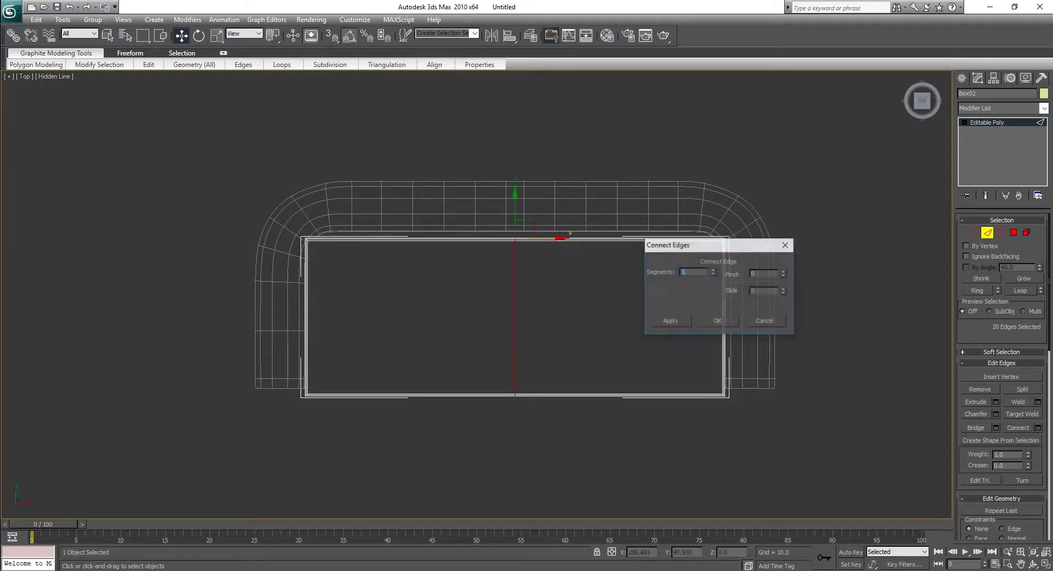
{"action": "type", "text": "7"}
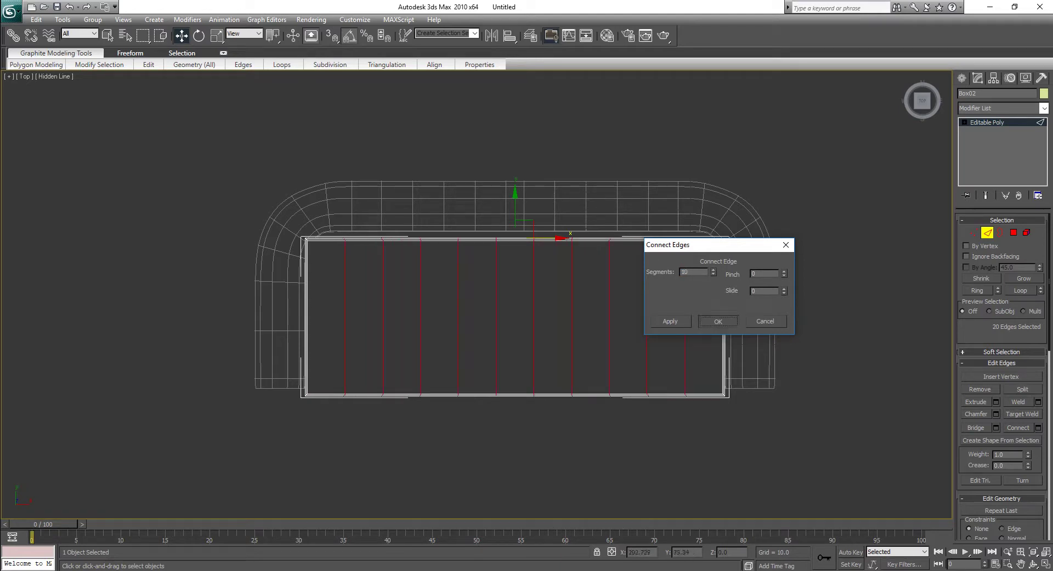
{"action": "left_click", "coordinate": [717, 321]}
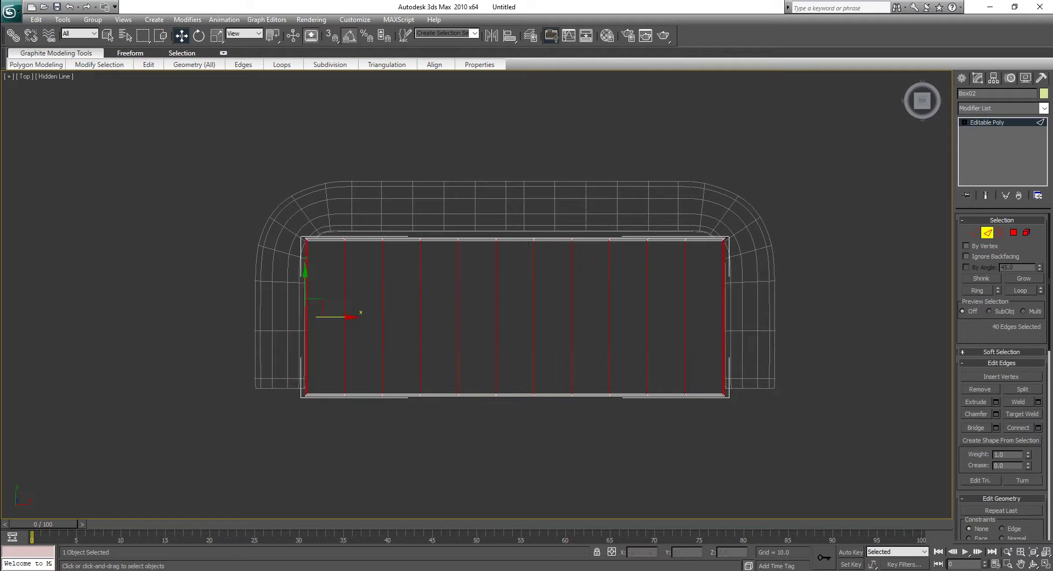
Step: Connect the seat box's depth-wise edges with 4 segments and leave edge editing
{"action": "left_click", "coordinate": [1039, 427]}
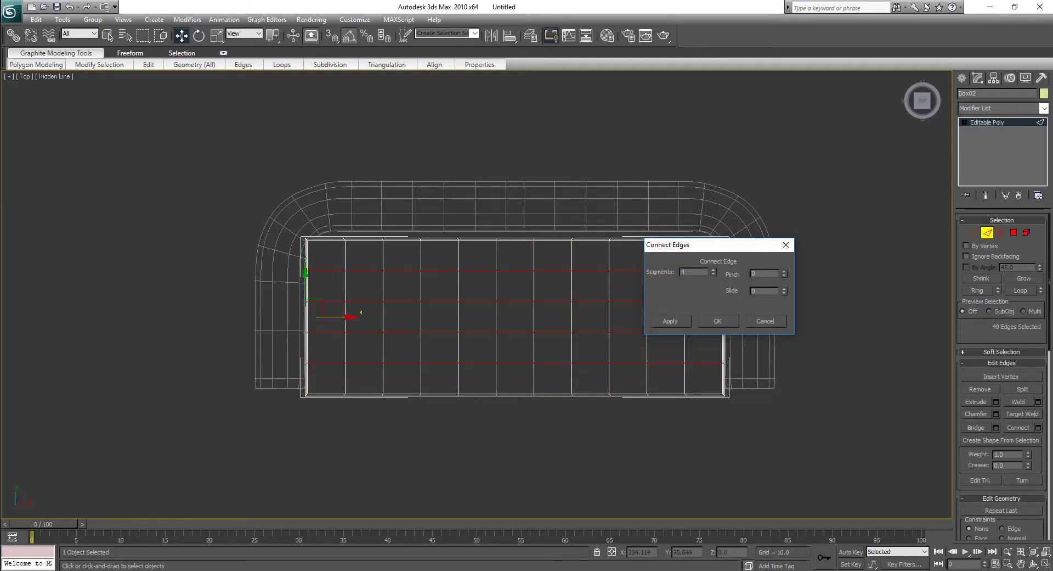
{"action": "left_click", "coordinate": [718, 320]}
{"action": "key", "text": "2"}
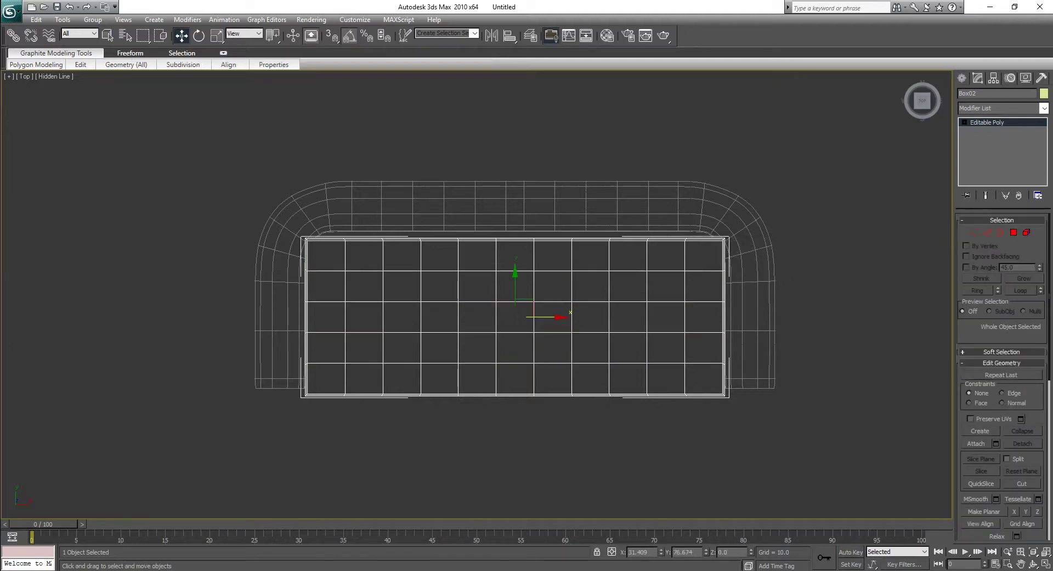
Step: Apply a MeshSmooth modifier to the seat box
{"action": "left_click", "coordinate": [1044, 108]}
{"action": "scroll", "coordinate": [999, 329], "scroll_direction": "down", "scroll_amount": 5}
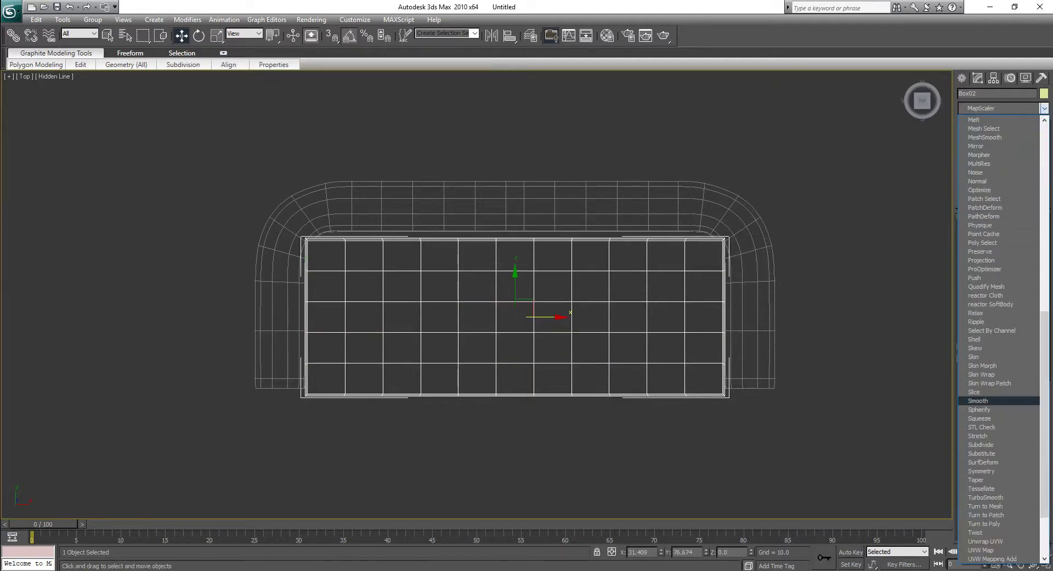
{"action": "scroll", "coordinate": [998, 524], "scroll_direction": "down", "scroll_amount": 2}
{"action": "key", "text": "Up"}
{"action": "key", "text": "Up"}
{"action": "key", "text": "Up"}
{"action": "key", "text": "Up"}
{"action": "key", "text": "Up"}
{"action": "key", "text": "Up"}
{"action": "key", "text": "Up"}
{"action": "key", "text": "Up"}
{"action": "key", "text": "Up"}
{"action": "key", "text": "Up"}
{"action": "key", "text": "Up"}
{"action": "key", "text": "Up"}
{"action": "key", "text": "Up"}
{"action": "key", "text": "Up"}
{"action": "key", "text": "Up"}
{"action": "key", "text": "Up"}
{"action": "key", "text": "Up"}
{"action": "key", "text": "Up"}
{"action": "key", "text": "Up"}
{"action": "key", "text": "Up"}
{"action": "key", "text": "Up"}
{"action": "key", "text": "Up"}
{"action": "key", "text": "Up"}
{"action": "key", "text": "Up"}
{"action": "key", "text": "Up"}
{"action": "key", "text": "Up"}
{"action": "key", "text": "Up"}
{"action": "key", "text": "Up"}
{"action": "key", "text": "Up"}
{"action": "key", "text": "Up"}
{"action": "key", "text": "Up"}
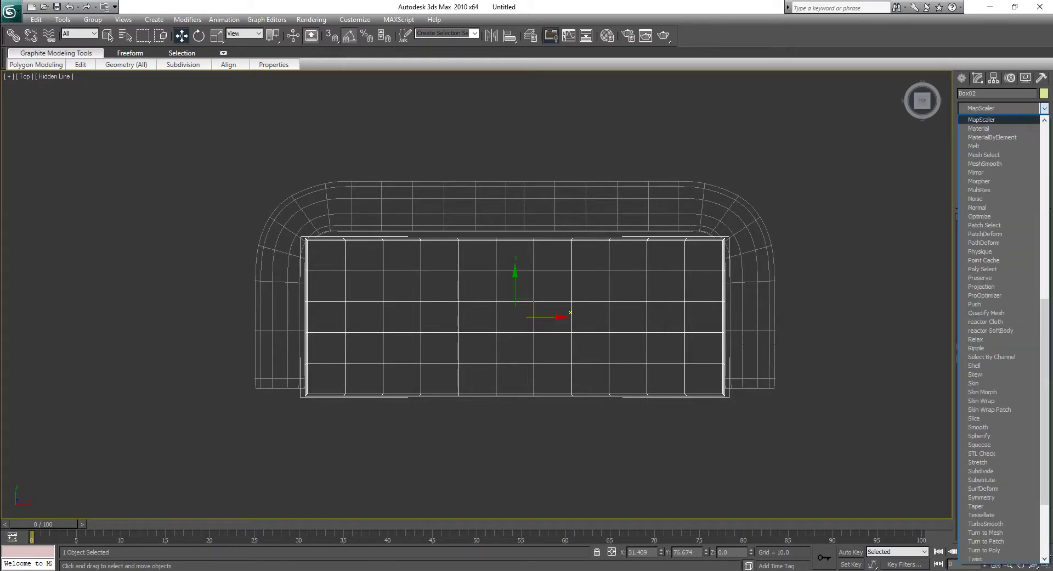
{"action": "key", "text": "Up"}
{"action": "key", "text": "Return"}
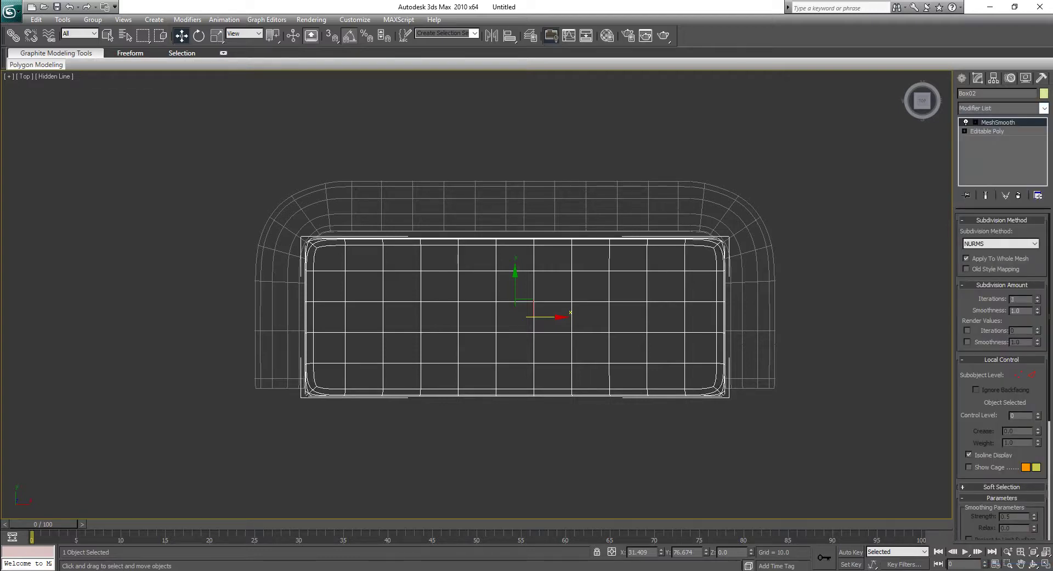
Step: Restore Smooth + Highlights shading and move the seat box back against the backrest, to about Y 82.7
{"action": "left_click", "coordinate": [54, 77]}
{"action": "left_click", "coordinate": [54, 87]}
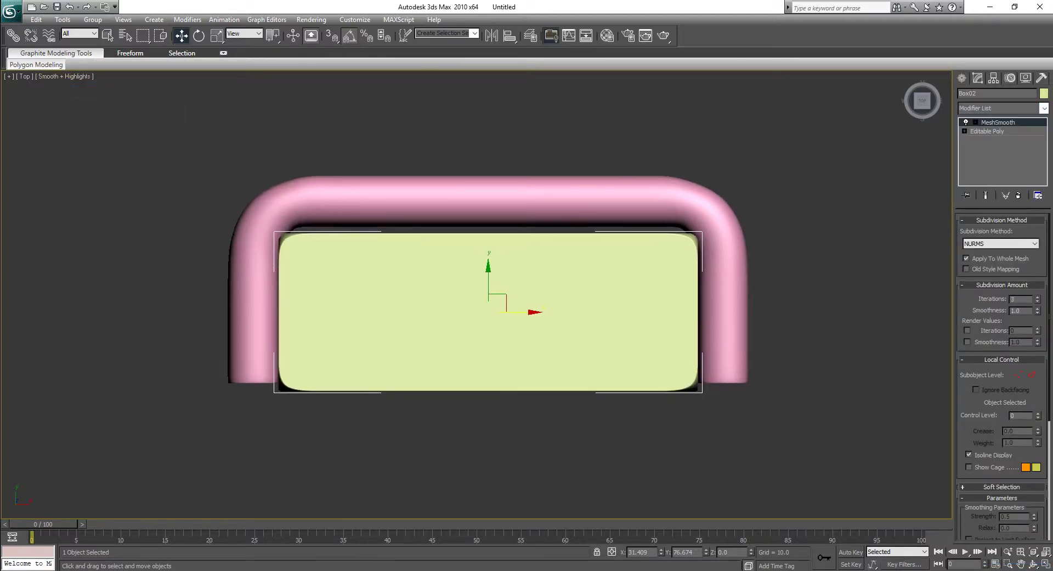
{"action": "left_click_drag", "start_coordinate": [488, 280], "coordinate": [488, 273]}
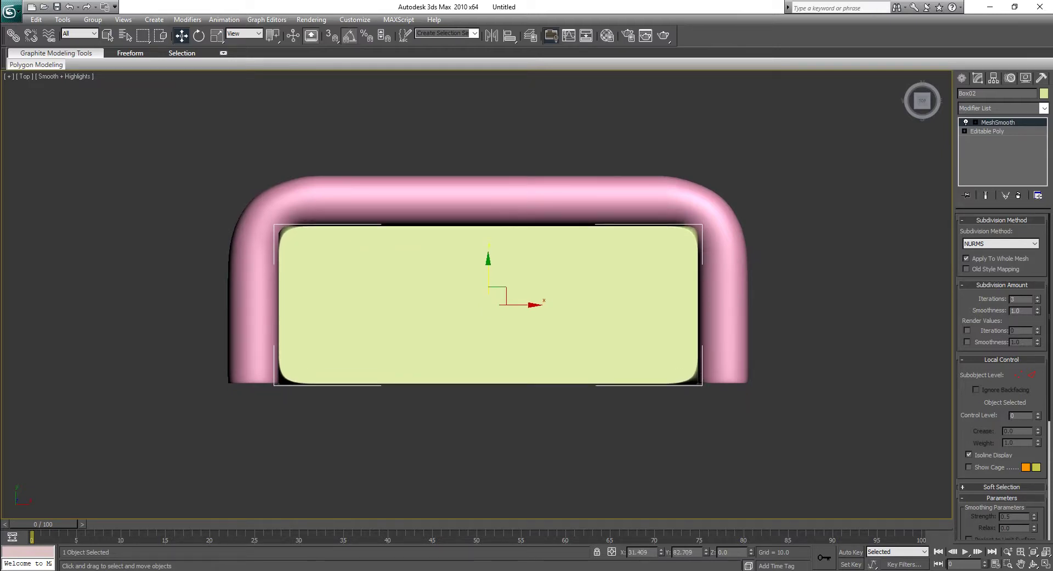
Step: In the front view, scale the seat box vertically to about 28 percent of its height
{"action": "key", "text": "f"}
{"action": "middle_click_drag", "start_coordinate": [500, 239], "coordinate": [481, 271]}
{"action": "right_click", "coordinate": [481, 271]}
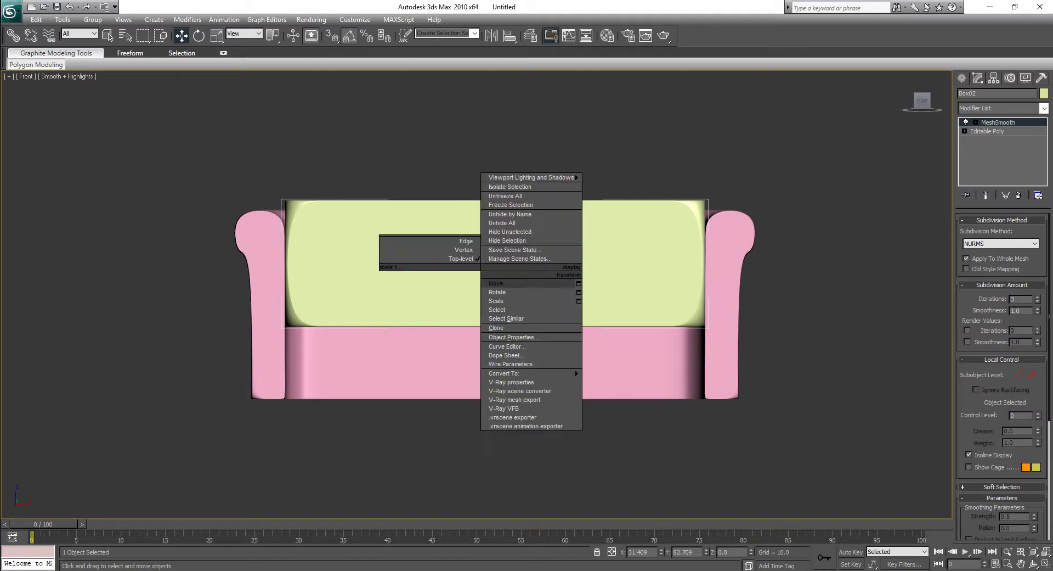
{"action": "left_click", "coordinate": [107, 35]}
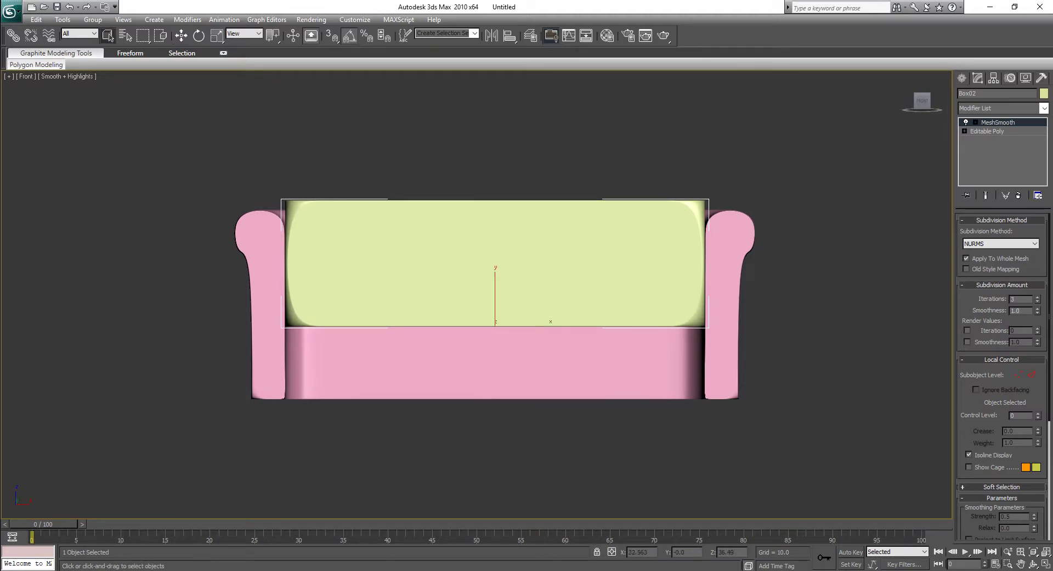
{"action": "middle_click_drag", "start_coordinate": [494, 264], "coordinate": [492, 310]}
{"action": "right_click", "coordinate": [490, 309]}
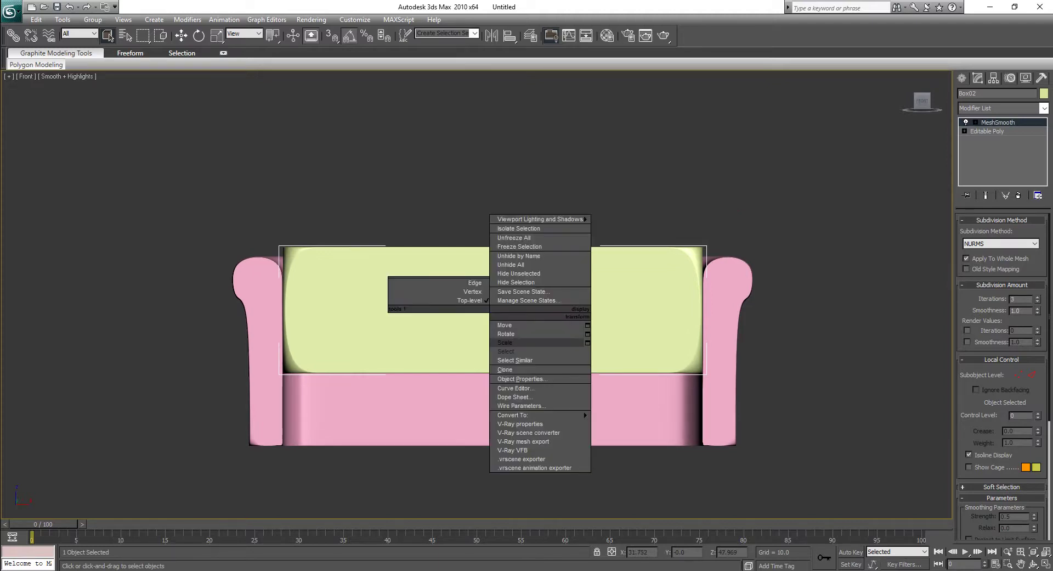
{"action": "left_click", "coordinate": [505, 343]}
{"action": "left_click_drag", "start_coordinate": [492, 359], "coordinate": [493, 395]}
Step: Lower the flattened seat cushion to the base of the sofa frame in the front view
{"action": "right_click", "coordinate": [497, 368]}
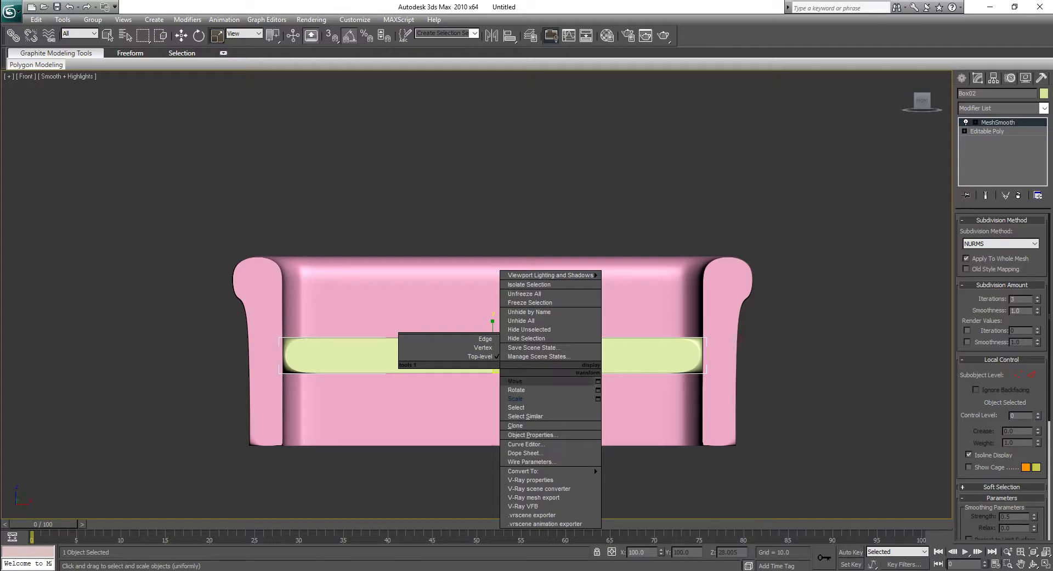
{"action": "left_click", "coordinate": [516, 381]}
{"action": "mouse_move", "coordinate": [493, 345]}
{"action": "left_mouse_down"}
{"action": "mouse_move", "coordinate": [493, 419]}
{"action": "mouse_move", "coordinate": [493, 387]}
{"action": "left_mouse_up"}
{"action": "right_click", "coordinate": [501, 410]}
{"action": "key", "text": "Escape"}
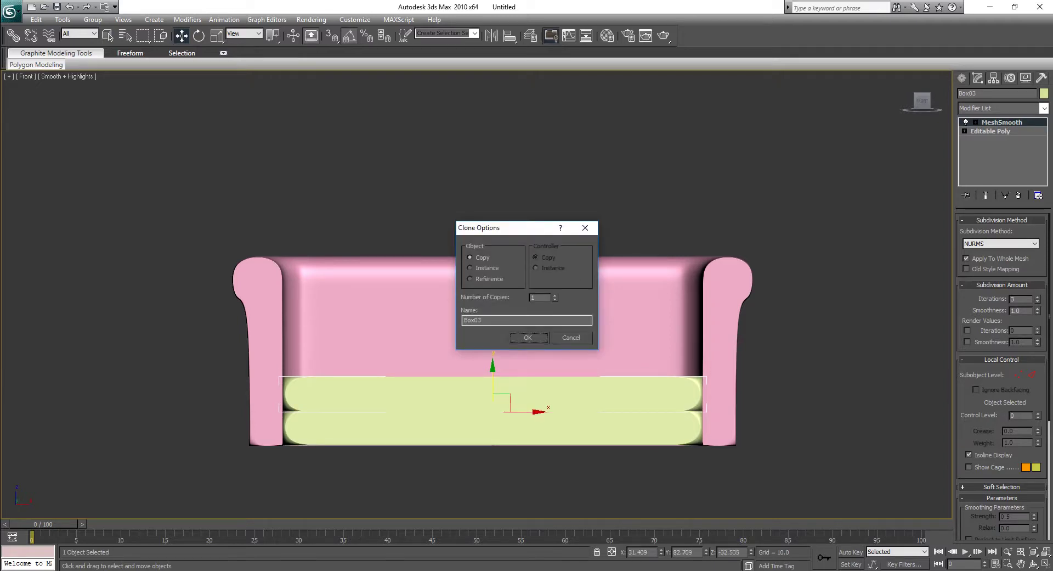
Step: Clone the bottom cushion upward twice as Copy, stacking three cushions between the armrests
{"action": "key", "text": "Return"}
{"action": "mouse_move", "coordinate": [492, 386]}
{"action": "left_mouse_down", "text": "shift"}
{"action": "mouse_move", "coordinate": [492, 338]}
{"action": "mouse_move", "coordinate": [493, 352]}
{"action": "left_mouse_up", "text": "shift"}
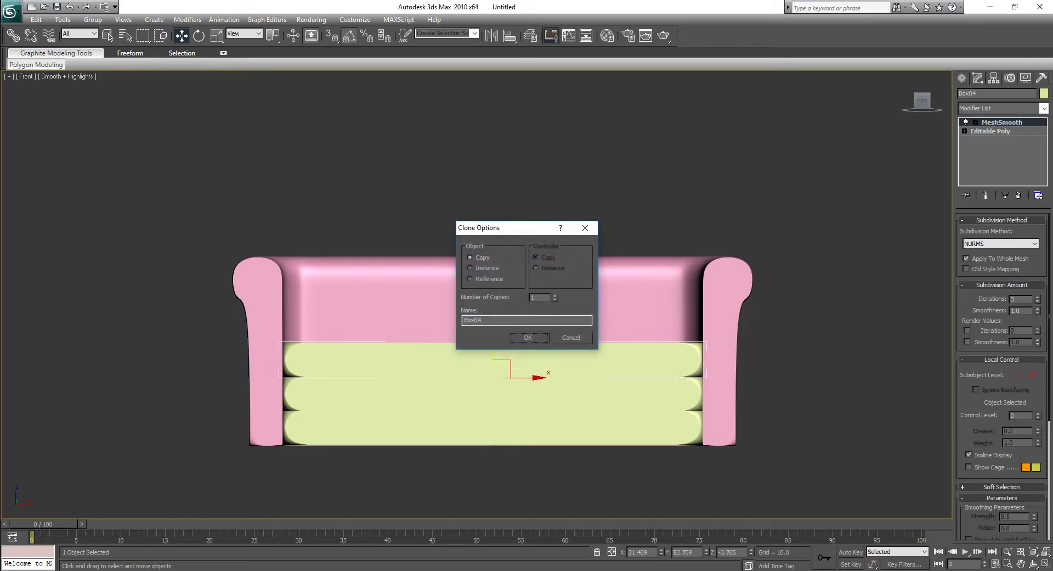
{"action": "key", "text": "Return"}
Step: In the top view, scale the uppermost cushion along its width to about 36 percent
{"action": "middle_click_drag", "start_coordinate": [493, 351], "coordinate": [523, 362]}
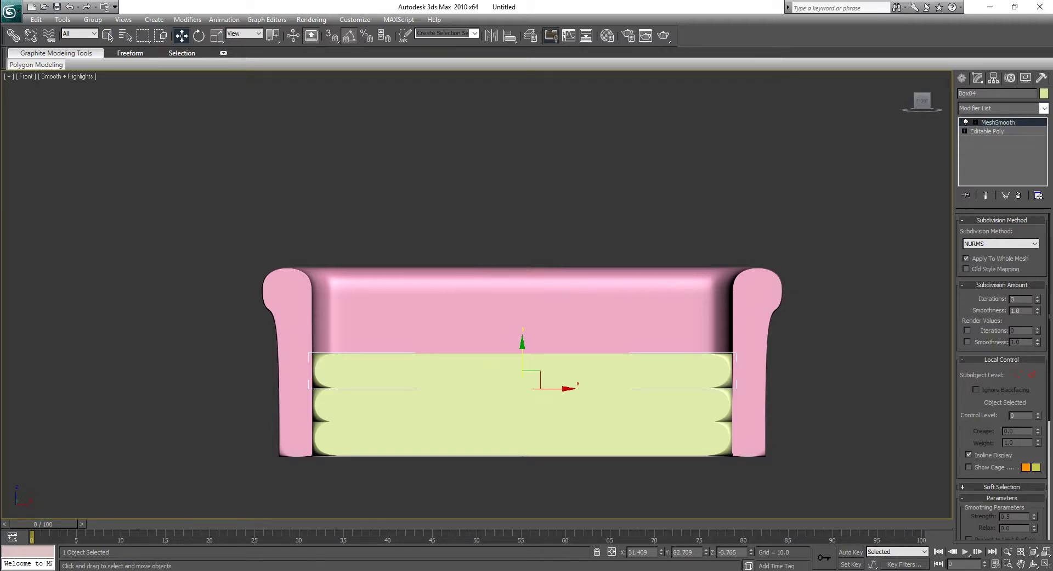
{"action": "key", "text": "t"}
{"action": "middle_click_drag", "start_coordinate": [537, 193], "coordinate": [542, 242]}
{"action": "right_click", "coordinate": [542, 242]}
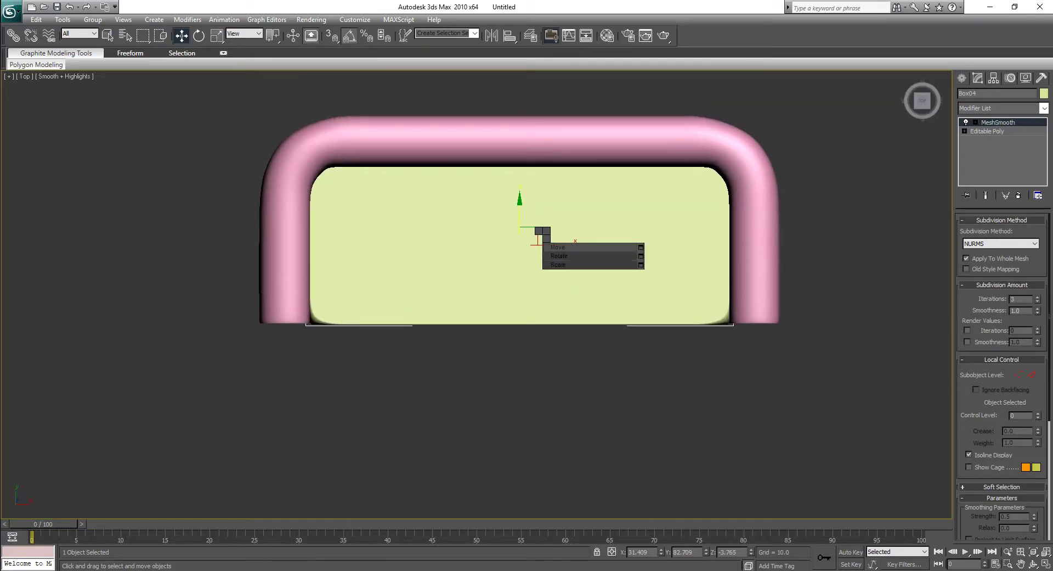
{"action": "left_click", "coordinate": [558, 264]}
{"action": "left_click_drag", "start_coordinate": [568, 244], "coordinate": [535, 245]}
{"action": "middle_click_drag", "start_coordinate": [534, 245], "coordinate": [535, 267]}
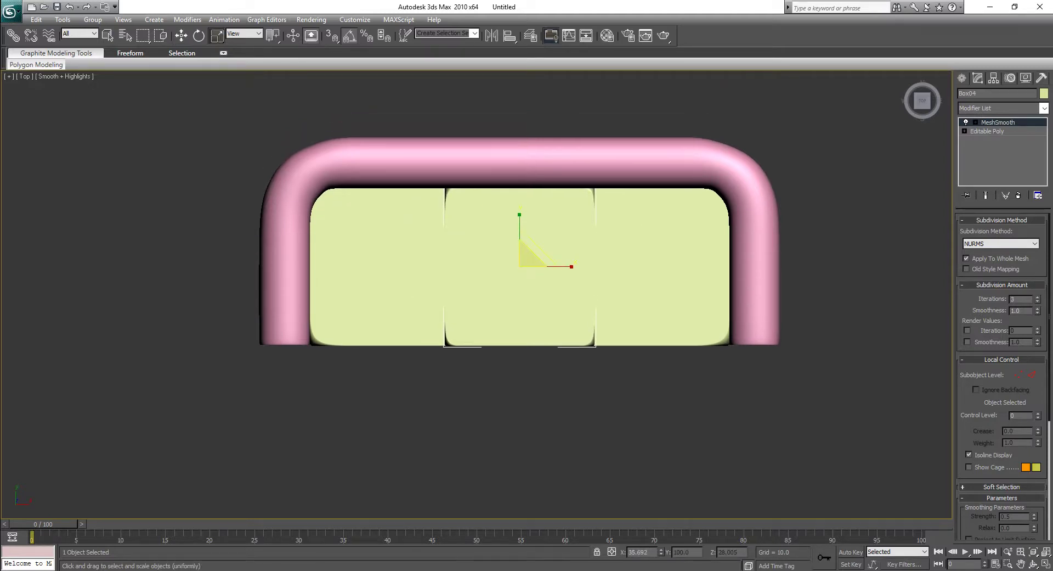
Step: At the Editable Poly level, scale the narrow top cushion's four corner vertex groups inward to round its corners, then return to MeshSmooth
{"action": "left_click", "coordinate": [987, 131]}
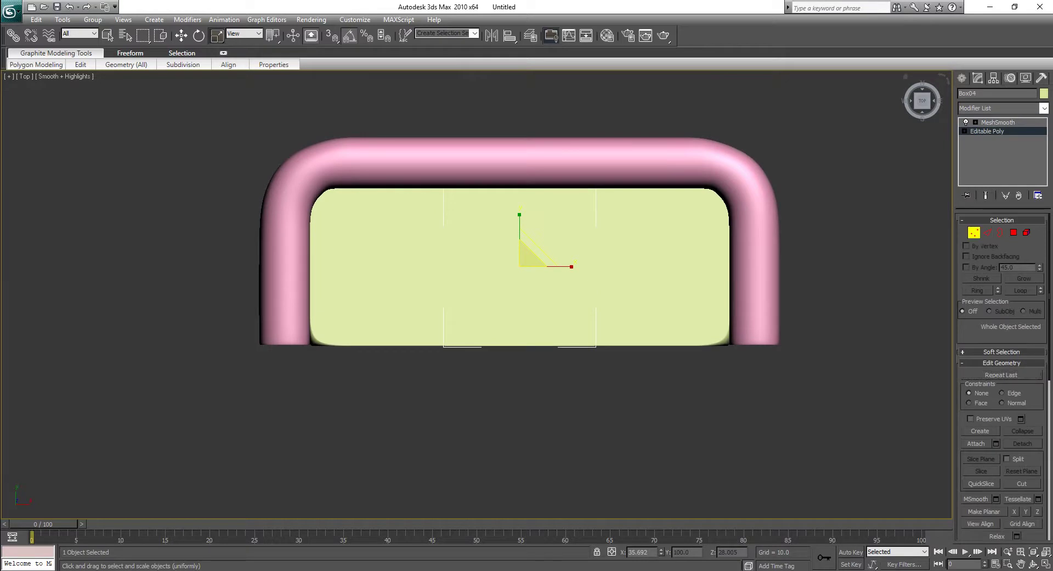
{"action": "key", "text": "1"}
{"action": "scroll", "coordinate": [423, 251], "scroll_direction": "up", "scroll_amount": 2}
{"action": "left_click_drag", "start_coordinate": [677, 399], "coordinate": [658, 370]}
{"action": "left_click_drag", "start_coordinate": [701, 410], "coordinate": [656, 364]}
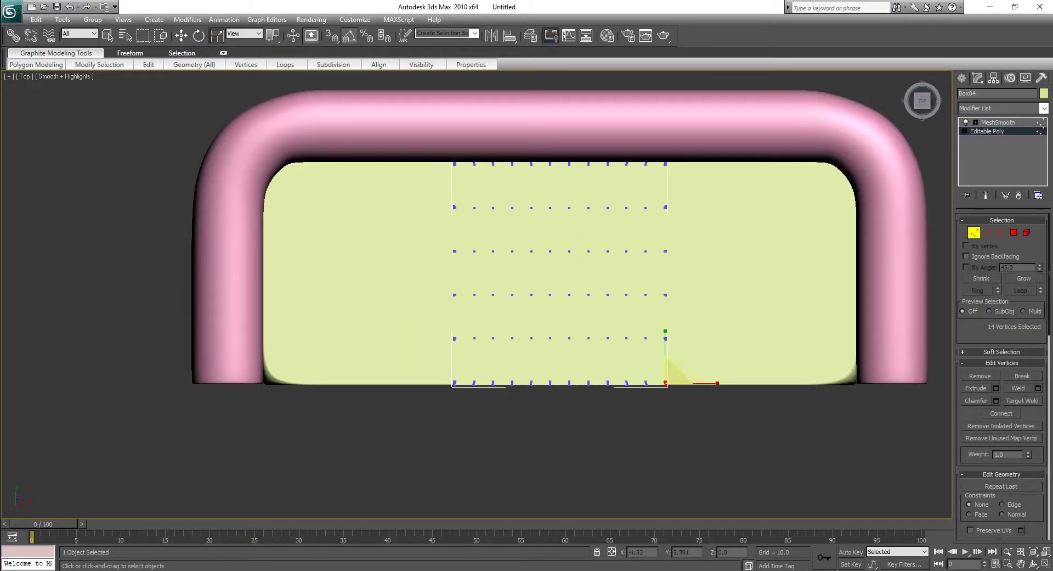
{"action": "left_click_drag", "start_coordinate": [459, 393], "coordinate": [447, 376], "text": "ctrl"}
{"action": "left_click_drag", "start_coordinate": [467, 171], "coordinate": [429, 148], "text": "ctrl"}
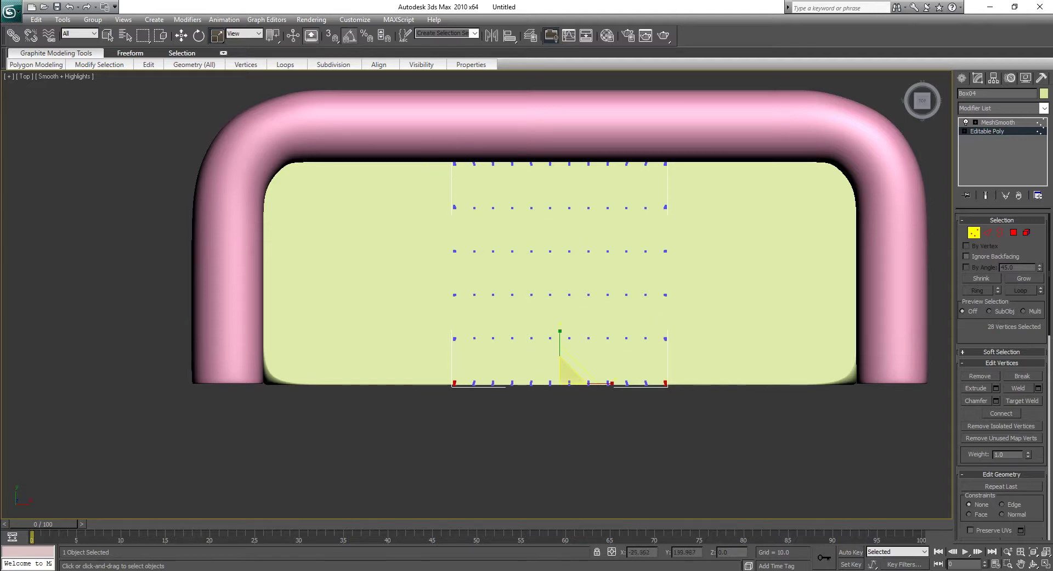
{"action": "left_click_drag", "start_coordinate": [652, 159], "coordinate": [652, 170], "text": "ctrl"}
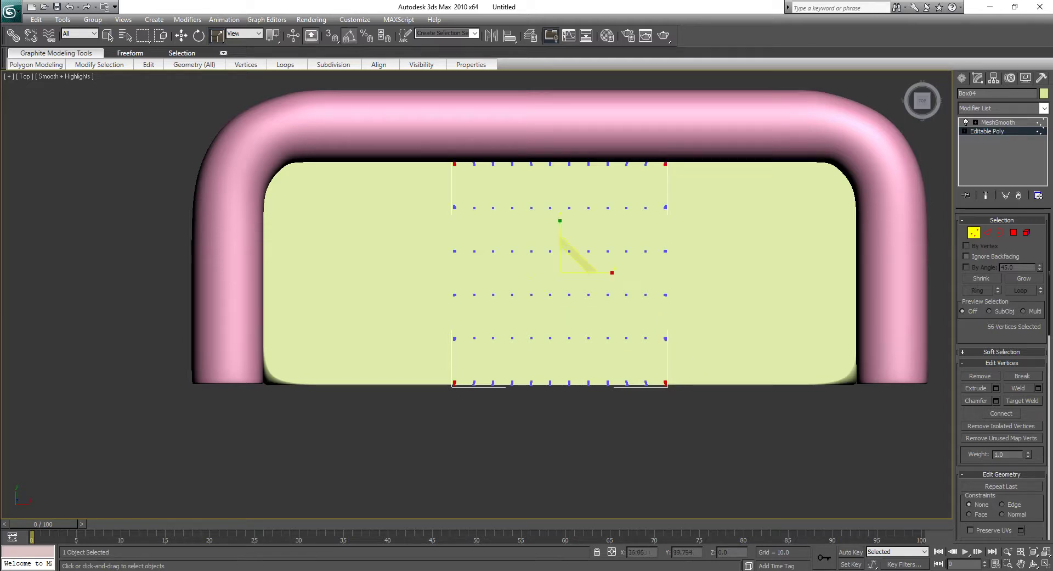
{"action": "left_click_drag", "start_coordinate": [573, 255], "coordinate": [574, 267]}
{"action": "key", "text": "1"}
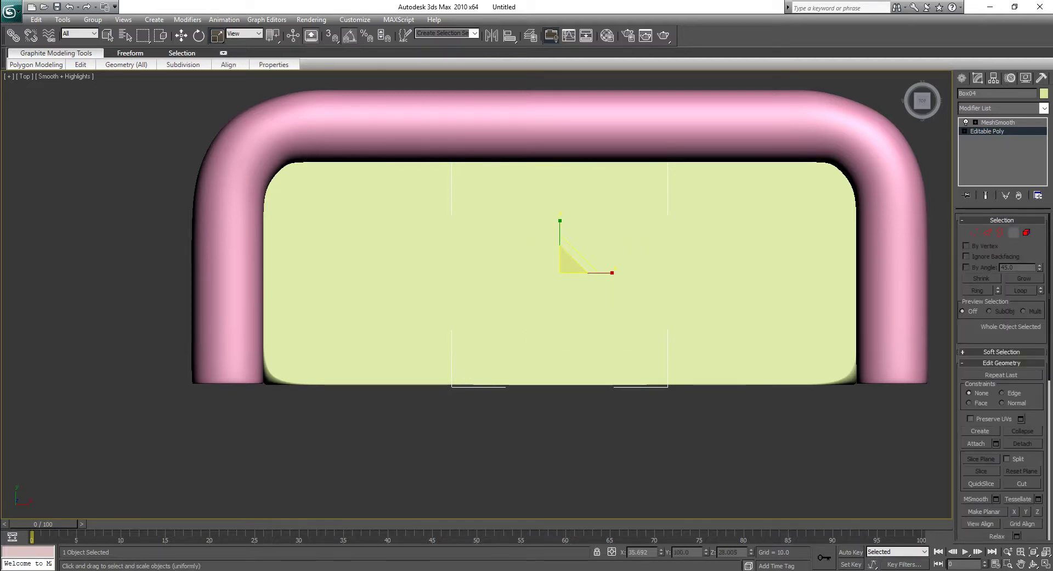
{"action": "key", "text": "4"}
{"action": "key", "text": "4"}
{"action": "left_click", "coordinate": [997, 121]}
{"action": "middle_click_drag", "start_coordinate": [604, 266], "coordinate": [576, 284]}
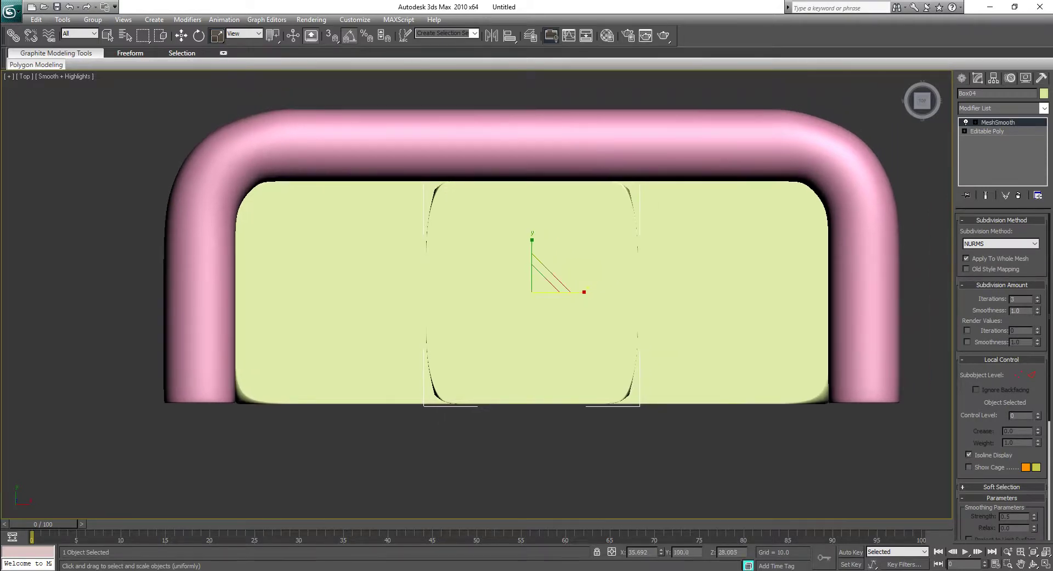
Step: Move and clone the narrow cushion along X as Copy, placing three top cushions side by side between the armrests
{"action": "right_click", "coordinate": [576, 285]}
{"action": "left_click", "coordinate": [598, 296]}
{"action": "mouse_move", "coordinate": [567, 291]}
{"action": "left_mouse_down"}
{"action": "mouse_move", "coordinate": [372, 291]}
{"action": "mouse_move", "coordinate": [785, 292]}
{"action": "mouse_move", "coordinate": [760, 291]}
{"action": "left_mouse_up"}
{"action": "left_click", "coordinate": [528, 337]}
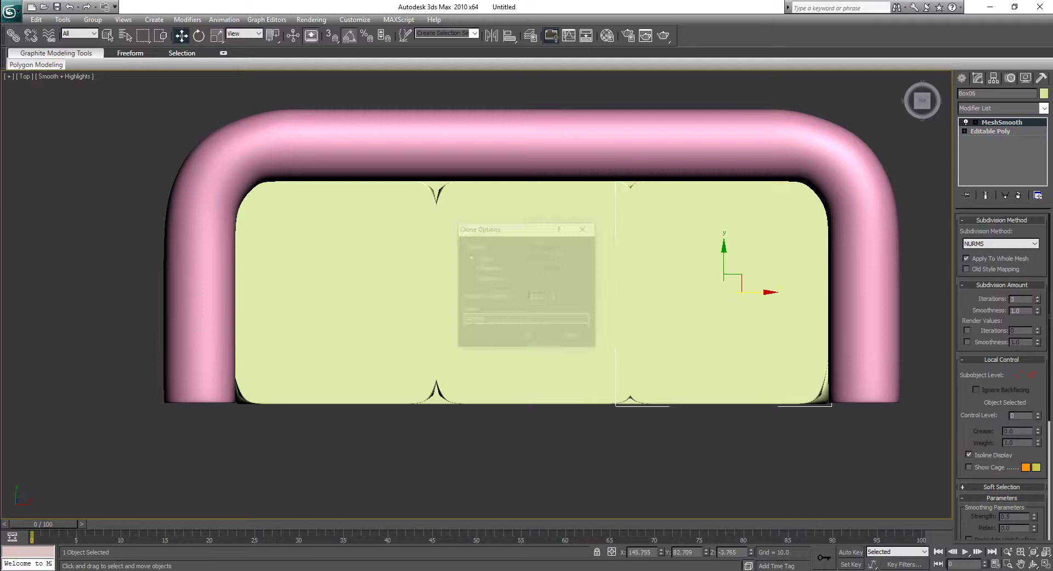
{"action": "key", "text": "Escape"}
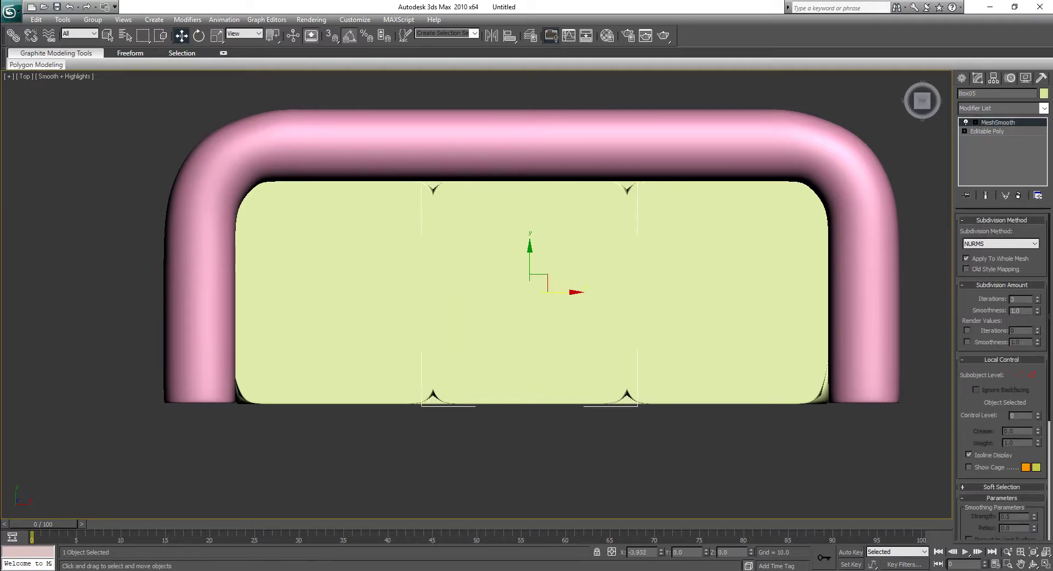
{"action": "key", "text": "ctrl+d"}
{"action": "scroll", "coordinate": [454, 261], "scroll_direction": "down", "scroll_amount": 2}
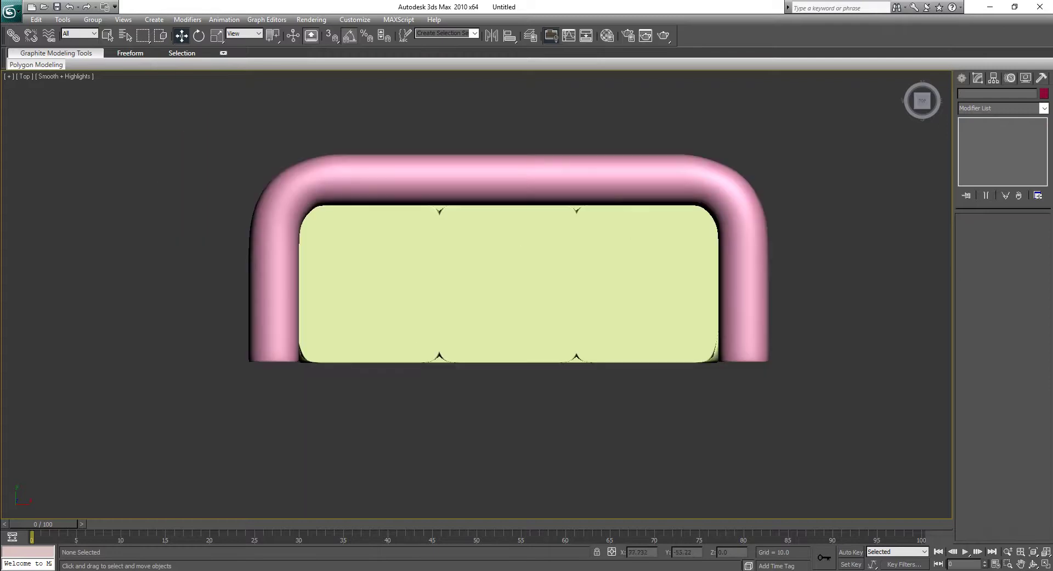
Step: Render the sofa from an angled perspective view to check the cushions, then close the rendered frame
{"action": "key", "text": "p"}
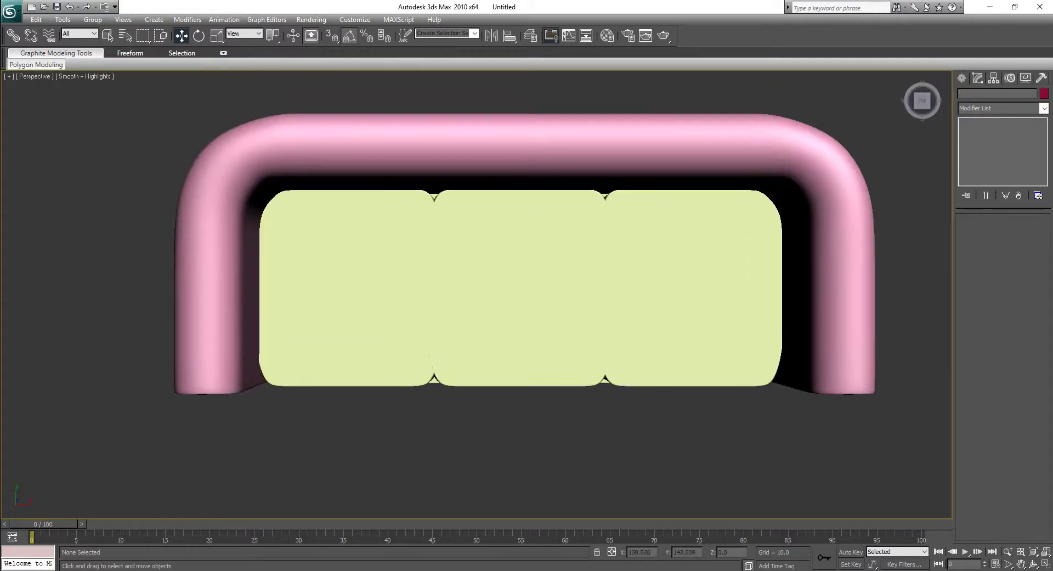
{"action": "left_click_drag", "start_coordinate": [922, 101], "coordinate": [949, 87]}
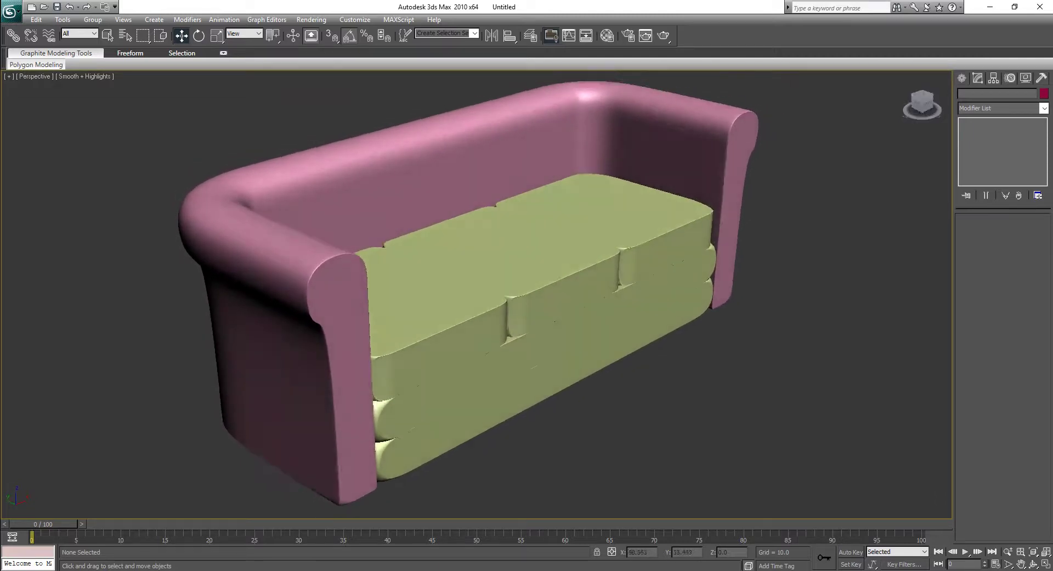
{"action": "key", "text": "shift+q"}
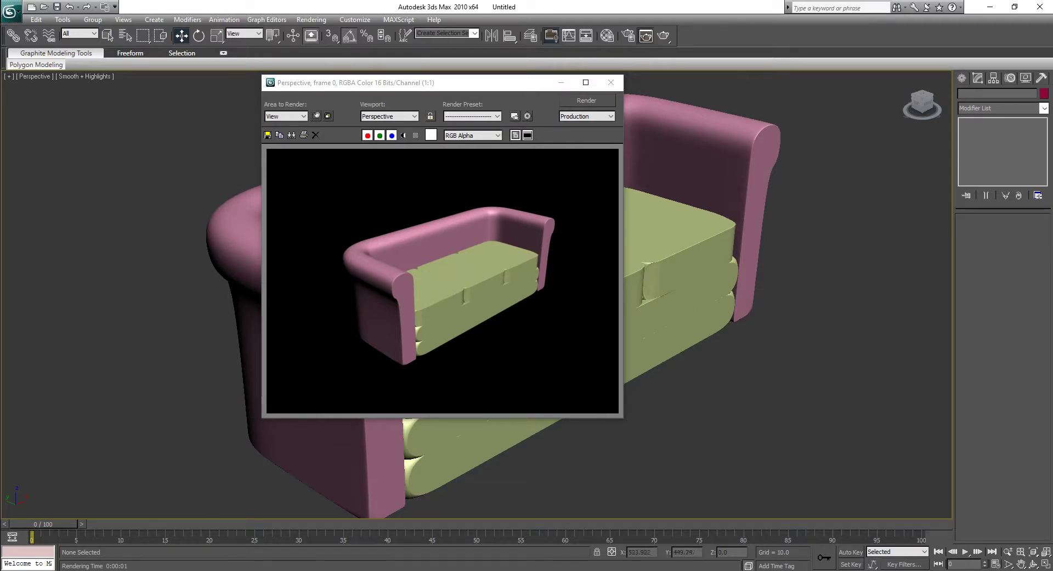
{"action": "left_click", "coordinate": [611, 83]}
Step: Set the environment background color to white (value 255)
{"action": "key", "text": "8"}
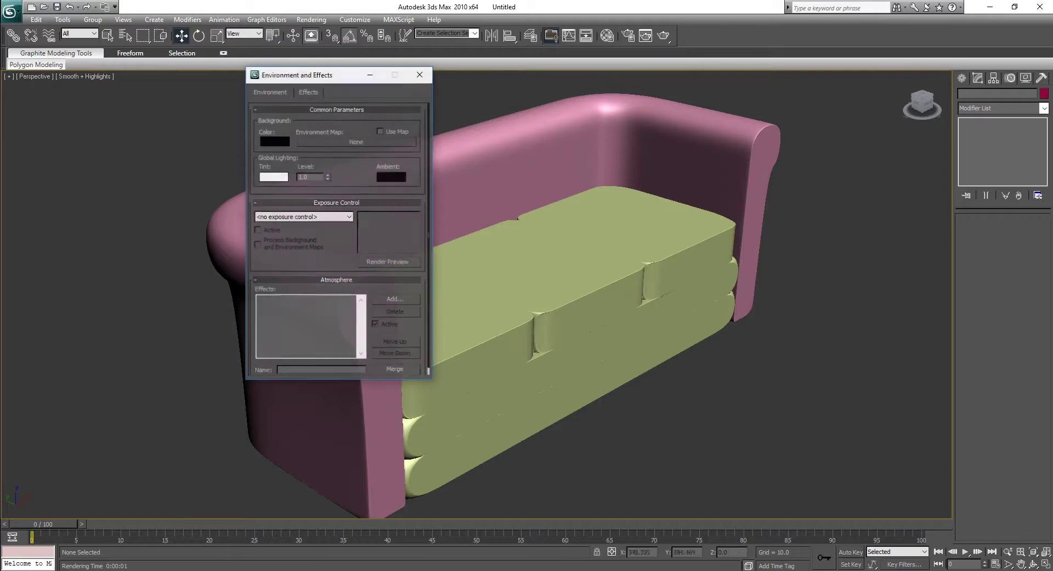
{"action": "left_click", "coordinate": [275, 141]}
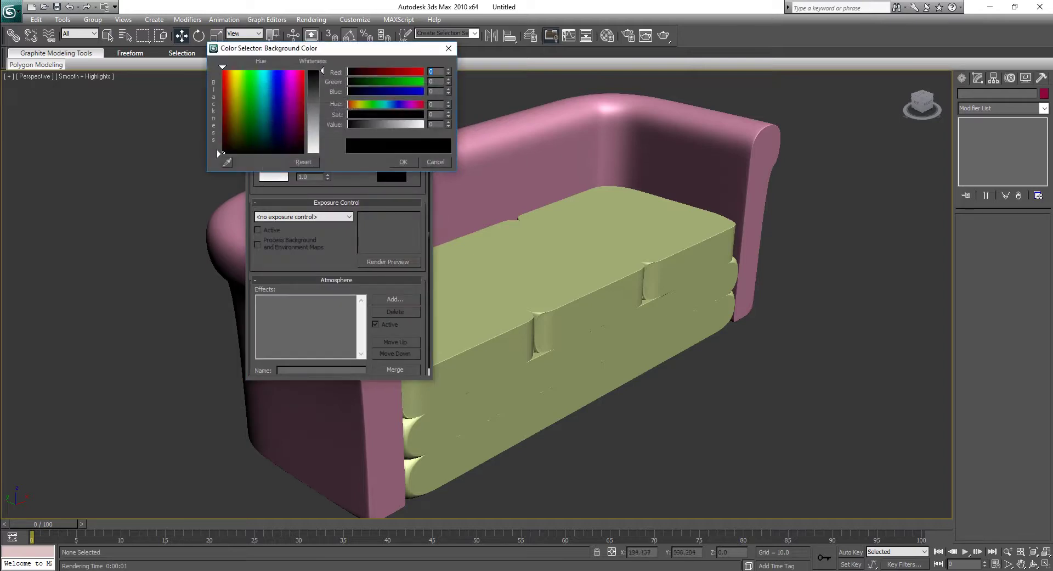
{"action": "left_click", "coordinate": [423, 124]}
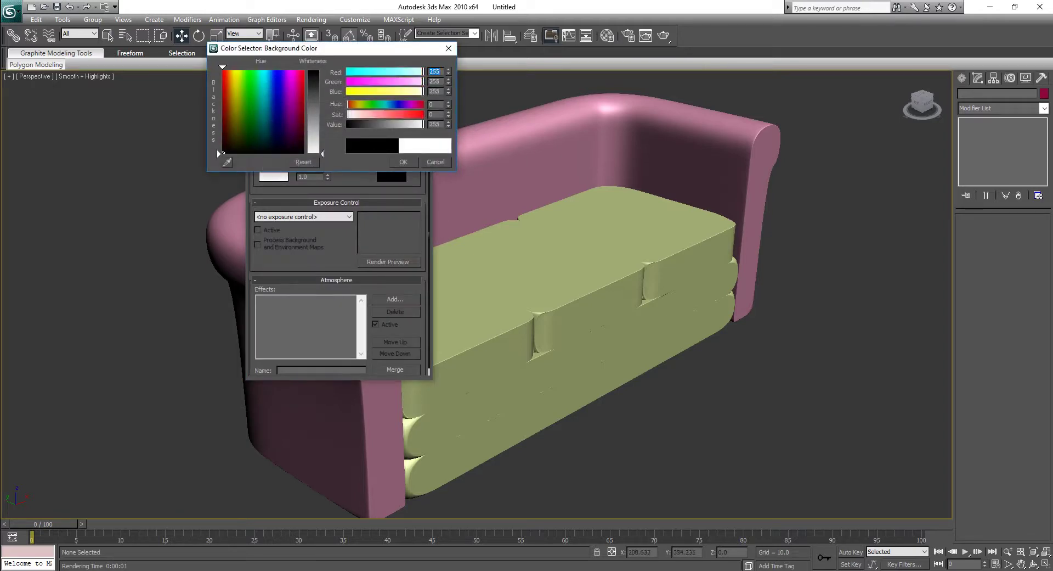
{"action": "left_click", "coordinate": [448, 48]}
{"action": "key", "text": "8"}
Step: Load the tumblr_inline image from Local Disk (E:) as a Bitmap diffuse map of the 01 - Default material
{"action": "middle_click_drag", "start_coordinate": [494, 274], "coordinate": [466, 274], "text": "alt"}
{"action": "key", "text": "m"}
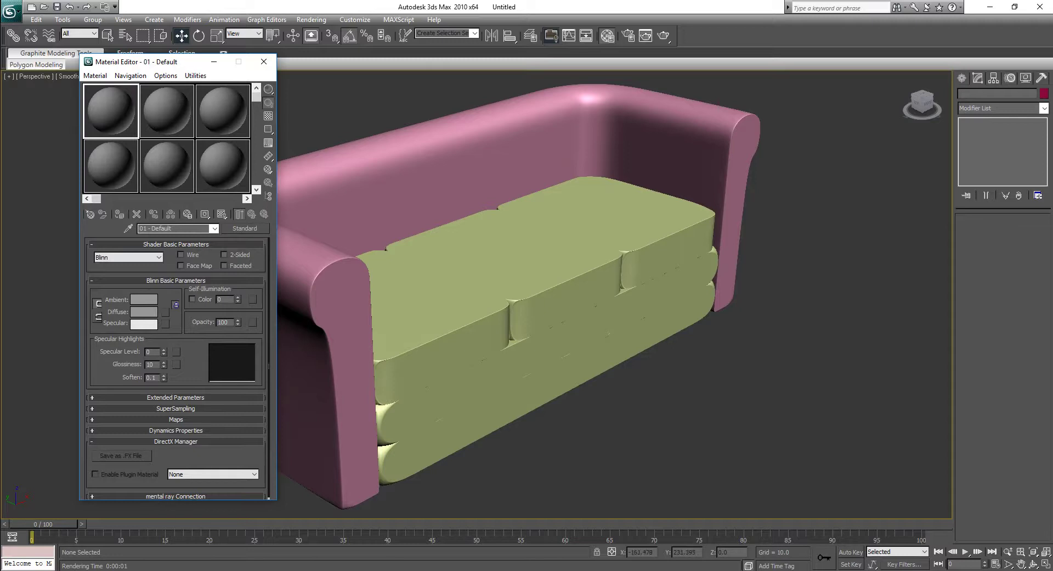
{"action": "left_click", "coordinate": [143, 299]}
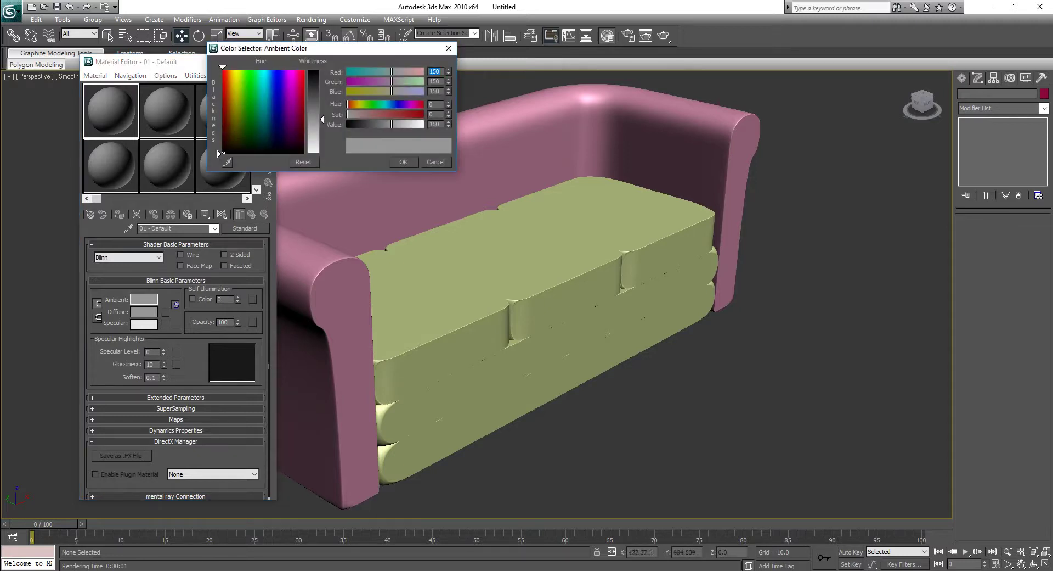
{"action": "left_click", "coordinate": [449, 48]}
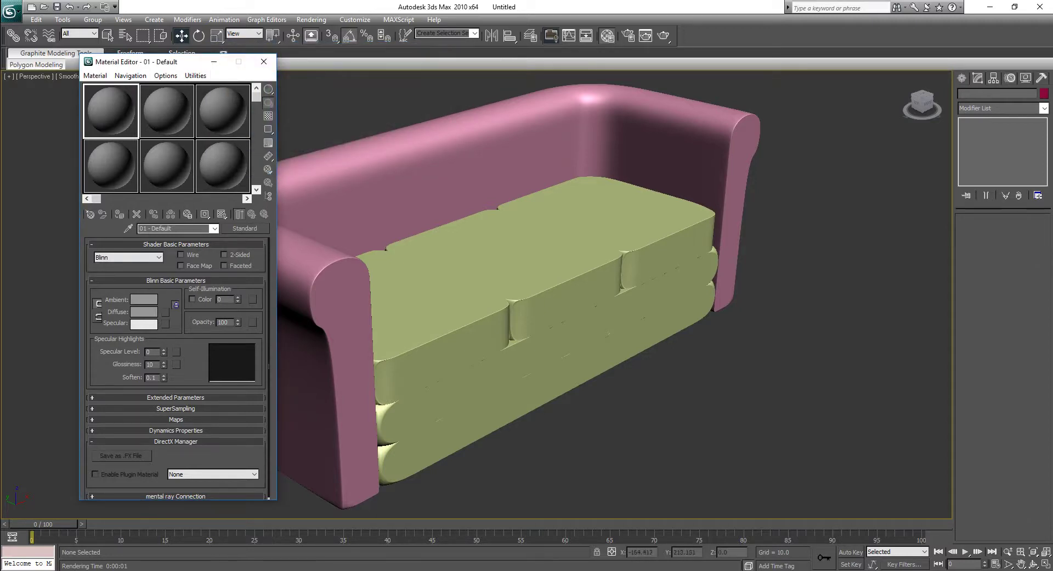
{"action": "left_click", "coordinate": [166, 311]}
{"action": "double_click", "coordinate": [343, 90]}
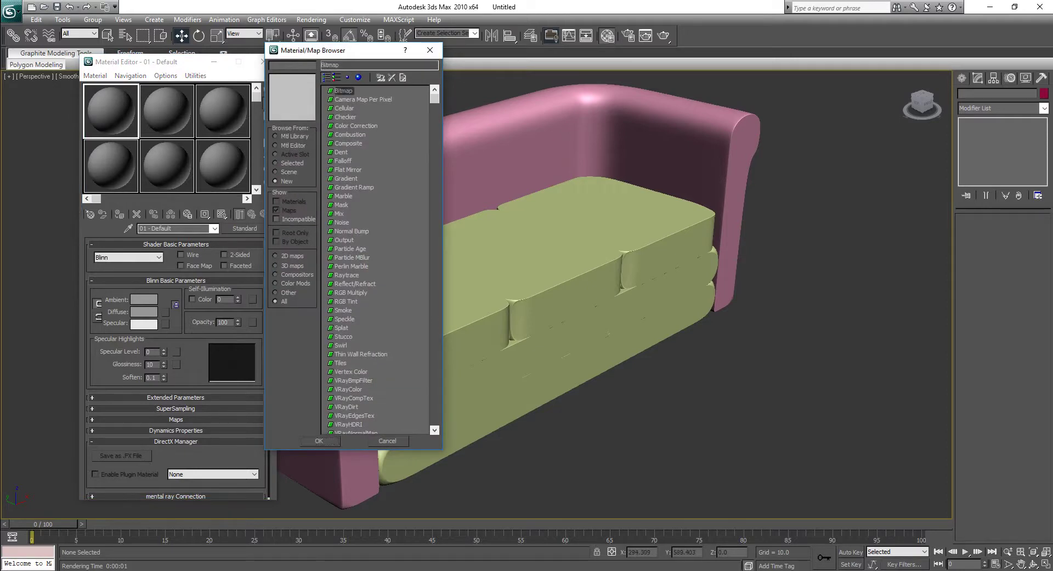
{"action": "left_click", "coordinate": [104, 44]}
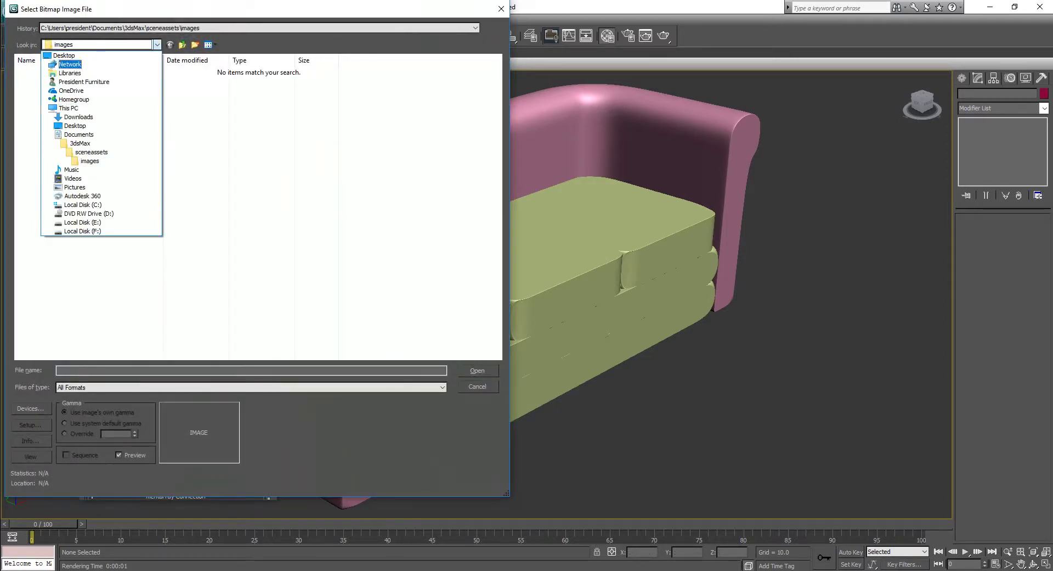
{"action": "left_click", "coordinate": [82, 222]}
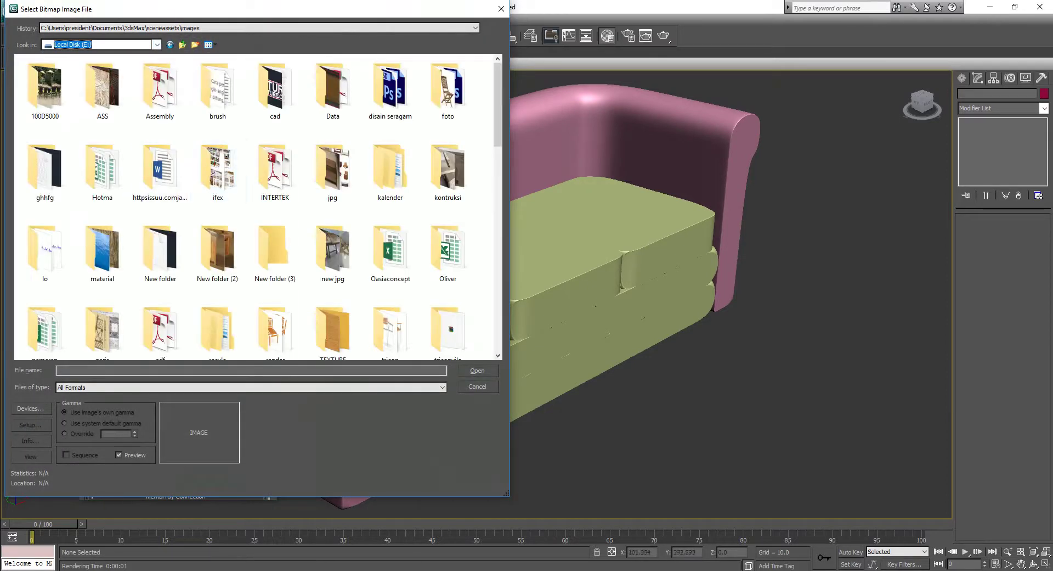
{"action": "scroll", "coordinate": [258, 206], "scroll_direction": "down", "scroll_amount": 15}
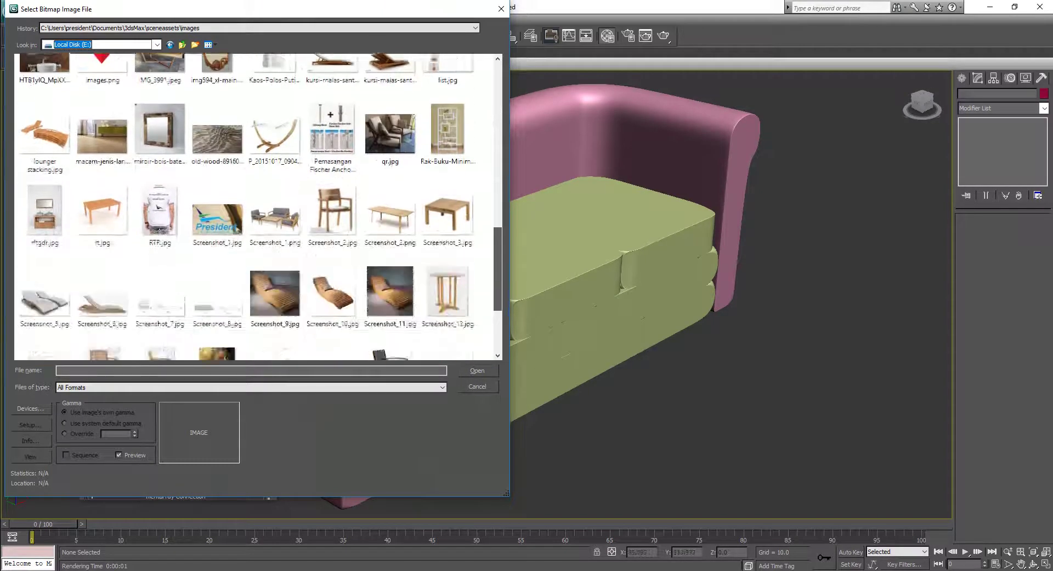
{"action": "scroll", "coordinate": [258, 207], "scroll_direction": "down", "scroll_amount": 1}
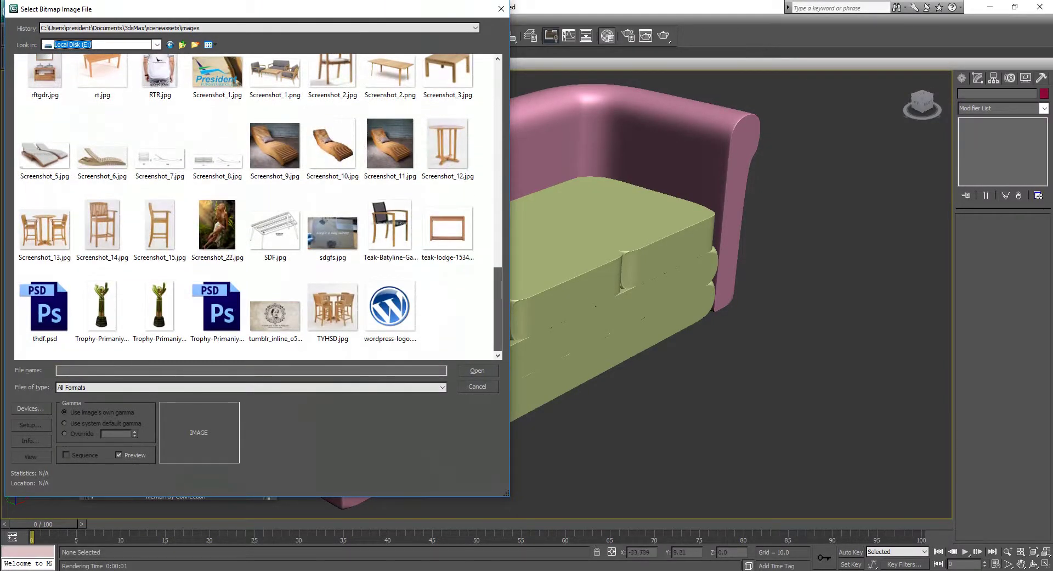
{"action": "double_click", "coordinate": [275, 313]}
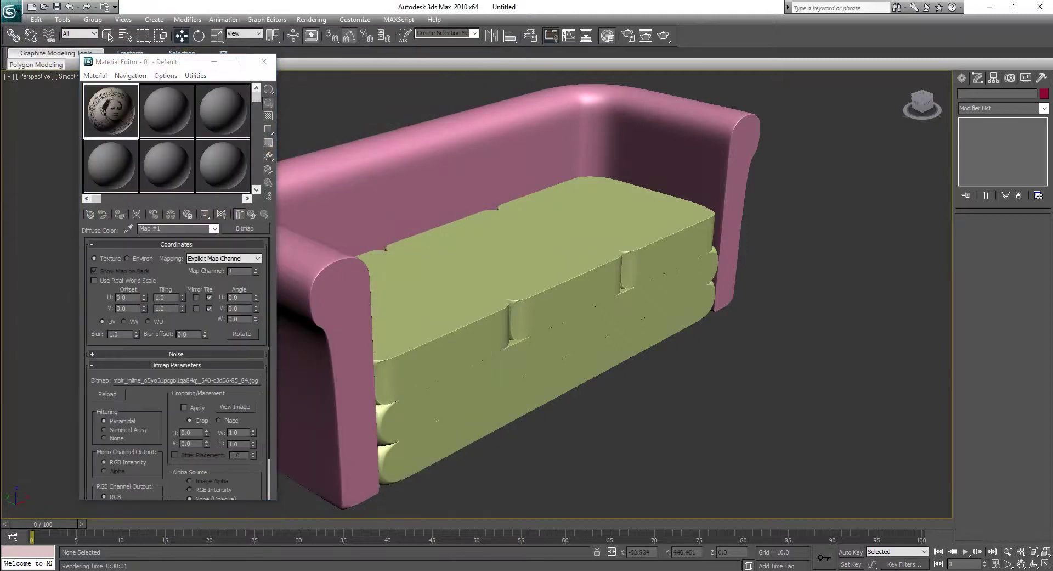
Step: Assign the bitmap material to all six sofa objects and display its map in the viewport
{"action": "left_click_drag", "start_coordinate": [110, 110], "coordinate": [505, 274]}
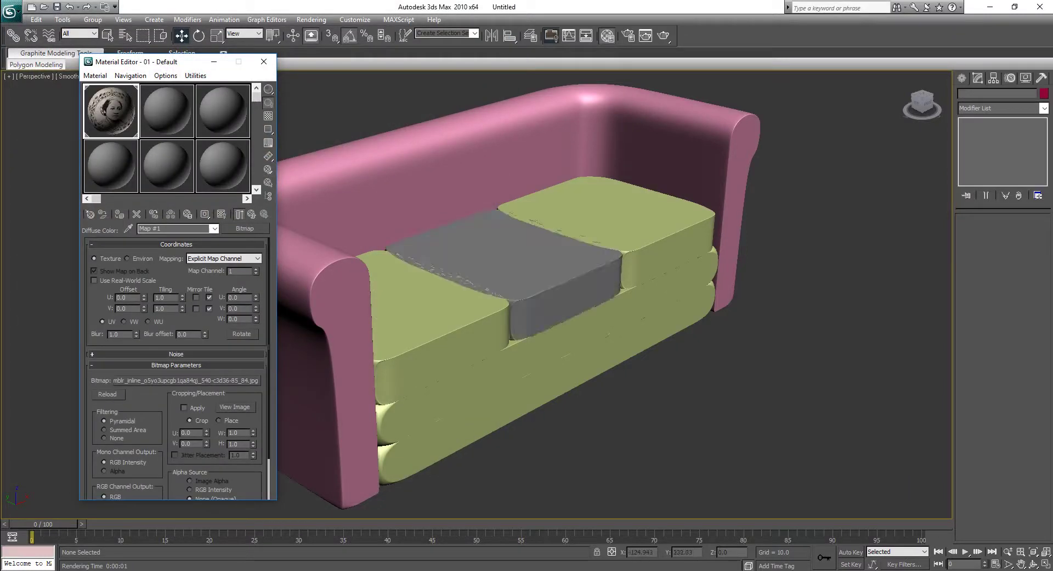
{"action": "left_click_drag", "start_coordinate": [882, 411], "coordinate": [535, 95]}
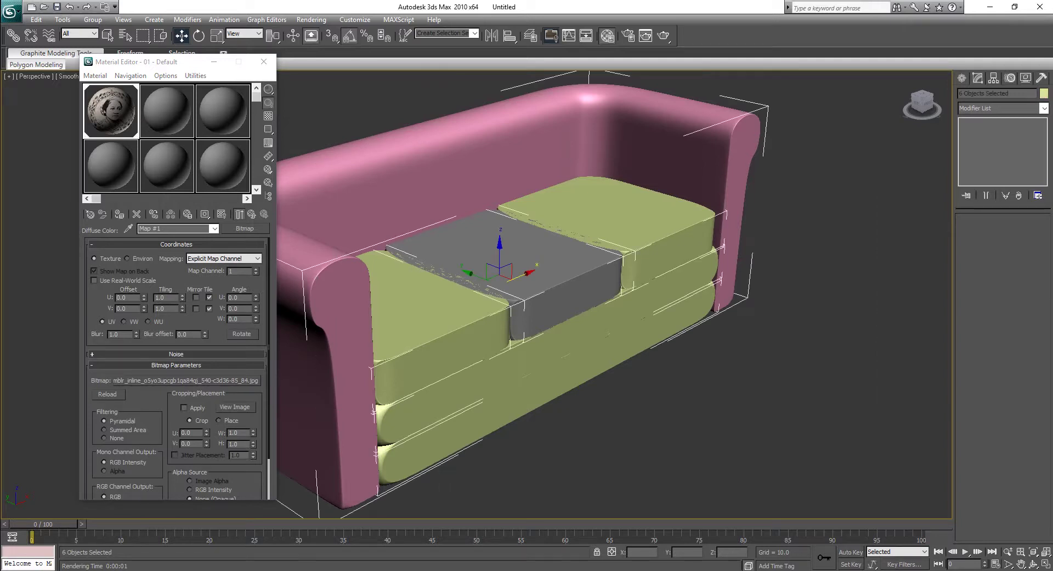
{"action": "left_click", "coordinate": [119, 214]}
{"action": "middle_click_drag", "start_coordinate": [548, 329], "coordinate": [593, 325]}
{"action": "left_click", "coordinate": [222, 214]}
{"action": "scroll", "coordinate": [489, 267], "scroll_direction": "down", "scroll_amount": 3}
{"action": "middle_click_drag", "start_coordinate": [549, 302], "coordinate": [614, 299], "text": "alt"}
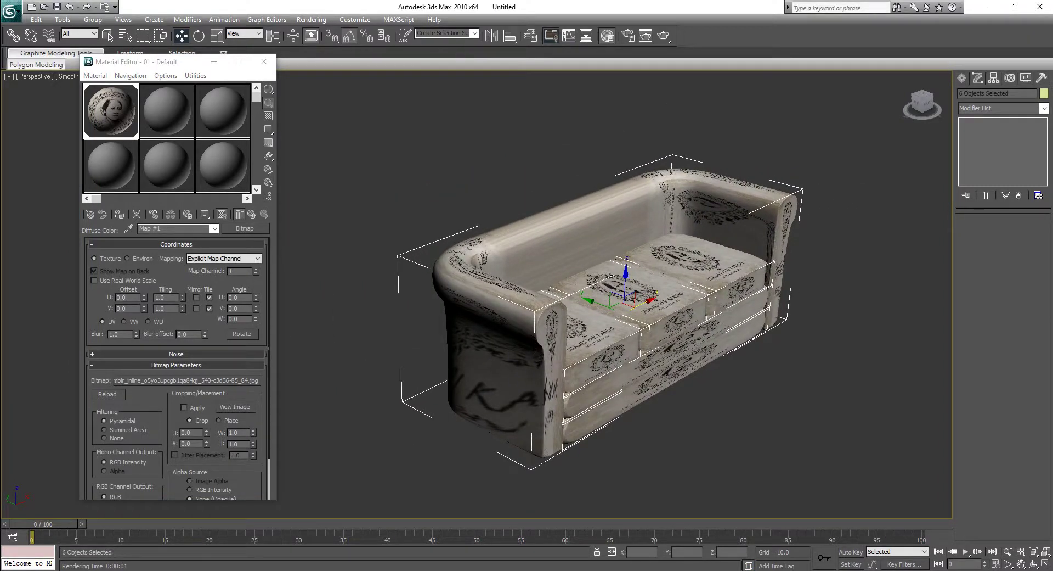
Step: Add a UVW Map modifier to the six selected sofa objects
{"action": "left_click", "coordinate": [998, 108]}
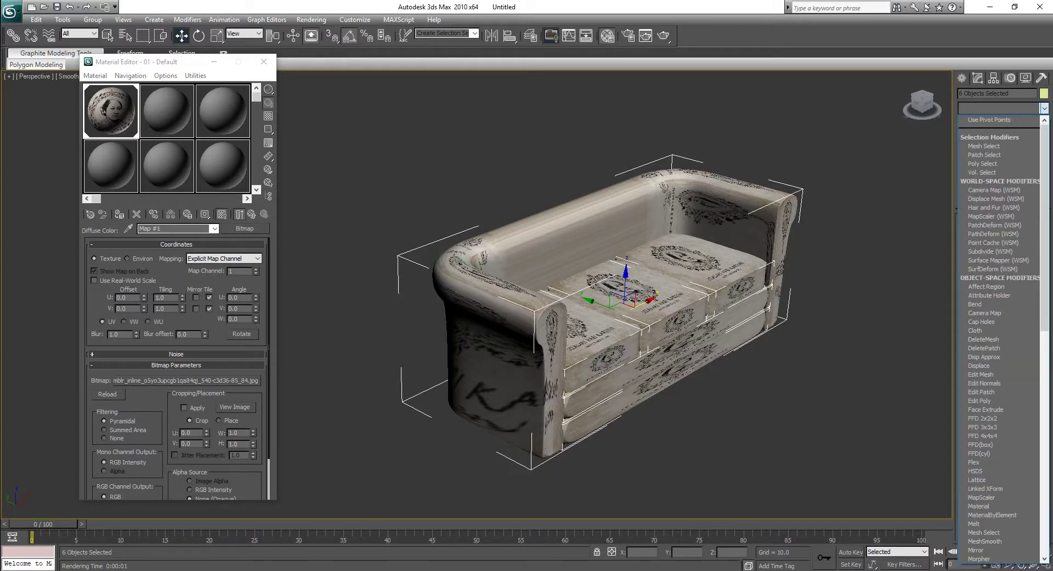
{"action": "key", "text": "u"}
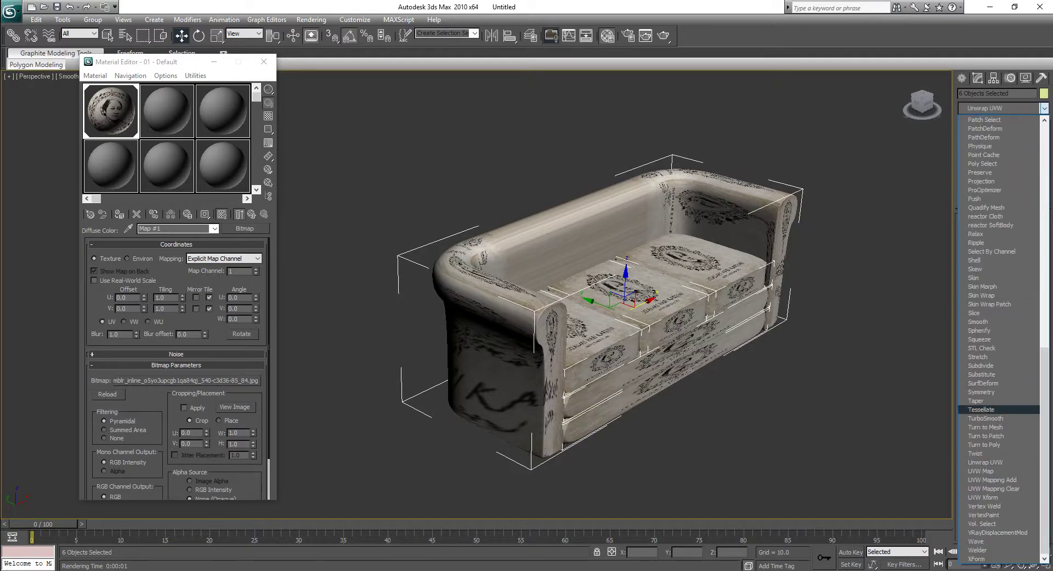
{"action": "key", "text": "Up"}
{"action": "key", "text": "Up"}
{"action": "key", "text": "Up"}
{"action": "key", "text": "Up"}
{"action": "key", "text": "Up"}
{"action": "key", "text": "Return"}
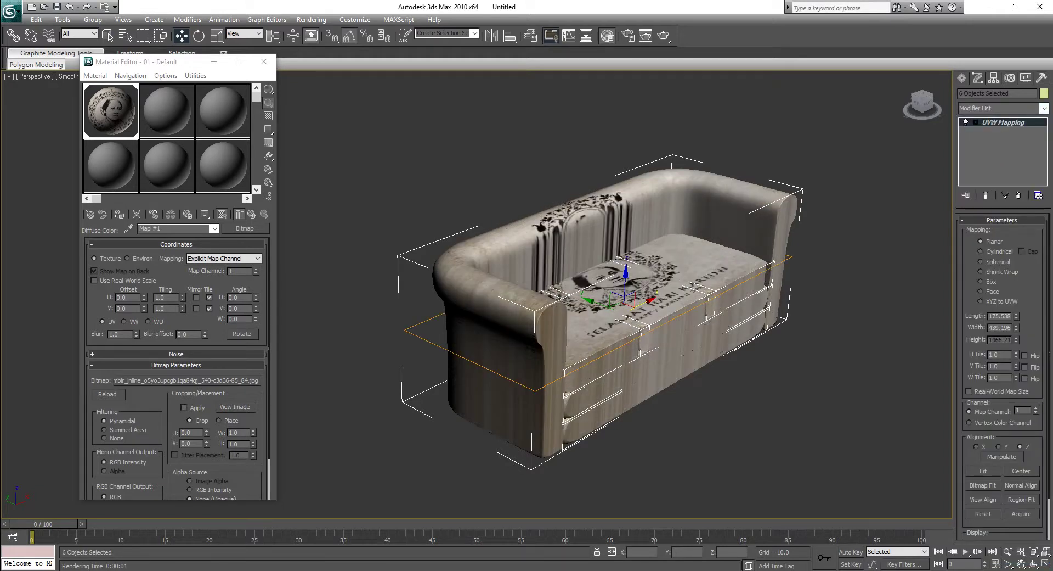
Step: Try the Box, Face, Shrink Wrap, Spherical, Cylindrical and Planar mapping types on the sofa, ending with XYZ to UVW
{"action": "left_click", "coordinate": [981, 252]}
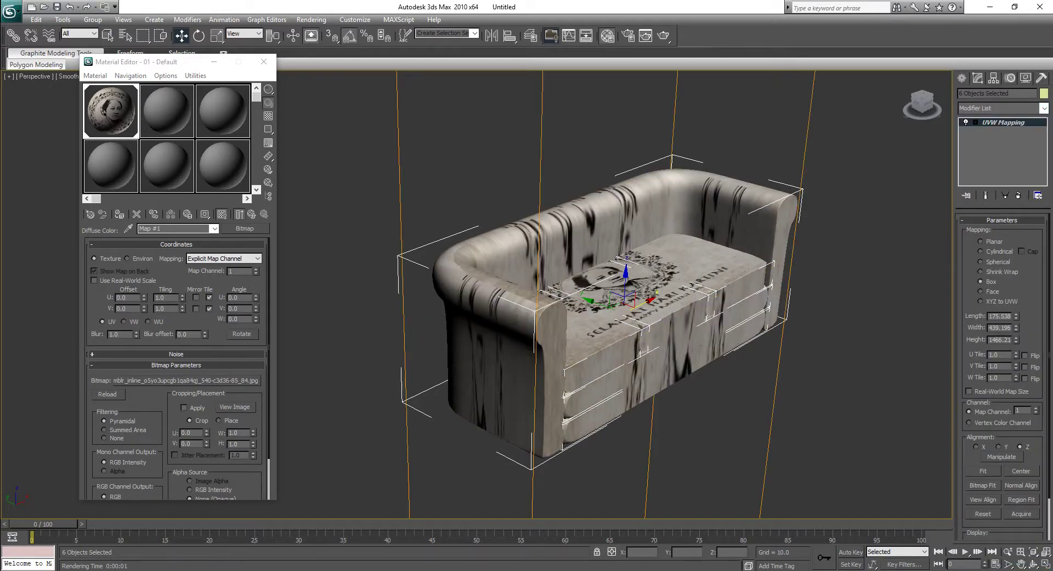
{"action": "left_click", "coordinate": [980, 291]}
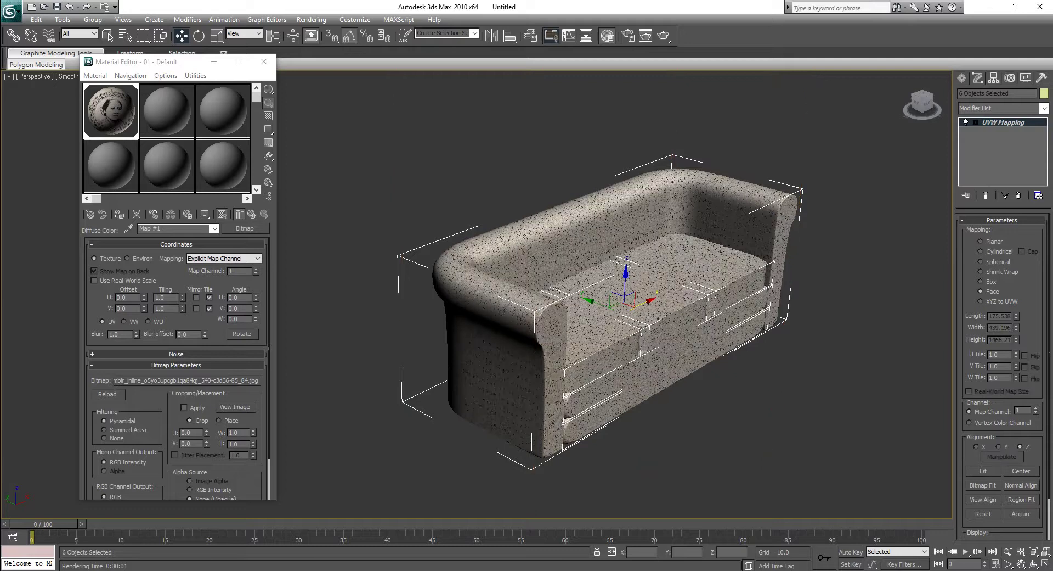
{"action": "left_click", "coordinate": [980, 272]}
{"action": "left_click", "coordinate": [980, 261]}
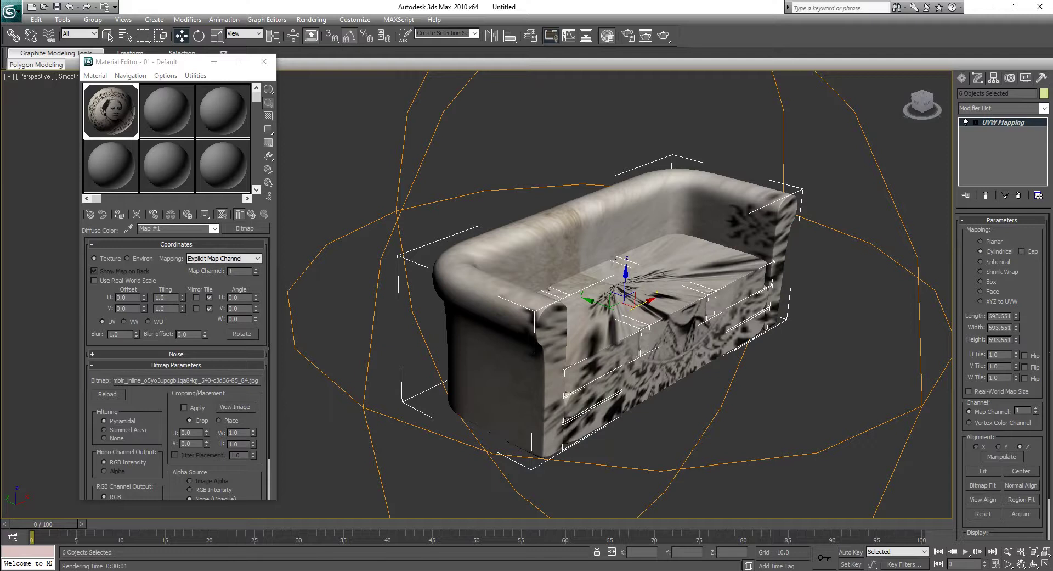
{"action": "left_click", "coordinate": [981, 251]}
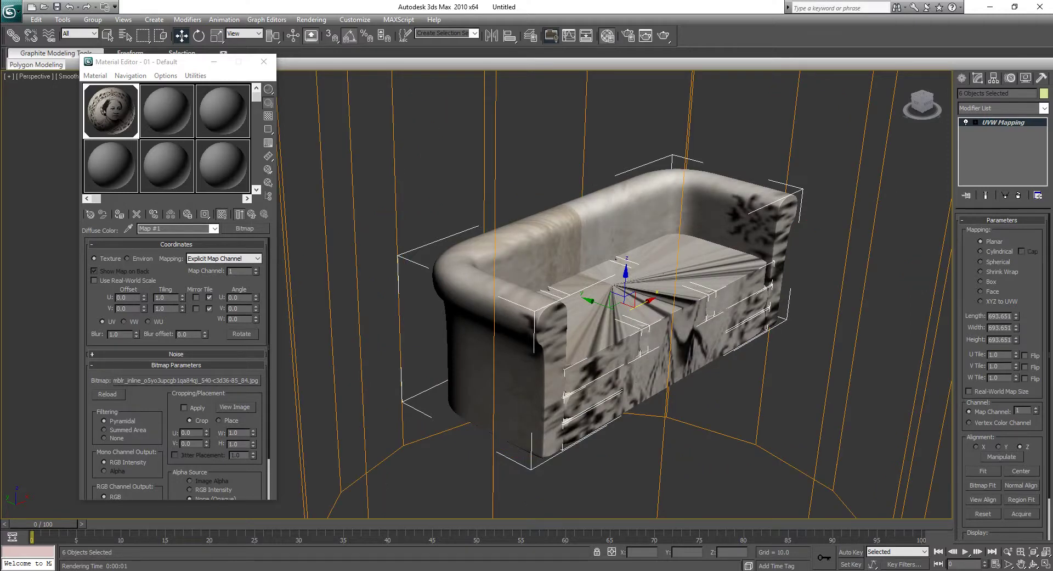
{"action": "left_click", "coordinate": [981, 241]}
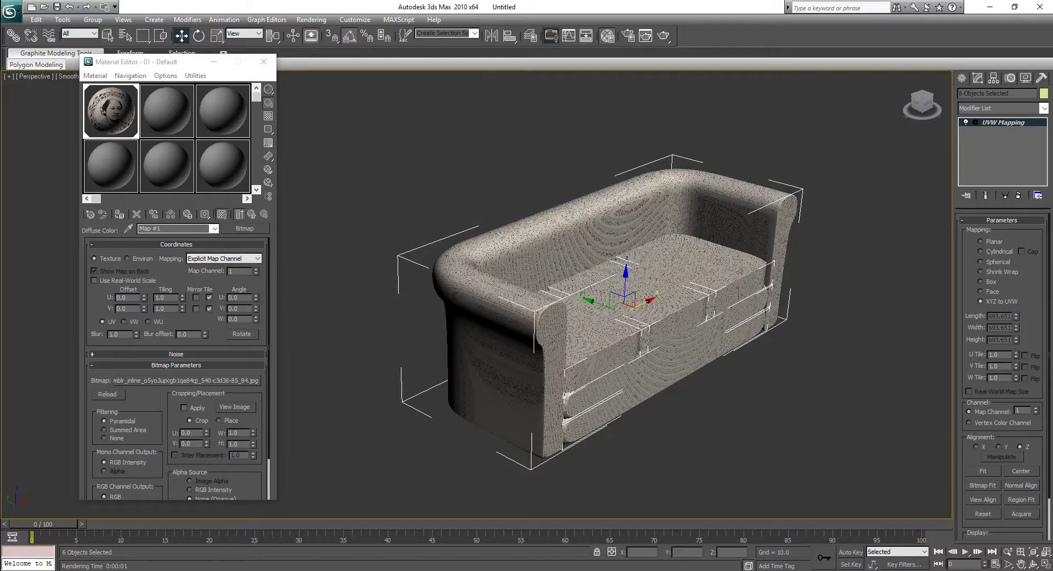
Step: Deselect the sofa, test-render it from a front three-quarter perspective, and close the render window and Material Editor
{"action": "key", "text": "ctrl+d"}
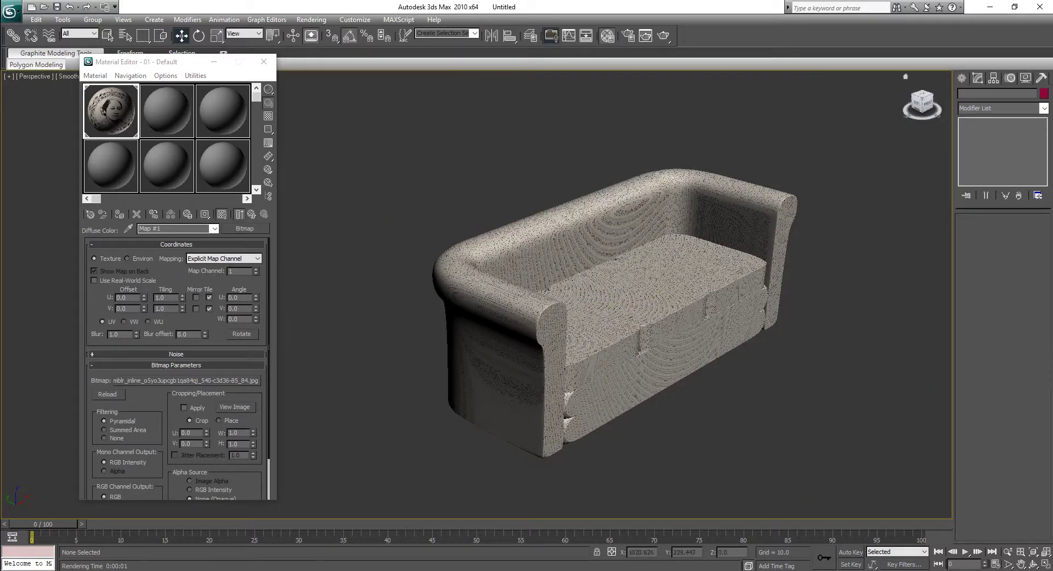
{"action": "left_click", "coordinate": [920, 98]}
{"action": "left_click_drag", "start_coordinate": [920, 99], "coordinate": [925, 120]}
{"action": "key", "text": "shift+q"}
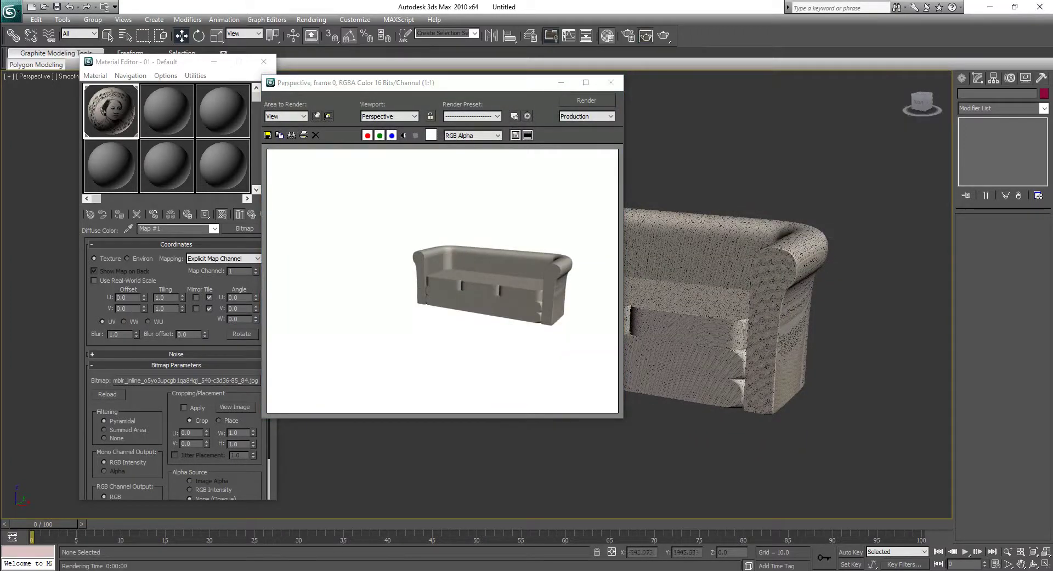
{"action": "left_click", "coordinate": [611, 82]}
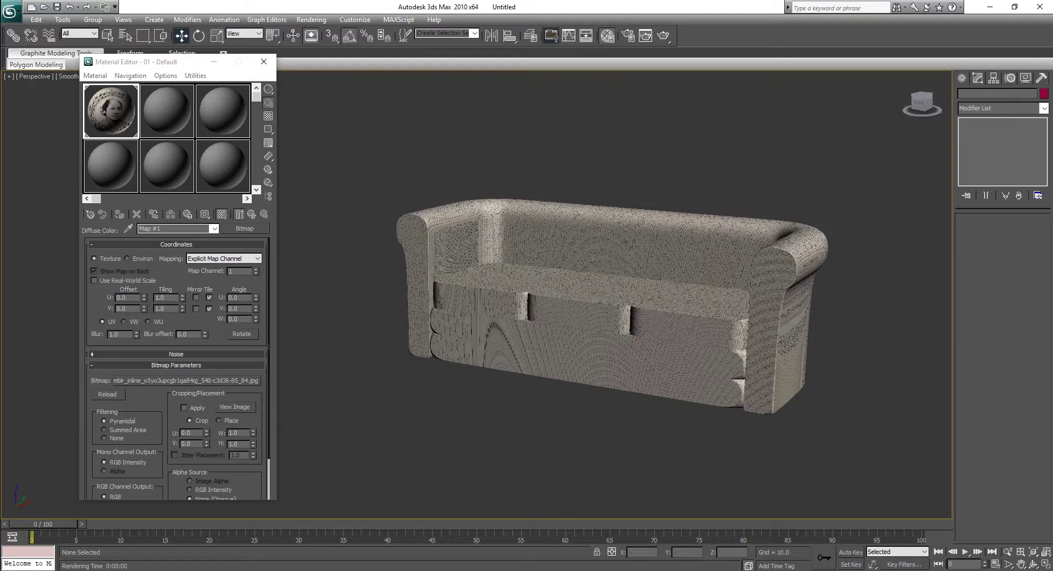
{"action": "left_click", "coordinate": [264, 61]}
{"action": "left_click_drag", "start_coordinate": [921, 103], "coordinate": [925, 107]}
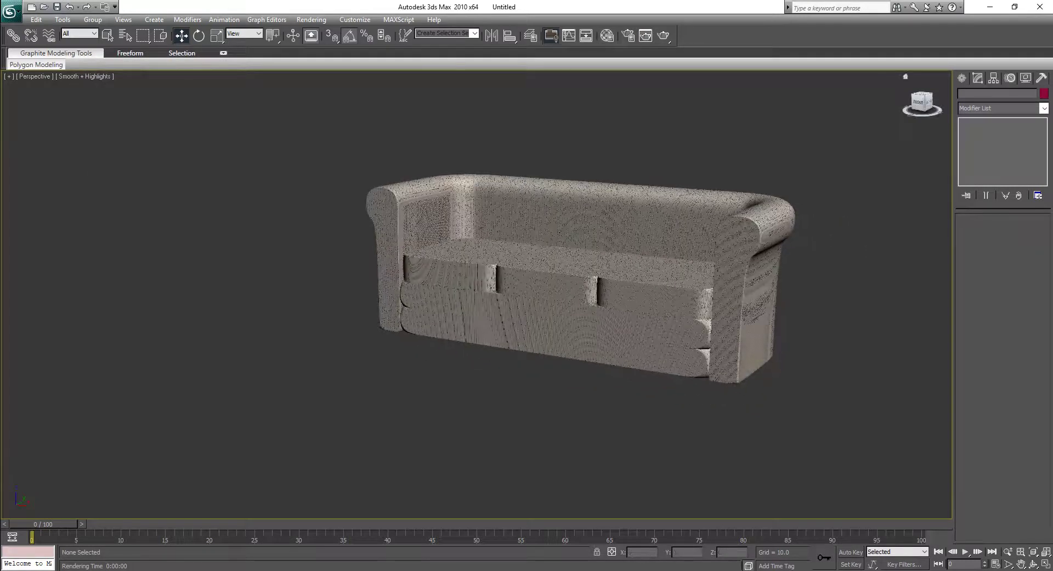
Step: Assign V-Ray Adv 1.50.SP4 as the production renderer
{"action": "left_click", "coordinate": [1024, 195]}
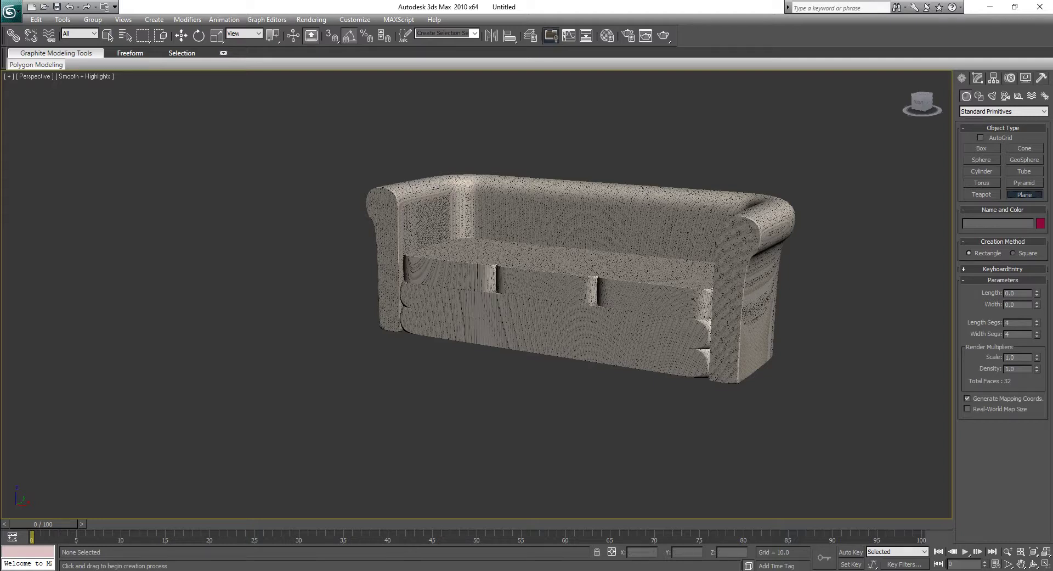
{"action": "left_click", "coordinate": [628, 36]}
{"action": "scroll", "coordinate": [324, 297], "scroll_direction": "down", "scroll_amount": 5}
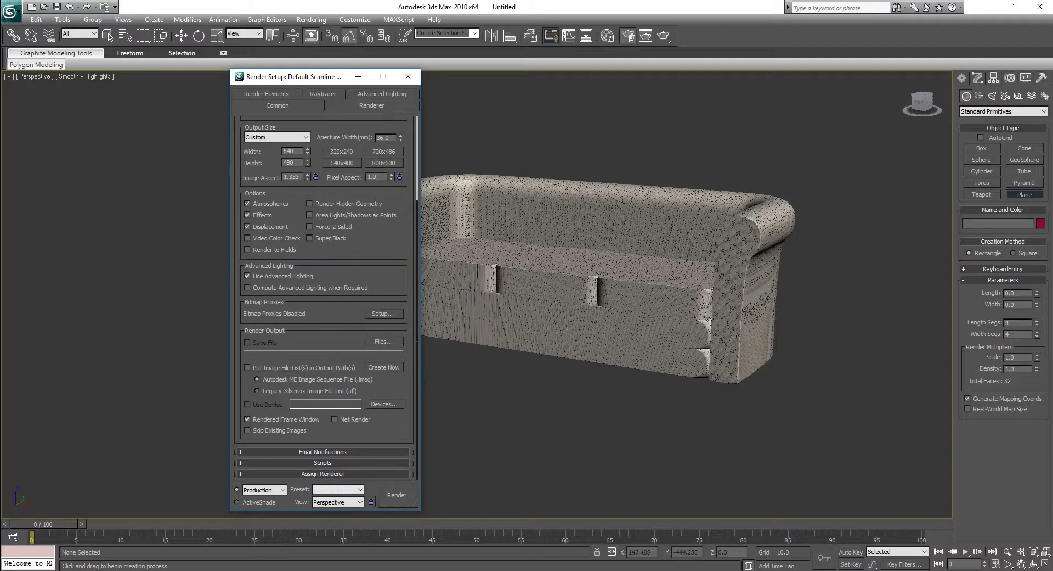
{"action": "left_click", "coordinate": [323, 473]}
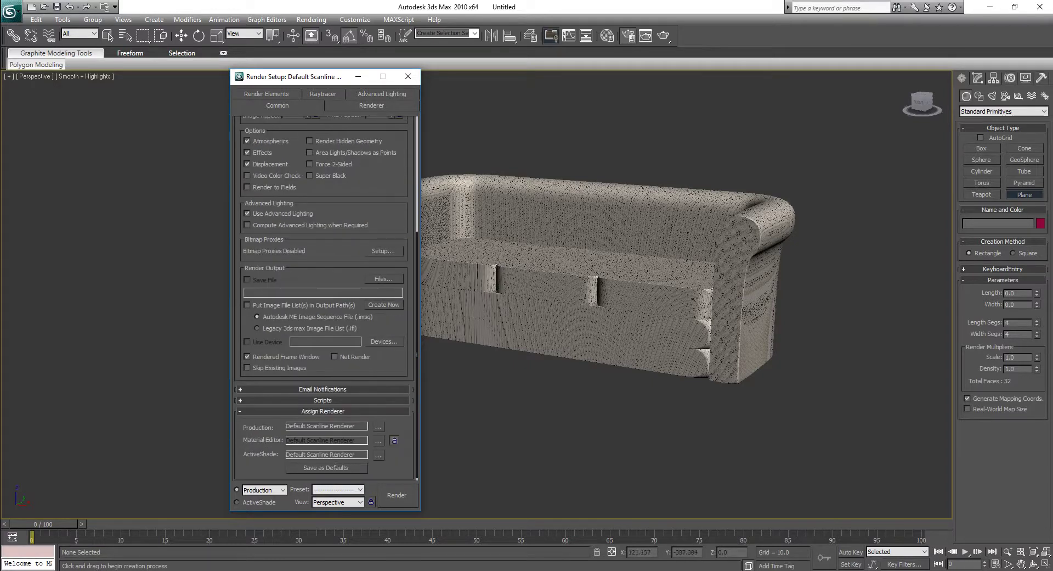
{"action": "left_click", "coordinate": [378, 426]}
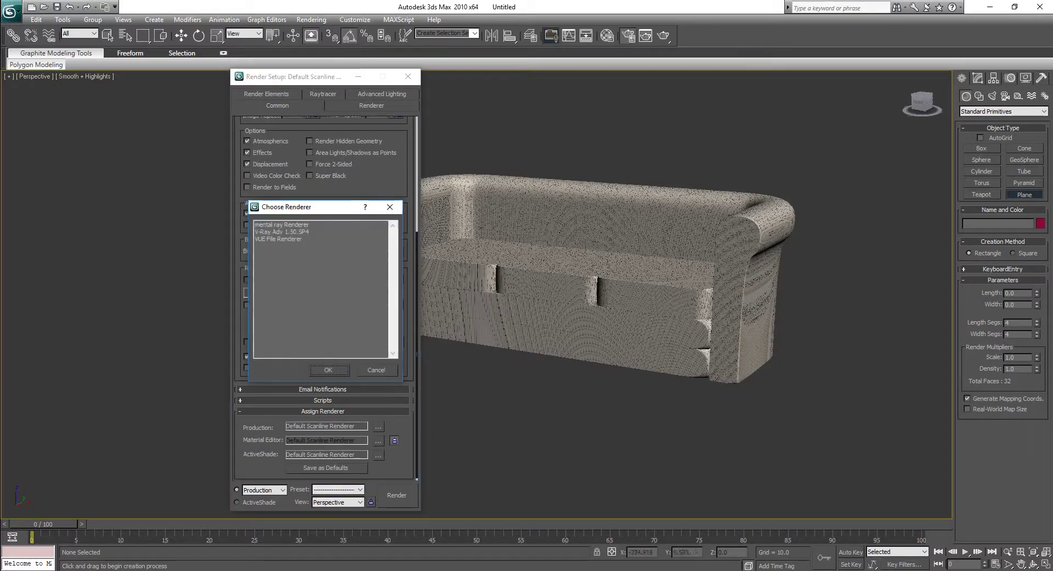
{"action": "double_click", "coordinate": [282, 231]}
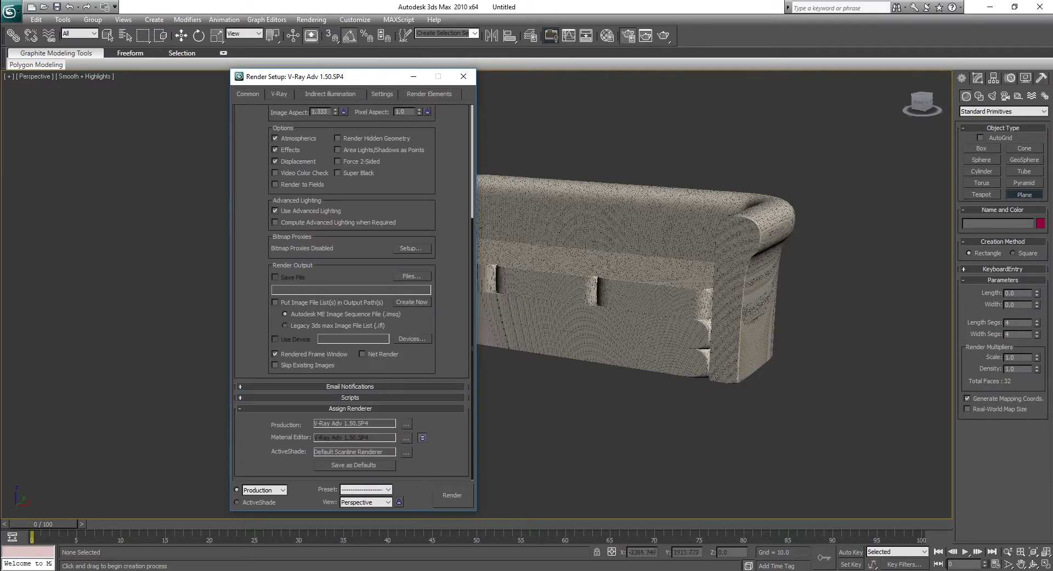
Step: Set the default lights to Off in V-Ray's global switches and expand the adaptive subdivision image sampler settings
{"action": "left_click", "coordinate": [279, 93]}
{"action": "left_click", "coordinate": [352, 144]}
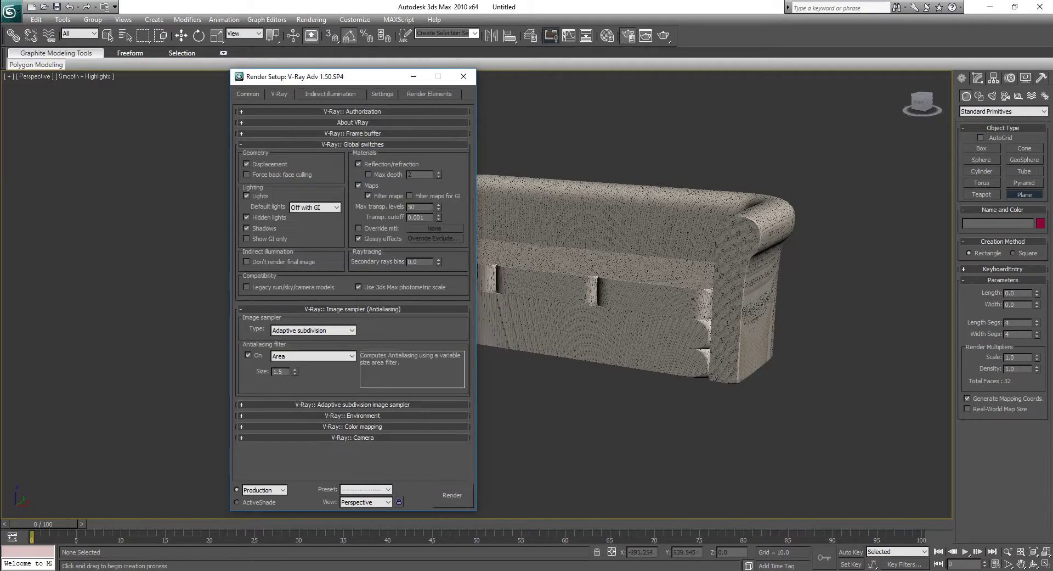
{"action": "left_click", "coordinate": [315, 206]}
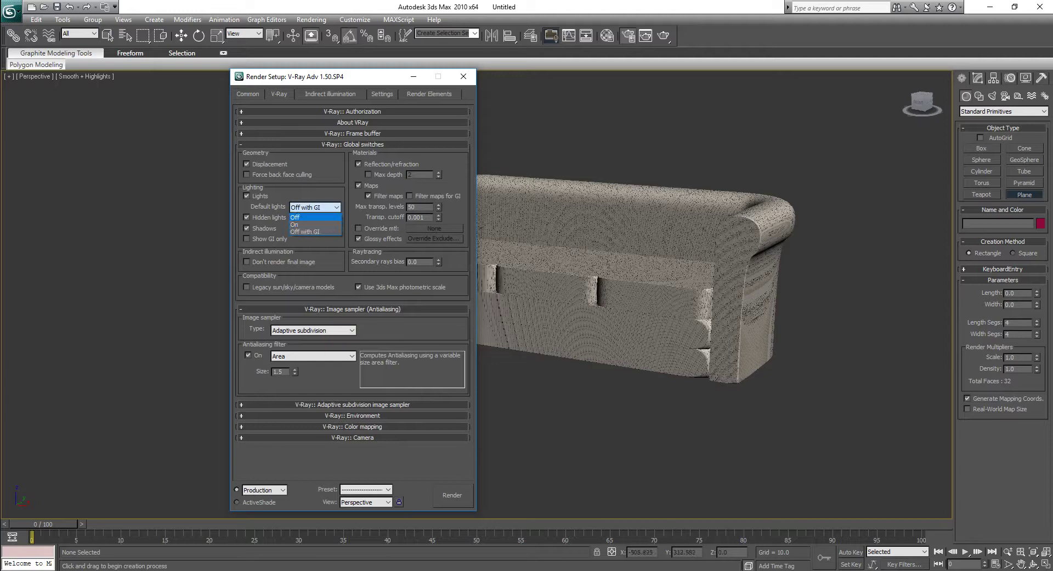
{"action": "left_click", "coordinate": [307, 216]}
{"action": "left_click", "coordinate": [353, 404]}
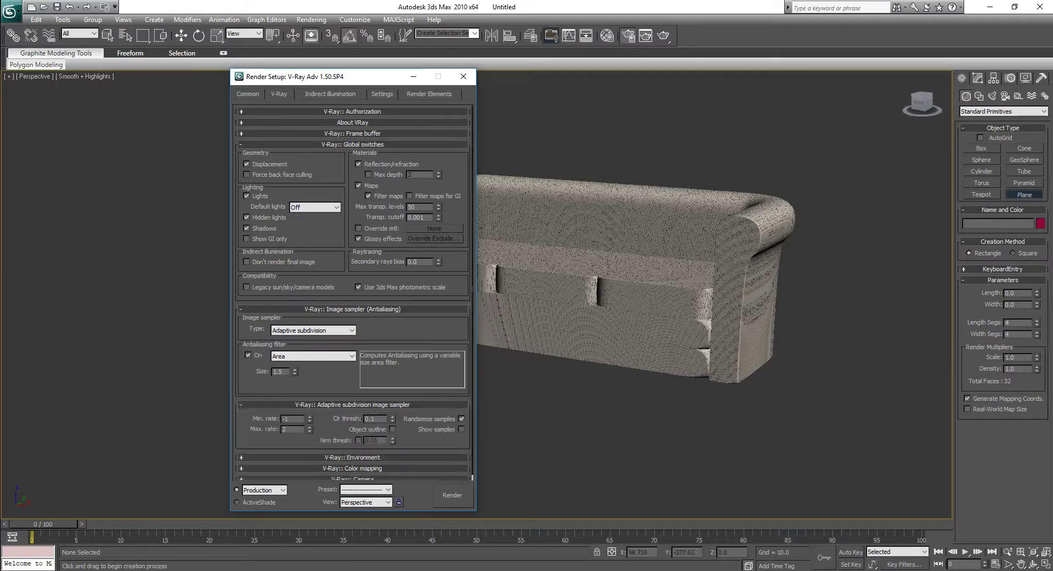
Step: Turn on global illumination, use a Custom irradiance map preset with min and max rates of -3, and close the render setup
{"action": "left_click", "coordinate": [331, 93]}
{"action": "left_click", "coordinate": [243, 125]}
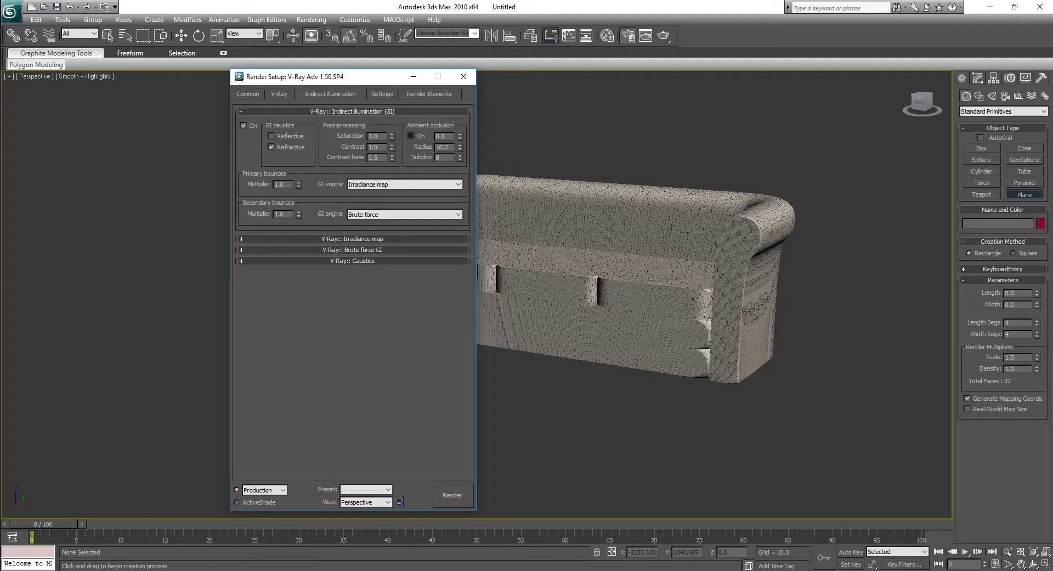
{"action": "left_click", "coordinate": [352, 239]}
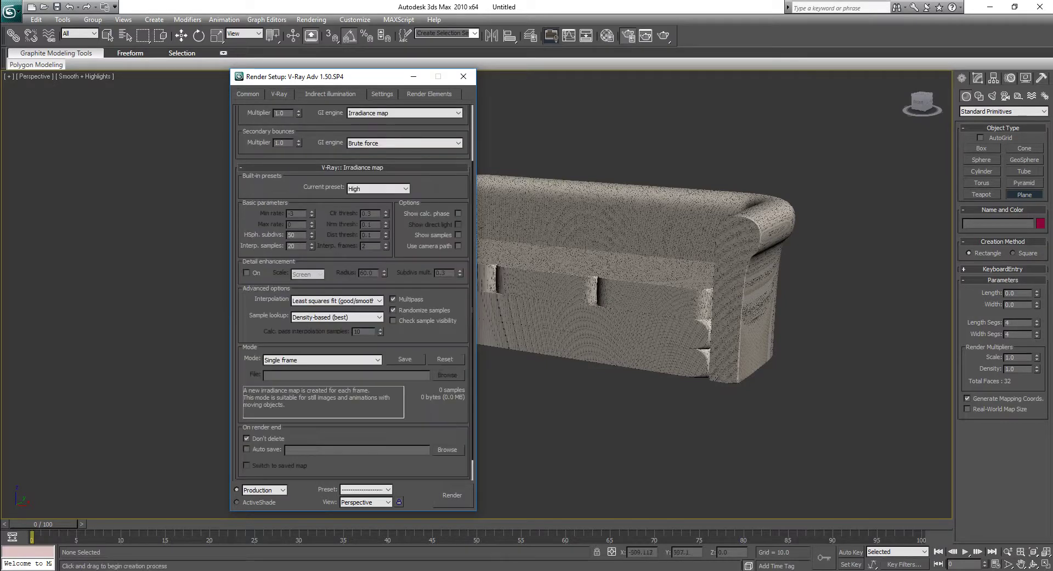
{"action": "left_click", "coordinate": [404, 143]}
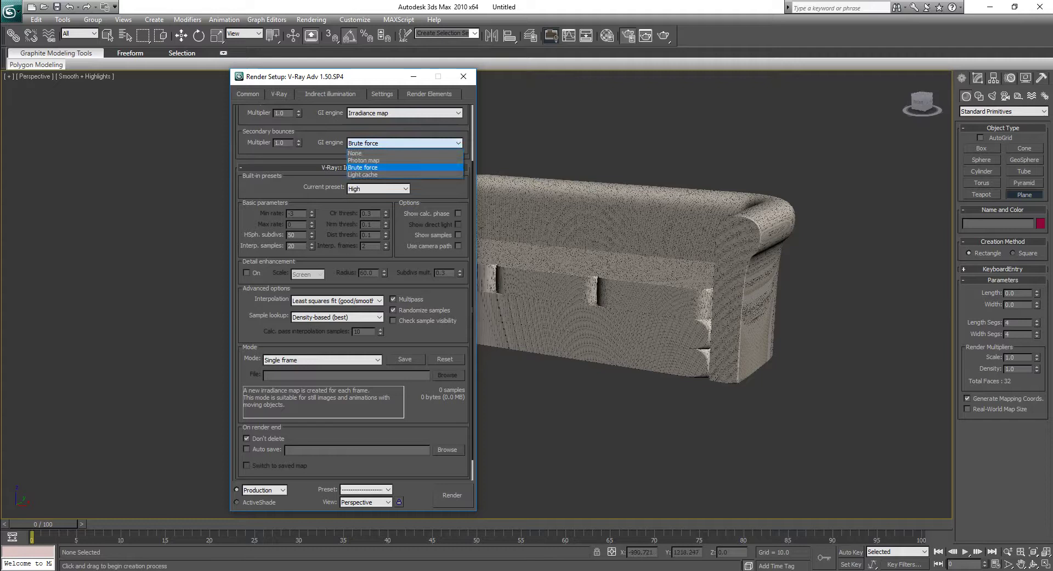
{"action": "left_click", "coordinate": [404, 143]}
{"action": "left_click", "coordinate": [378, 188]}
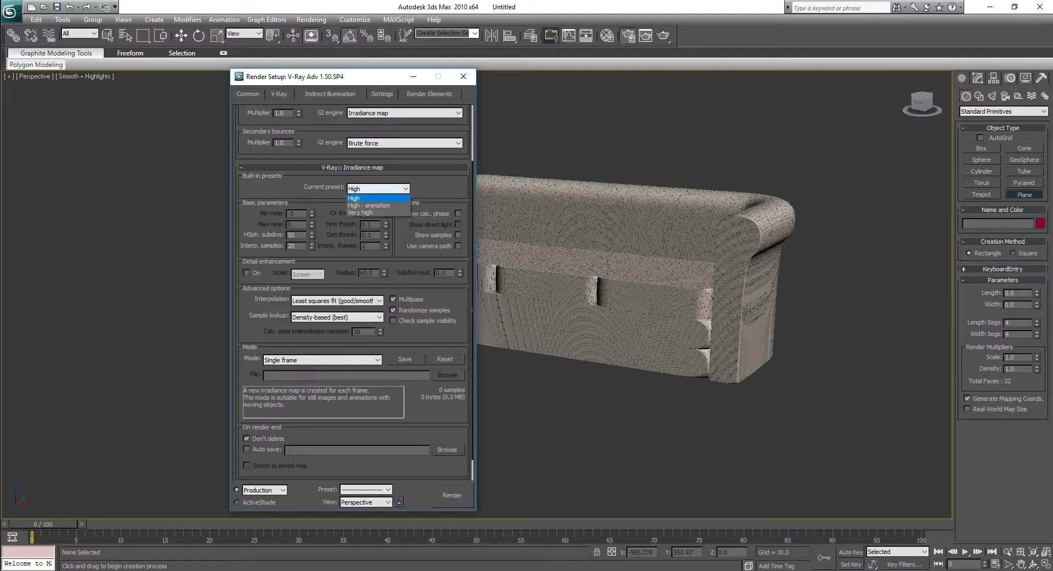
{"action": "left_click", "coordinate": [362, 199]}
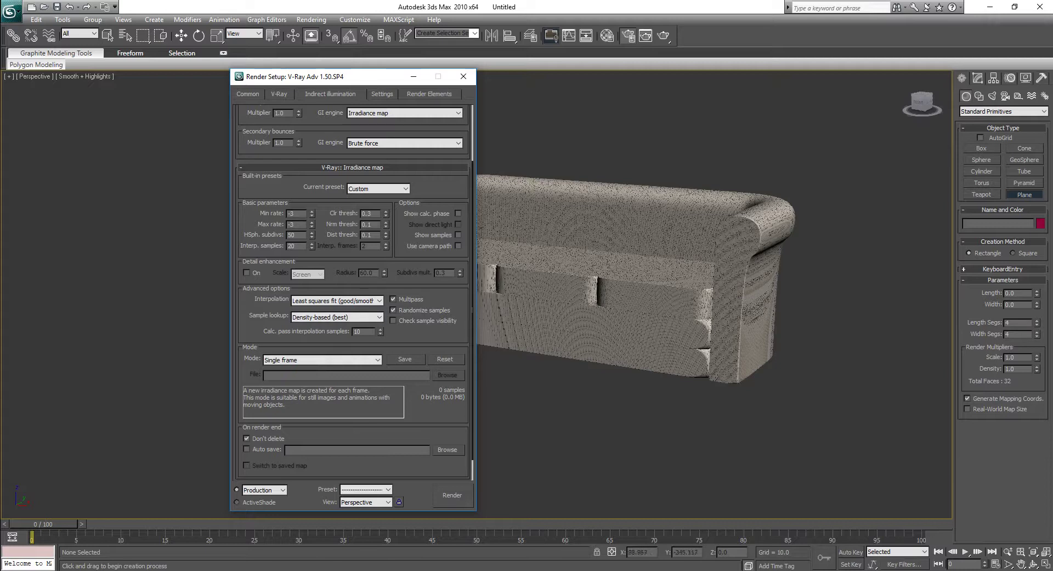
{"action": "scroll", "coordinate": [354, 293], "scroll_direction": "down", "scroll_amount": 2}
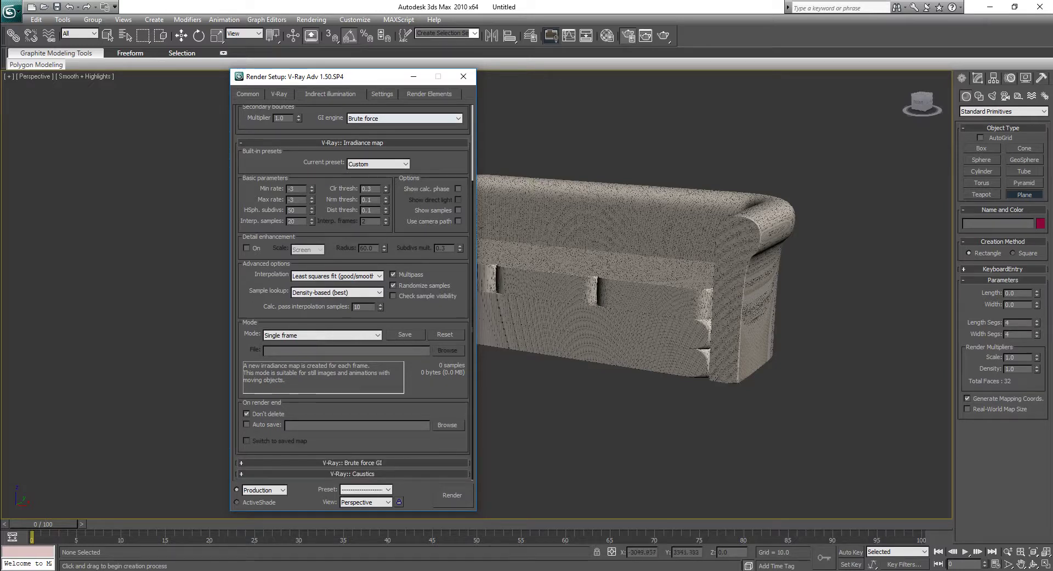
{"action": "left_click", "coordinate": [279, 94]}
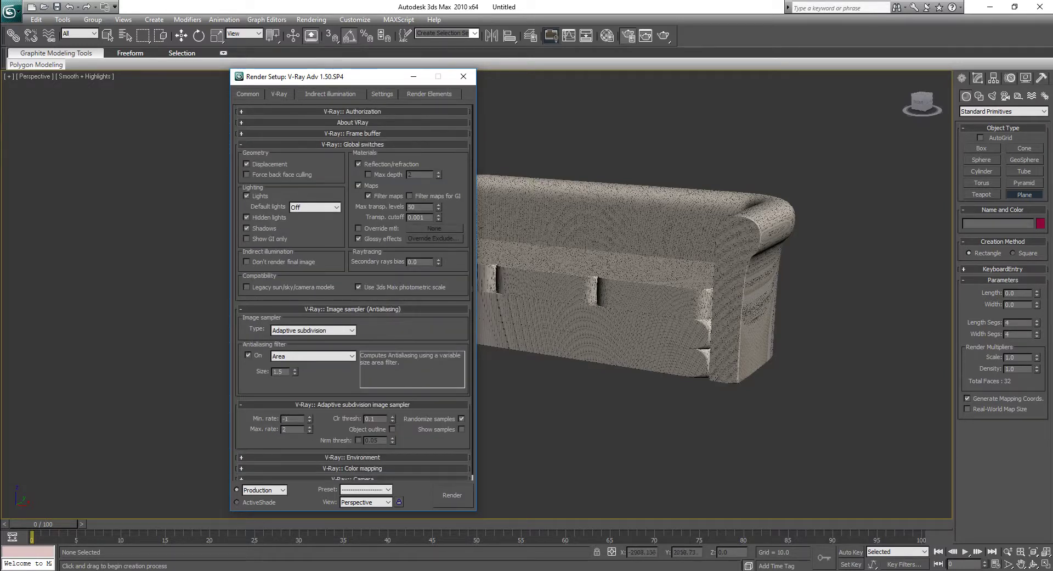
{"action": "left_click", "coordinate": [352, 133]}
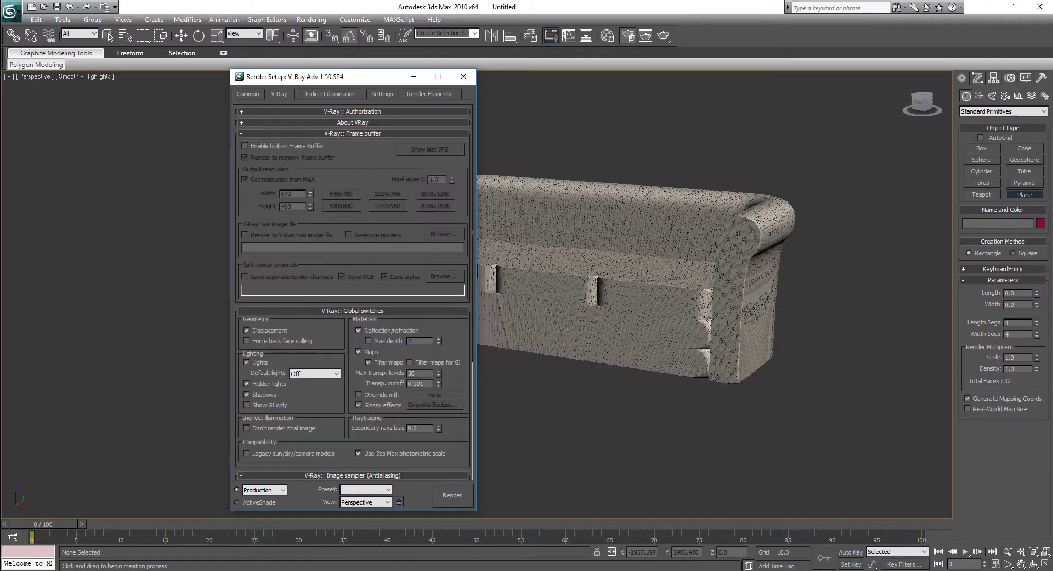
{"action": "left_click", "coordinate": [383, 94]}
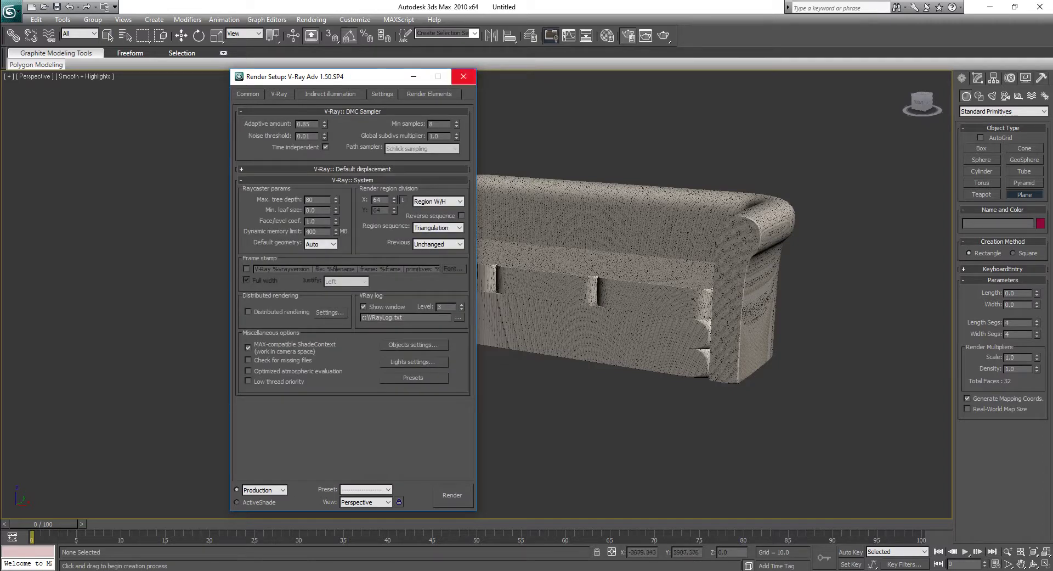
{"action": "left_click", "coordinate": [463, 76]}
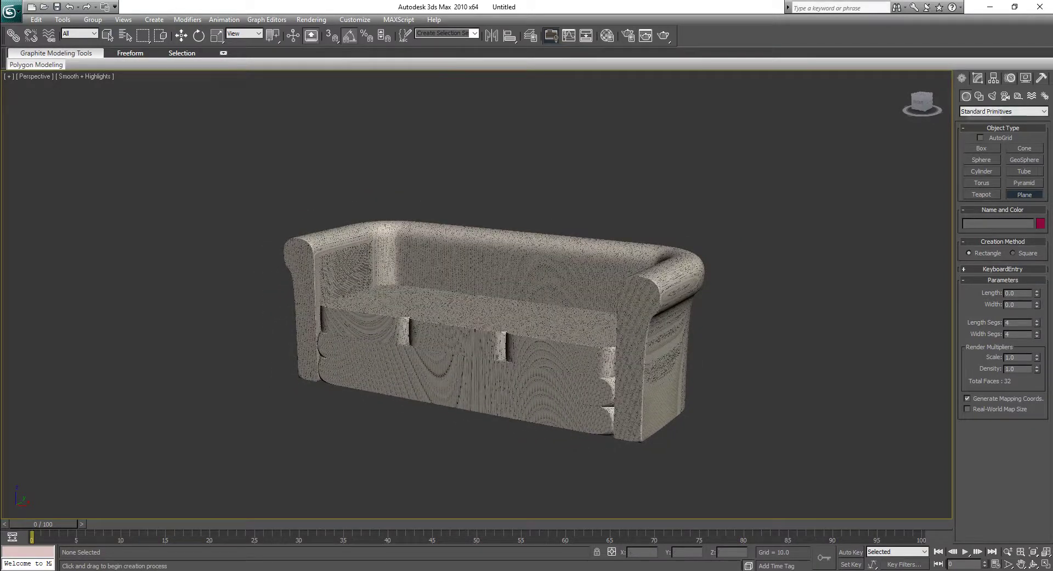
Step: Place a VRayPlane in front of the sofa and set its object color to white
{"action": "left_click", "coordinate": [1002, 111]}
{"action": "key", "text": "Return"}
{"action": "left_click", "coordinate": [982, 160]}
{"action": "left_click", "coordinate": [472, 413]}
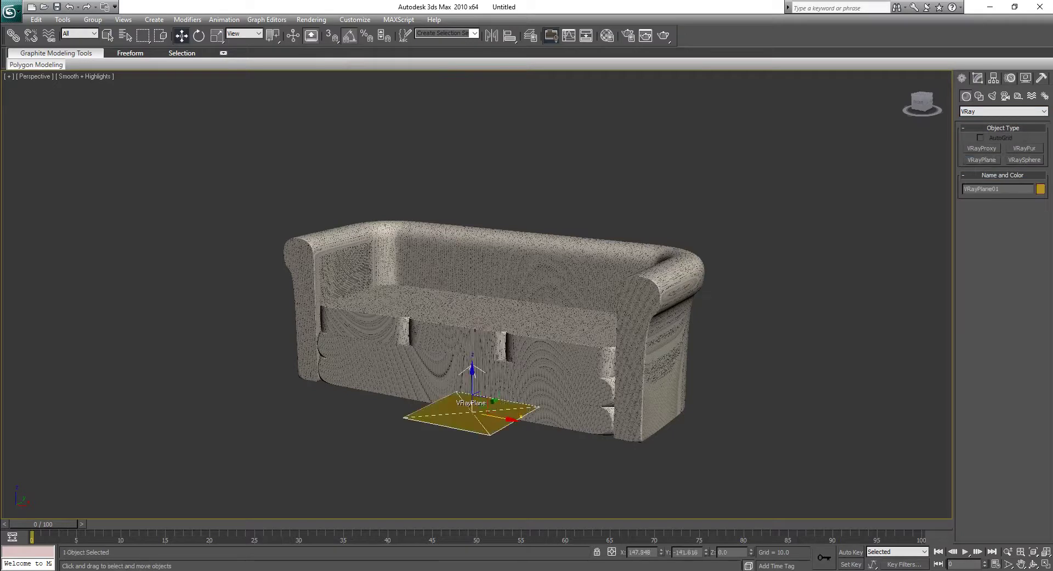
{"action": "left_click", "coordinate": [1041, 188]}
{"action": "left_click", "coordinate": [624, 314]}
{"action": "left_click", "coordinate": [582, 351]}
Step: Lower the VRayPlane in the front view to the level of the sofa's base
{"action": "middle_click_drag", "start_coordinate": [526, 307], "coordinate": [526, 274], "text": "alt"}
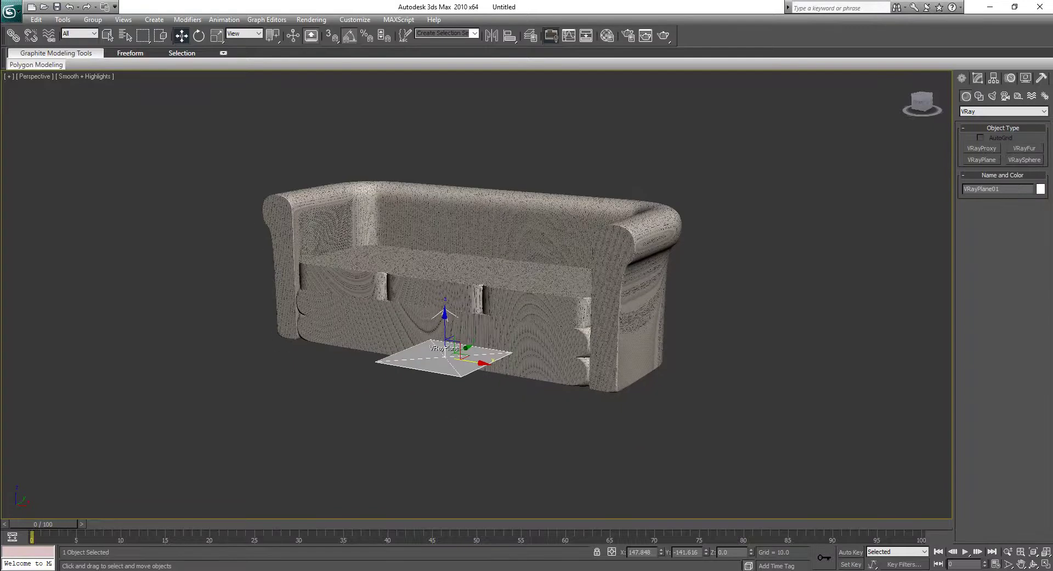
{"action": "key", "text": "f"}
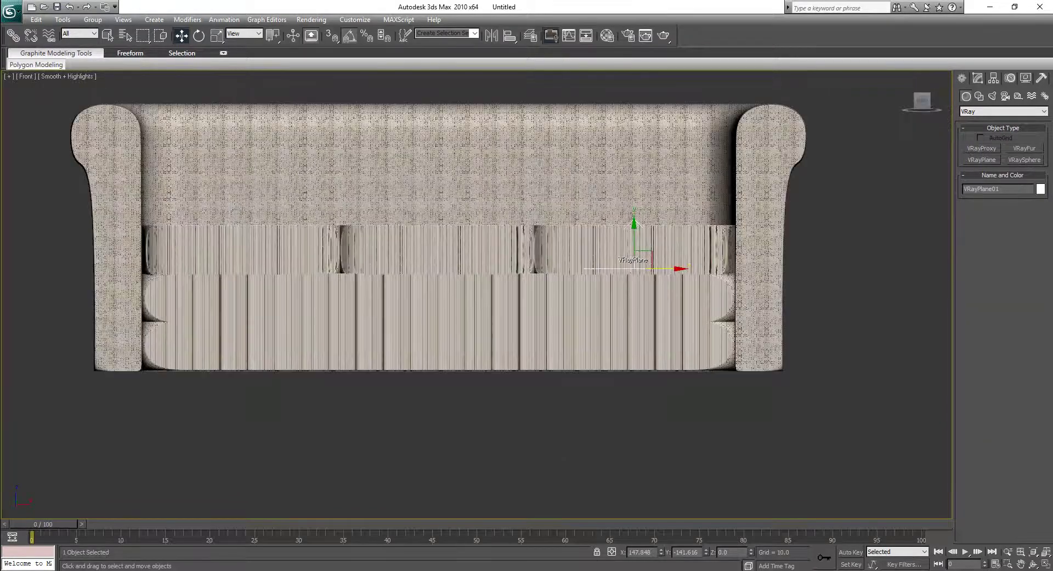
{"action": "left_click_drag", "start_coordinate": [634, 246], "coordinate": [634, 356]}
Step: Render the sofa on its ground plane from a raised perspective view and close the message and render windows
{"action": "key", "text": "p"}
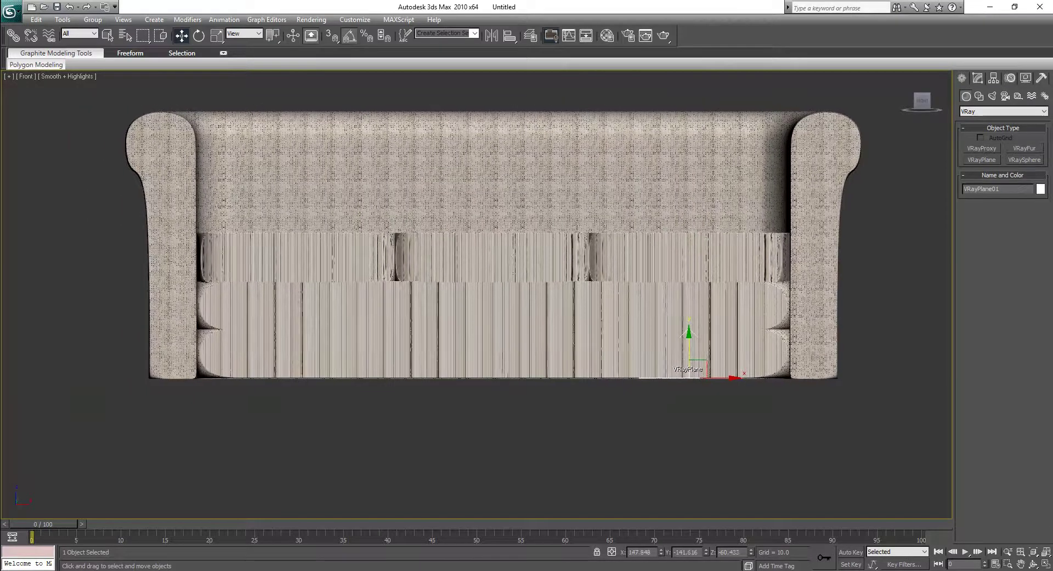
{"action": "left_click_drag", "start_coordinate": [923, 102], "coordinate": [906, 109]}
{"action": "scroll", "coordinate": [466, 269], "scroll_direction": "up", "scroll_amount": 6}
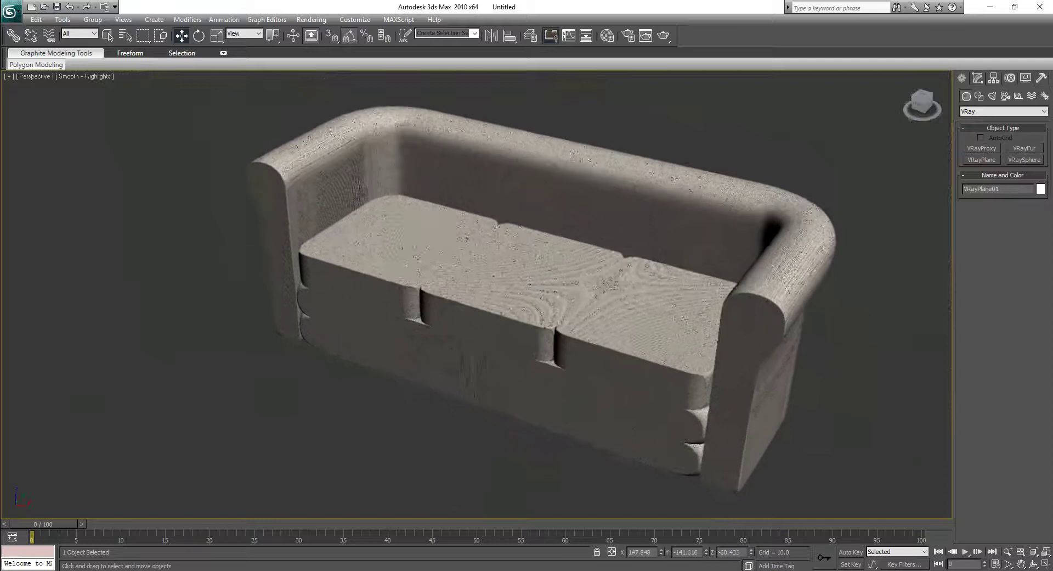
{"action": "scroll", "coordinate": [532, 299], "scroll_direction": "up", "scroll_amount": 1}
{"action": "key", "text": "shift+q"}
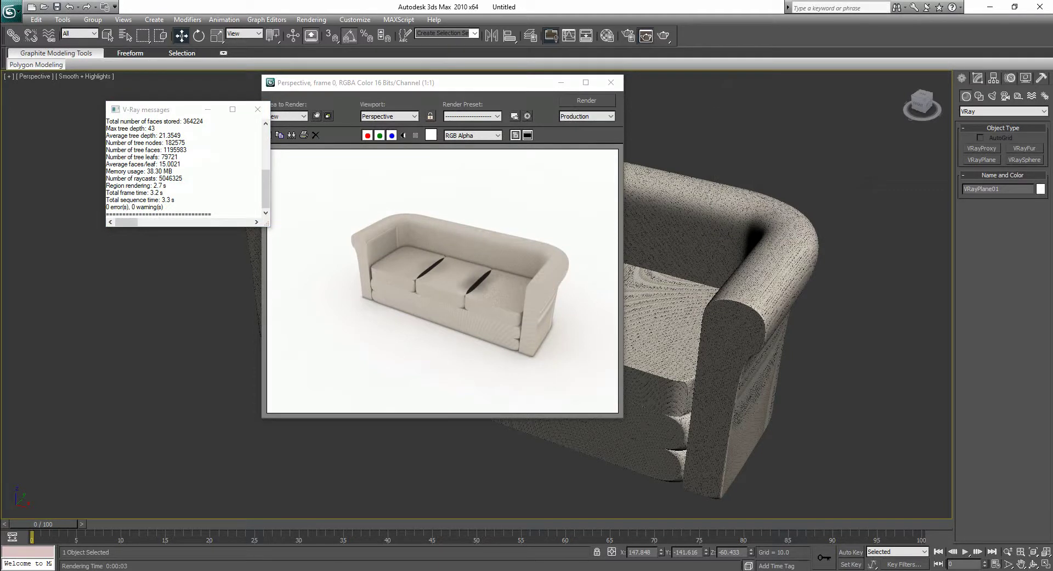
{"action": "left_click", "coordinate": [257, 109]}
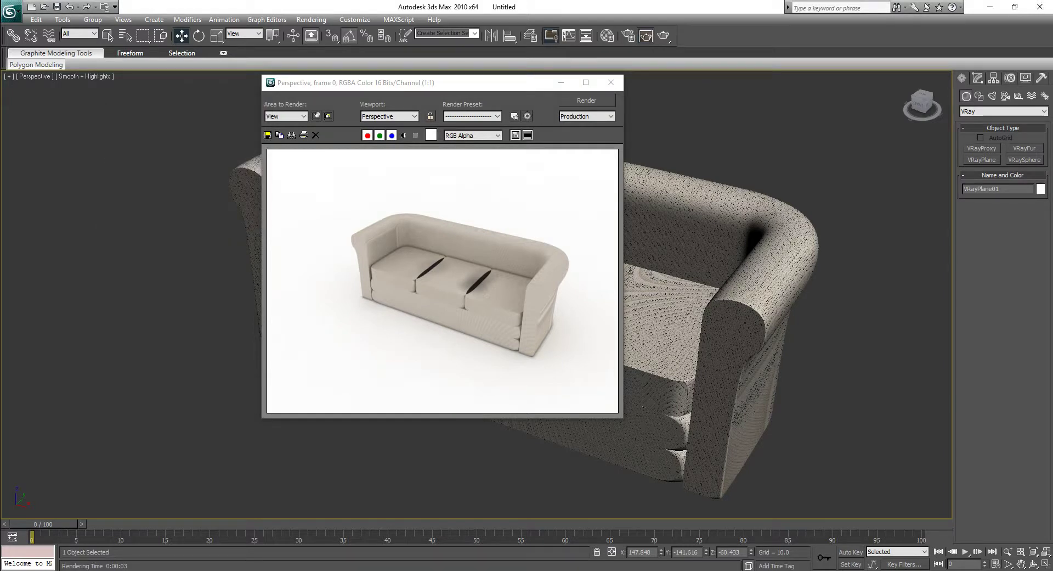
{"action": "left_click", "coordinate": [610, 83]}
Step: Narrow the middle top cushion along X in a wireframe top view so it overlaps its neighbours less
{"action": "left_click", "coordinate": [482, 277]}
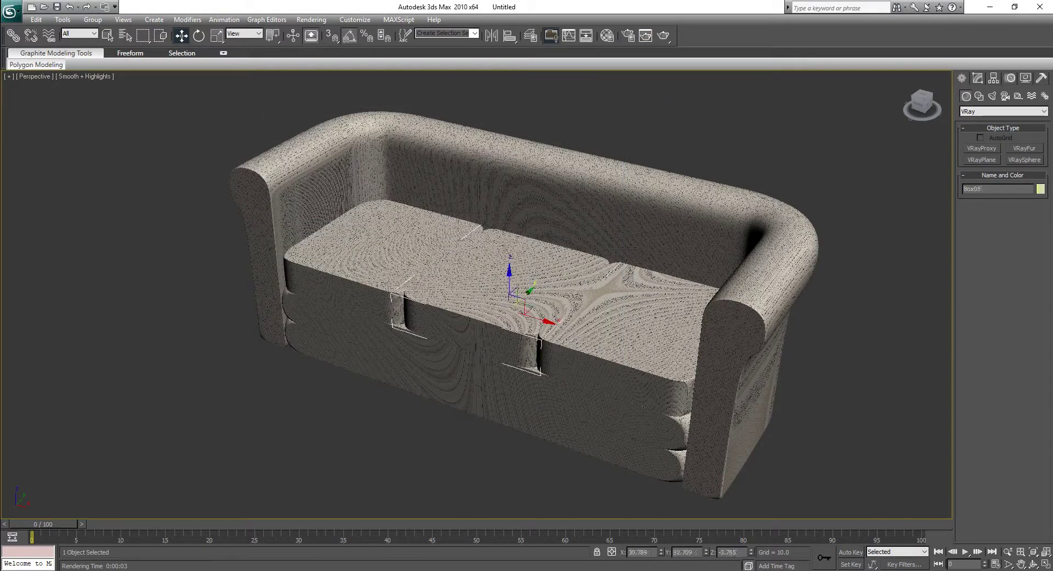
{"action": "key", "text": "f"}
{"action": "key", "text": "t"}
{"action": "right_click", "coordinate": [460, 313]}
{"action": "left_click", "coordinate": [472, 336]}
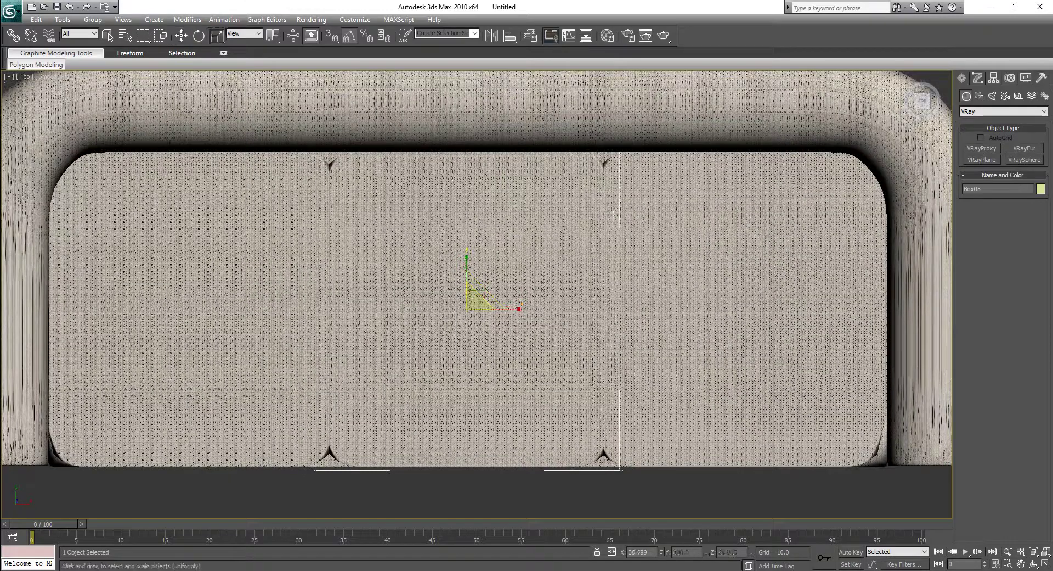
{"action": "left_click", "coordinate": [47, 77]}
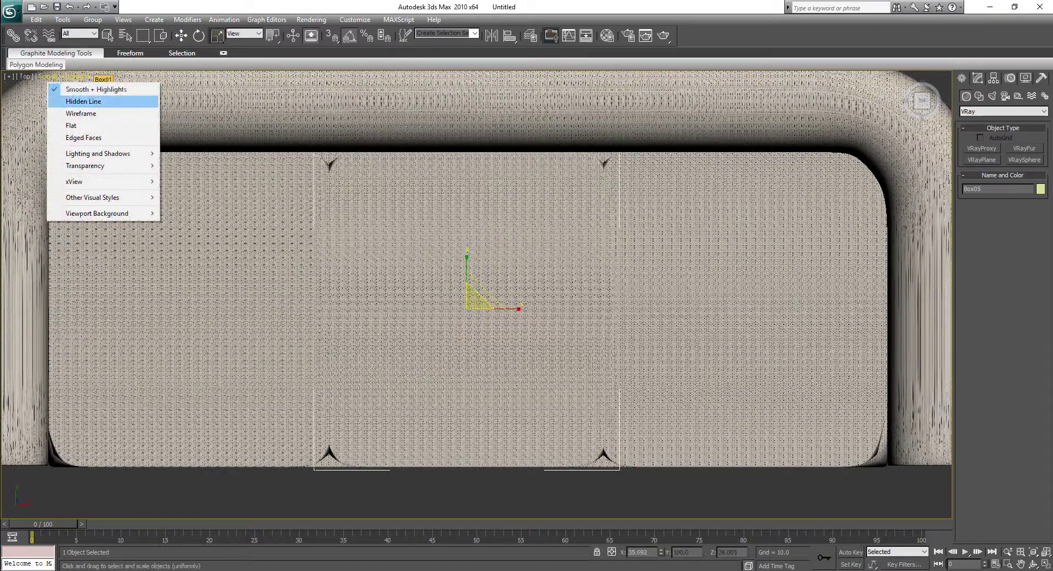
{"action": "left_click", "coordinate": [82, 113]}
{"action": "key", "text": "r"}
{"action": "left_click_drag", "start_coordinate": [510, 308], "coordinate": [488, 309]}
Step: Scale the right and left top cushions slightly narrower along X to remove their overlap with the middle cushion
{"action": "left_click", "coordinate": [753, 290]}
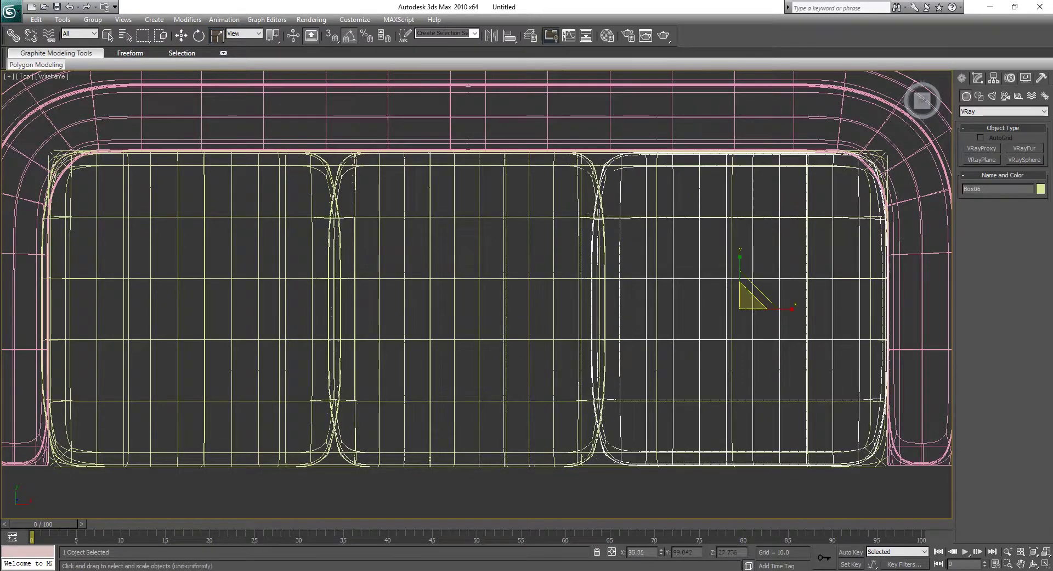
{"action": "left_click_drag", "start_coordinate": [779, 308], "coordinate": [768, 309]}
{"action": "key", "text": "r"}
{"action": "left_click", "coordinate": [204, 291]}
{"action": "key", "text": "r"}
{"action": "left_click_drag", "start_coordinate": [231, 309], "coordinate": [228, 308]}
Step: Move the right top cushion along X to about 147.3, between the middle cushion and the armrest
{"action": "right_click", "coordinate": [231, 308]}
{"action": "left_click", "coordinate": [252, 318]}
{"action": "left_click", "coordinate": [745, 308]}
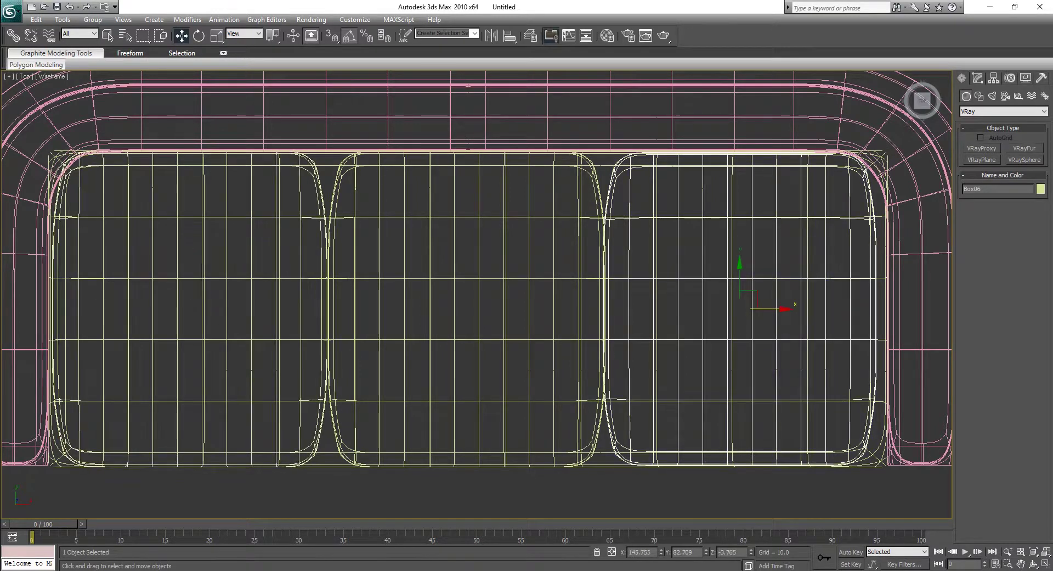
{"action": "left_click_drag", "start_coordinate": [745, 307], "coordinate": [740, 308]}
{"action": "middle_click_drag", "start_coordinate": [740, 307], "coordinate": [732, 307]}
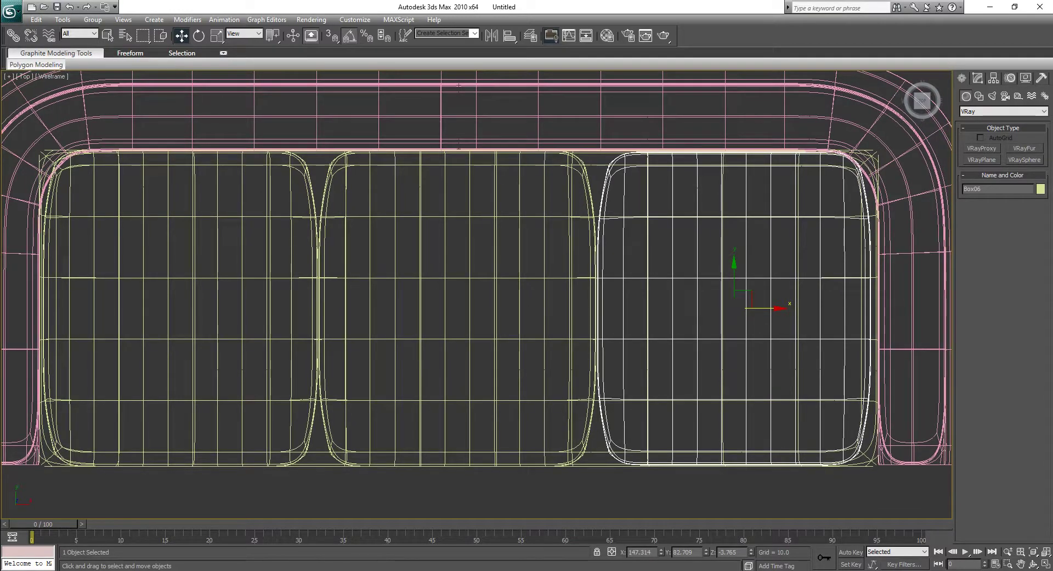
Step: Select the three top seat cushions together and scale them slightly shorter along Y in the top view
{"action": "left_click", "coordinate": [519, 220], "text": "ctrl"}
{"action": "left_click", "coordinate": [446, 270], "text": "ctrl"}
{"action": "right_click", "coordinate": [446, 270]}
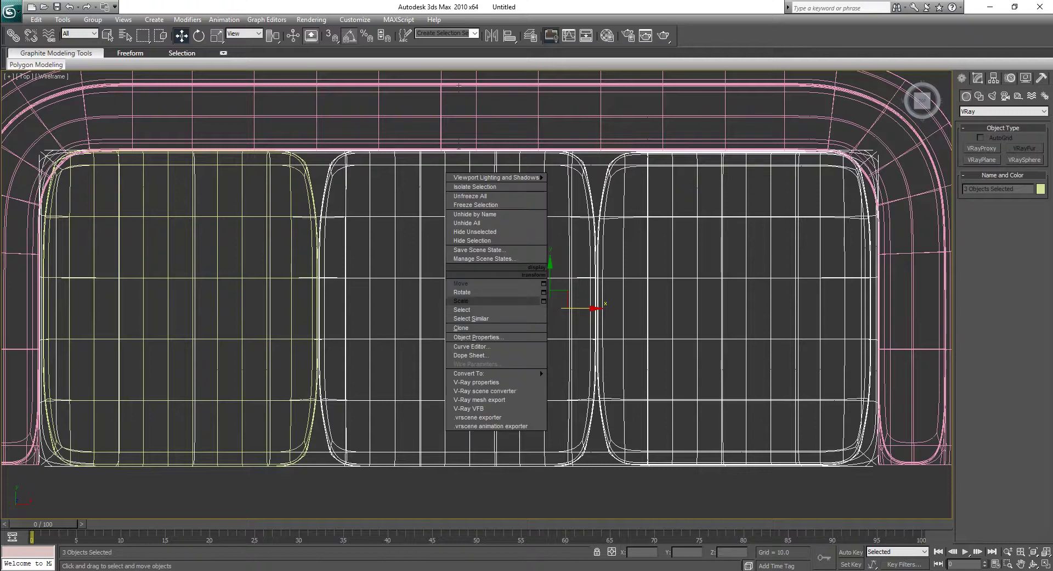
{"action": "left_click", "coordinate": [461, 301]}
{"action": "left_click", "coordinate": [218, 431], "text": "ctrl"}
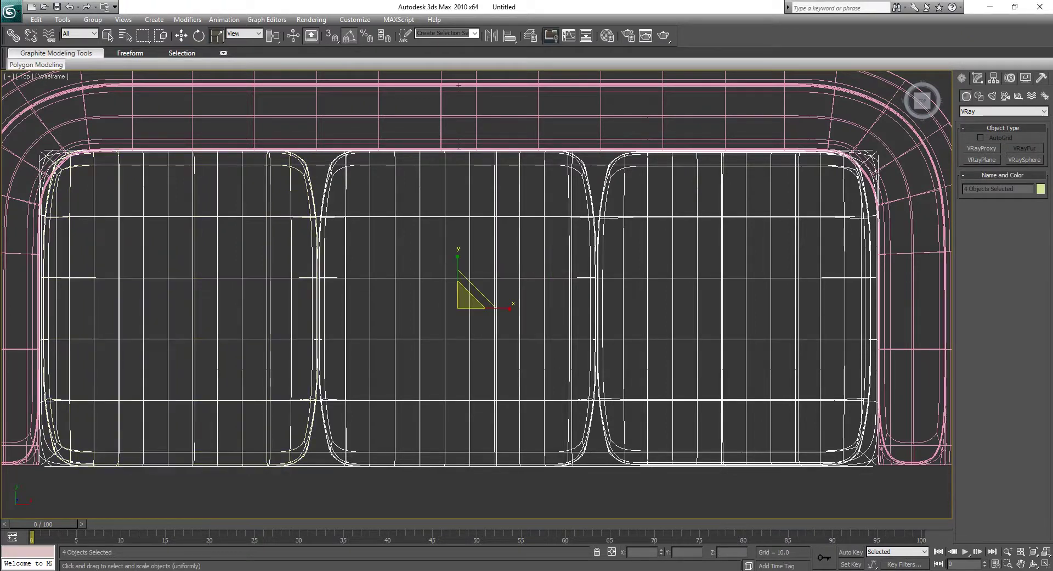
{"action": "left_click", "coordinate": [455, 339]}
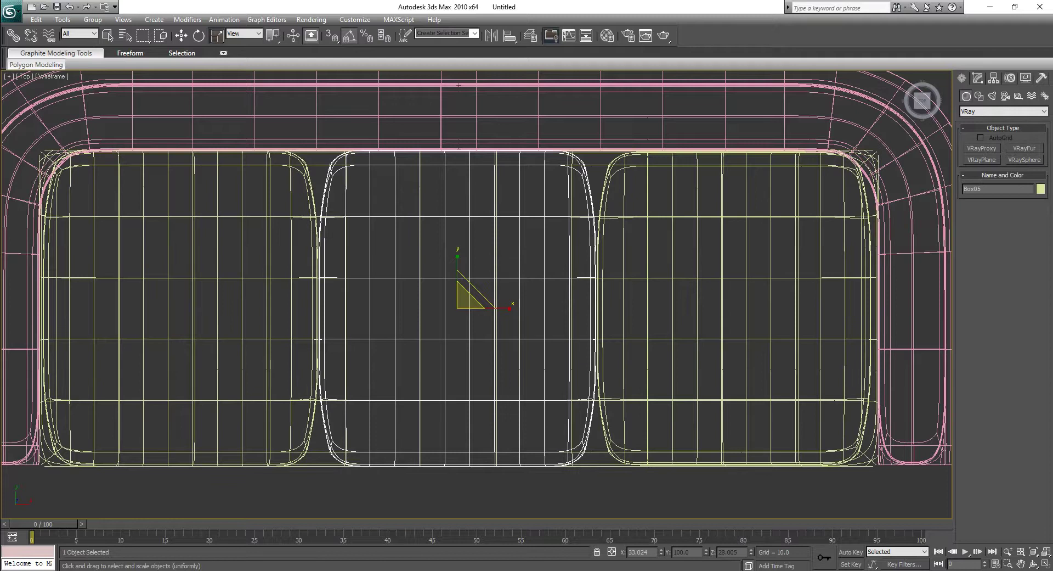
{"action": "left_click", "coordinate": [740, 430], "text": "ctrl"}
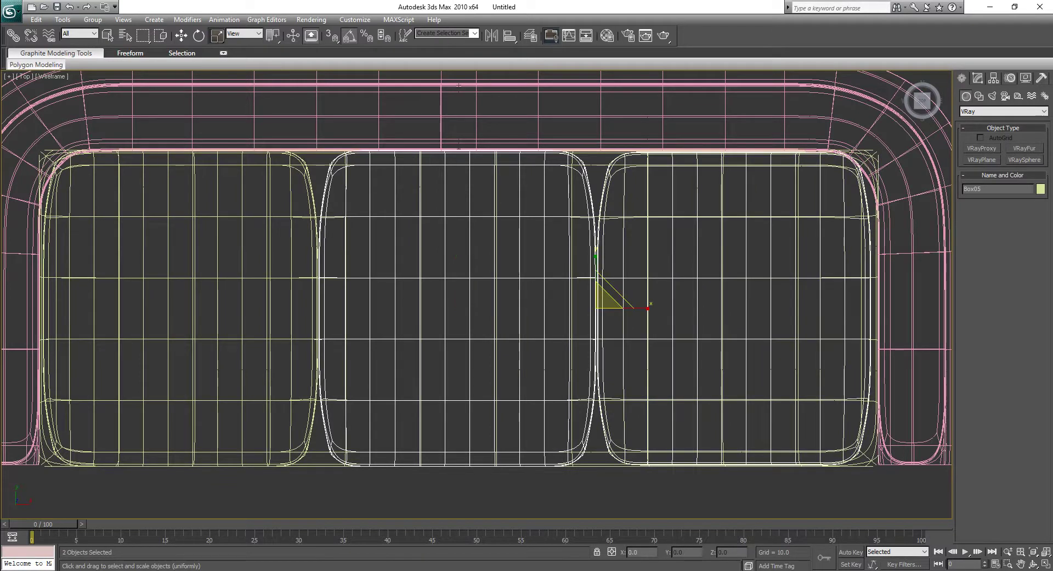
{"action": "left_click", "coordinate": [218, 230], "text": "ctrl"}
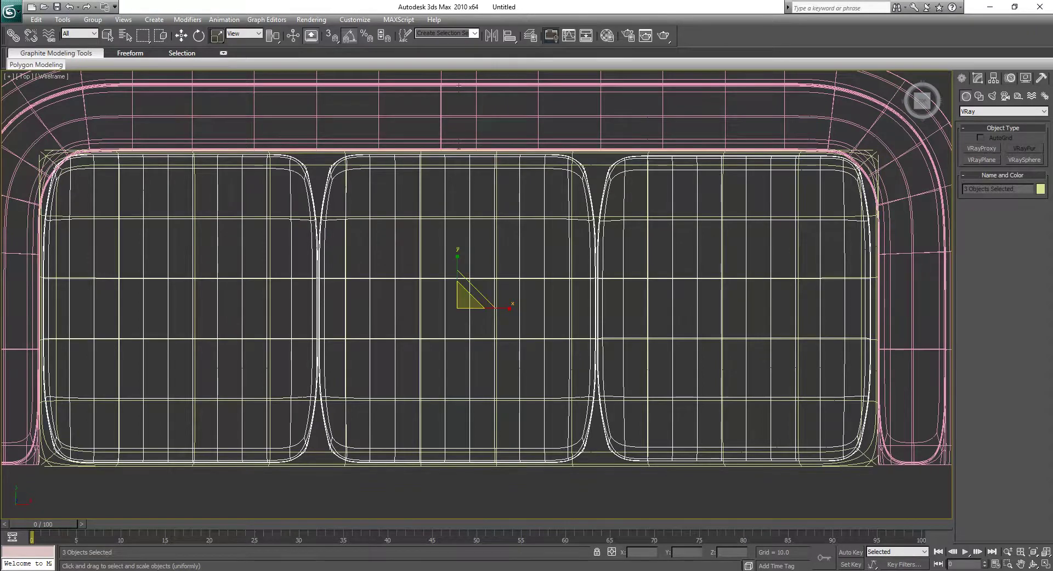
Step: Shade the viewport with Smooth + Highlights, render the sofa from a raised perspective view, and close the message and render windows
{"action": "middle_click_drag", "start_coordinate": [469, 297], "coordinate": [484, 298]}
{"action": "left_click", "coordinate": [52, 76]}
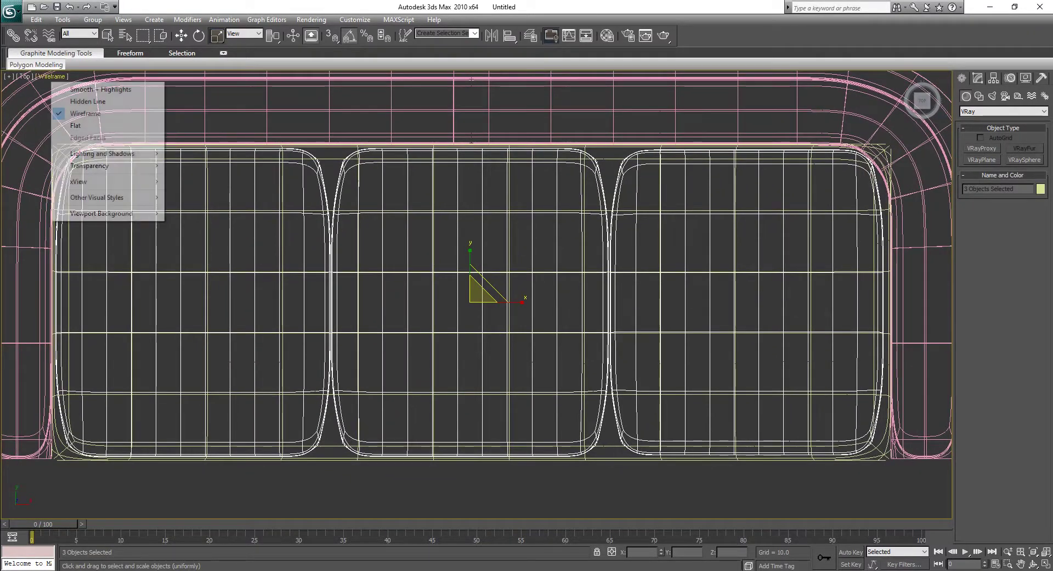
{"action": "left_click", "coordinate": [77, 87]}
{"action": "scroll", "coordinate": [592, 313], "scroll_direction": "down", "scroll_amount": 3}
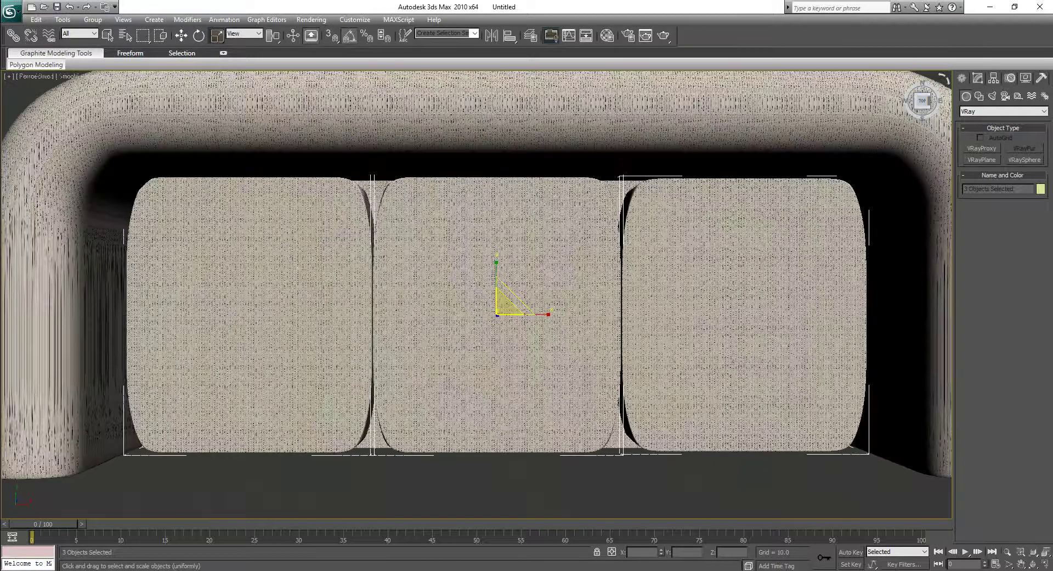
{"action": "left_click_drag", "start_coordinate": [922, 100], "coordinate": [927, 140]}
{"action": "scroll", "coordinate": [478, 293], "scroll_direction": "down", "scroll_amount": 5}
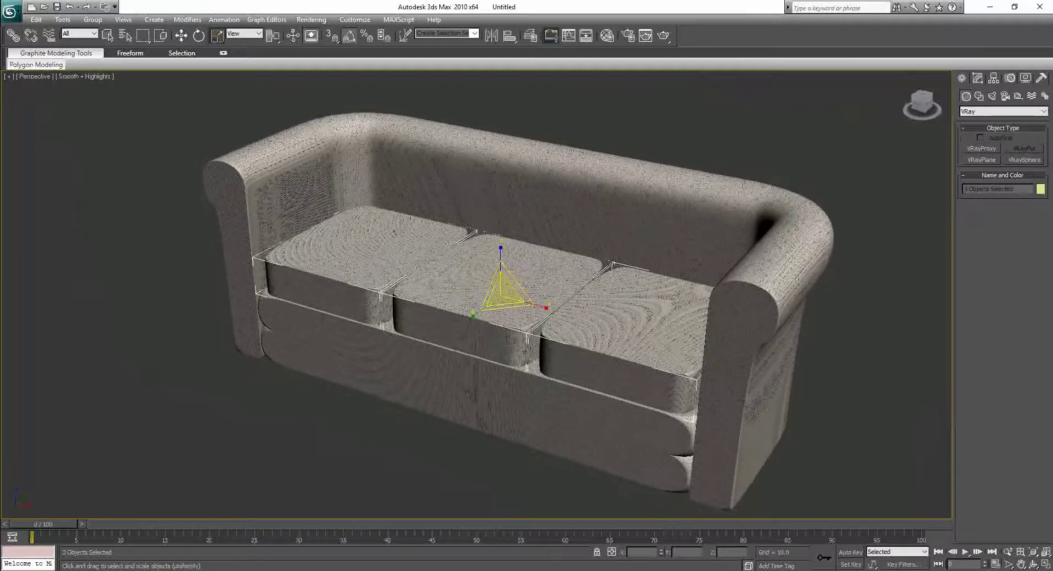
{"action": "key", "text": "shift+q"}
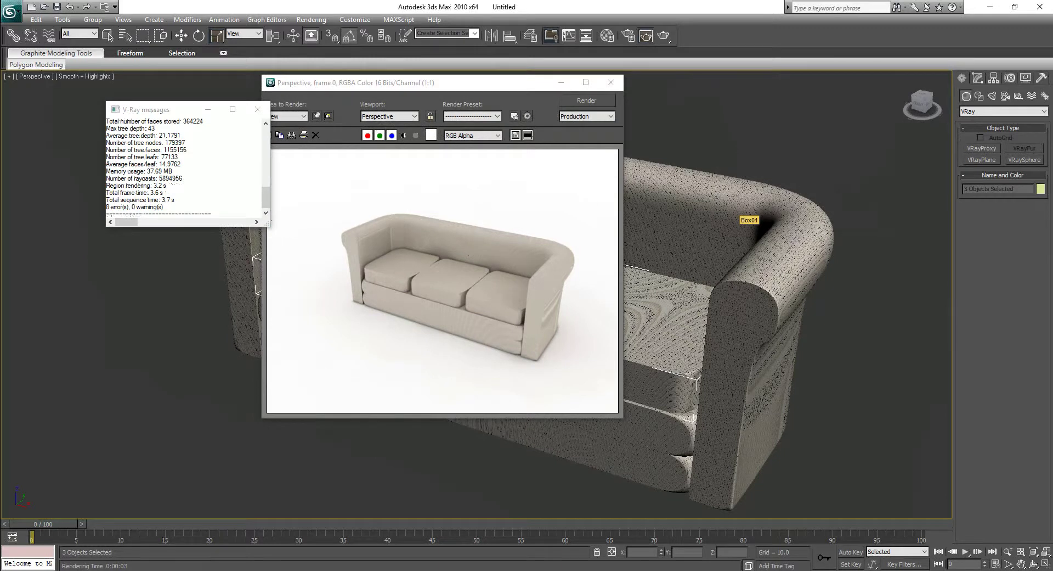
{"action": "left_click", "coordinate": [257, 109]}
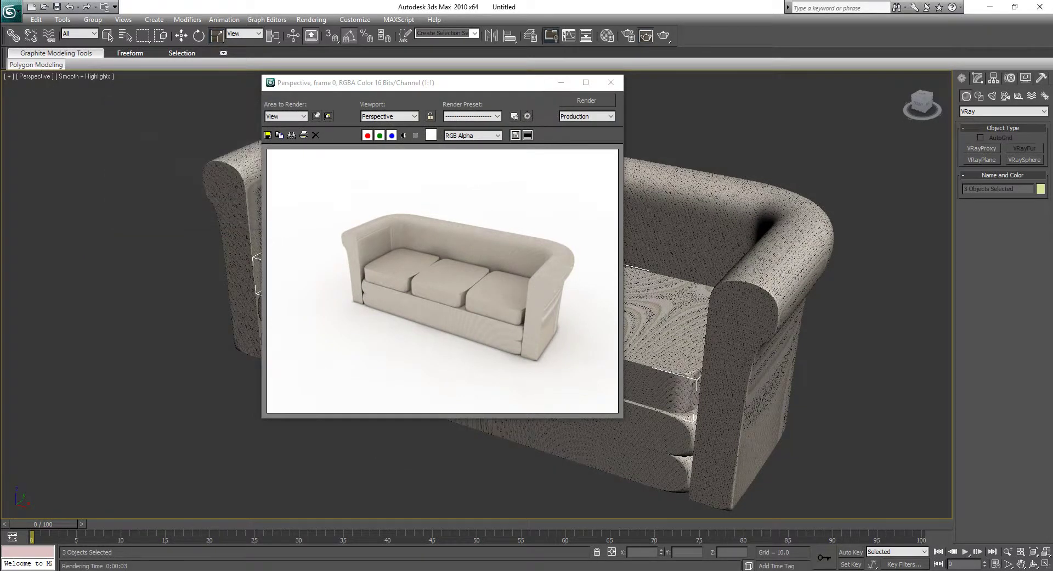
{"action": "left_click", "coordinate": [611, 83]}
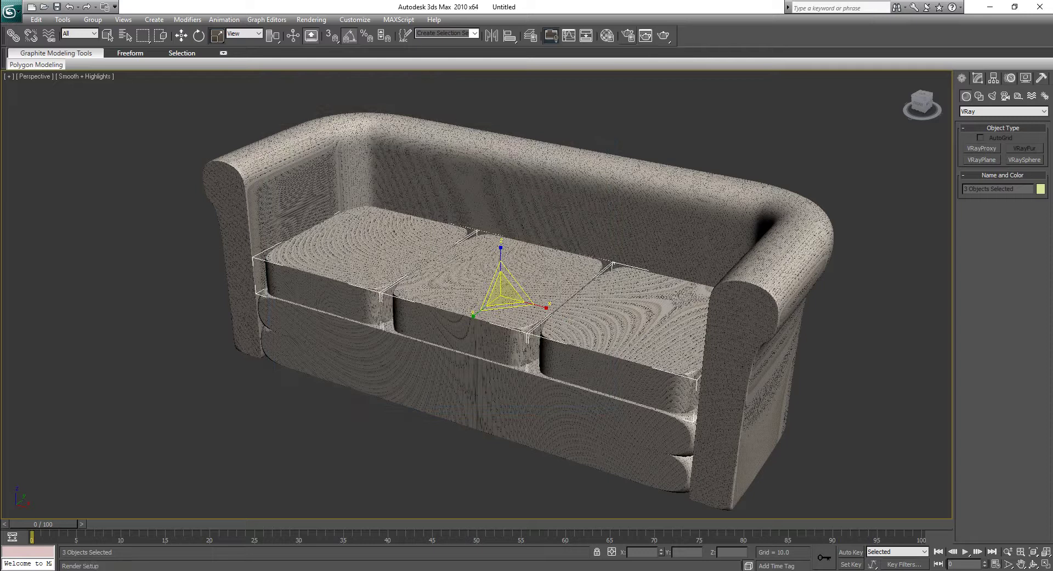
Step: Set the area to render to Region and enlarge the region rectangle to cover the whole safe frame
{"action": "left_click", "coordinate": [629, 36]}
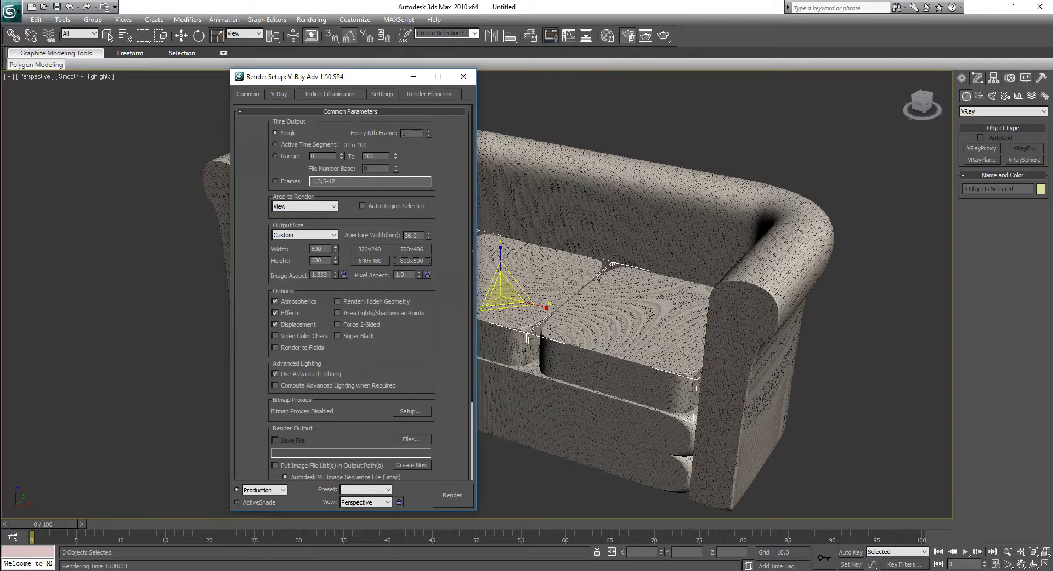
{"action": "left_click", "coordinate": [464, 76]}
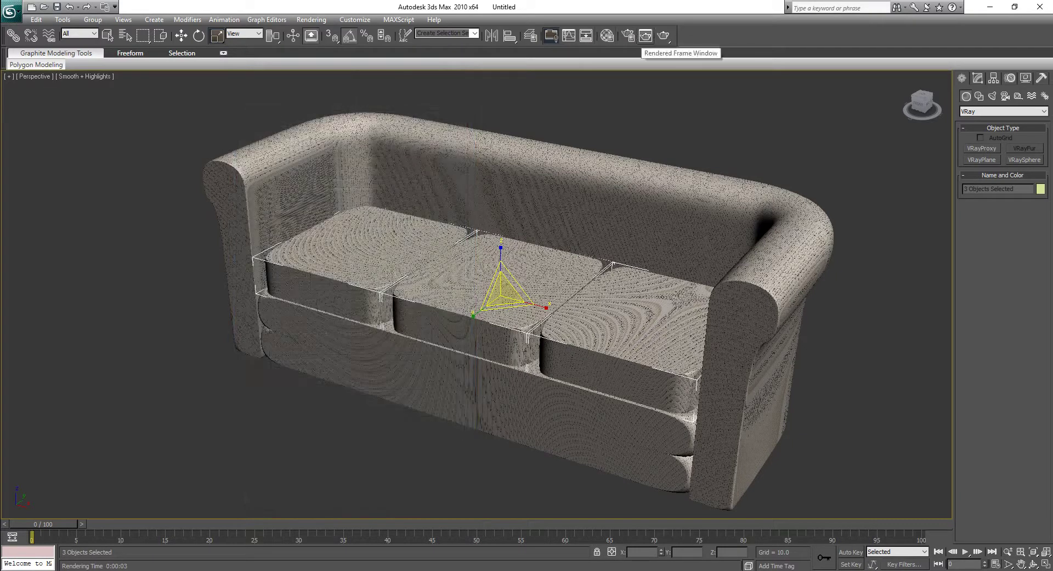
{"action": "left_click", "coordinate": [646, 35]}
{"action": "left_click", "coordinate": [285, 115]}
{"action": "left_click", "coordinate": [280, 144]}
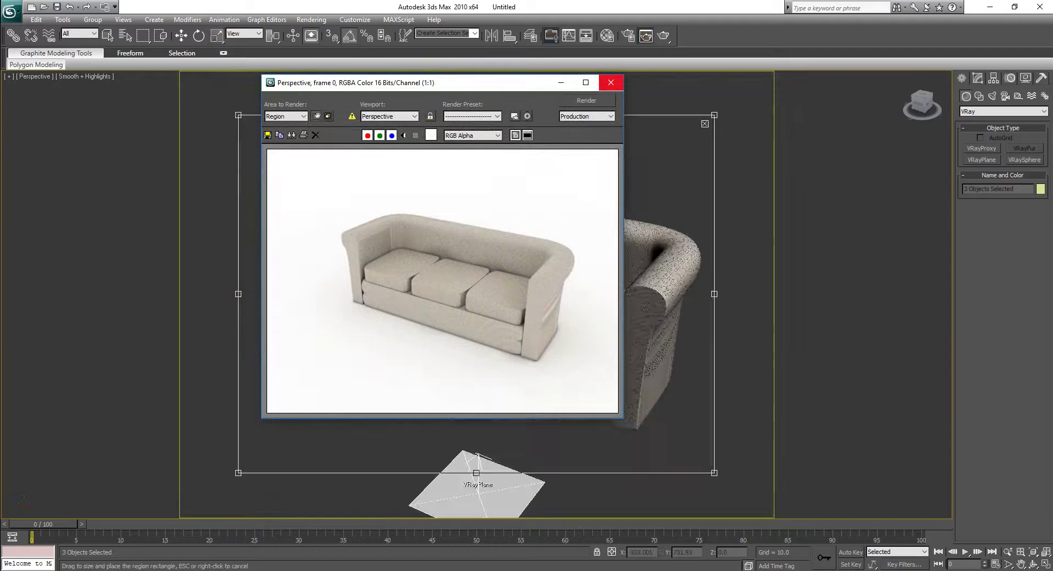
{"action": "left_click", "coordinate": [611, 83]}
{"action": "left_click_drag", "start_coordinate": [715, 116], "coordinate": [774, 72]}
{"action": "left_click_drag", "start_coordinate": [238, 472], "coordinate": [179, 517]}
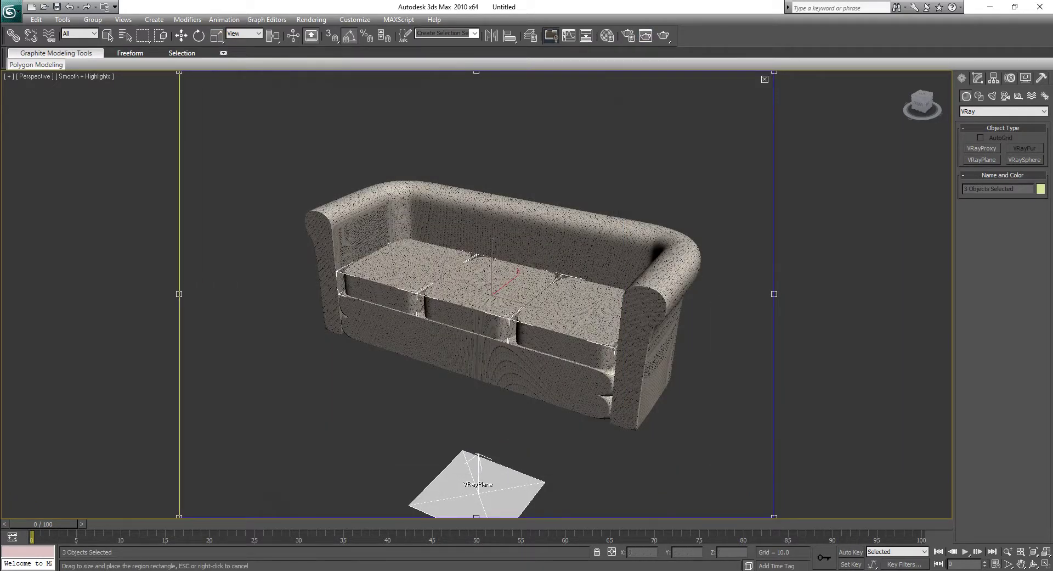
Step: Render the region from a closer perspective view with the sofa filling the frame, and close the V-Ray messages
{"action": "scroll", "coordinate": [450, 292], "scroll_direction": "up", "scroll_amount": 3}
{"action": "middle_click_drag", "start_coordinate": [476, 294], "coordinate": [401, 285], "text": "alt"}
{"action": "scroll", "coordinate": [400, 285], "scroll_direction": "down", "scroll_amount": 3}
{"action": "scroll", "coordinate": [476, 293], "scroll_direction": "up", "scroll_amount": 3}
{"action": "scroll", "coordinate": [476, 294], "scroll_direction": "down", "scroll_amount": 3}
{"action": "scroll", "coordinate": [477, 293], "scroll_direction": "up", "scroll_amount": 3}
{"action": "scroll", "coordinate": [476, 293], "scroll_direction": "down", "scroll_amount": 3}
{"action": "scroll", "coordinate": [465, 275], "scroll_direction": "up", "scroll_amount": 2}
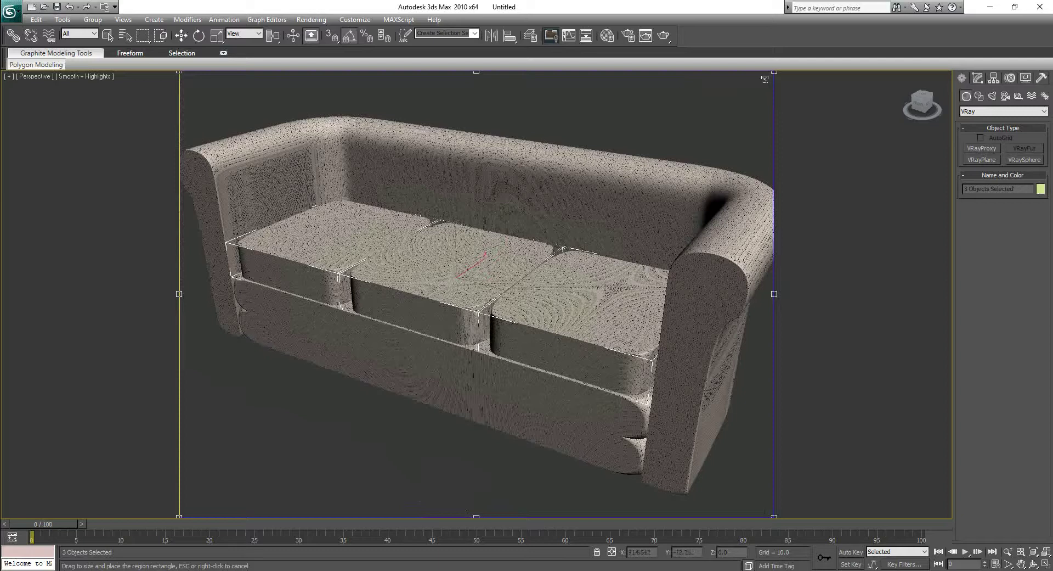
{"action": "middle_click_drag", "start_coordinate": [476, 293], "coordinate": [472, 296], "text": "alt"}
{"action": "scroll", "coordinate": [466, 269], "scroll_direction": "up", "scroll_amount": 2}
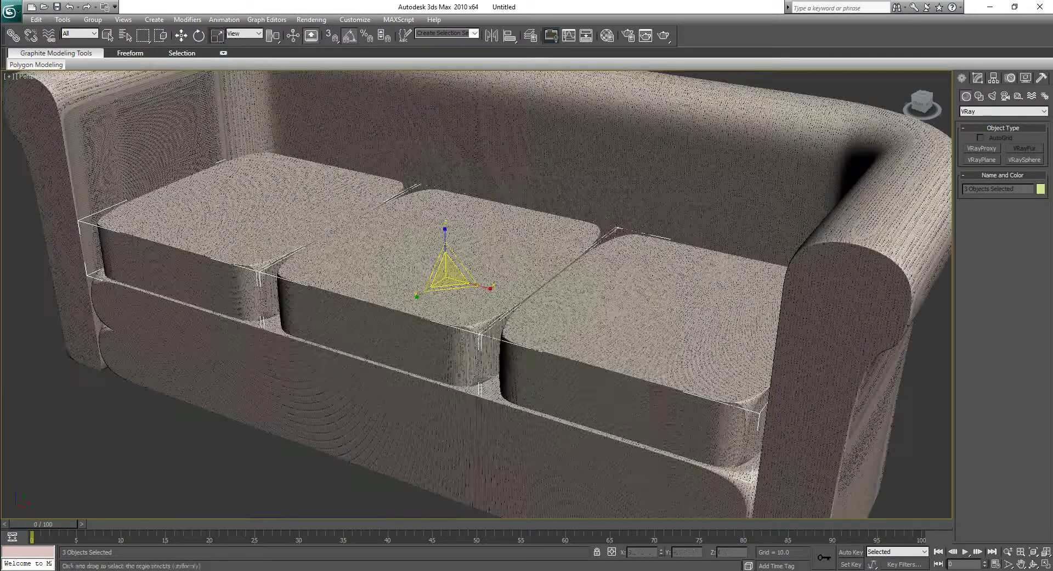
{"action": "key", "text": "alt+z"}
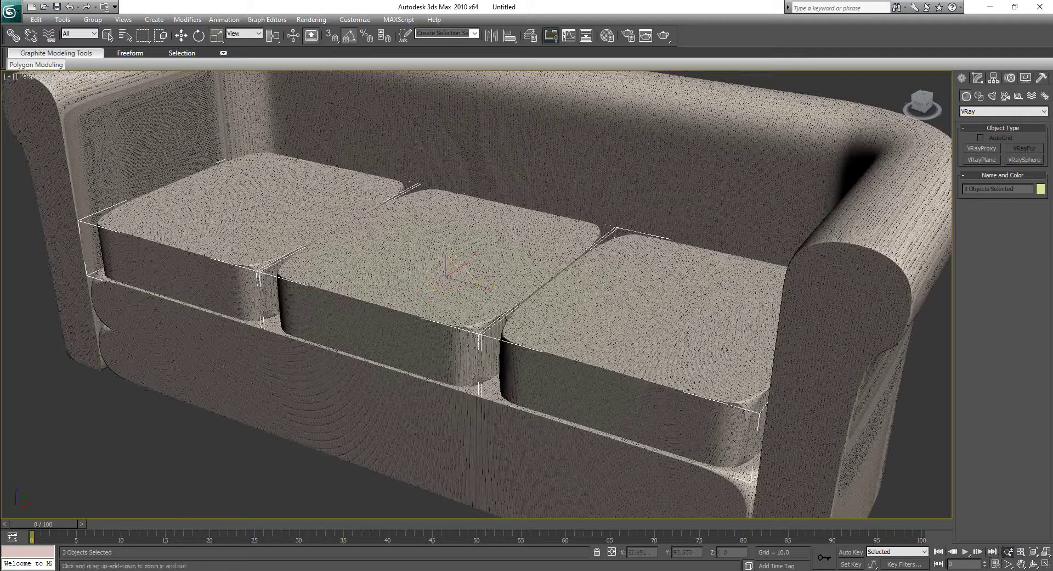
{"action": "scroll", "coordinate": [475, 293], "scroll_direction": "down", "scroll_amount": 2}
{"action": "left_click", "coordinate": [645, 35]}
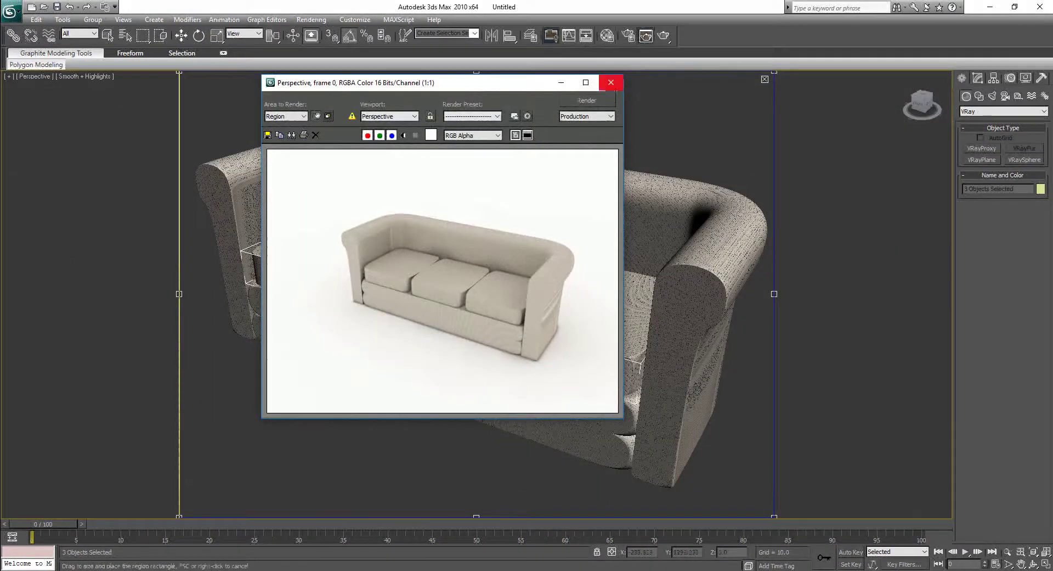
{"action": "left_click", "coordinate": [610, 82]}
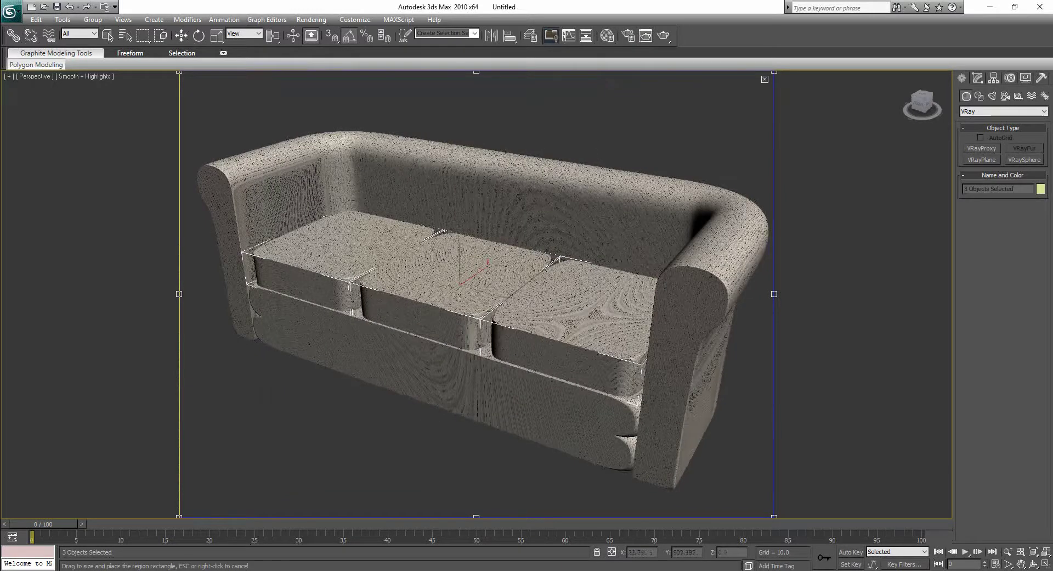
{"action": "key", "text": "shift+q"}
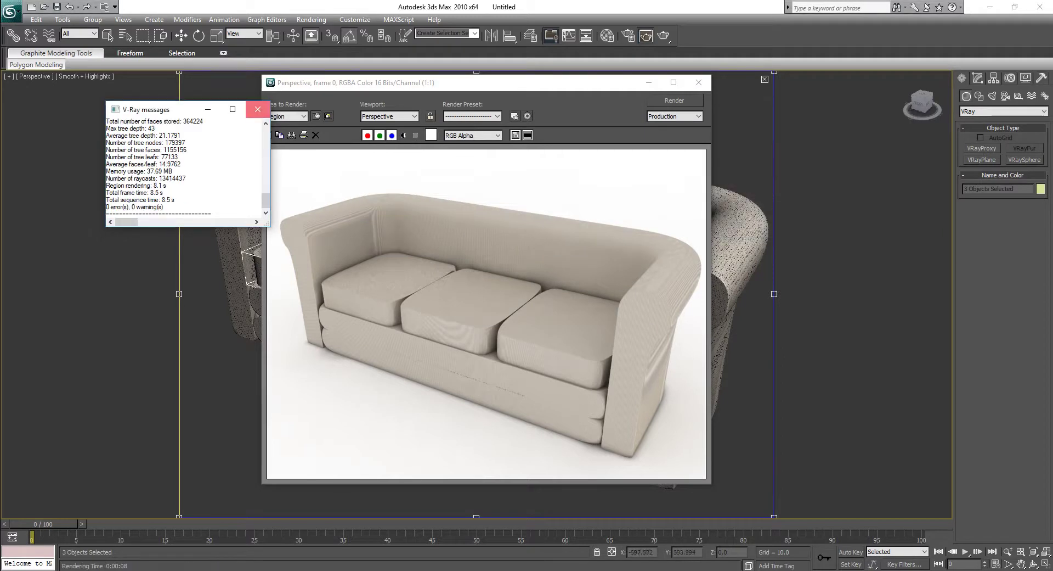
{"action": "left_click", "coordinate": [258, 109]}
Step: Save the rendered image to Local Disk (E:) as a JPEG file named sofa, with quality 100
{"action": "left_click", "coordinate": [267, 134]}
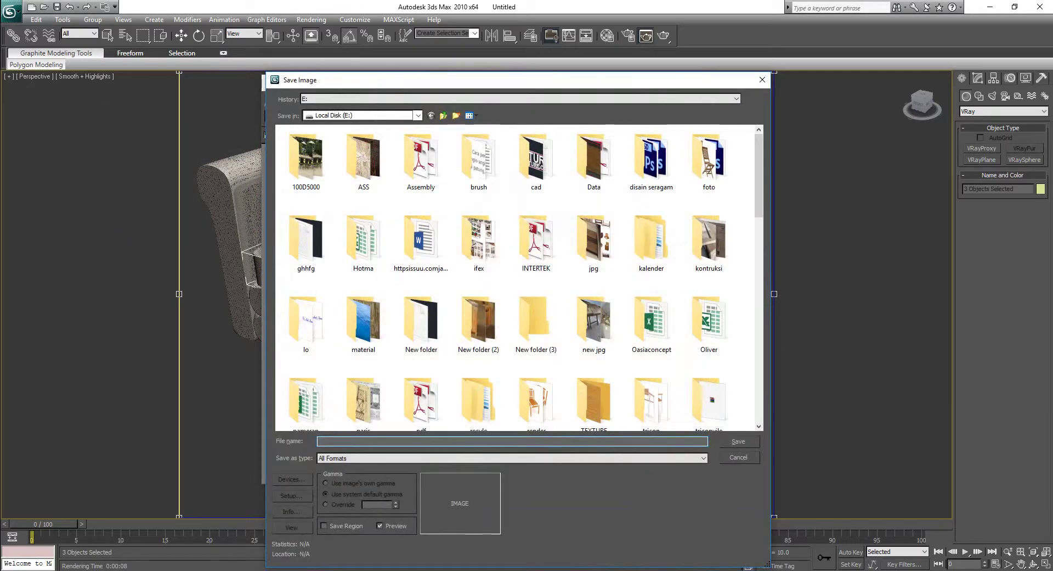
{"action": "left_click", "coordinate": [510, 457]}
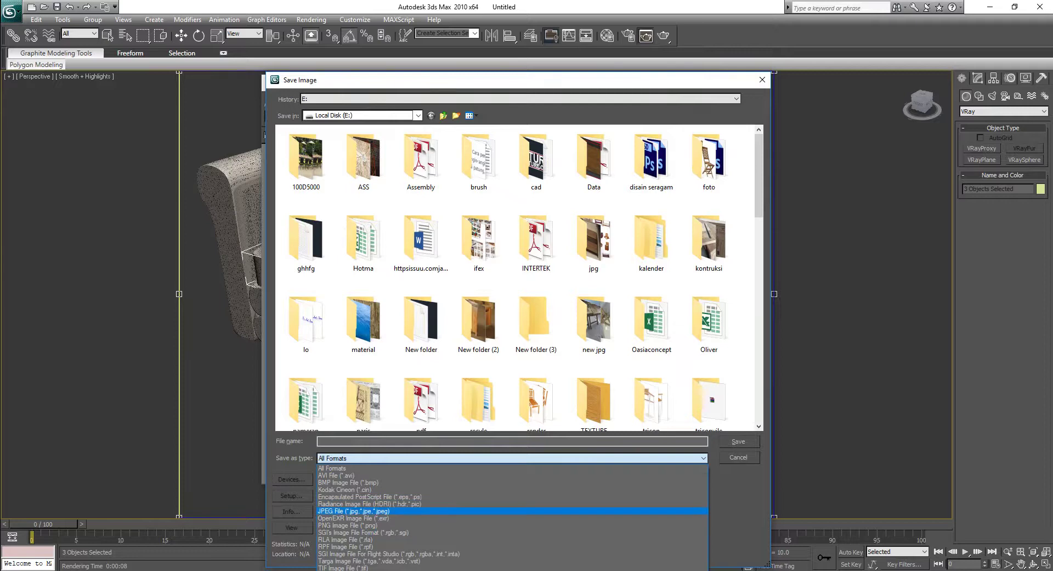
{"action": "left_click", "coordinate": [354, 511]}
{"action": "type", "text": "gsdfi"}
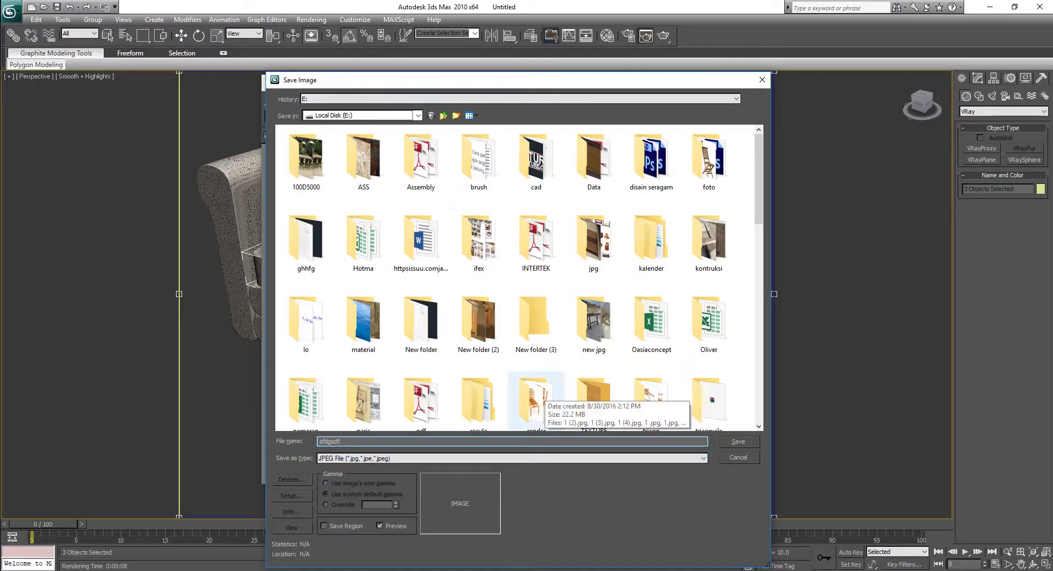
{"action": "key", "text": "BackSpace"}
{"action": "key", "text": "BackSpace"}
{"action": "key", "text": "BackSpace"}
{"action": "key", "text": "BackSpace"}
{"action": "key", "text": "BackSpace"}
{"action": "key", "text": "BackSpace"}
{"action": "key", "text": "BackSpace"}
{"action": "key", "text": "BackSpace"}
{"action": "type", "text": "sofa"}
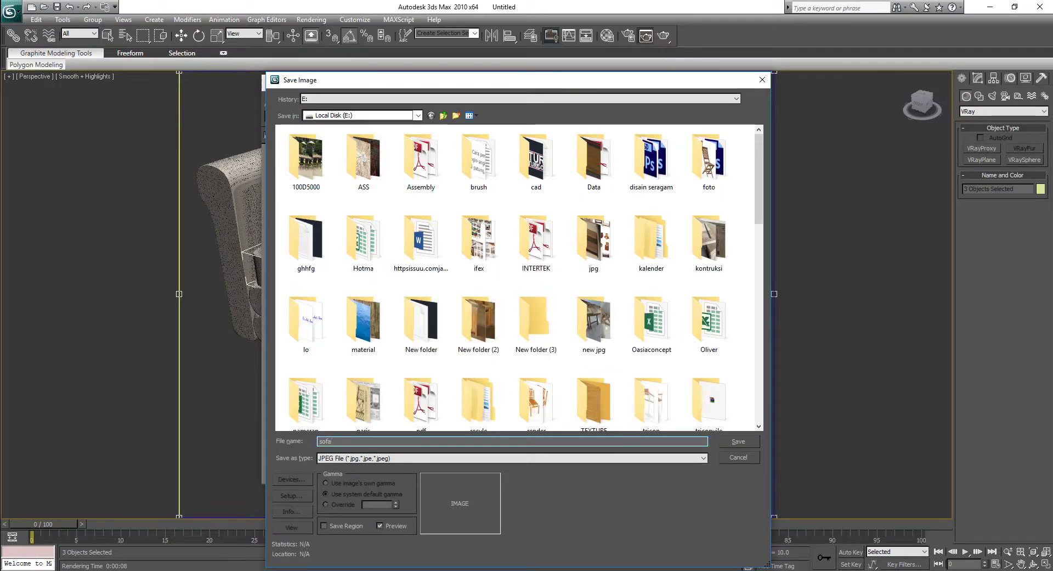
{"action": "key", "text": "Return"}
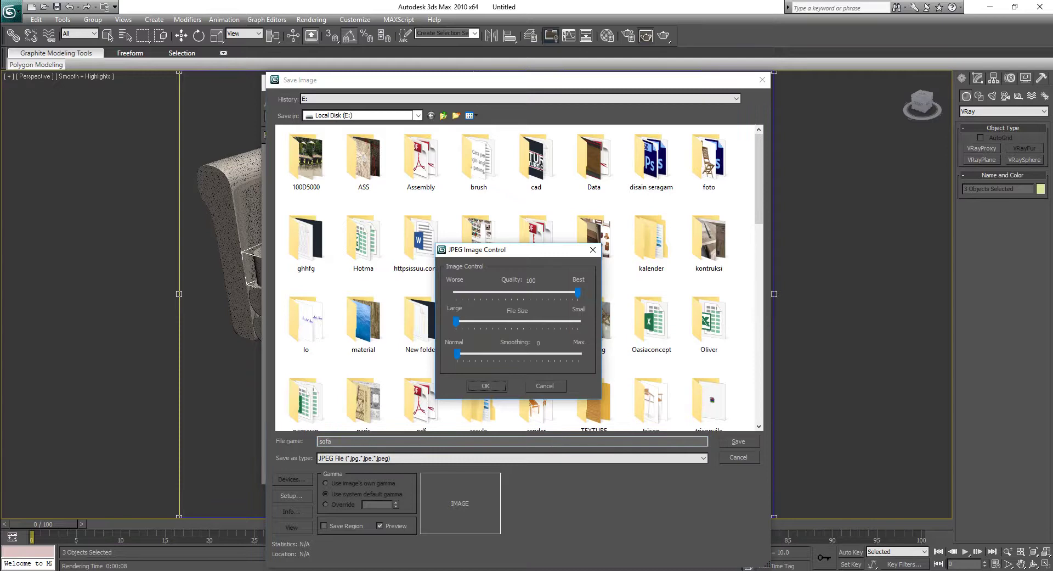
{"action": "key", "text": "Return"}
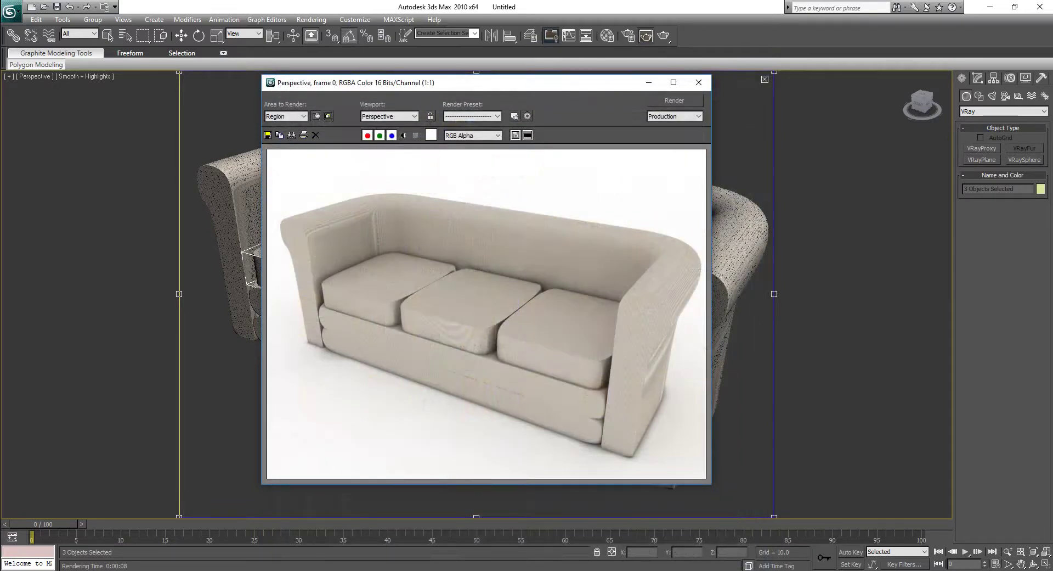
Step: Switch to File Explorer, find sofa.jpg on Local Disk (E:), and open it in the photo viewer
{"action": "key", "text": "super+e"}
{"action": "left_click", "coordinate": [50, 265]}
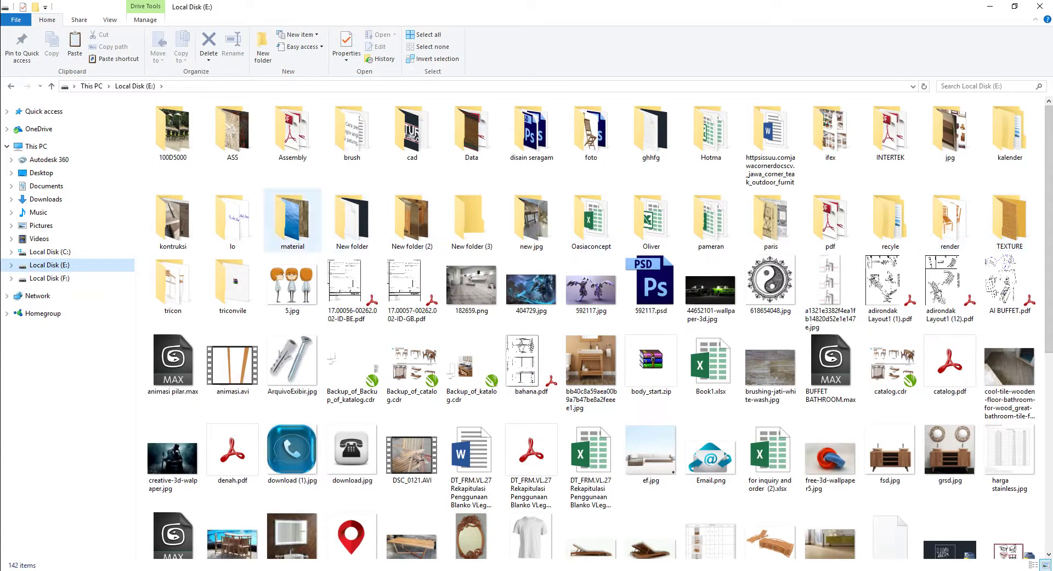
{"action": "scroll", "coordinate": [411, 291], "scroll_direction": "down", "scroll_amount": 5}
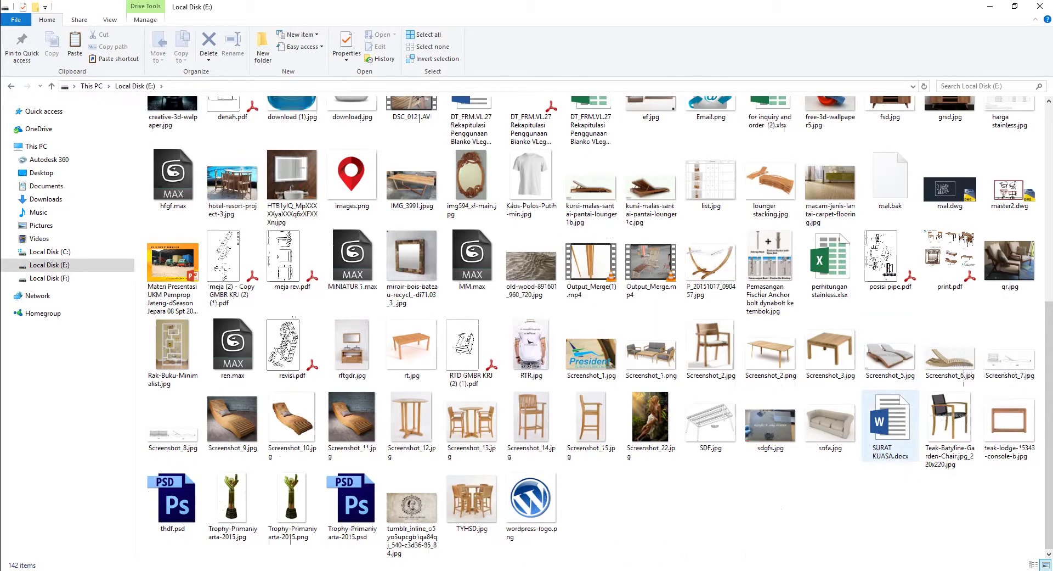
{"action": "left_click", "coordinate": [830, 423]}
{"action": "key", "text": "Return"}
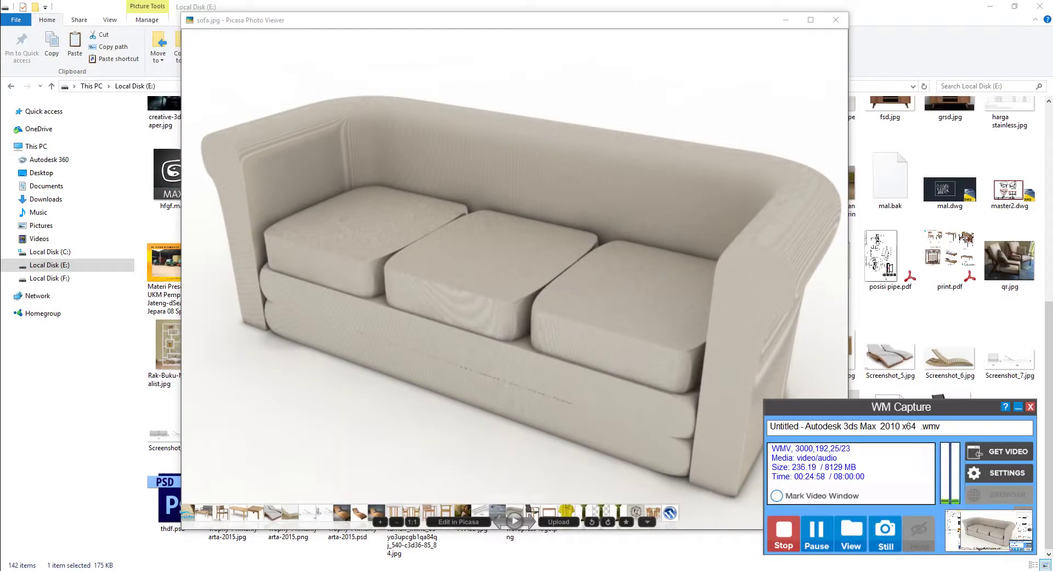
Step: Switch to Notepad, replace its text with "sekian trima kasih,....." and "jangan lupa like n sub chanel saya za,.....", and close it without saving
{"action": "key", "text": "alt+Tab"}
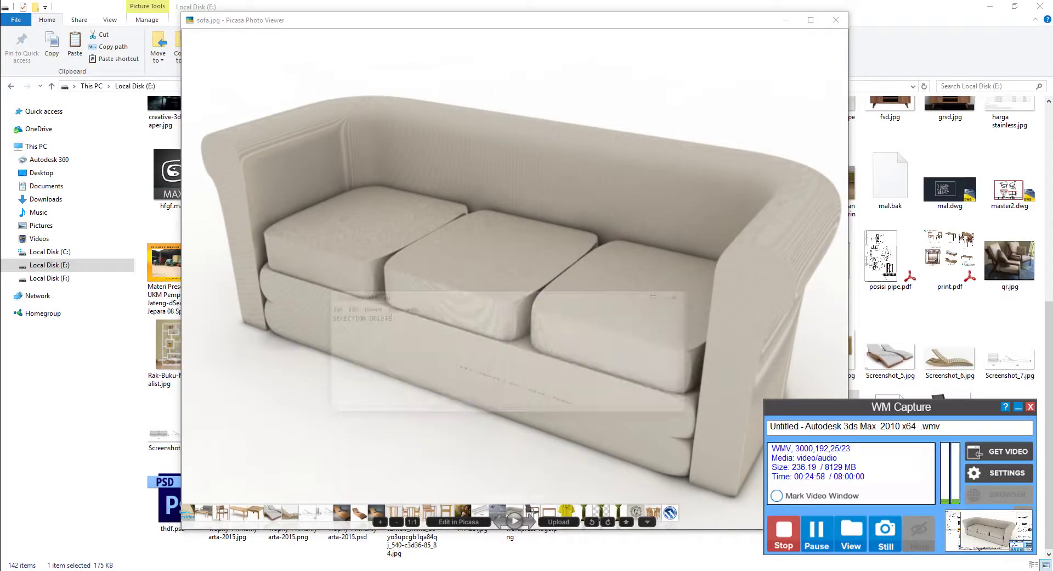
{"action": "key", "text": "ctrl+shift+Left"}
{"action": "key", "text": "ctrl+shift+Left"}
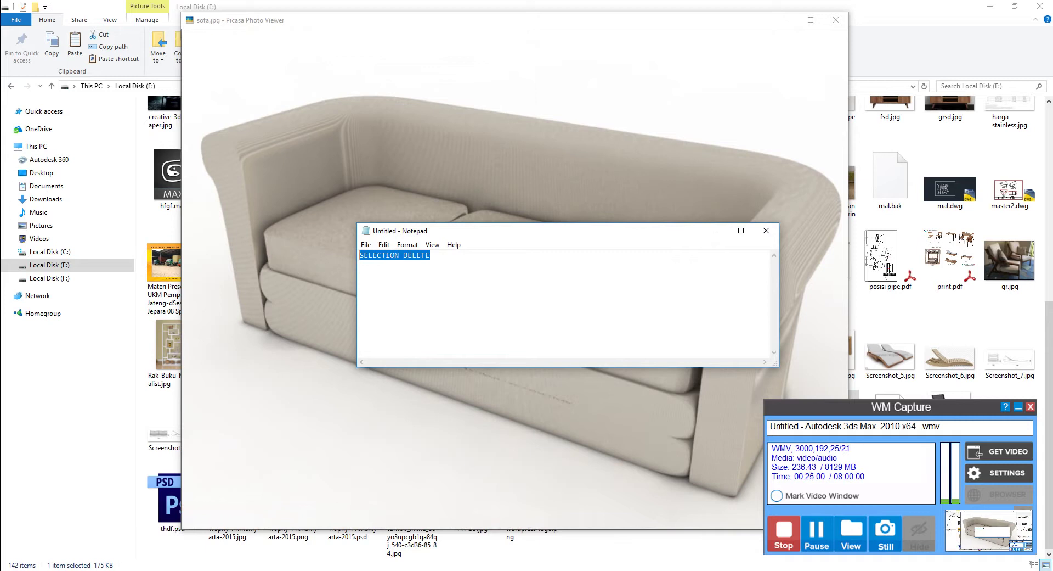
{"action": "type", "text": "sekian trima"}
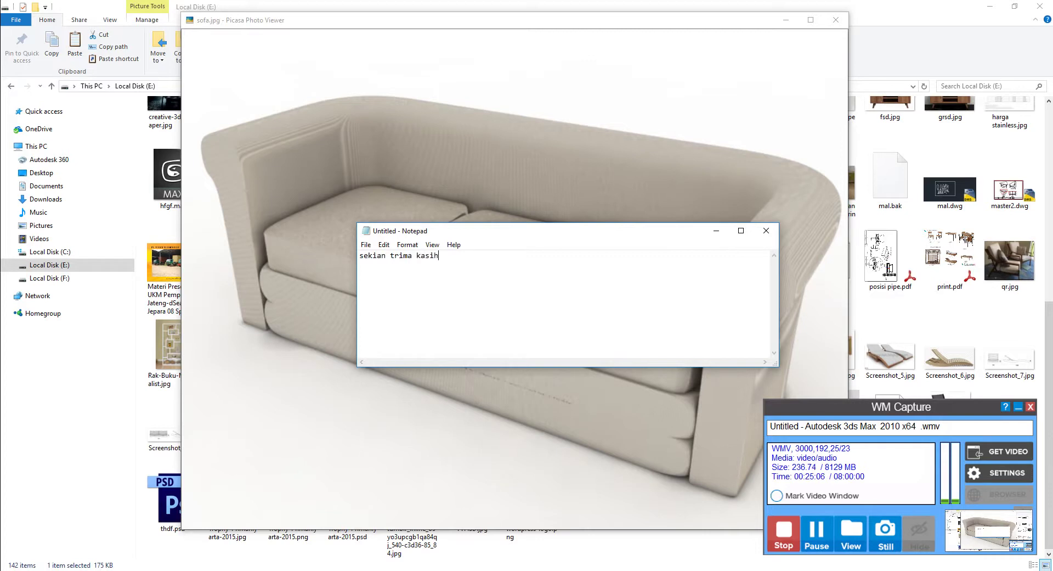
{"action": "type", "text": "kasih,....."}
{"action": "key", "text": "Return"}
{"action": "type", "text": "j"}
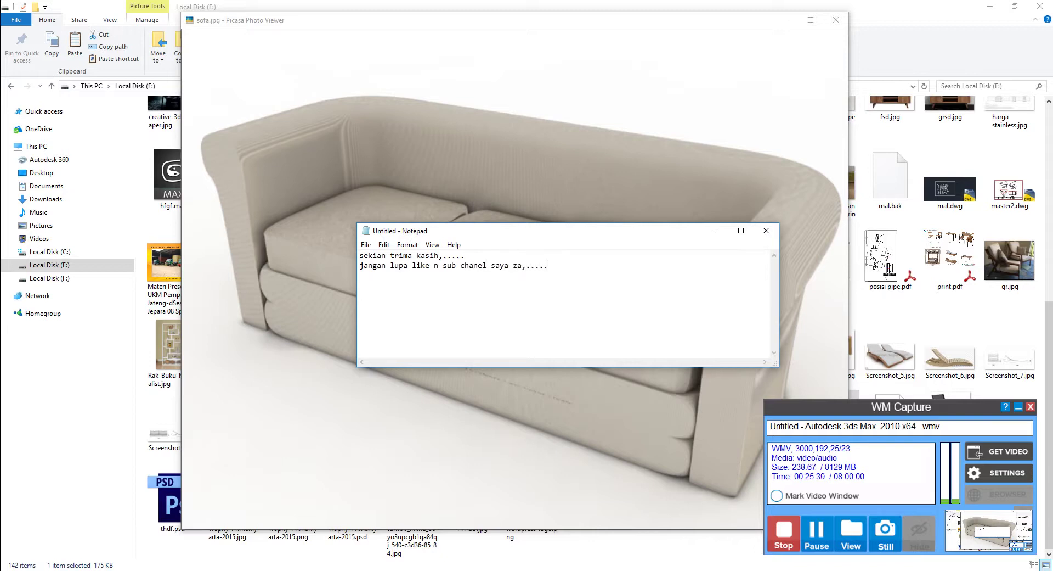
{"action": "left_click", "coordinate": [767, 230]}
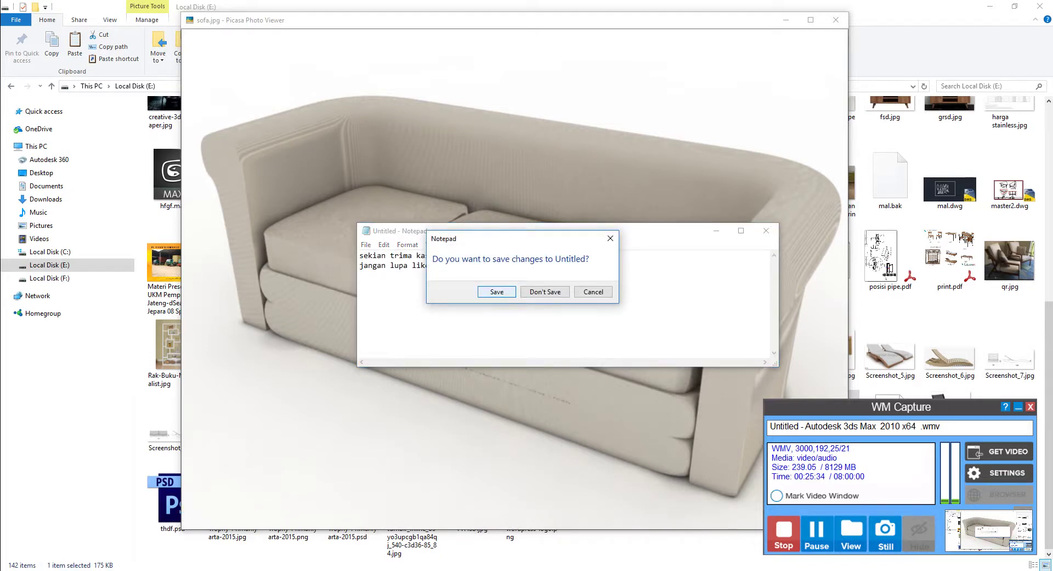
{"action": "left_click", "coordinate": [545, 292]}
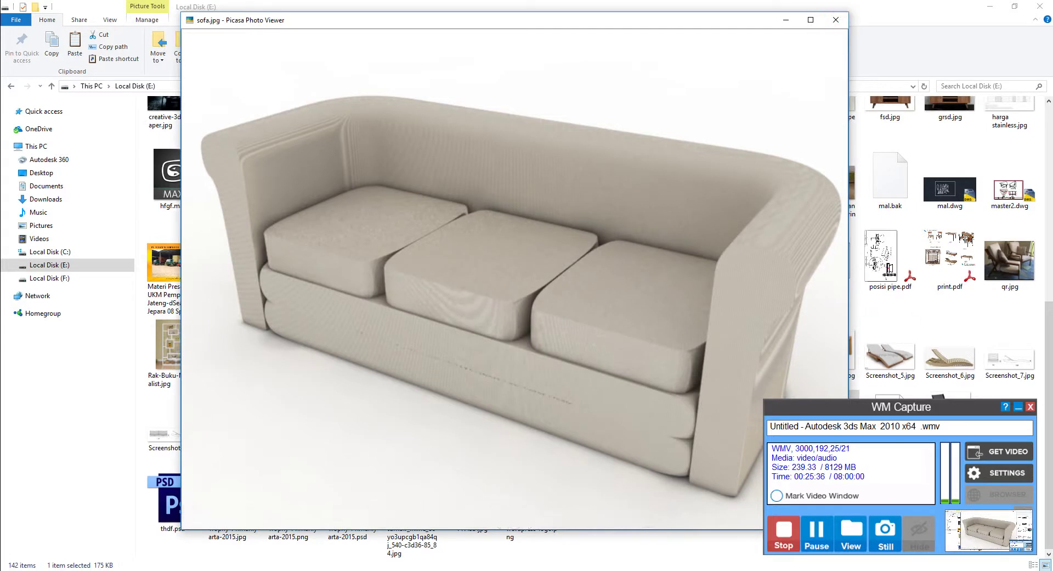